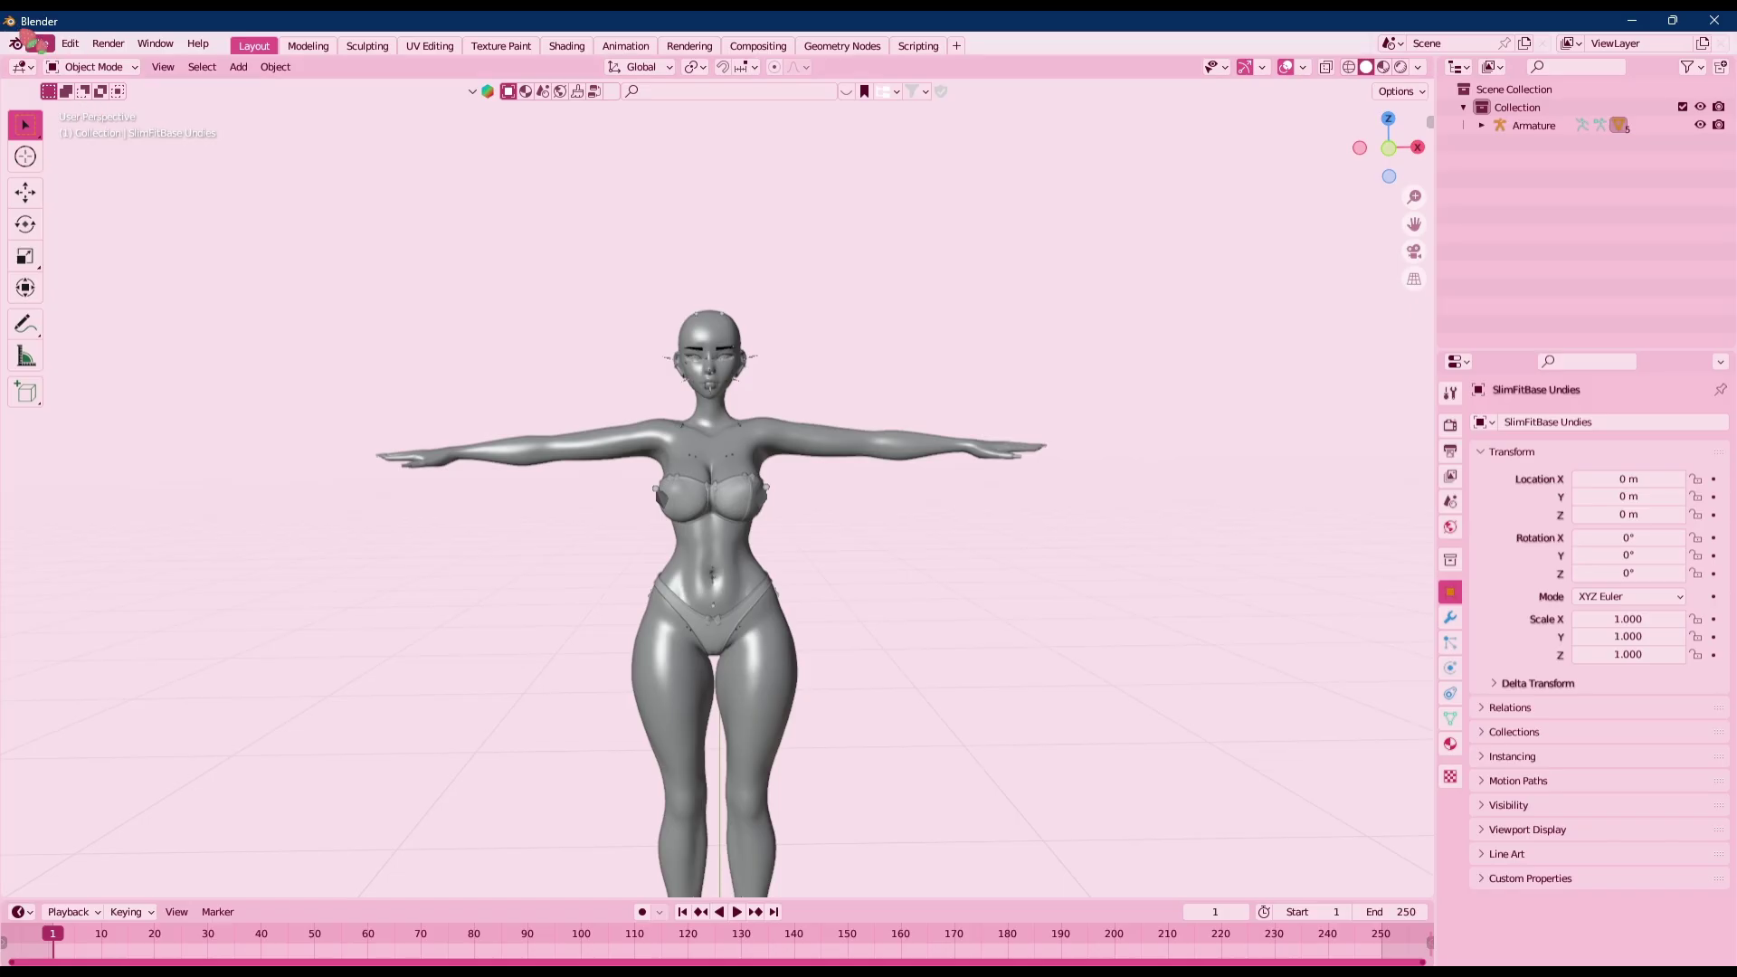
Import TightsEgirl.fbx from the nested TightsBySai folder in Downloads
left_click(38, 43)
mouse_move(90, 289)
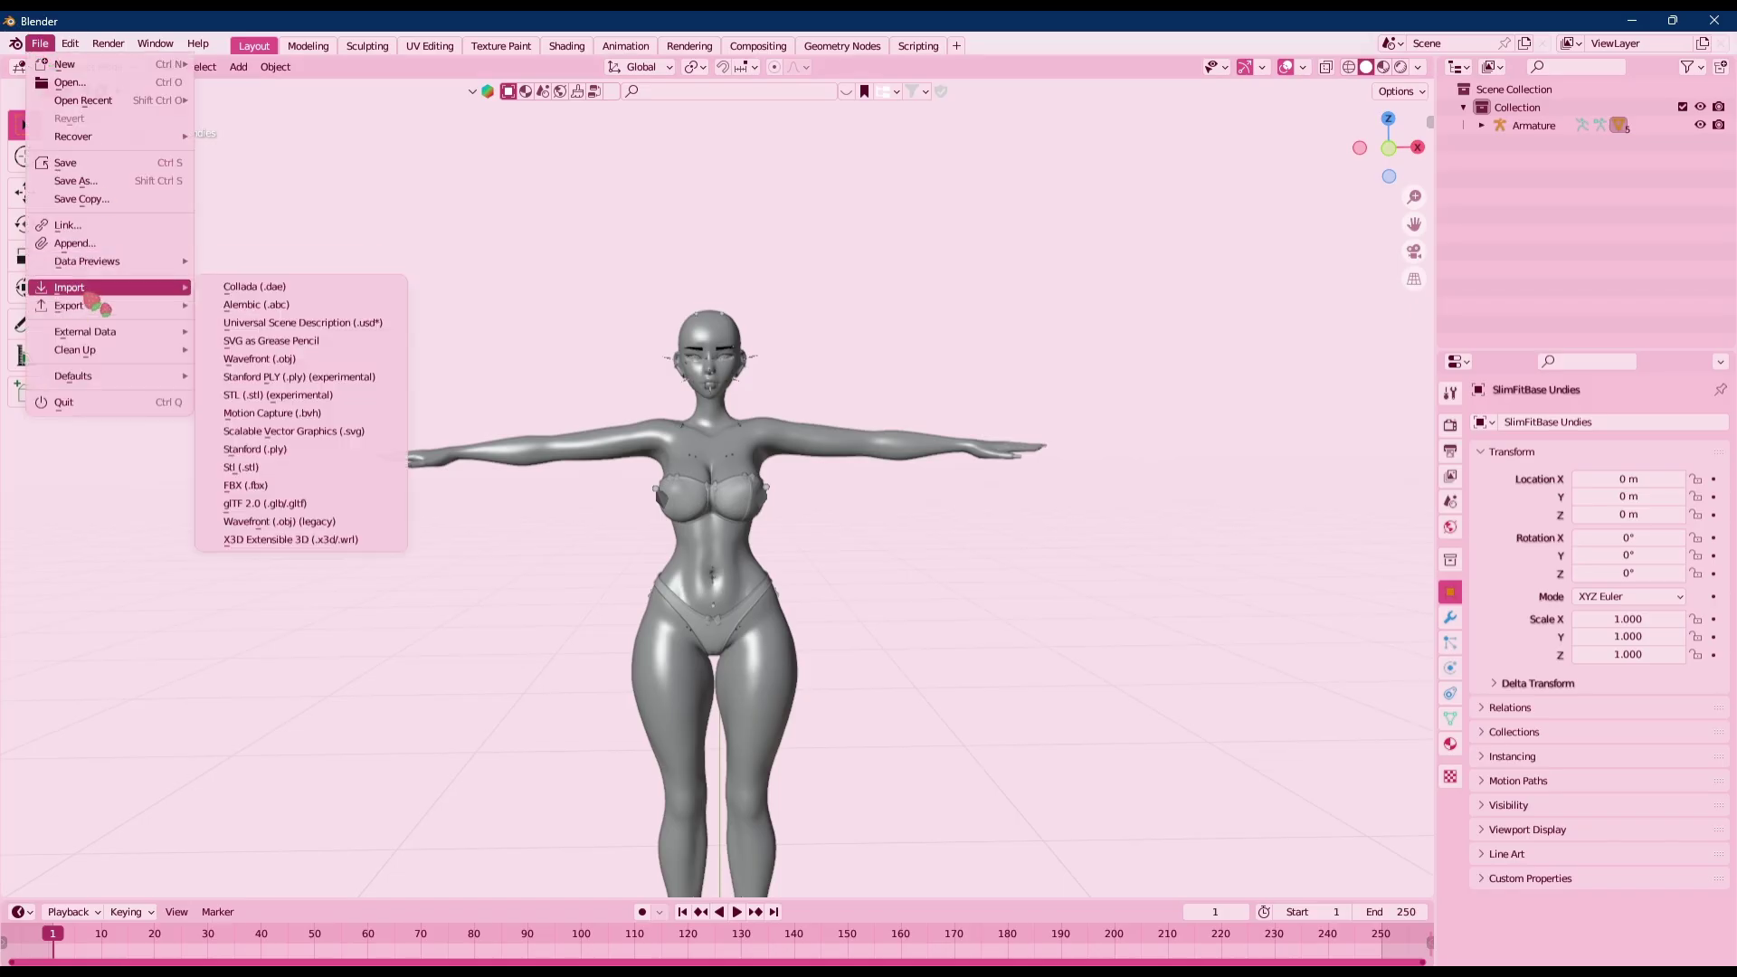
left_click(271, 487)
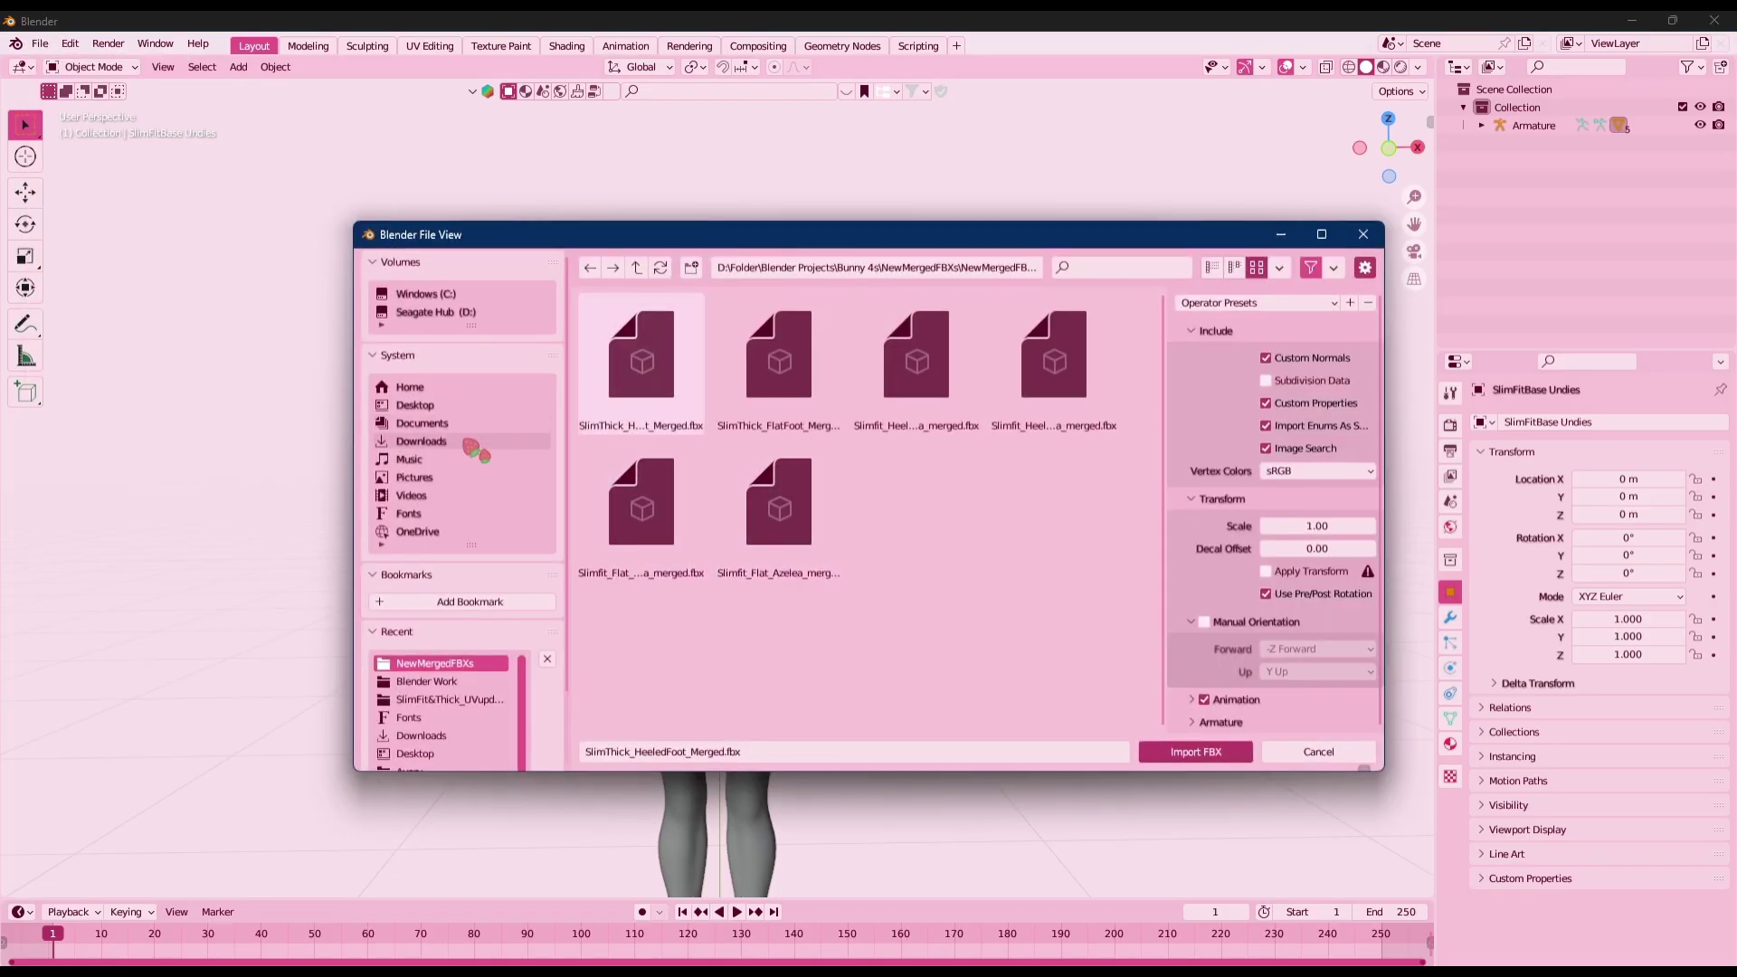
left_click(471, 444)
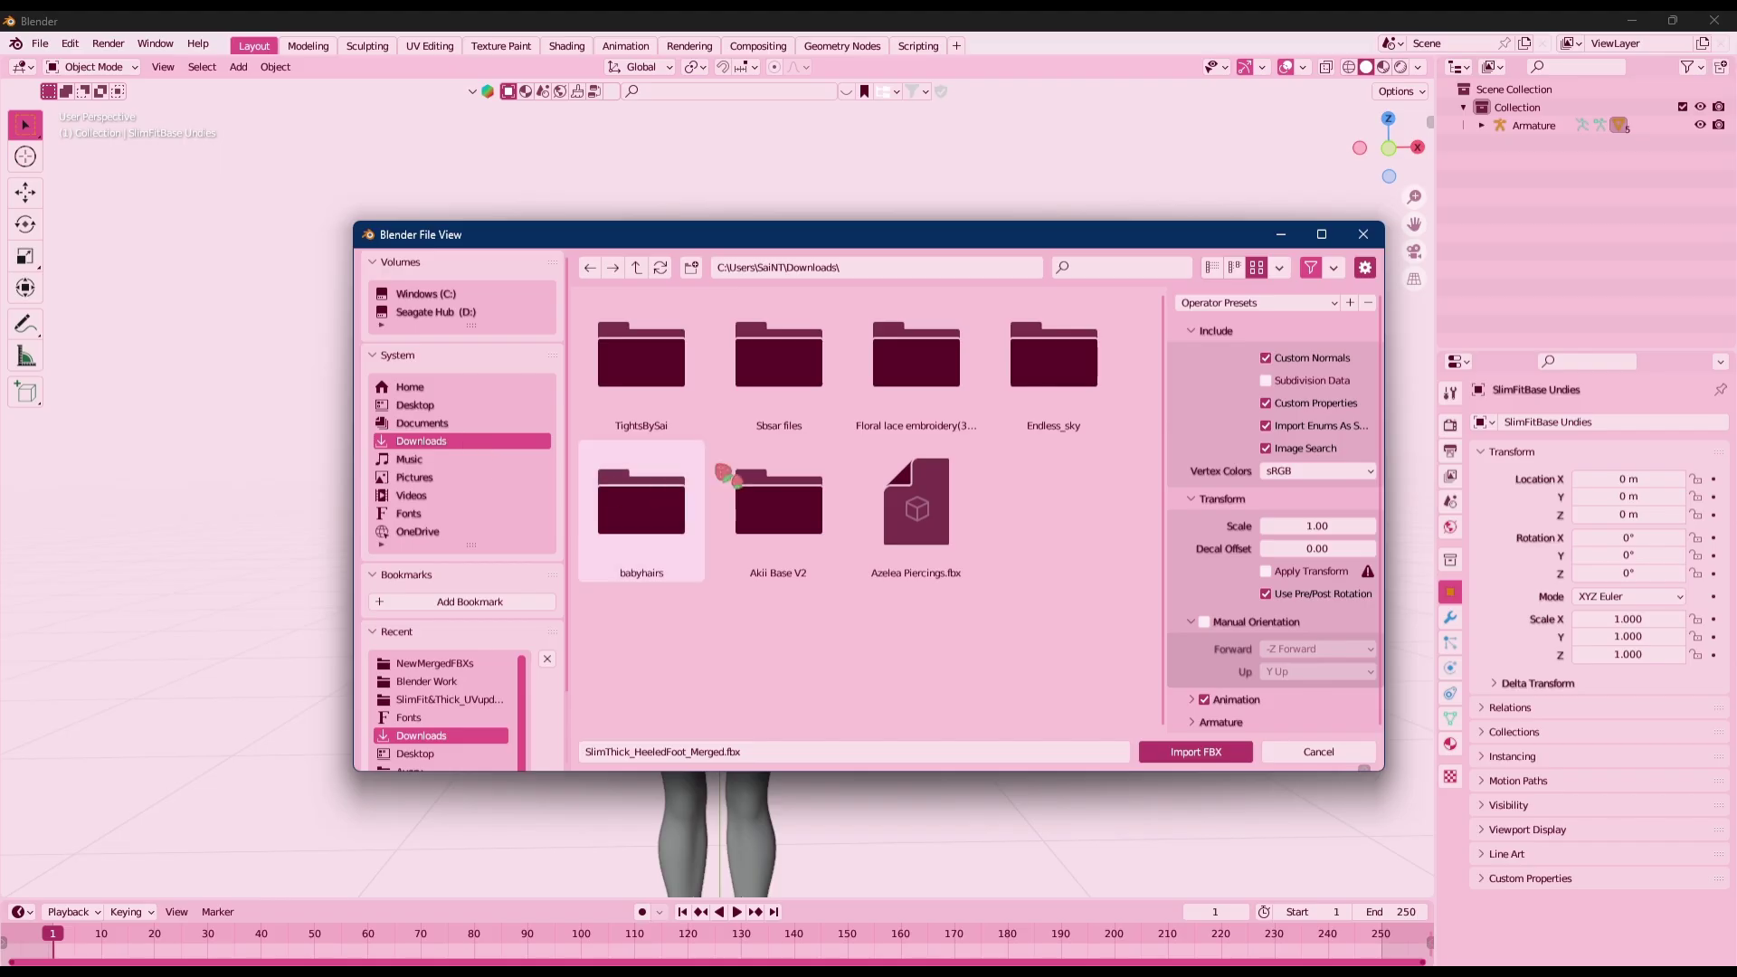
double_click(656, 425)
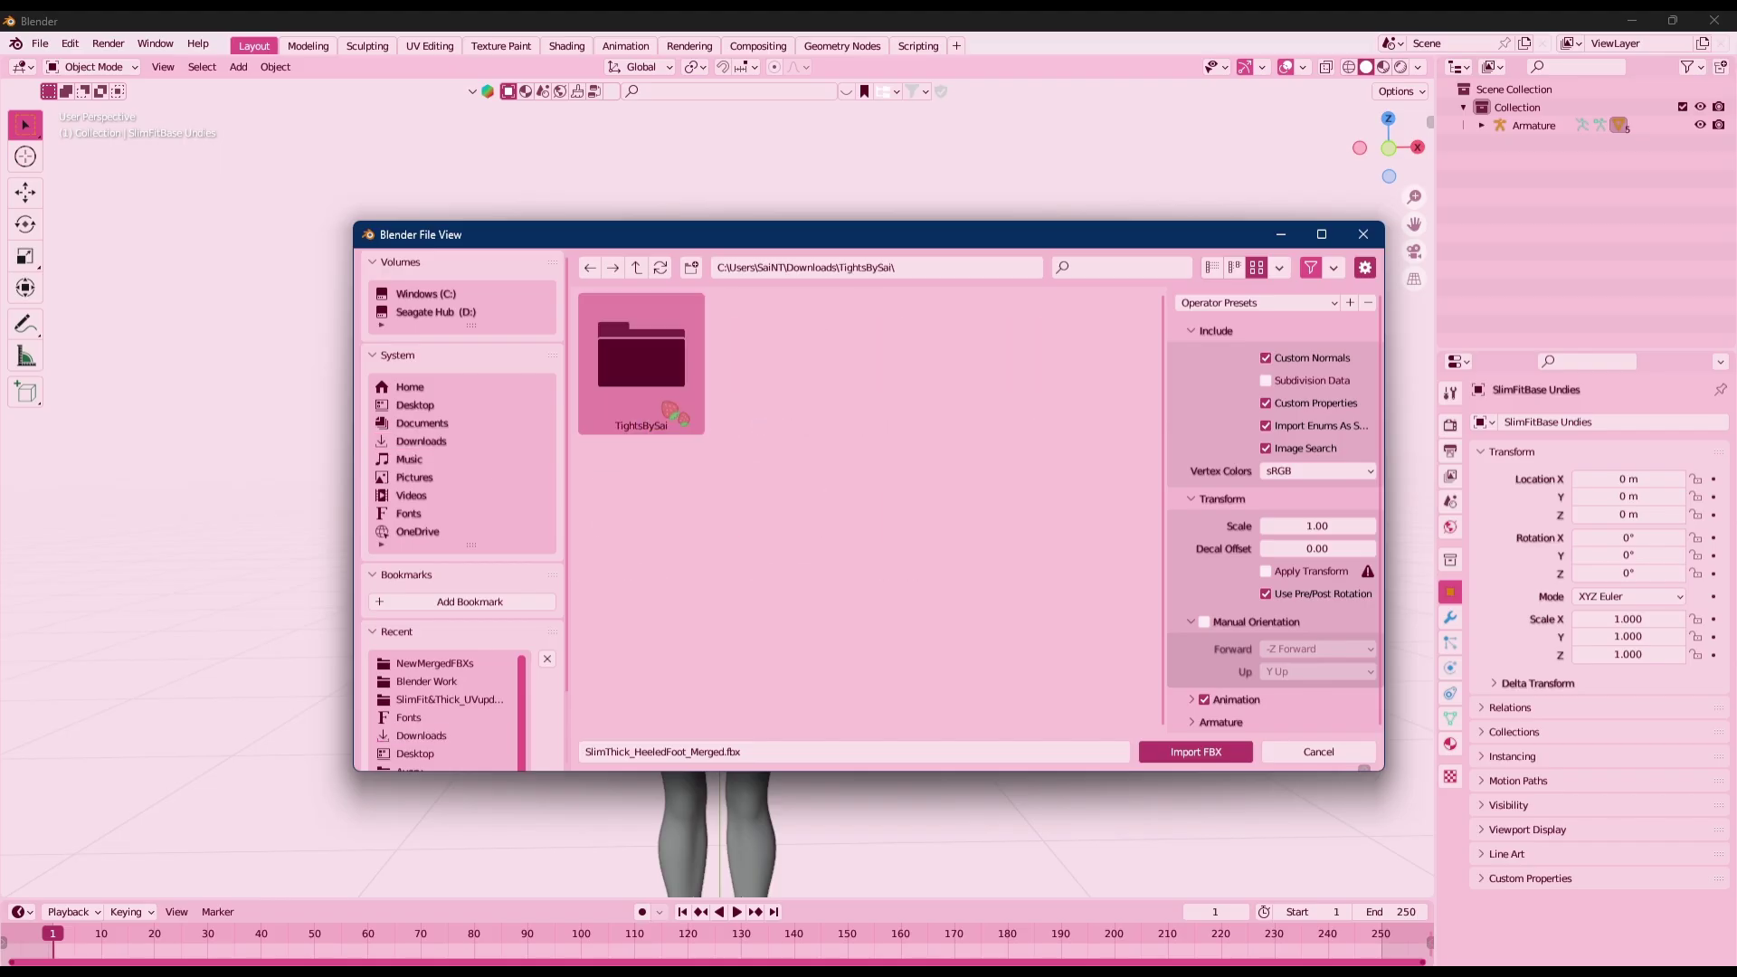
double_click(674, 414)
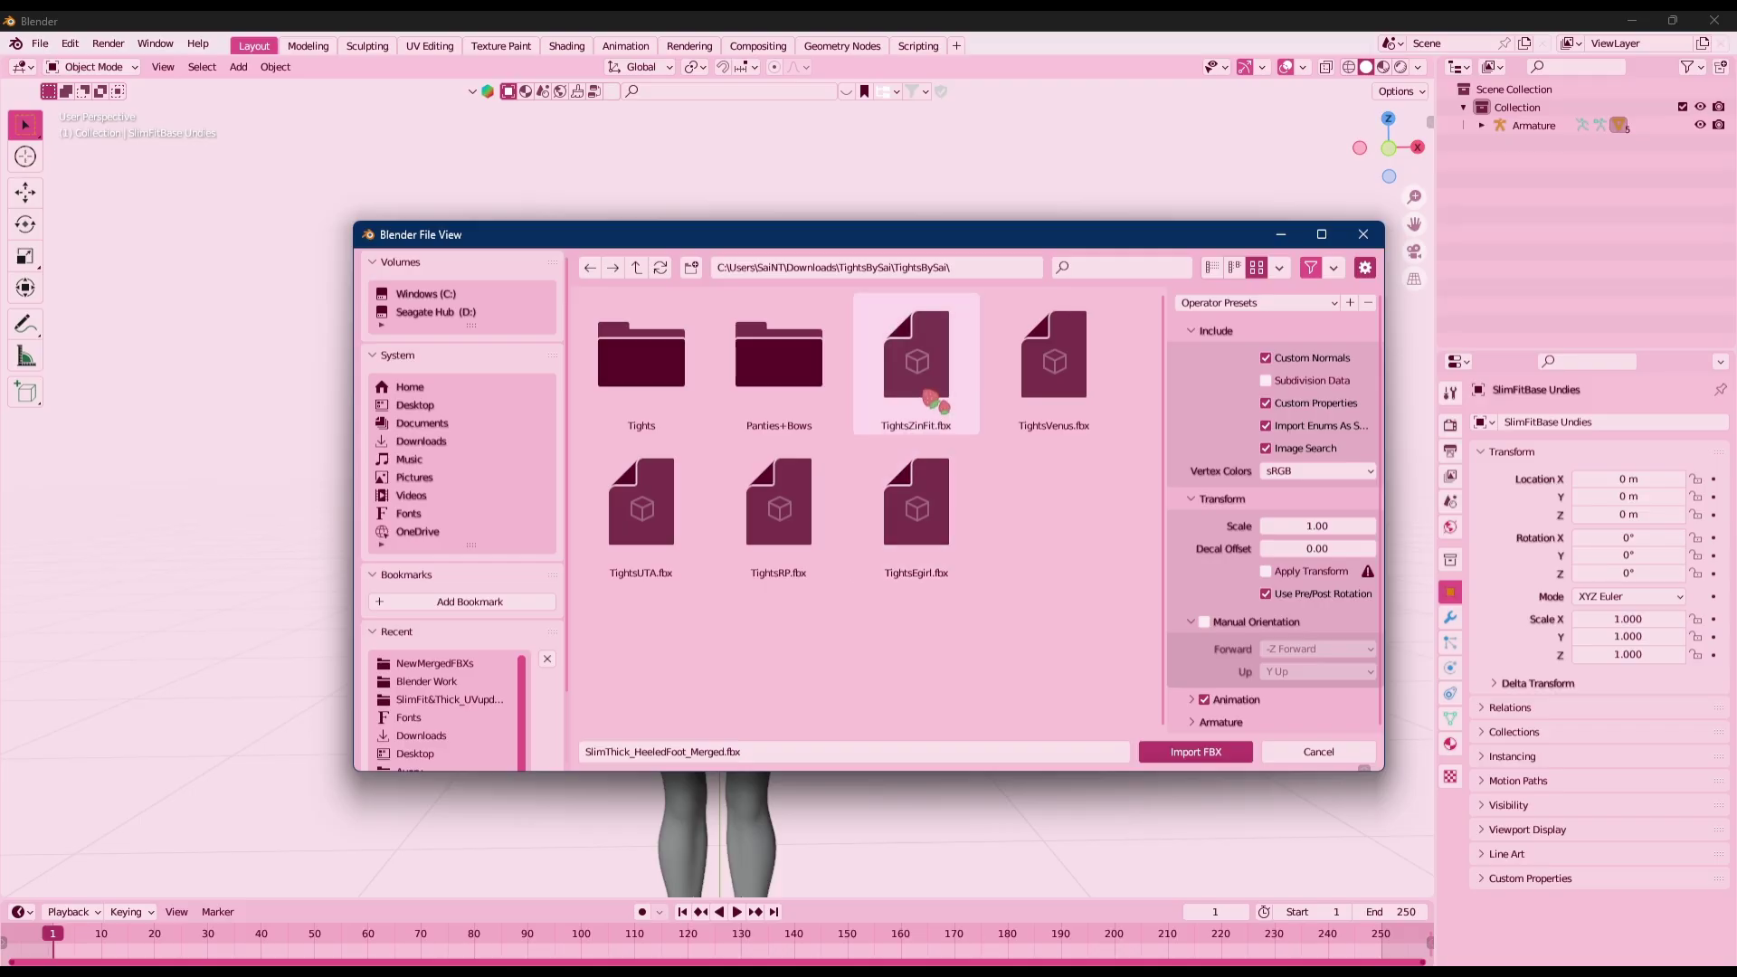
left_click(916, 555)
double_click(941, 546)
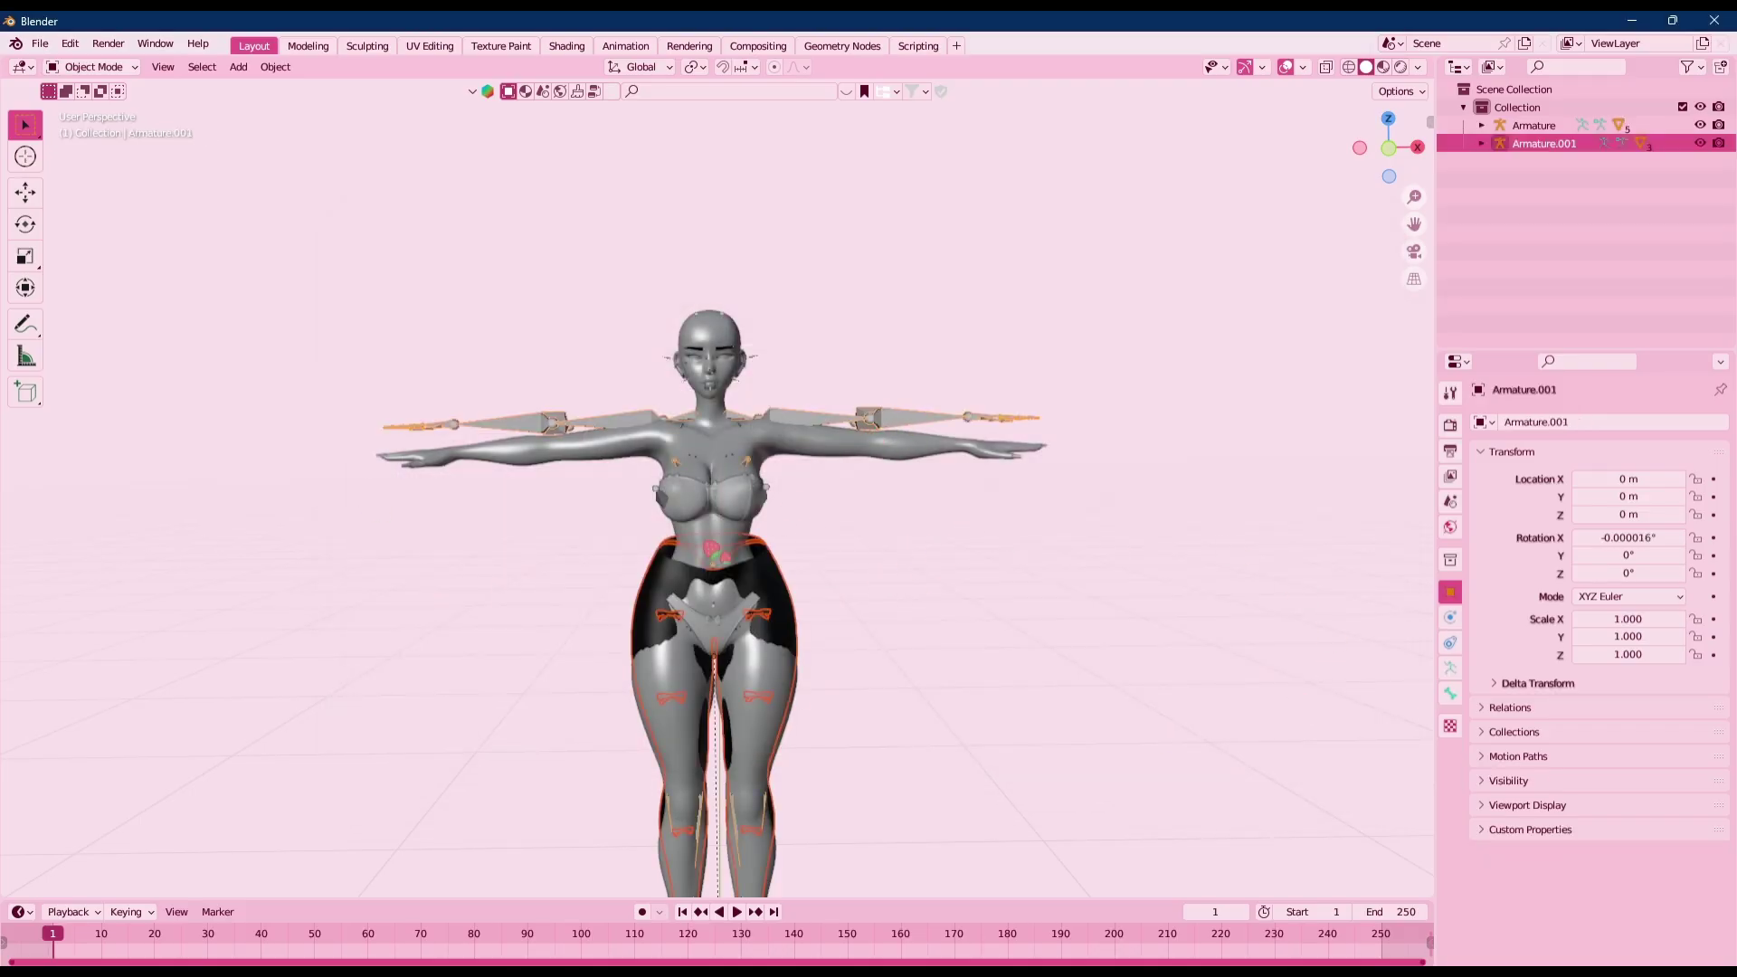
Move the imported tights armature sideways along X, clear of the body, to about -1.163 m
scroll(814, 650, "down", 3)
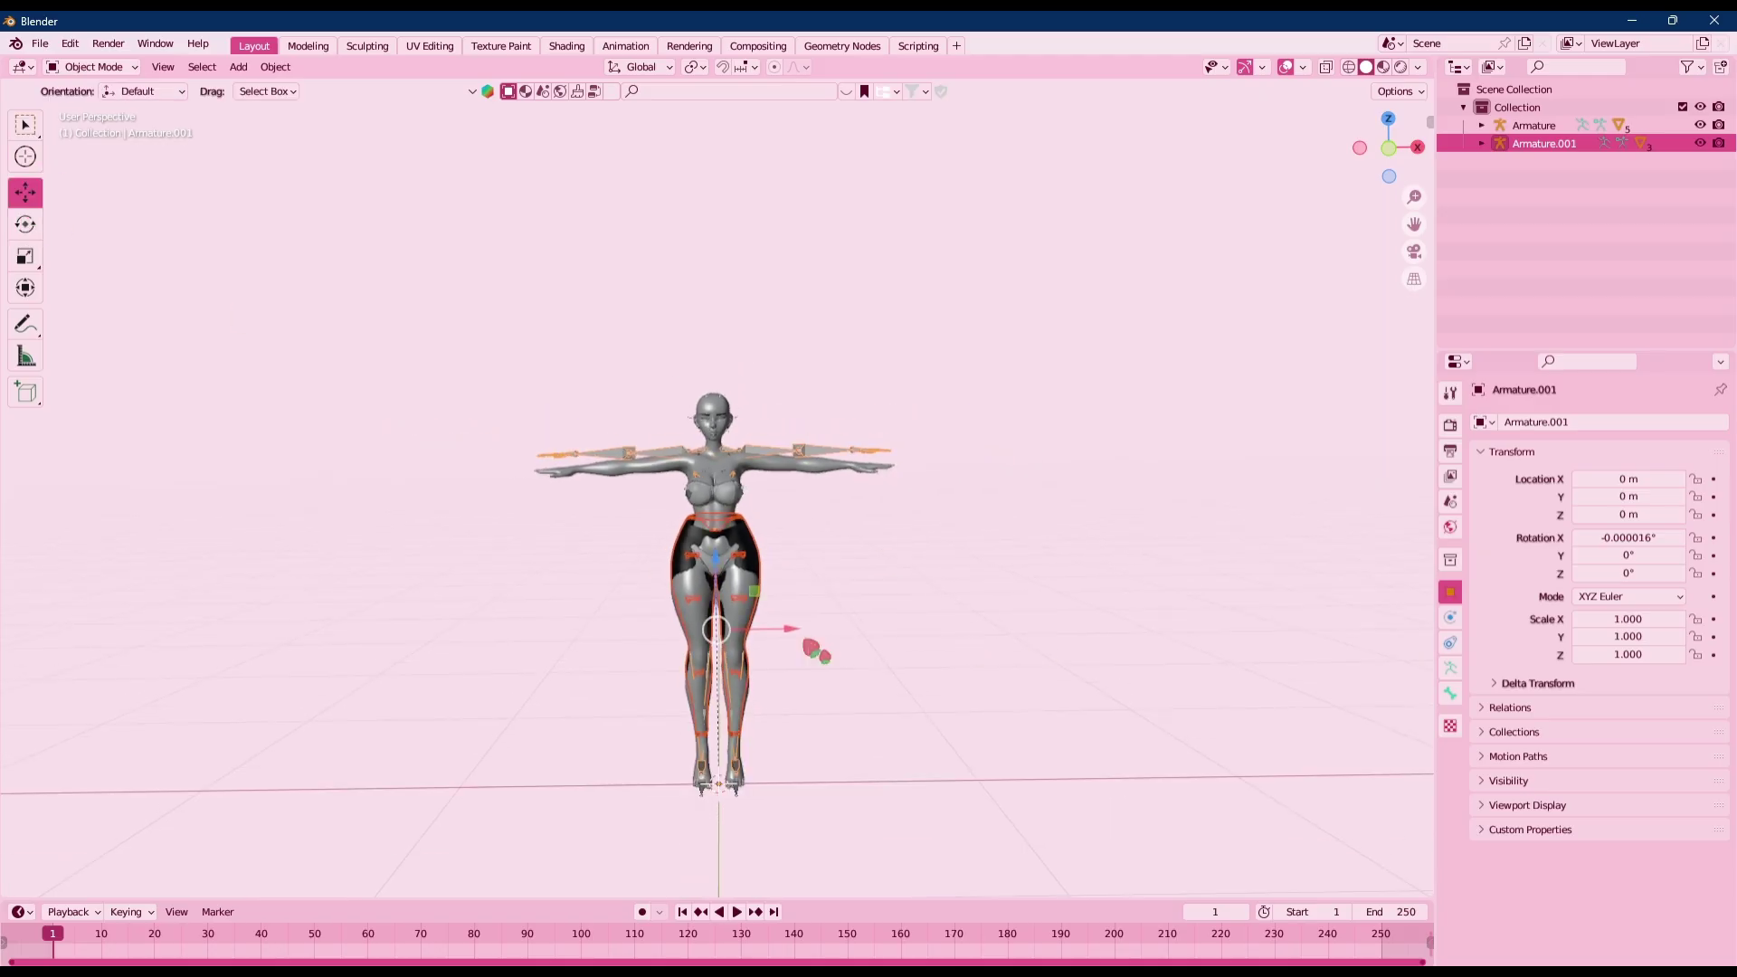
left_click_drag(791, 635, 484, 634)
scroll(778, 471, "up", 6)
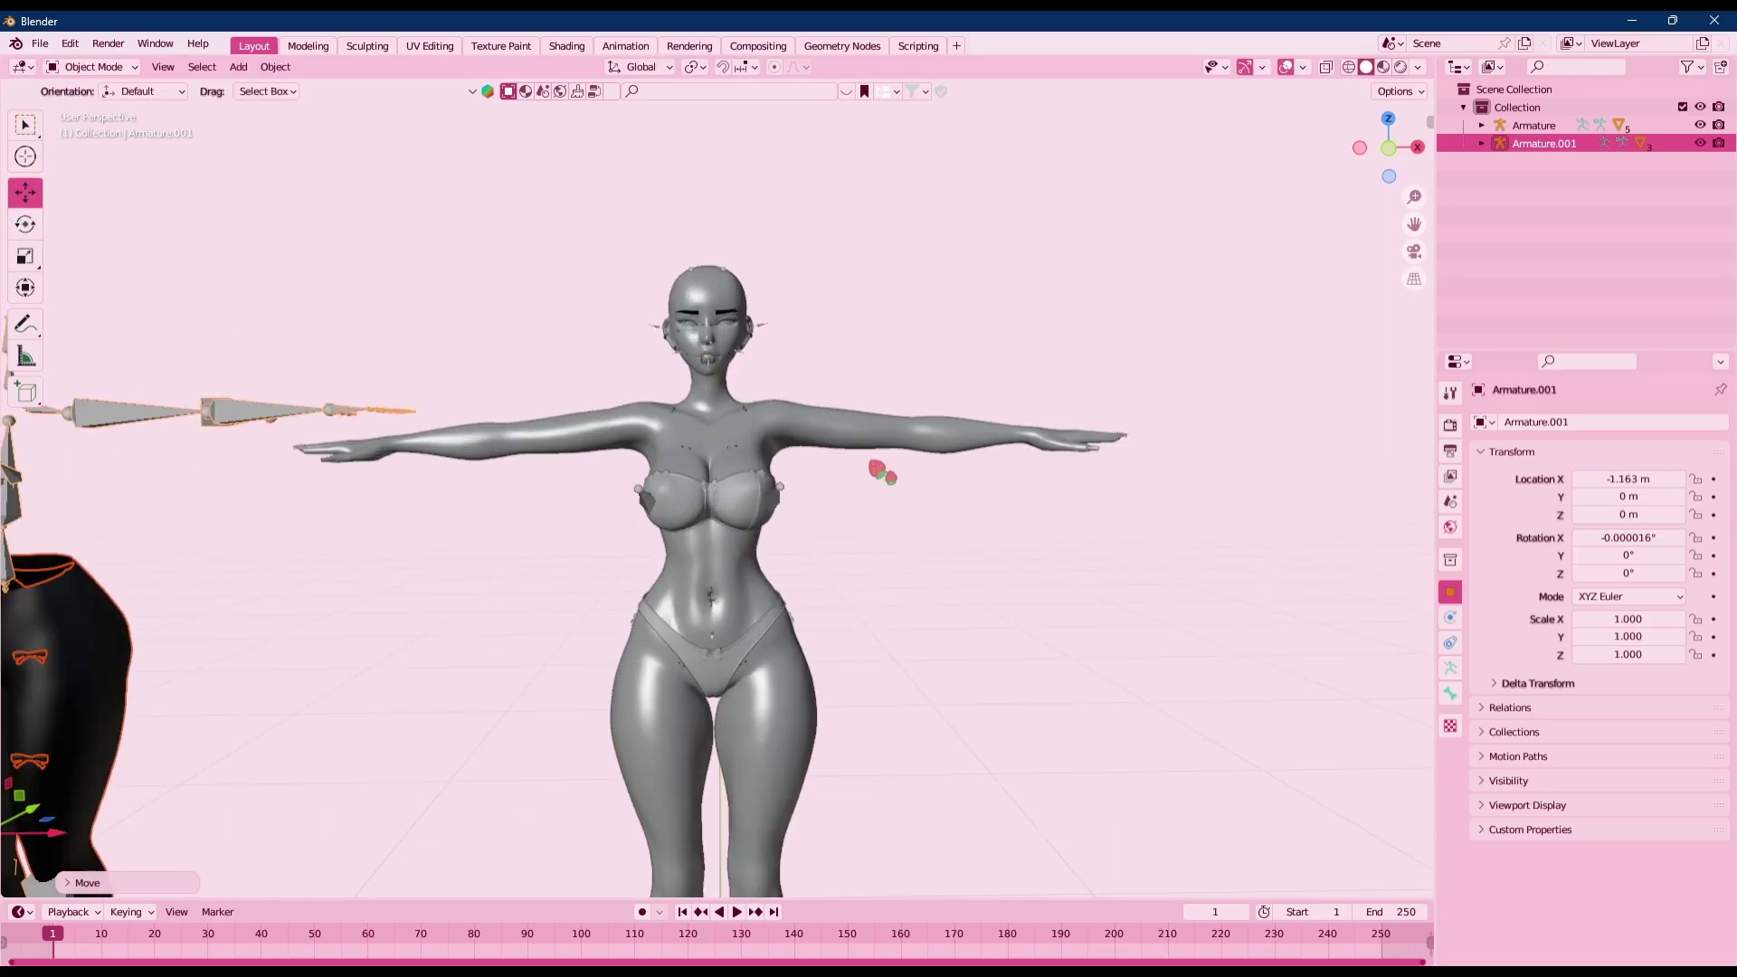
left_click(782, 298)
scroll(808, 435, "up", 4)
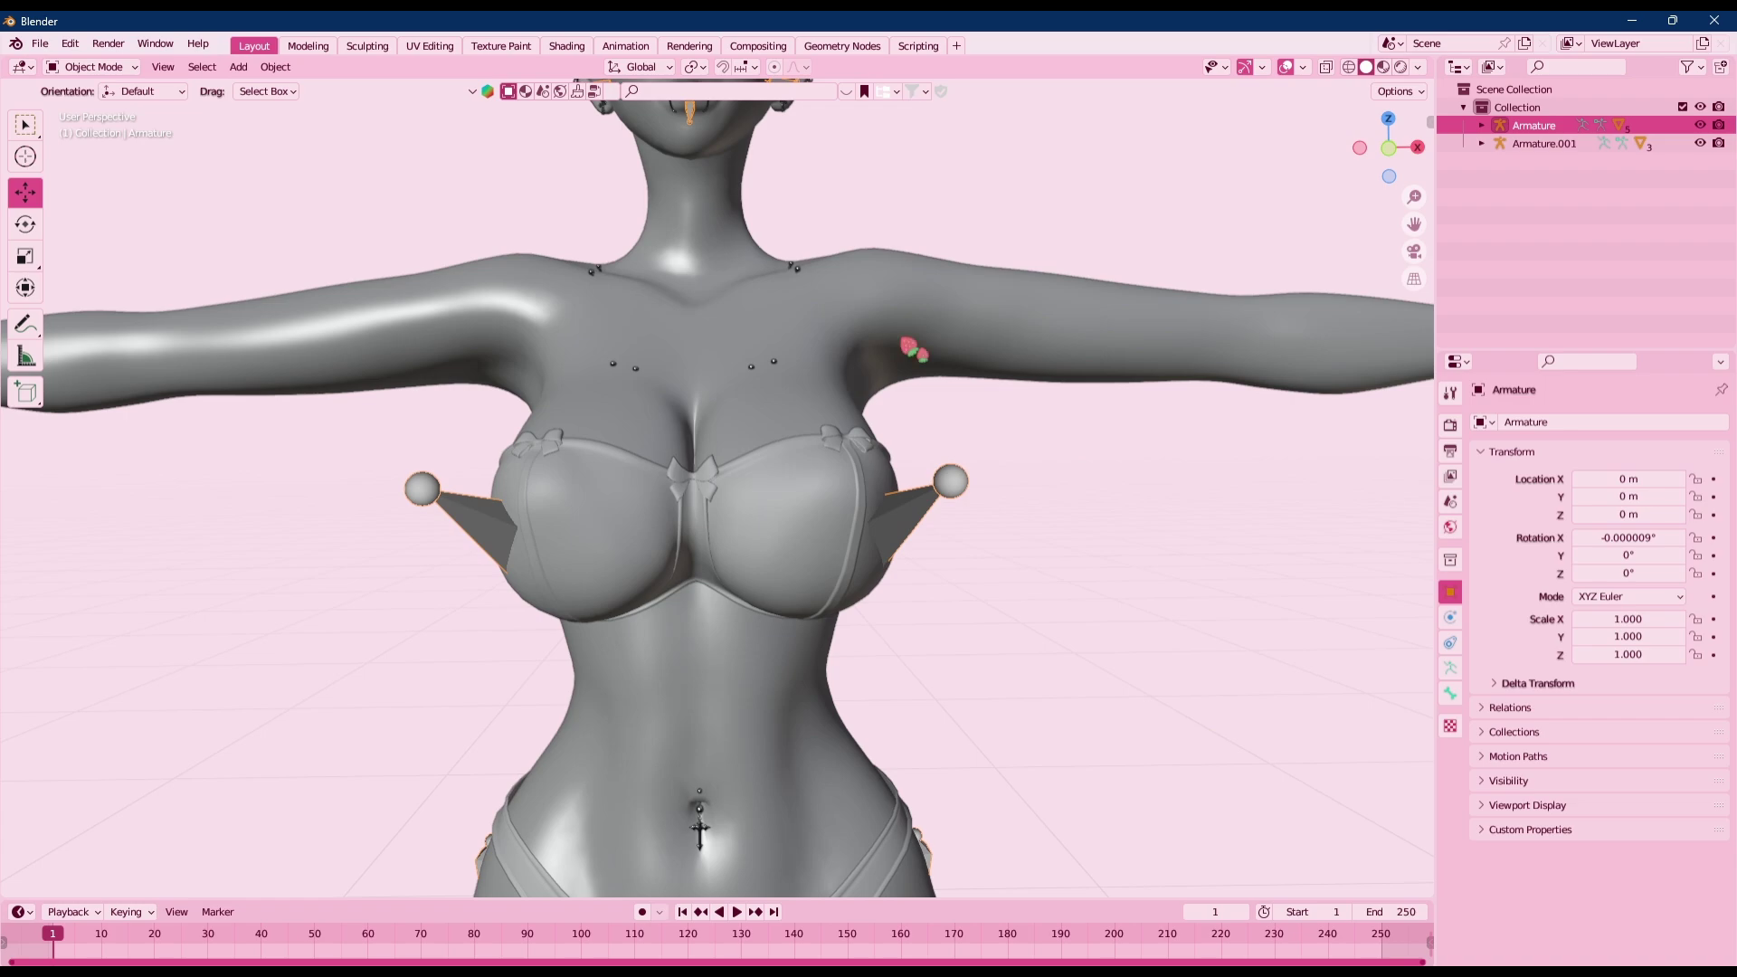
middle_click_drag(910, 350, 845, 488, "shift")
scroll(860, 495, "up", 4)
scroll(599, 635, "down", 6)
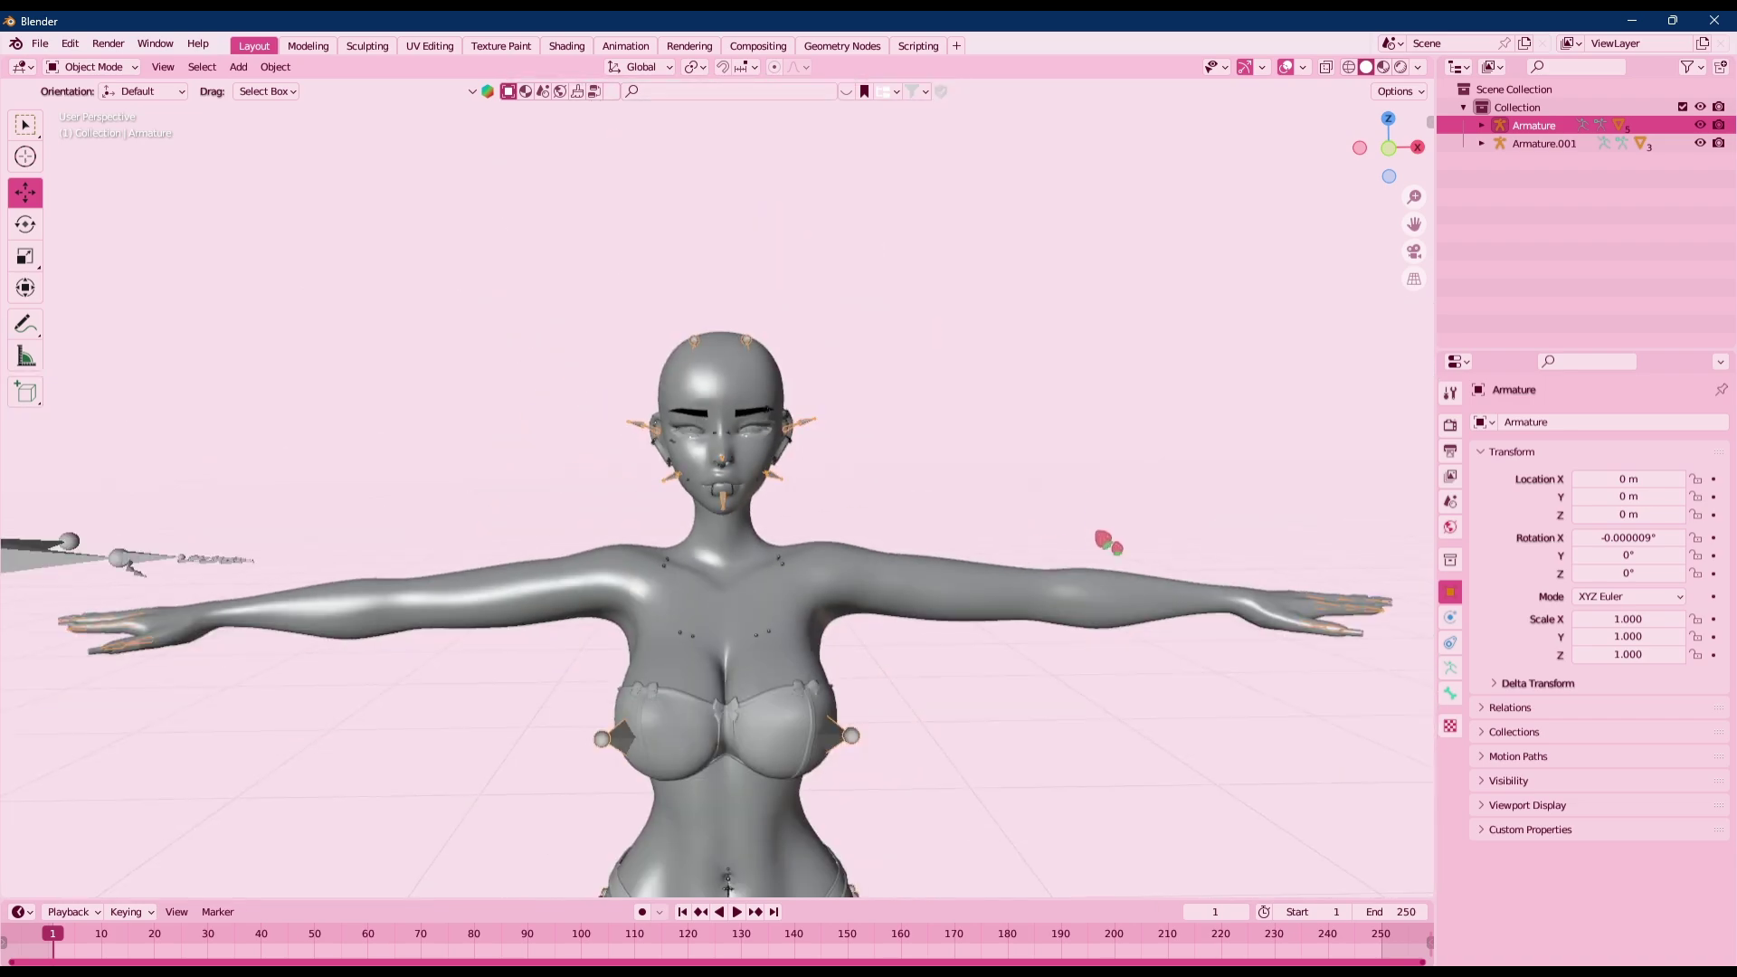
left_click_drag(882, 566, 599, 550)
key("ctrl+z")
Delete the imported tights armature, keeping its bows, panties and tights meshes
scroll(687, 655, "down", 6)
middle_click_drag(585, 619, 758, 540, "shift")
scroll(760, 541, "up", 3)
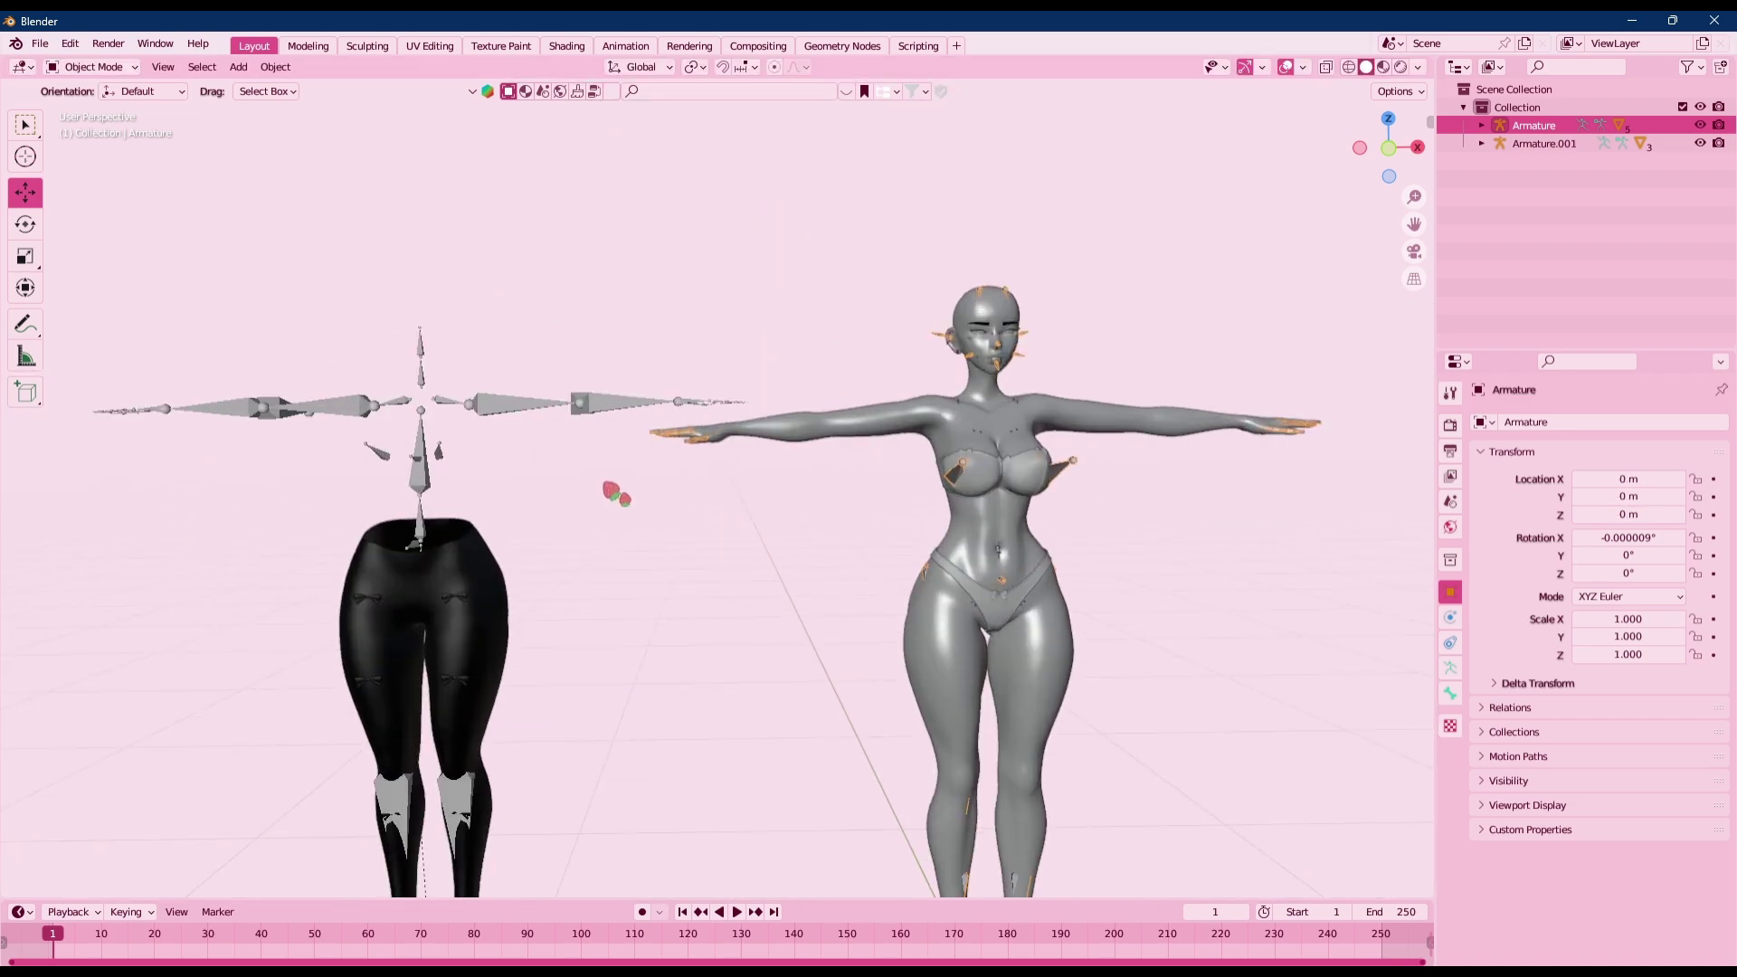
middle_click_drag(609, 492, 780, 512, "shift")
right_click(577, 428)
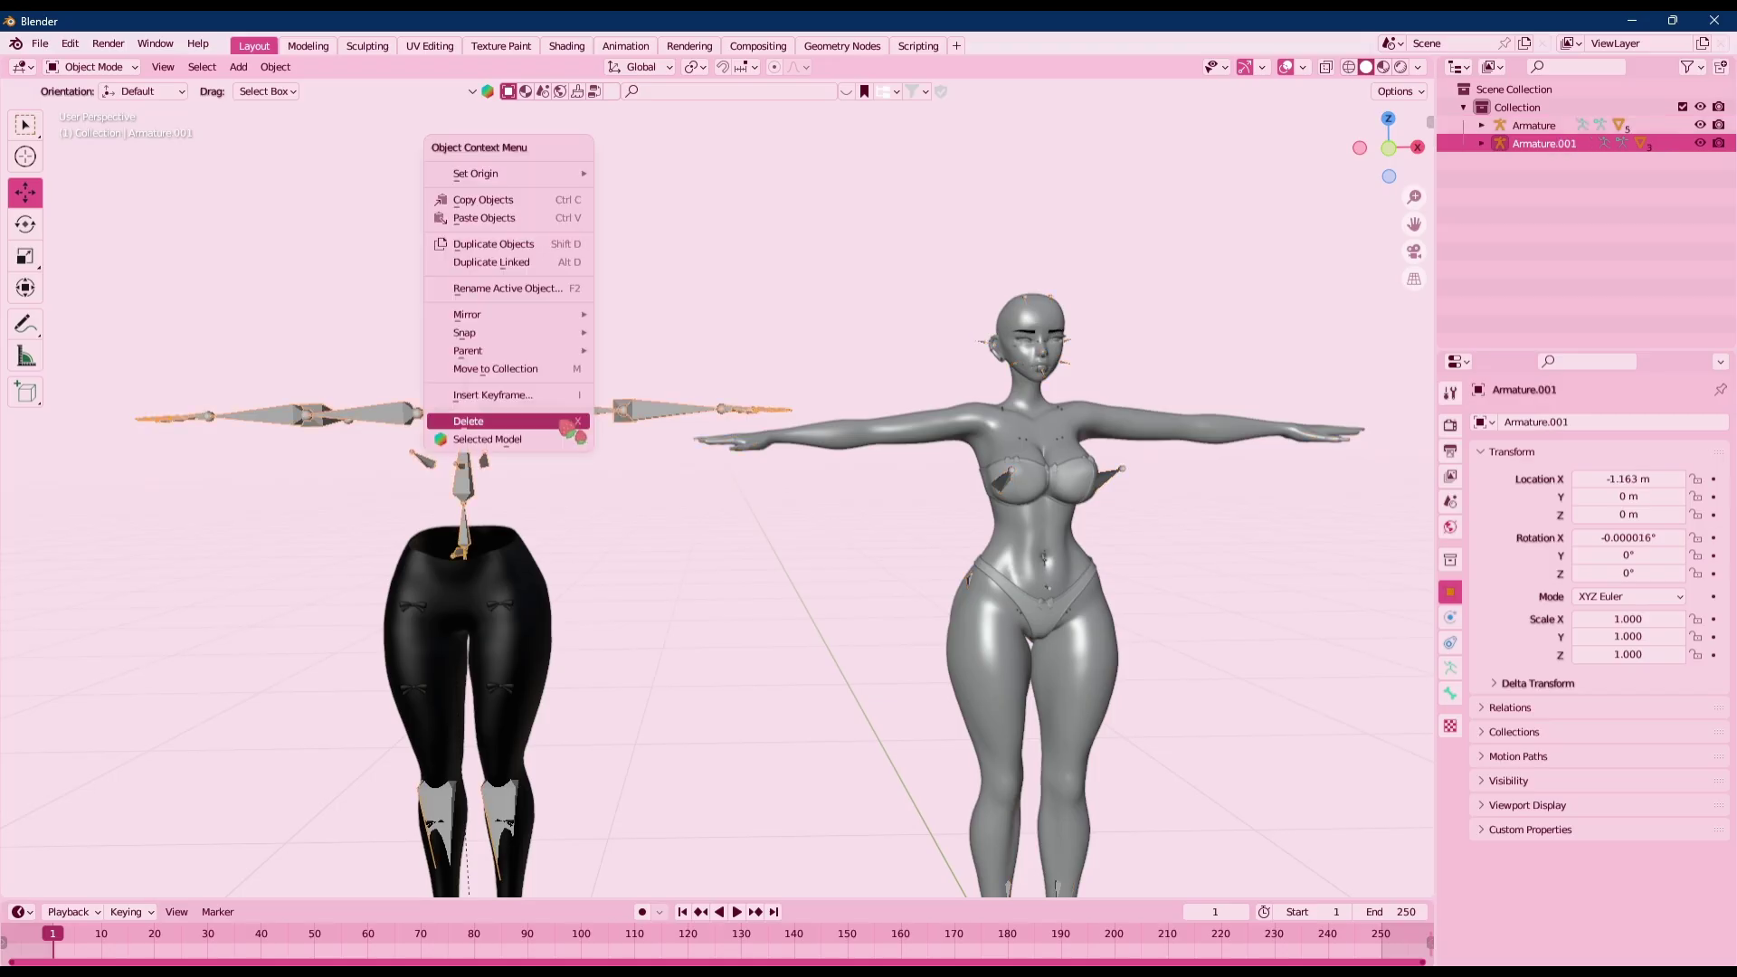
right_click(541, 441)
left_click(541, 441)
middle_click_drag(705, 493, 368, 559, "shift")
scroll(772, 490, "up", 3)
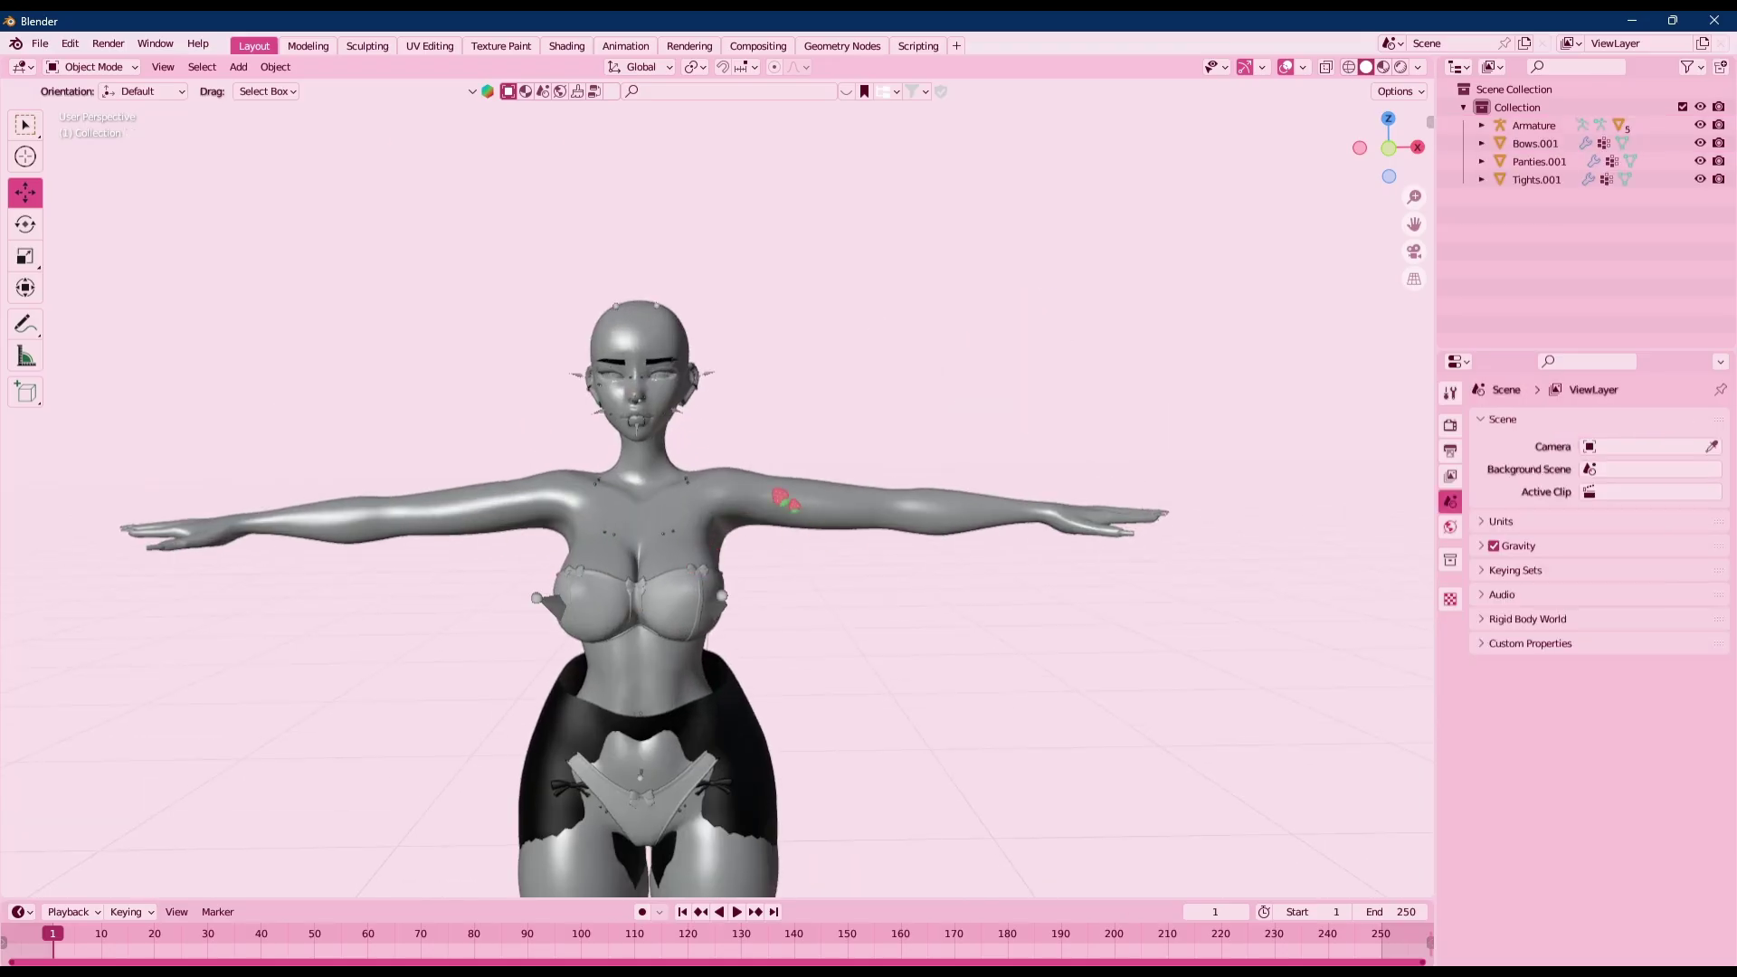
left_click(719, 378)
middle_click_drag(760, 420, 817, 440, "shift")
scroll(846, 475, "up", 3)
middle_click_drag(920, 517, 910, 488, "shift")
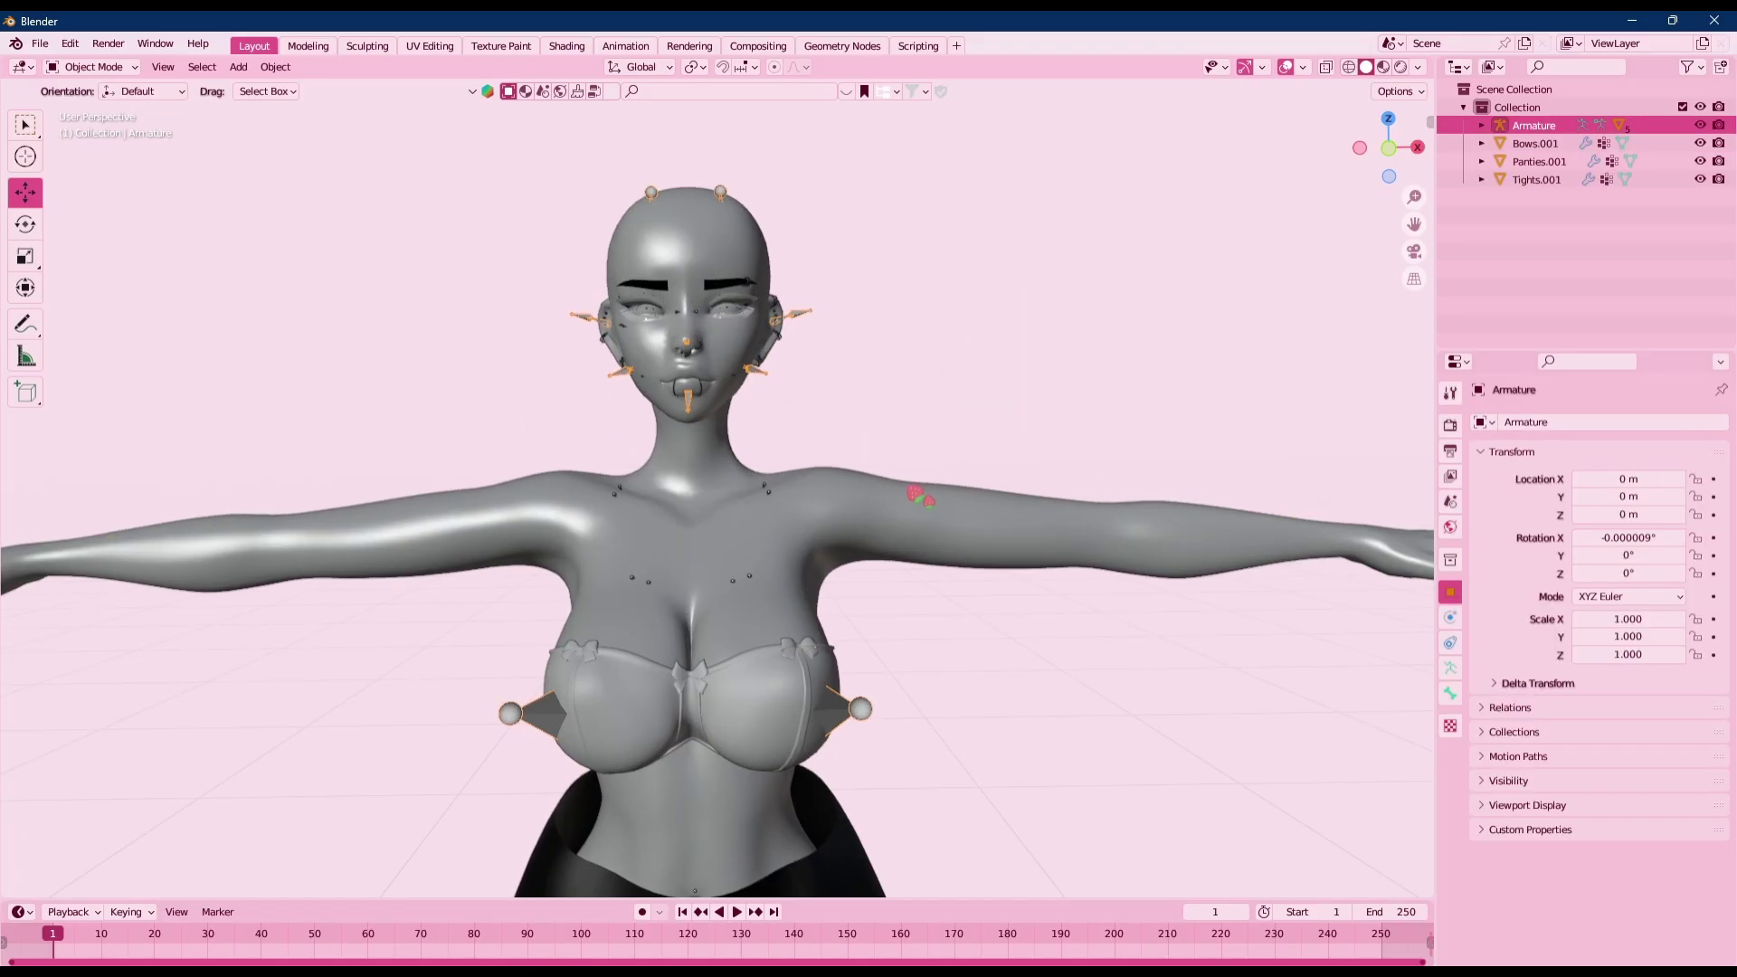
left_click(909, 720)
Scale the bows and tights meshes down together to a scale of about 0.036 to fit the body's hips
scroll(908, 721, "down", 3)
middle_click_drag(809, 734, 881, 524, "shift")
scroll(977, 615, "up", 3)
left_click(954, 617)
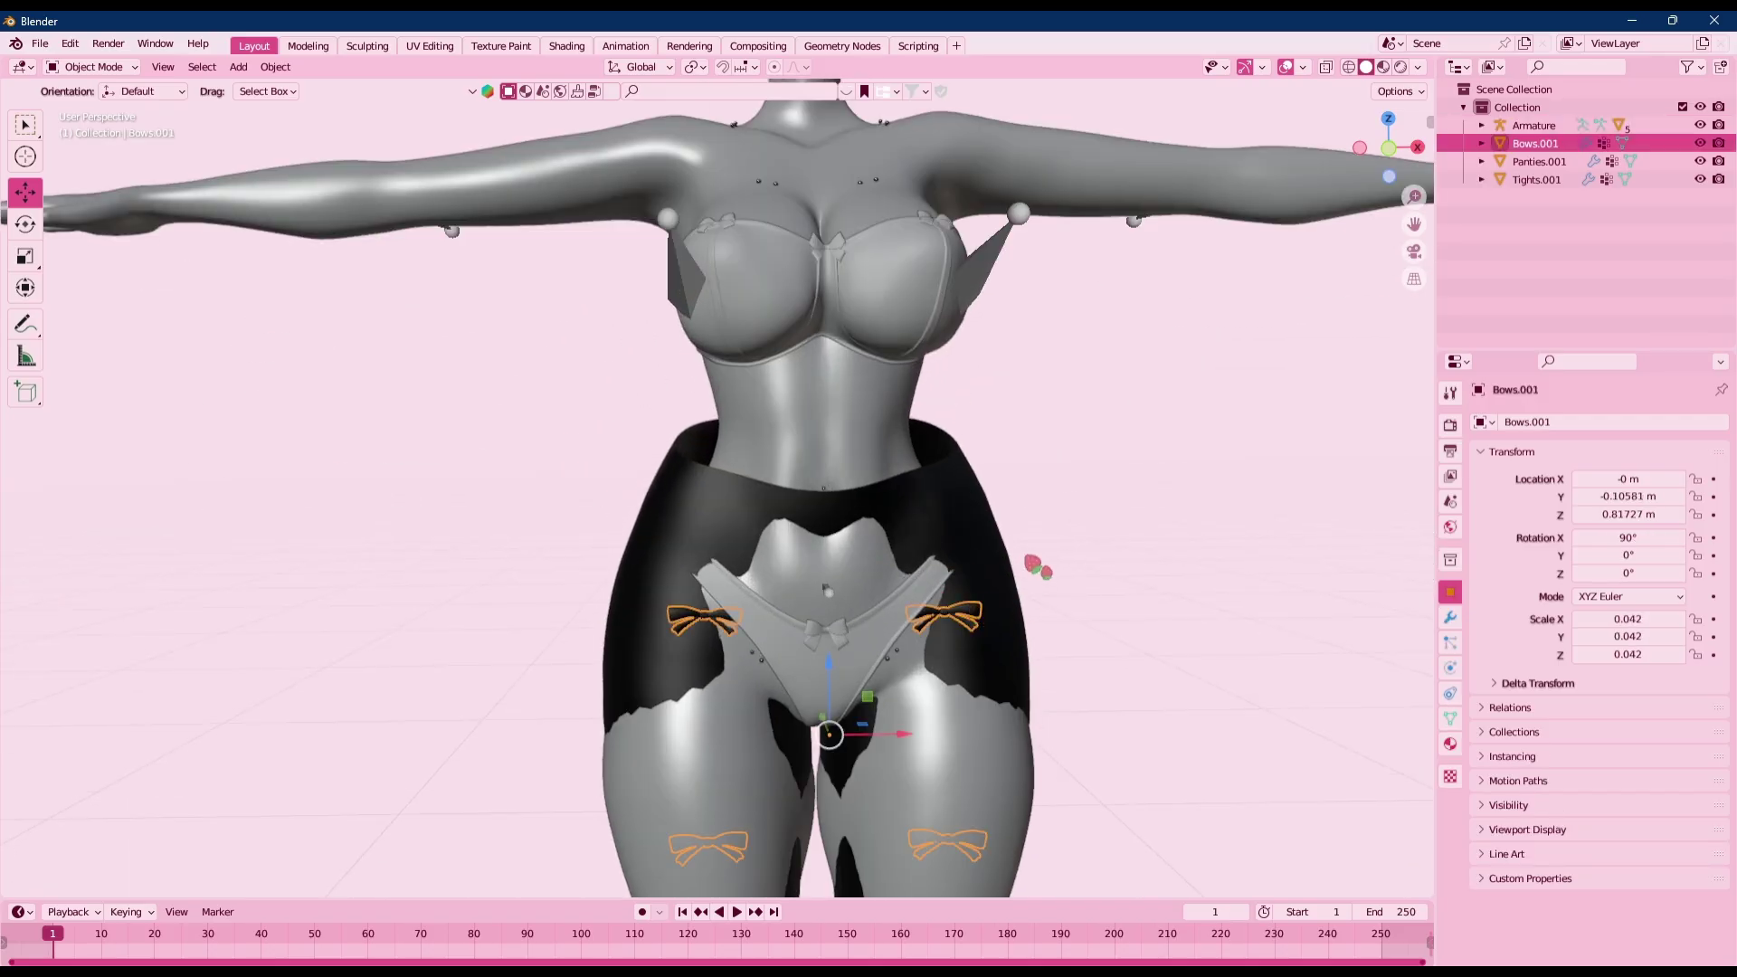
left_click(1013, 565, "shift")
middle_click_drag(1111, 512, 1083, 446, "shift")
scroll(1083, 446, "down", 2)
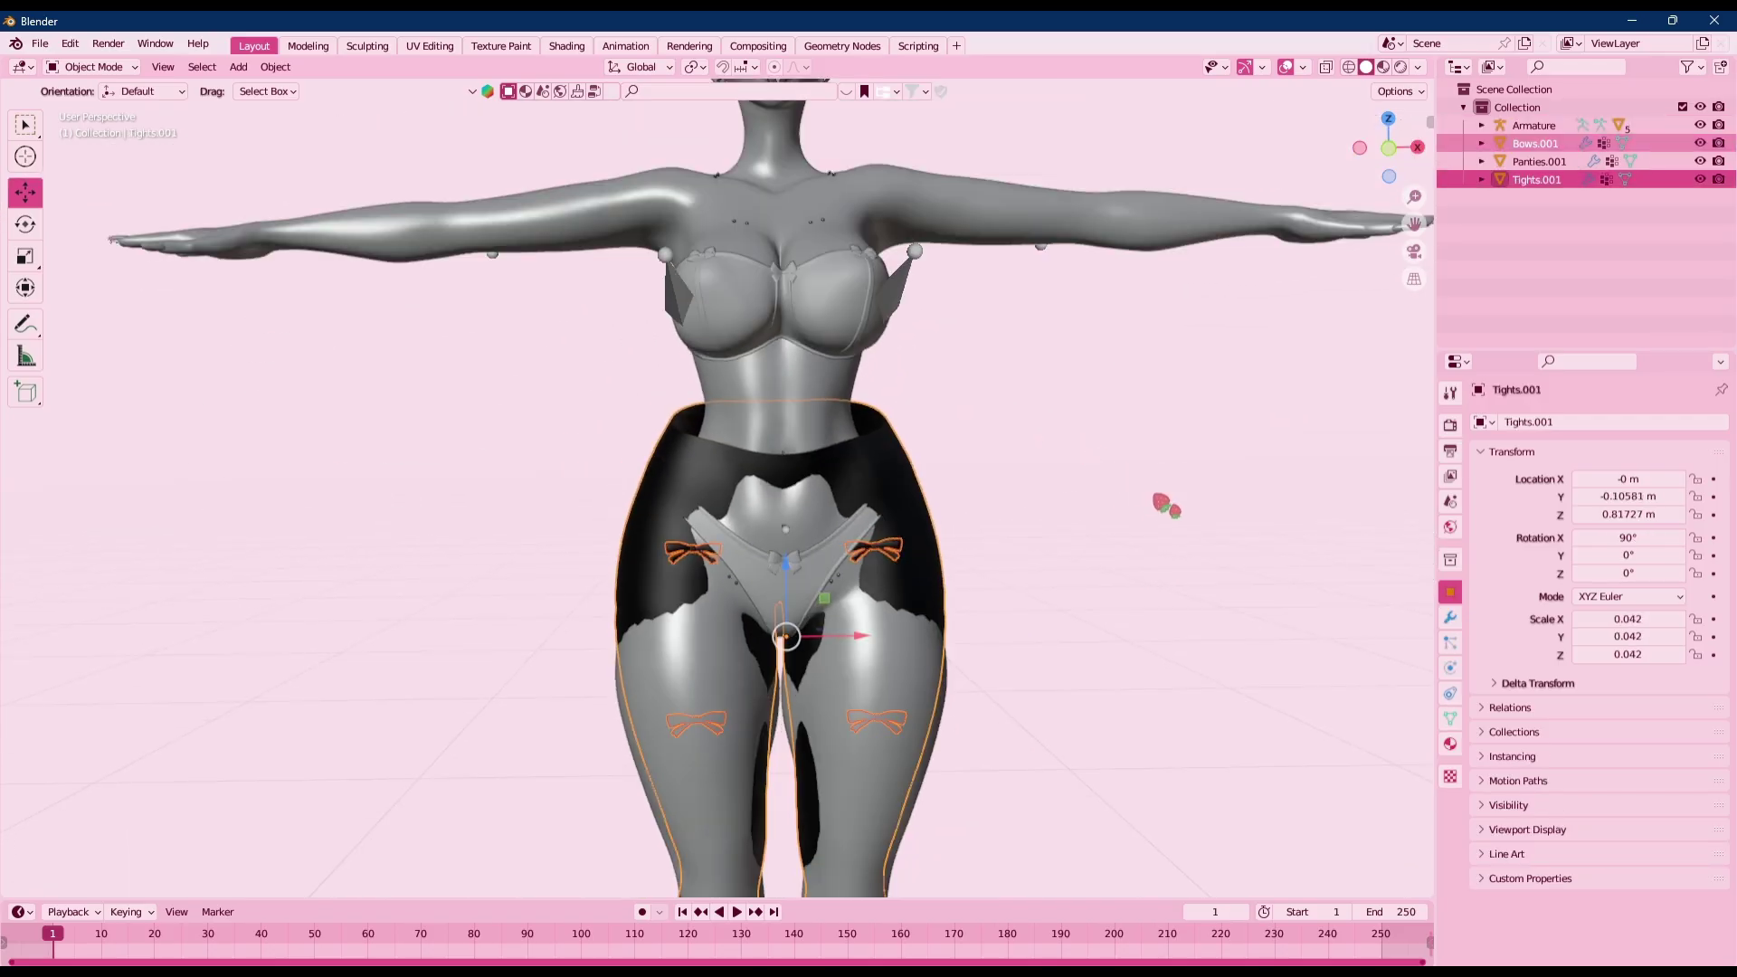
key("s")
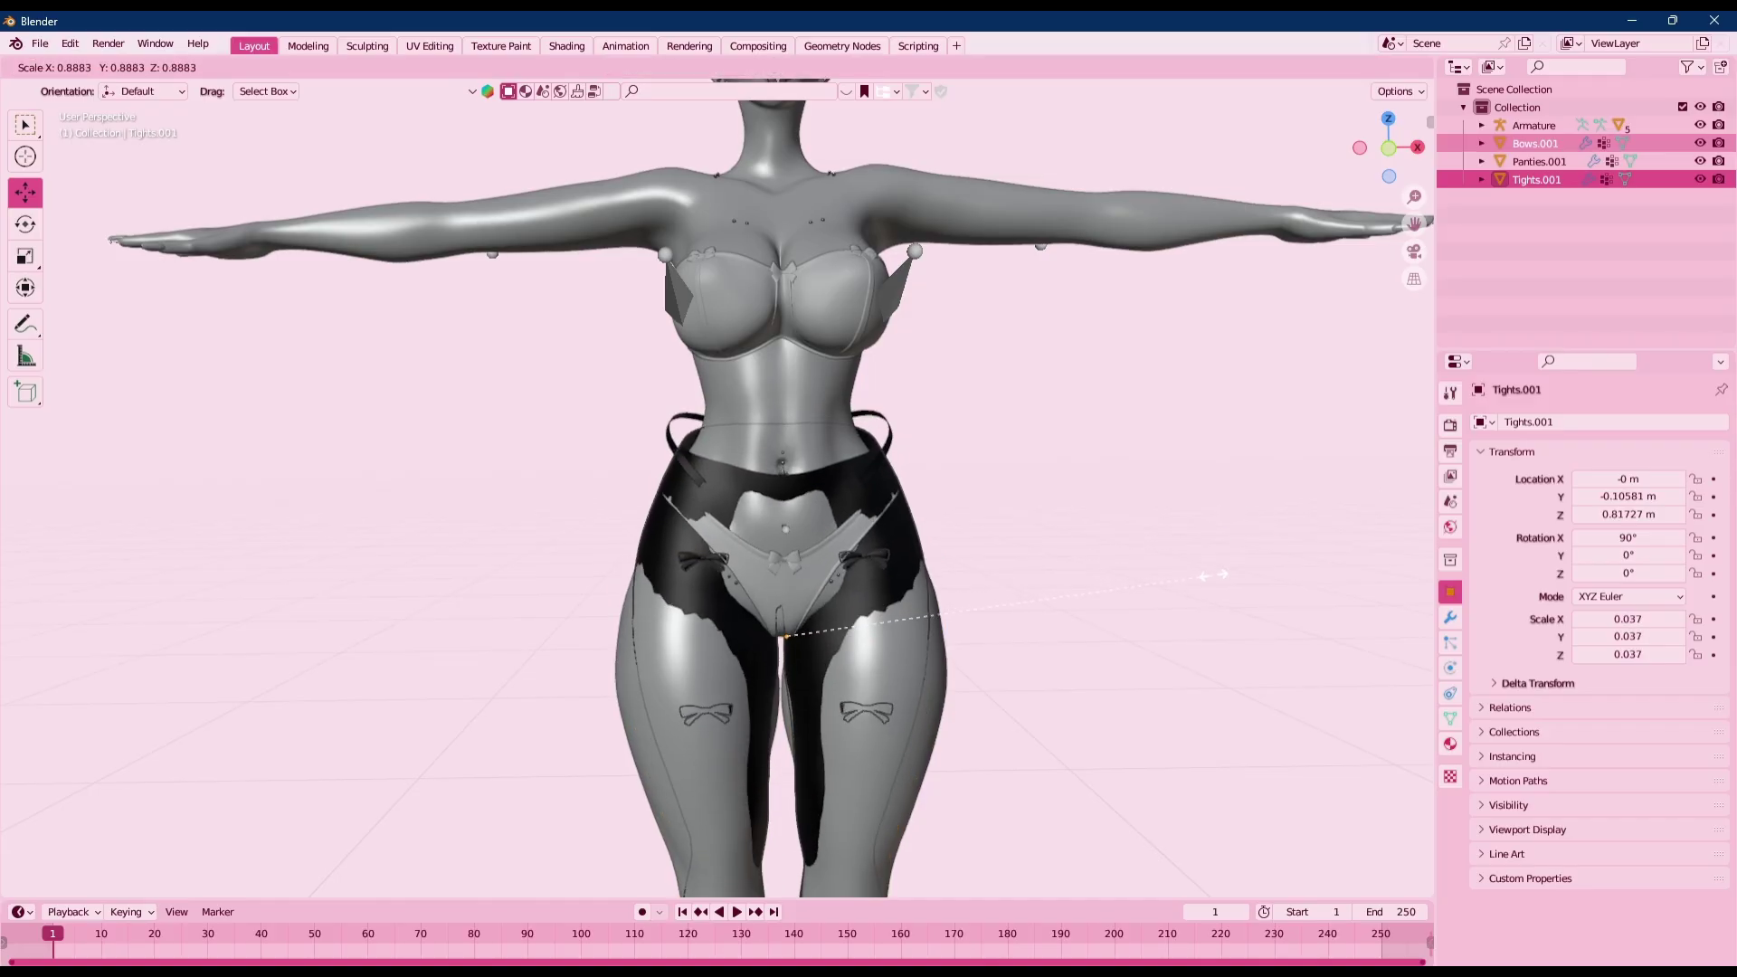
left_click(1196, 585)
Scale the imported panties mesh down to about 0.035 so it no longer stands off the hips
left_click(895, 493)
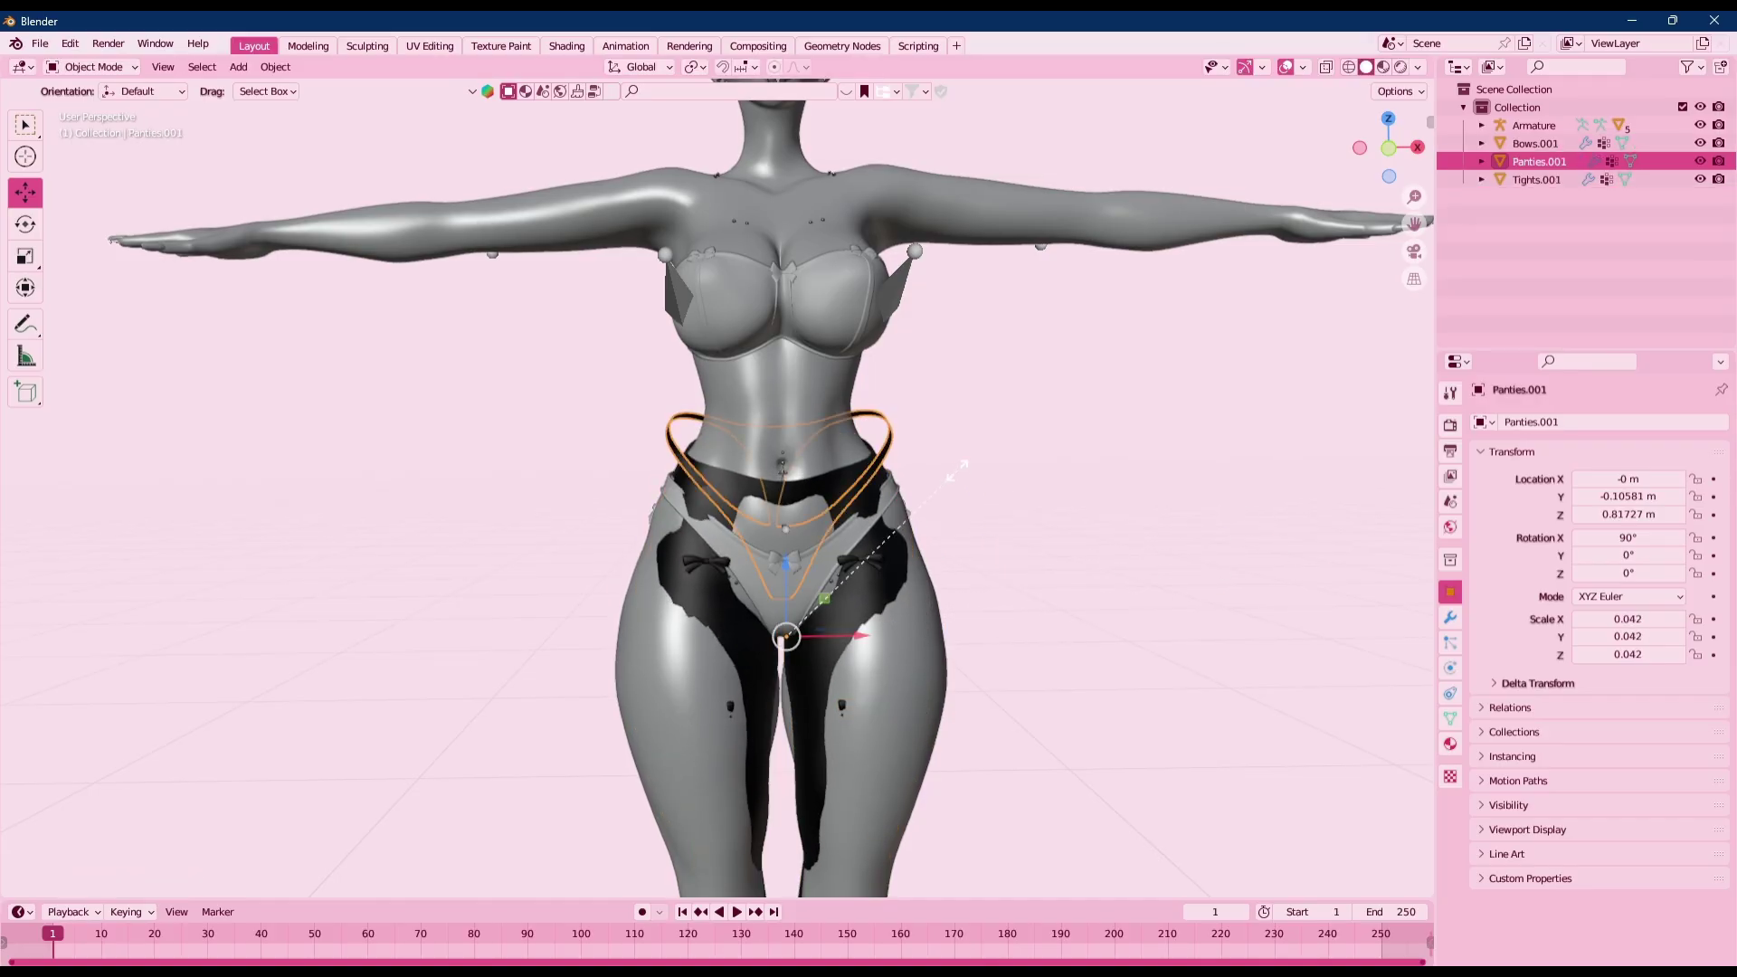
key("s")
left_click(950, 520)
left_click(1036, 489)
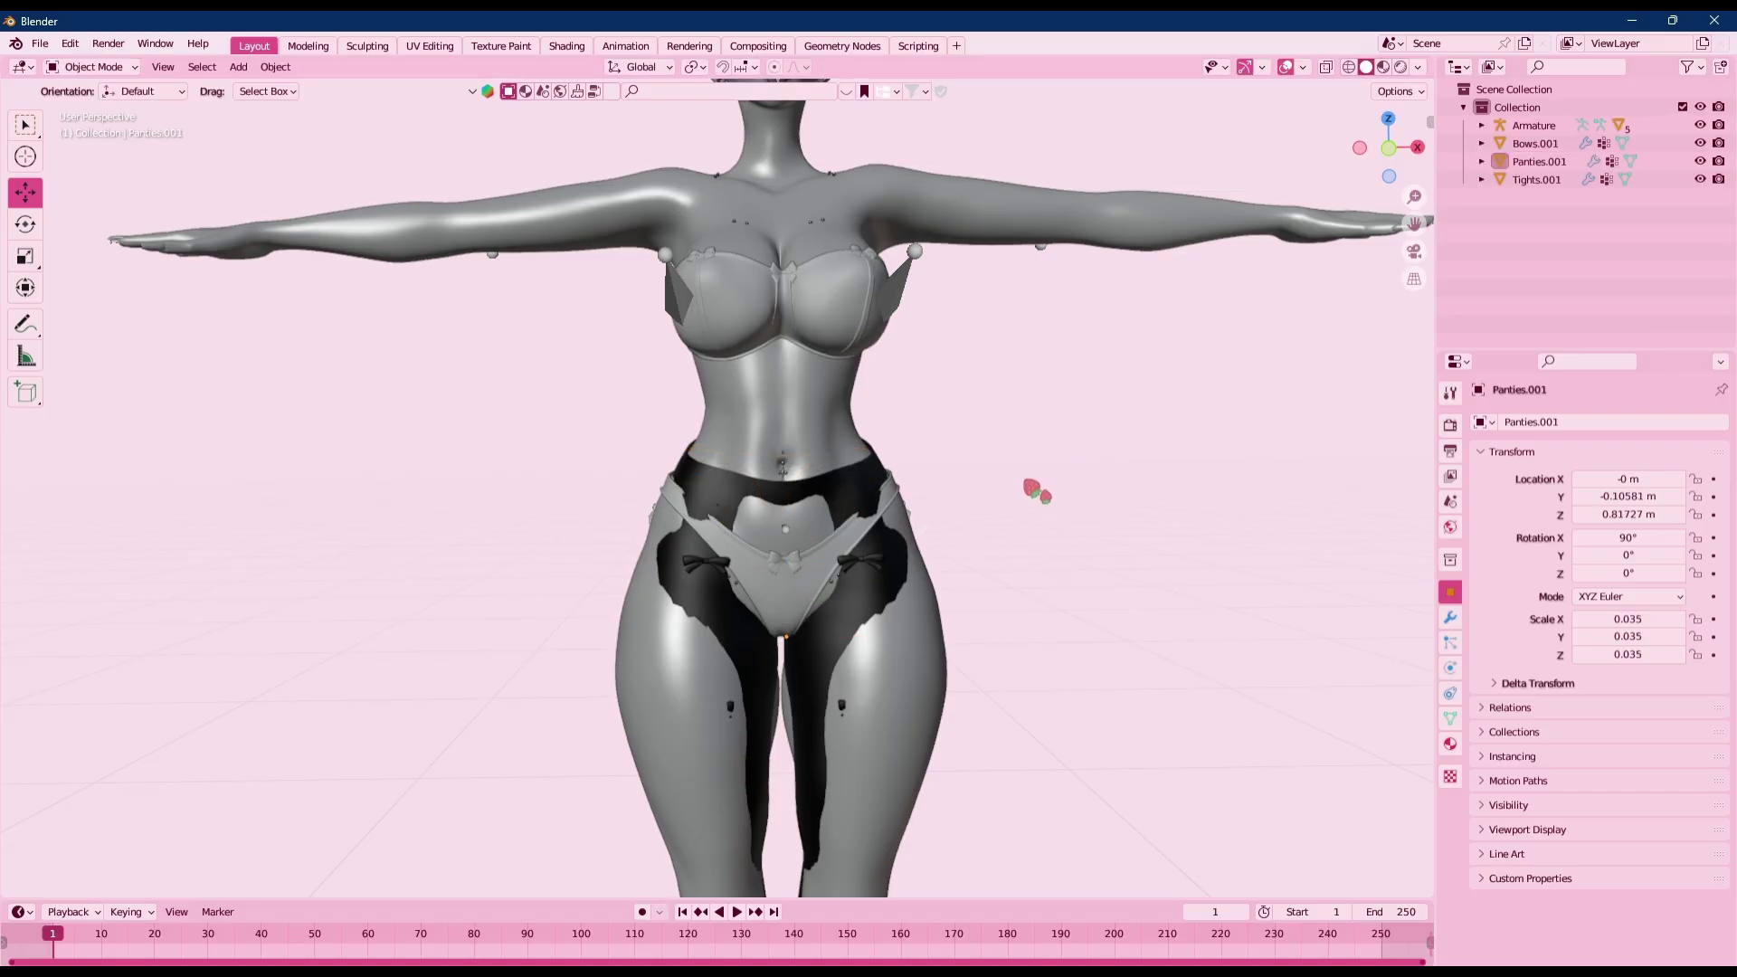
Examine the fit of the scaled tights around the hips and legs from the front and sides
left_click(855, 610)
left_click(1116, 510)
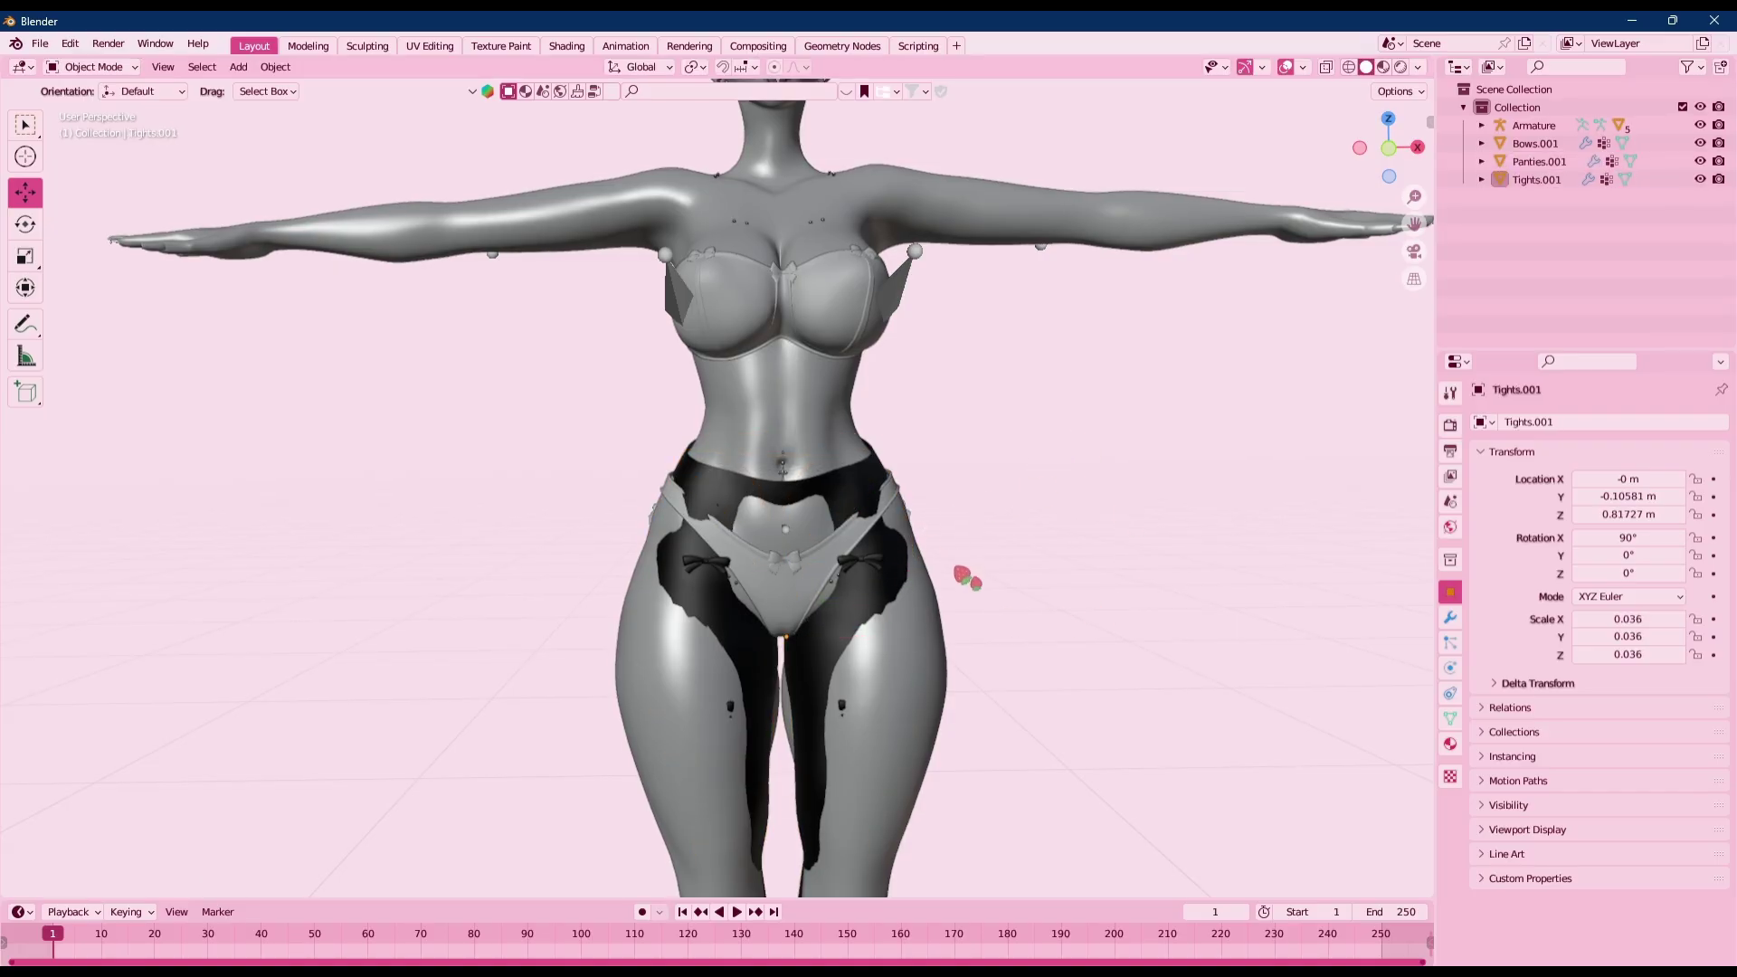
middle_click_drag(1093, 713, 1110, 395, "shift")
middle_click_drag(912, 437, 844, 496)
middle_click_drag(968, 463, 891, 543)
middle_click_drag(769, 326, 736, 408, "shift")
middle_click_drag(841, 454, 1052, 463)
middle_click_drag(1052, 457, 1125, 488, "shift")
middle_click_drag(861, 531, 1013, 522)
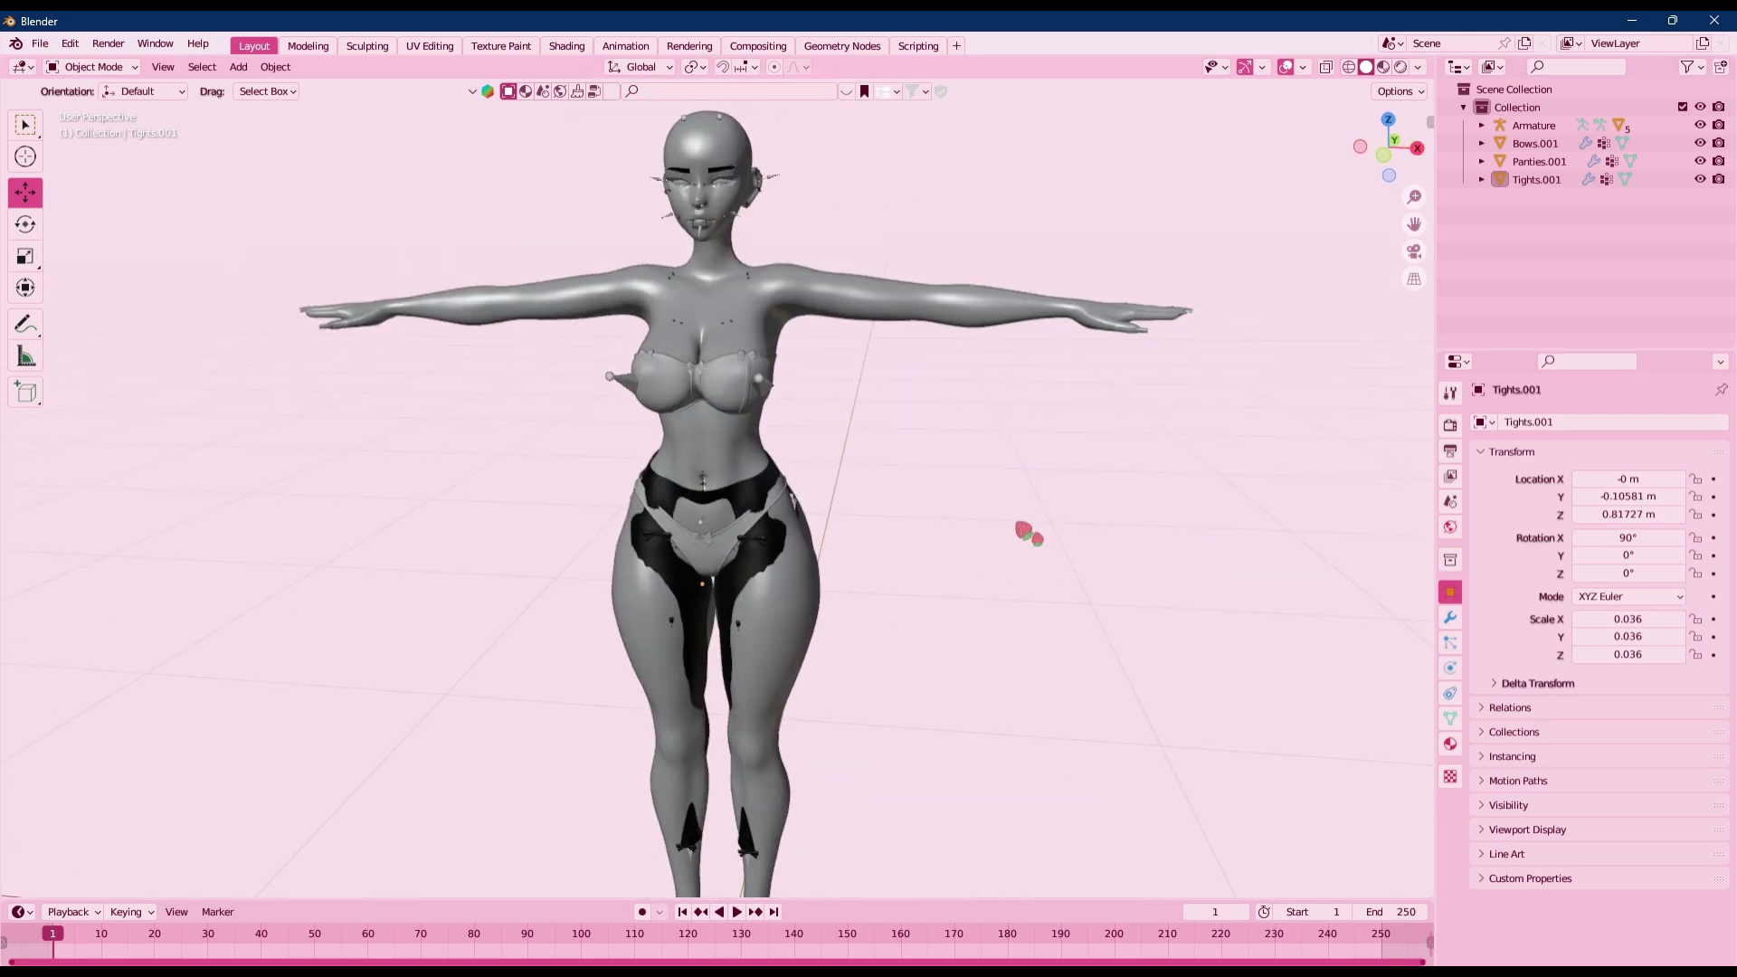
scroll(931, 470, "up", 2)
middle_click_drag(949, 570, 764, 479, "shift")
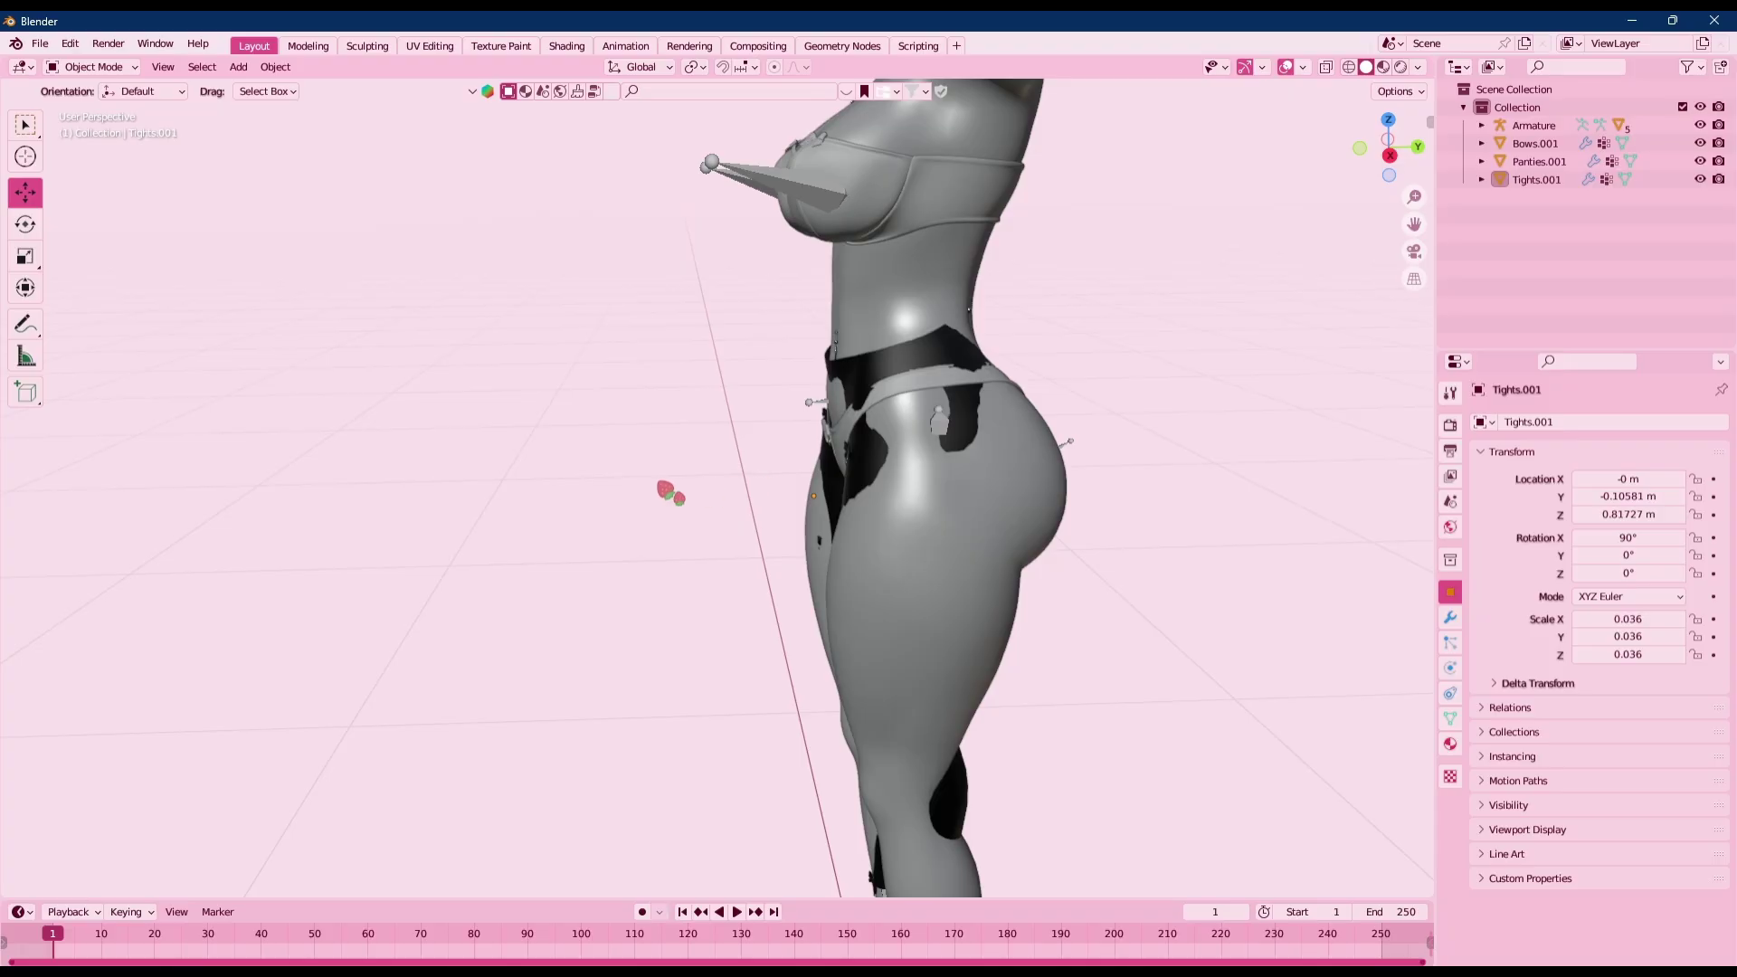
middle_click_drag(811, 475, 871, 321)
scroll(783, 283, "up", 2)
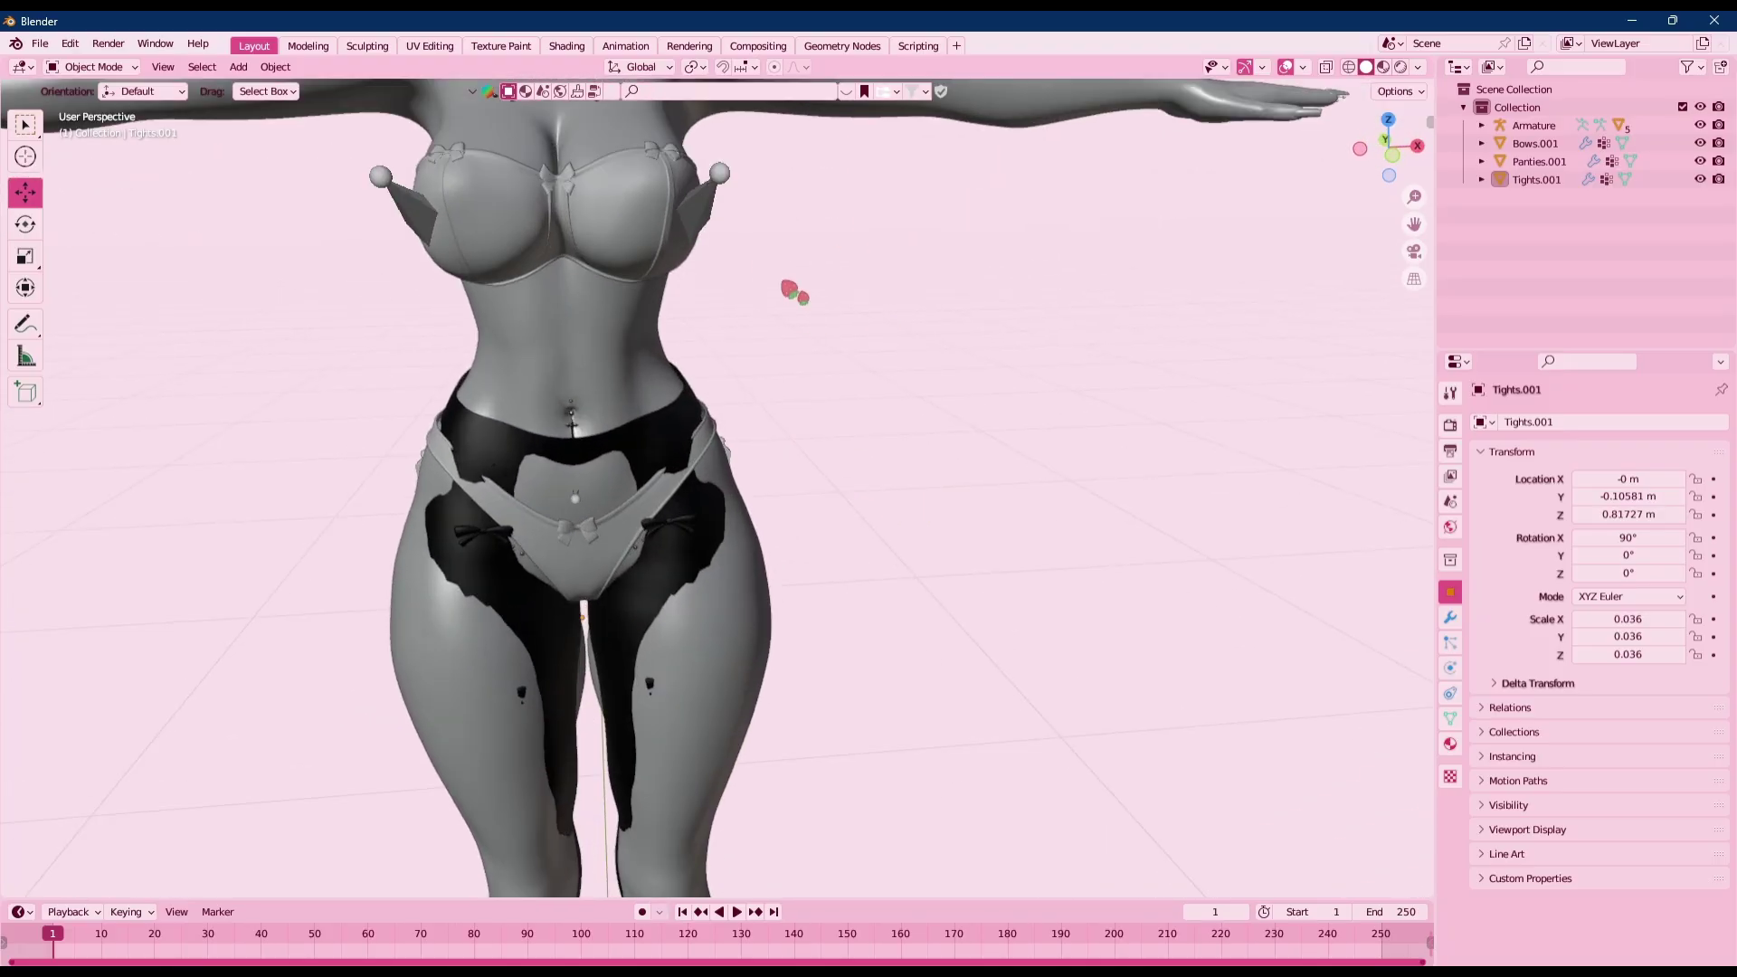
Examine the base armature's chest bones close up from several angles
middle_click_drag(784, 282, 893, 496, "shift")
left_click(880, 494)
scroll(884, 516, "up", 6)
scroll(886, 519, "down", 4)
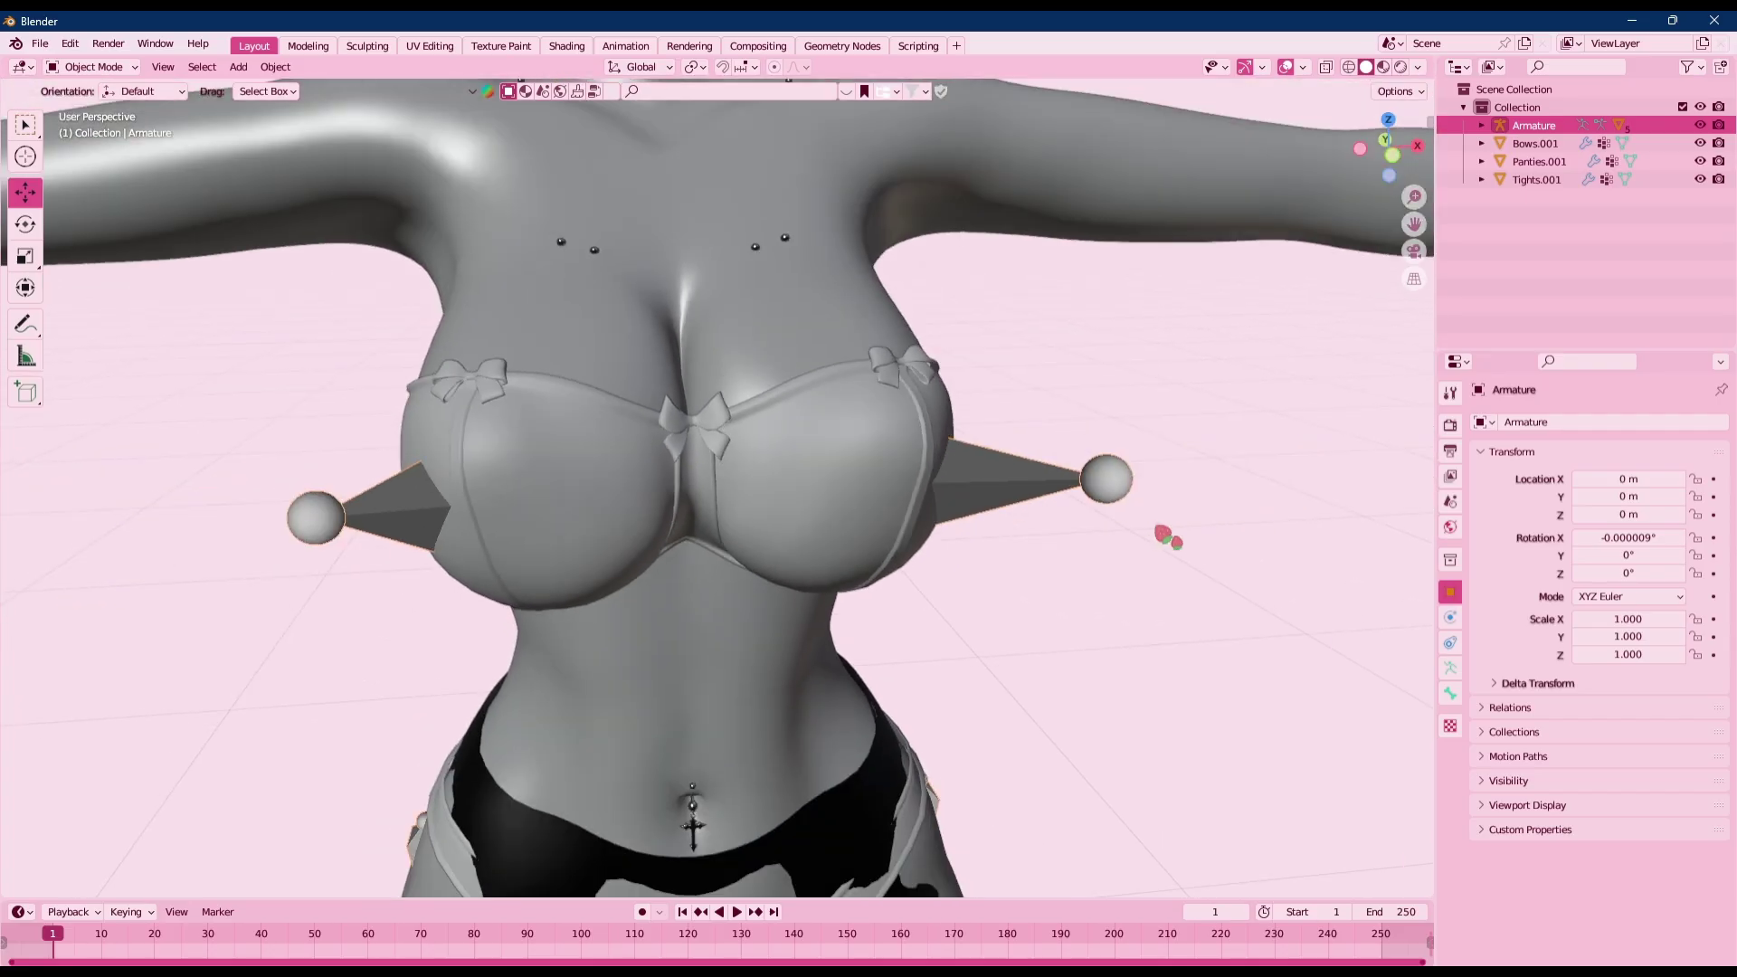
middle_click_drag(1157, 529, 909, 506, "shift")
scroll(828, 606, "up", 4)
scroll(908, 505, "down", 6)
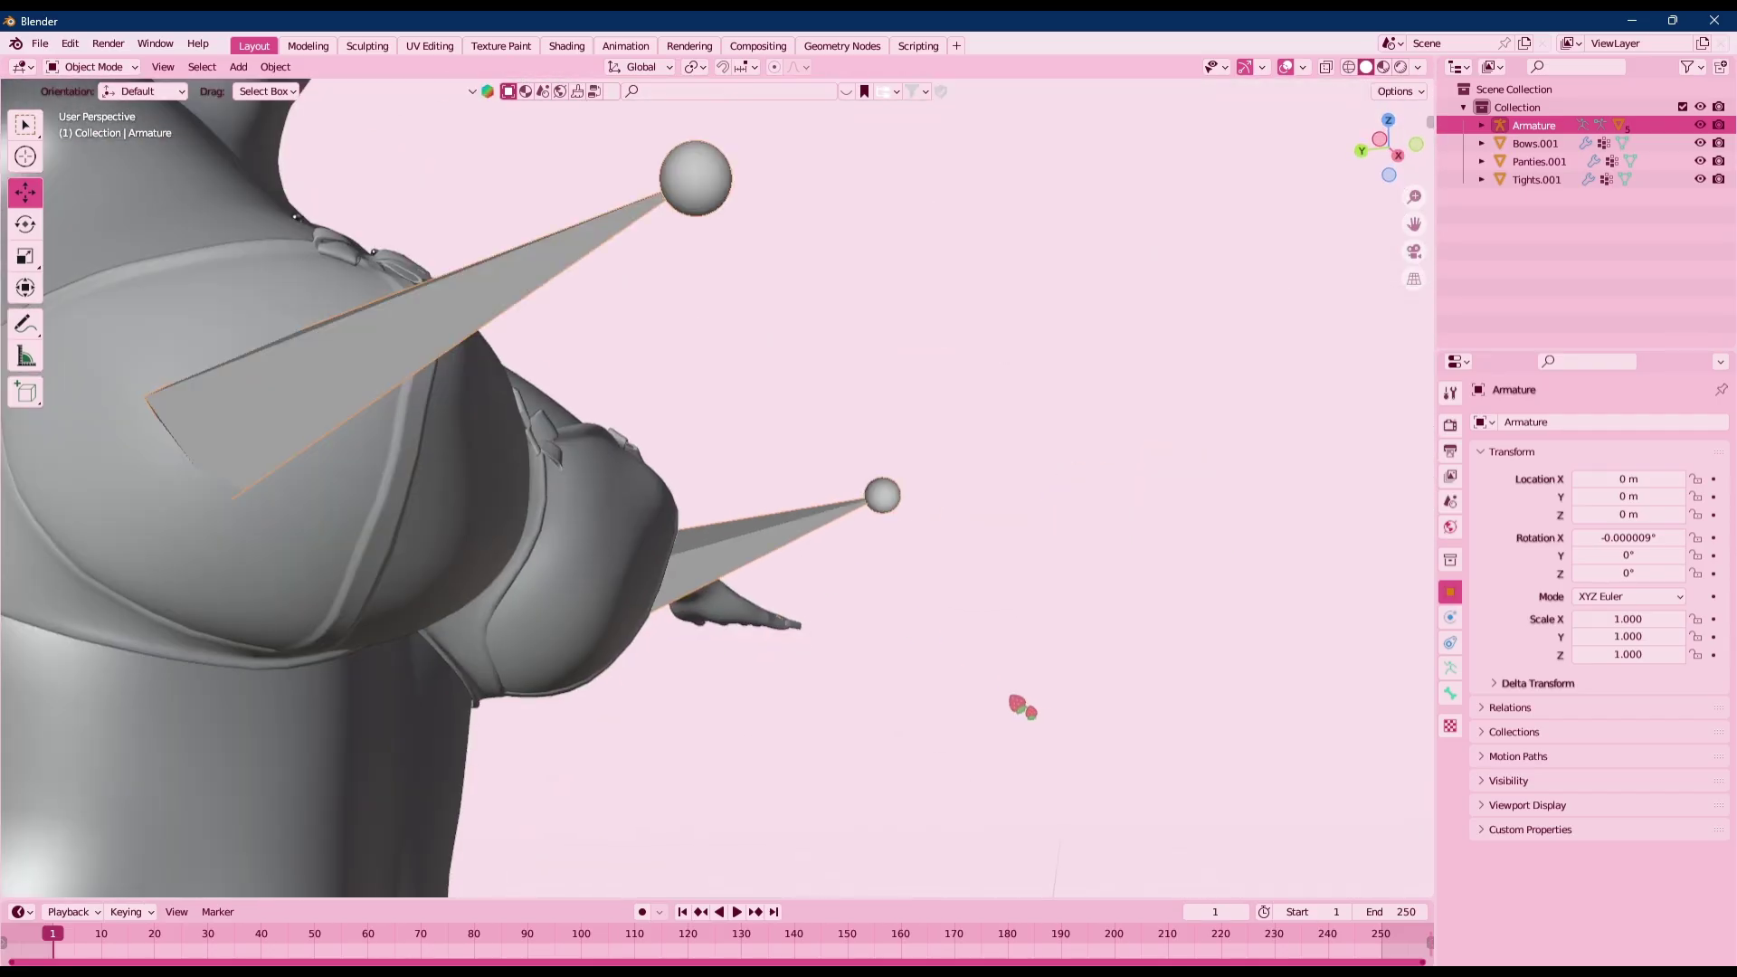
left_click(1008, 694)
middle_click_drag(1008, 694, 799, 730)
middle_click_drag(641, 497, 789, 475, "shift")
scroll(886, 592, "down", 3)
middle_click_drag(898, 604, 866, 547)
left_click(865, 547)
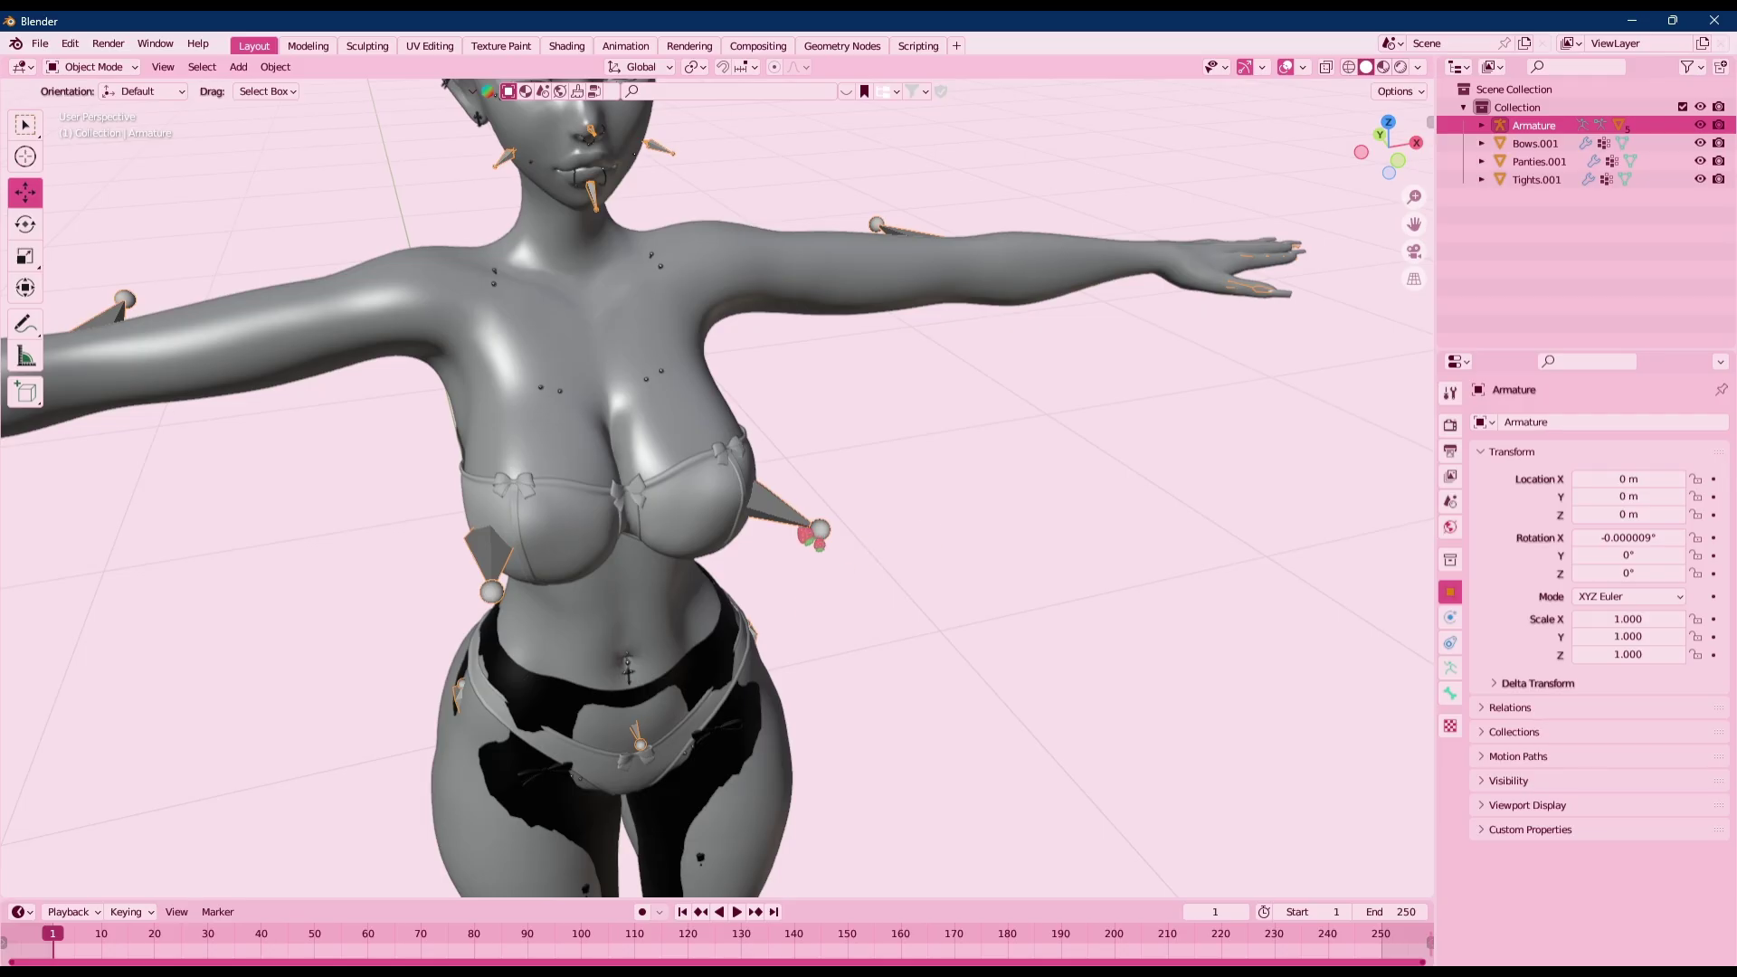
key("g")
right_click(768, 652)
Examine how the selected tights sit against the thighs and knees
left_click(742, 680)
middle_click_drag(725, 779, 750, 751, "shift")
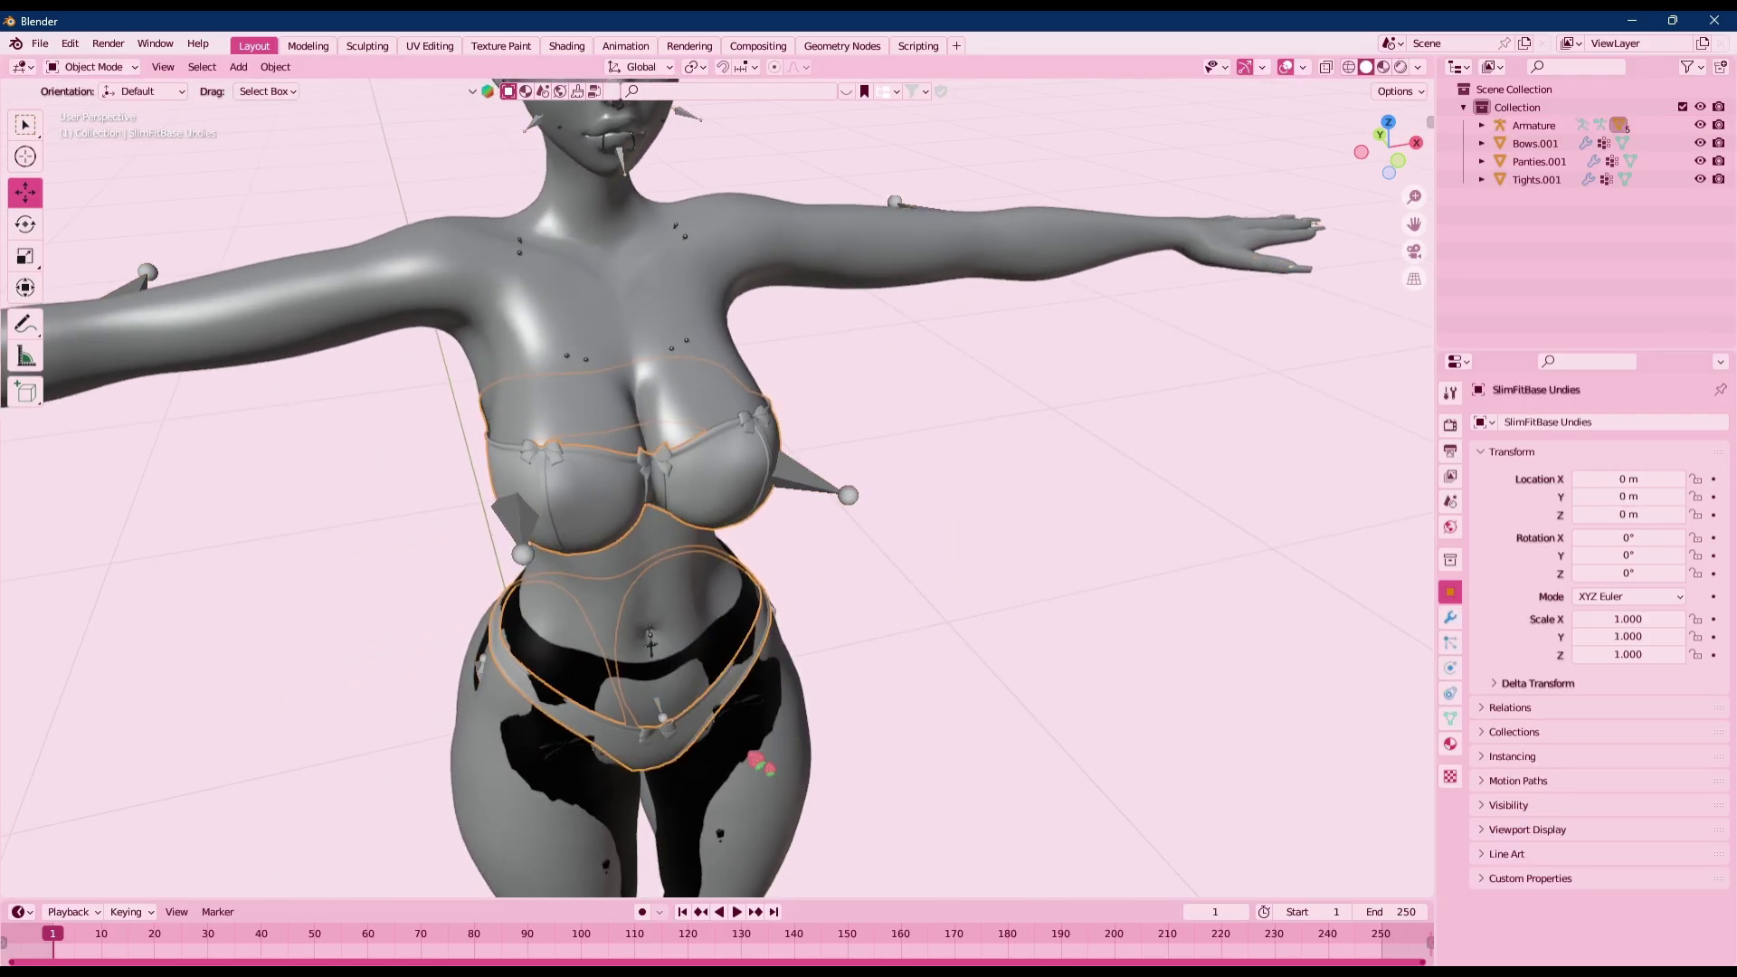
left_click(750, 752)
middle_click_drag(938, 675, 1272, 493, "shift")
middle_click_drag(1051, 579, 942, 354, "shift")
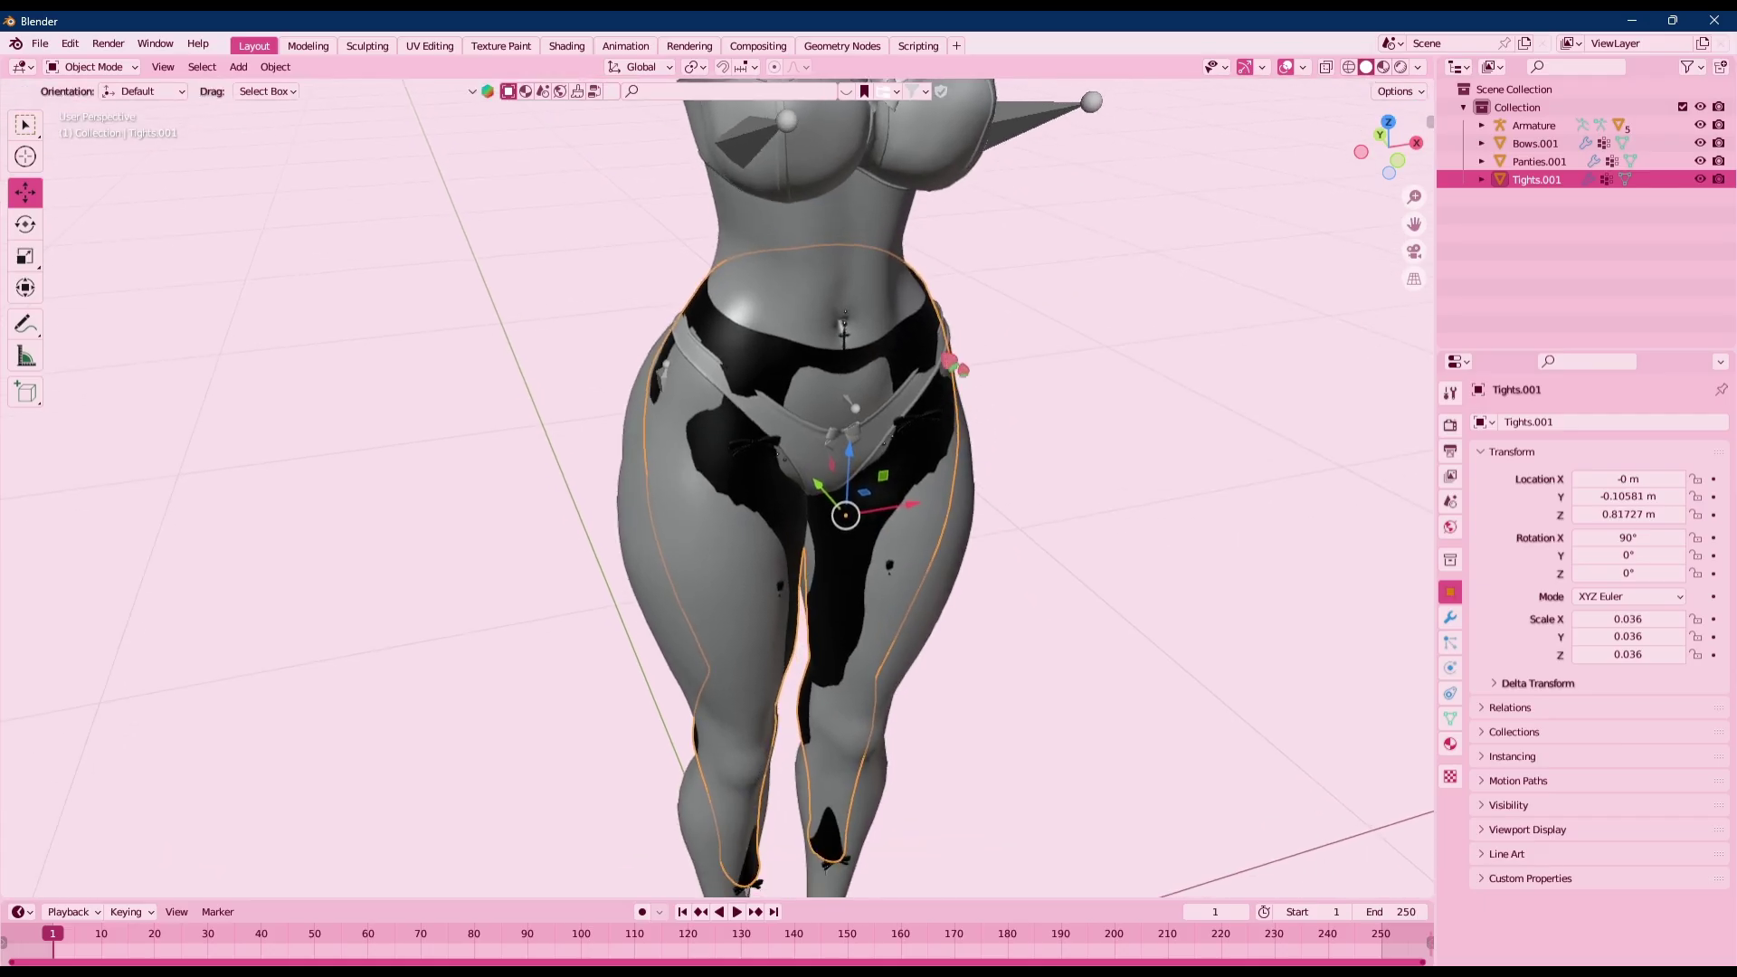
scroll(883, 489, "up", 2)
scroll(883, 488, "up", 3)
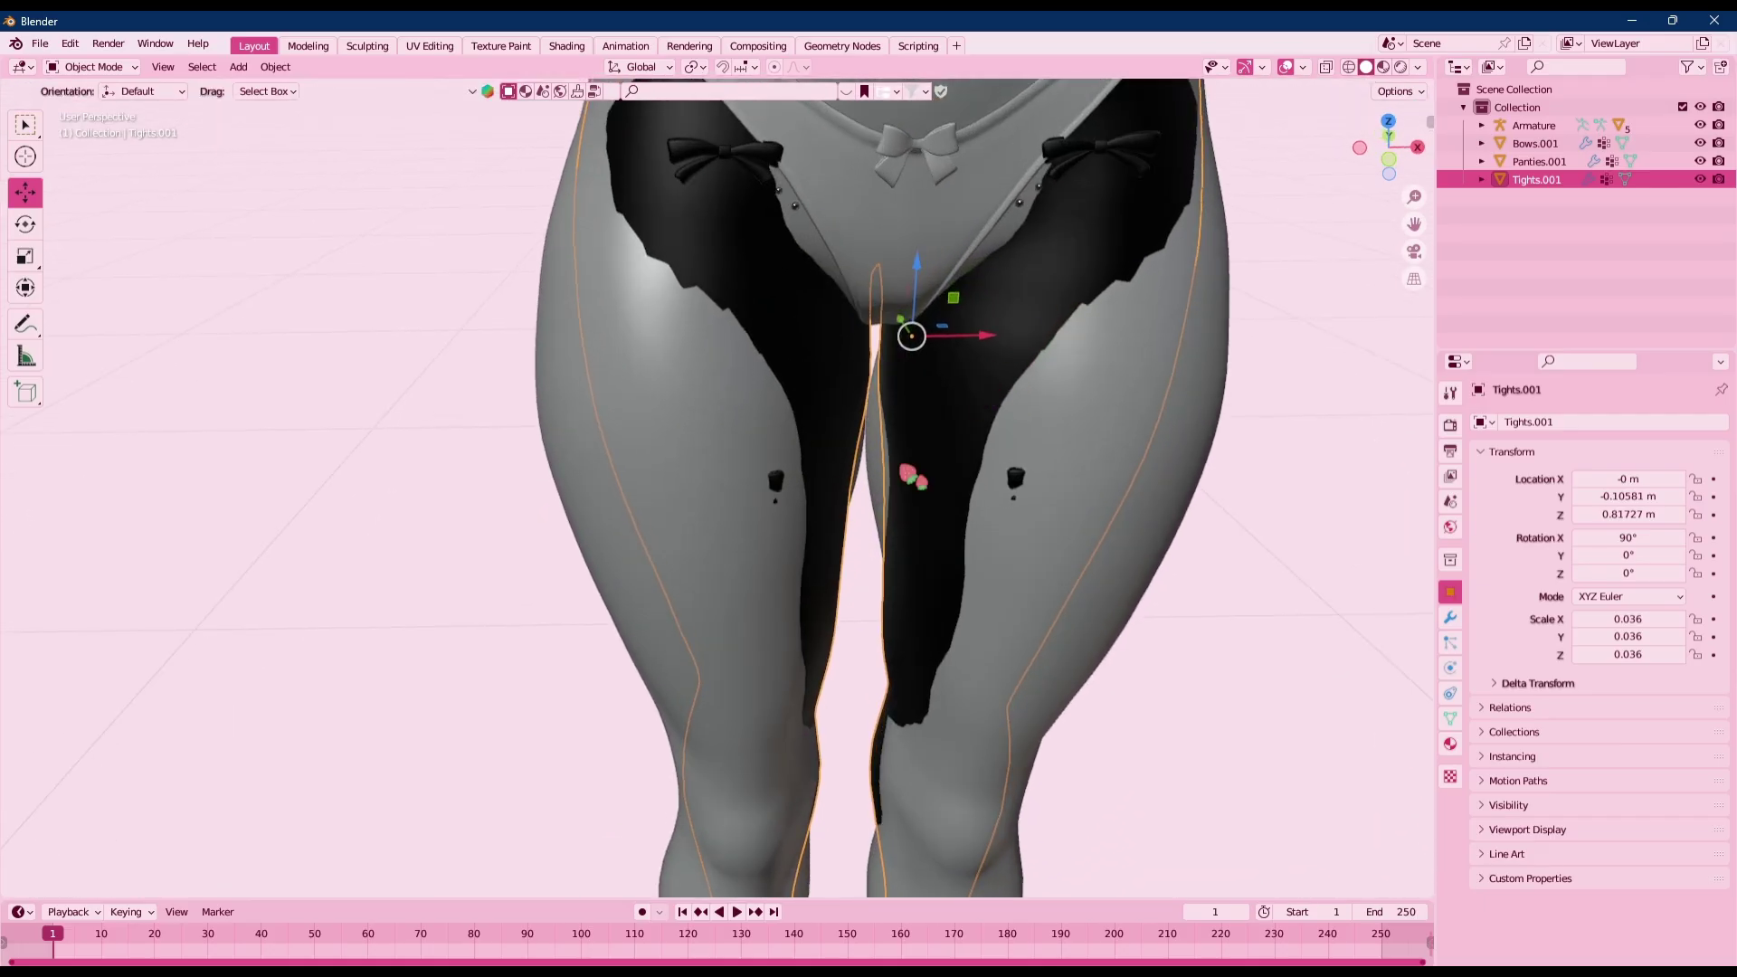
scroll(869, 463, "down", 3)
Edit the base armature and extrude a new bone upward from the tip of the character's right eye bone
middle_click_drag(998, 291, 962, 498, "shift")
mouse_move(954, 149)
middle_mouse_down("shift")
mouse_move(916, 317)
mouse_move(910, 561)
middle_mouse_up("shift")
mouse_move(923, 104)
middle_mouse_down("shift")
mouse_move(924, 282)
mouse_move(849, 422)
middle_mouse_up("shift")
scroll(801, 348, "up", 2)
middle_click_drag(644, 194, 648, 611, "shift")
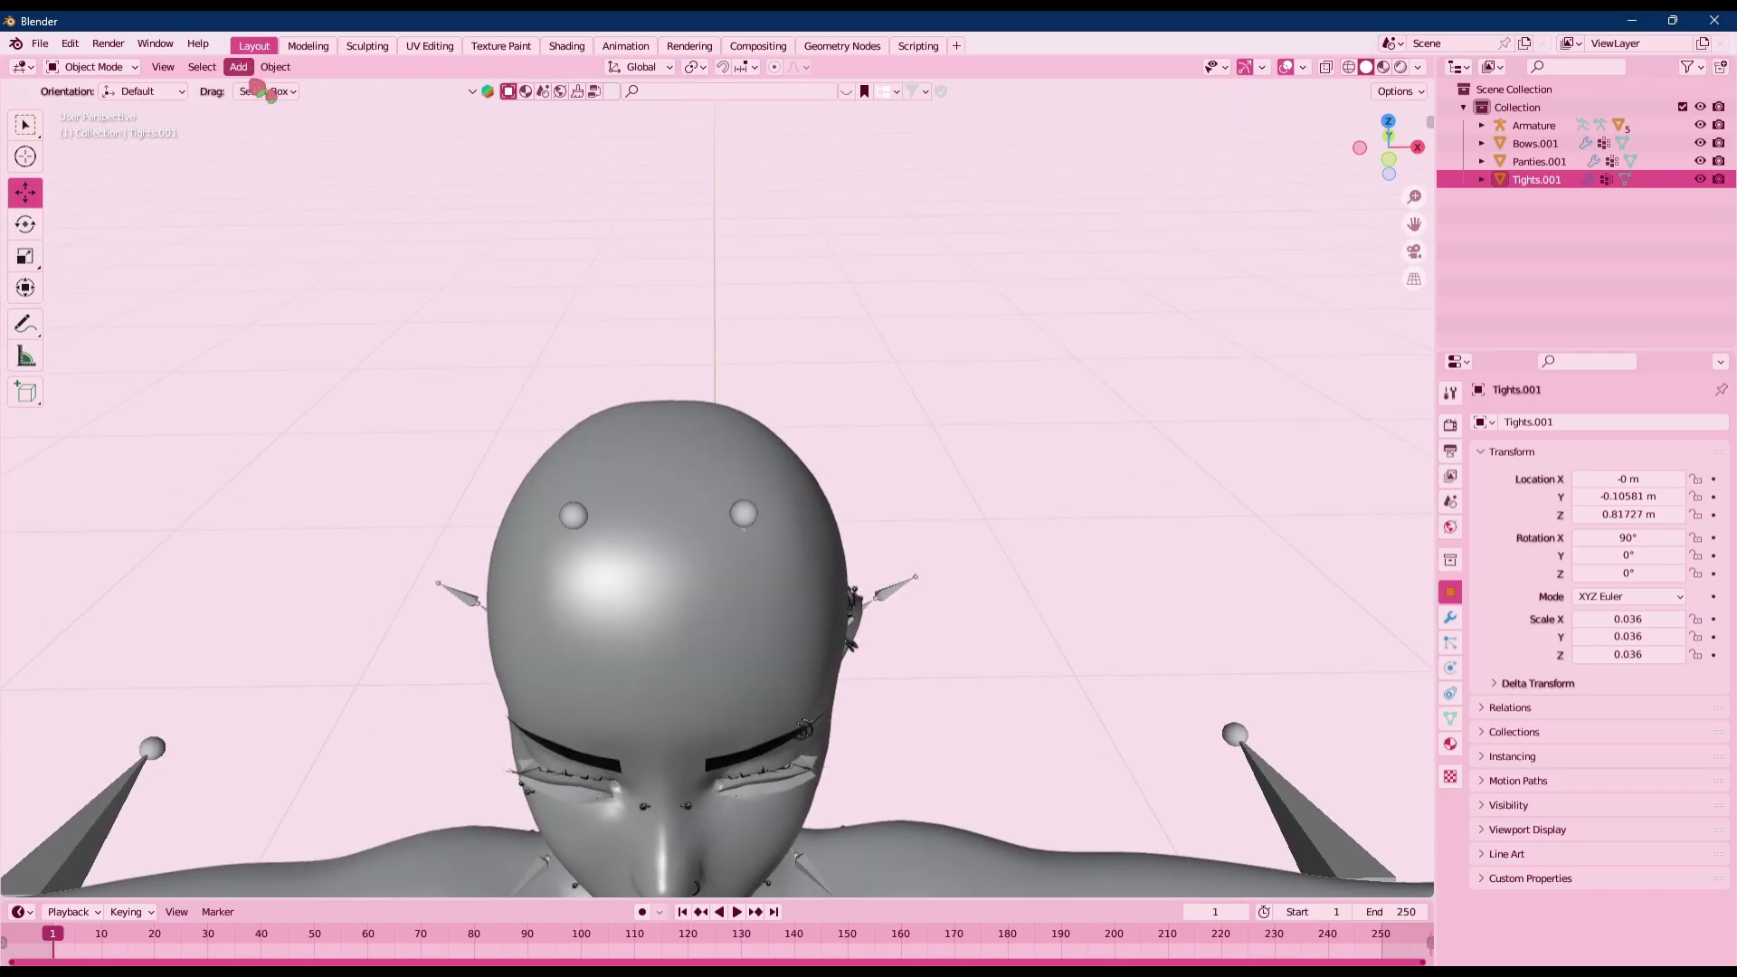
left_click(583, 511)
left_click(94, 67)
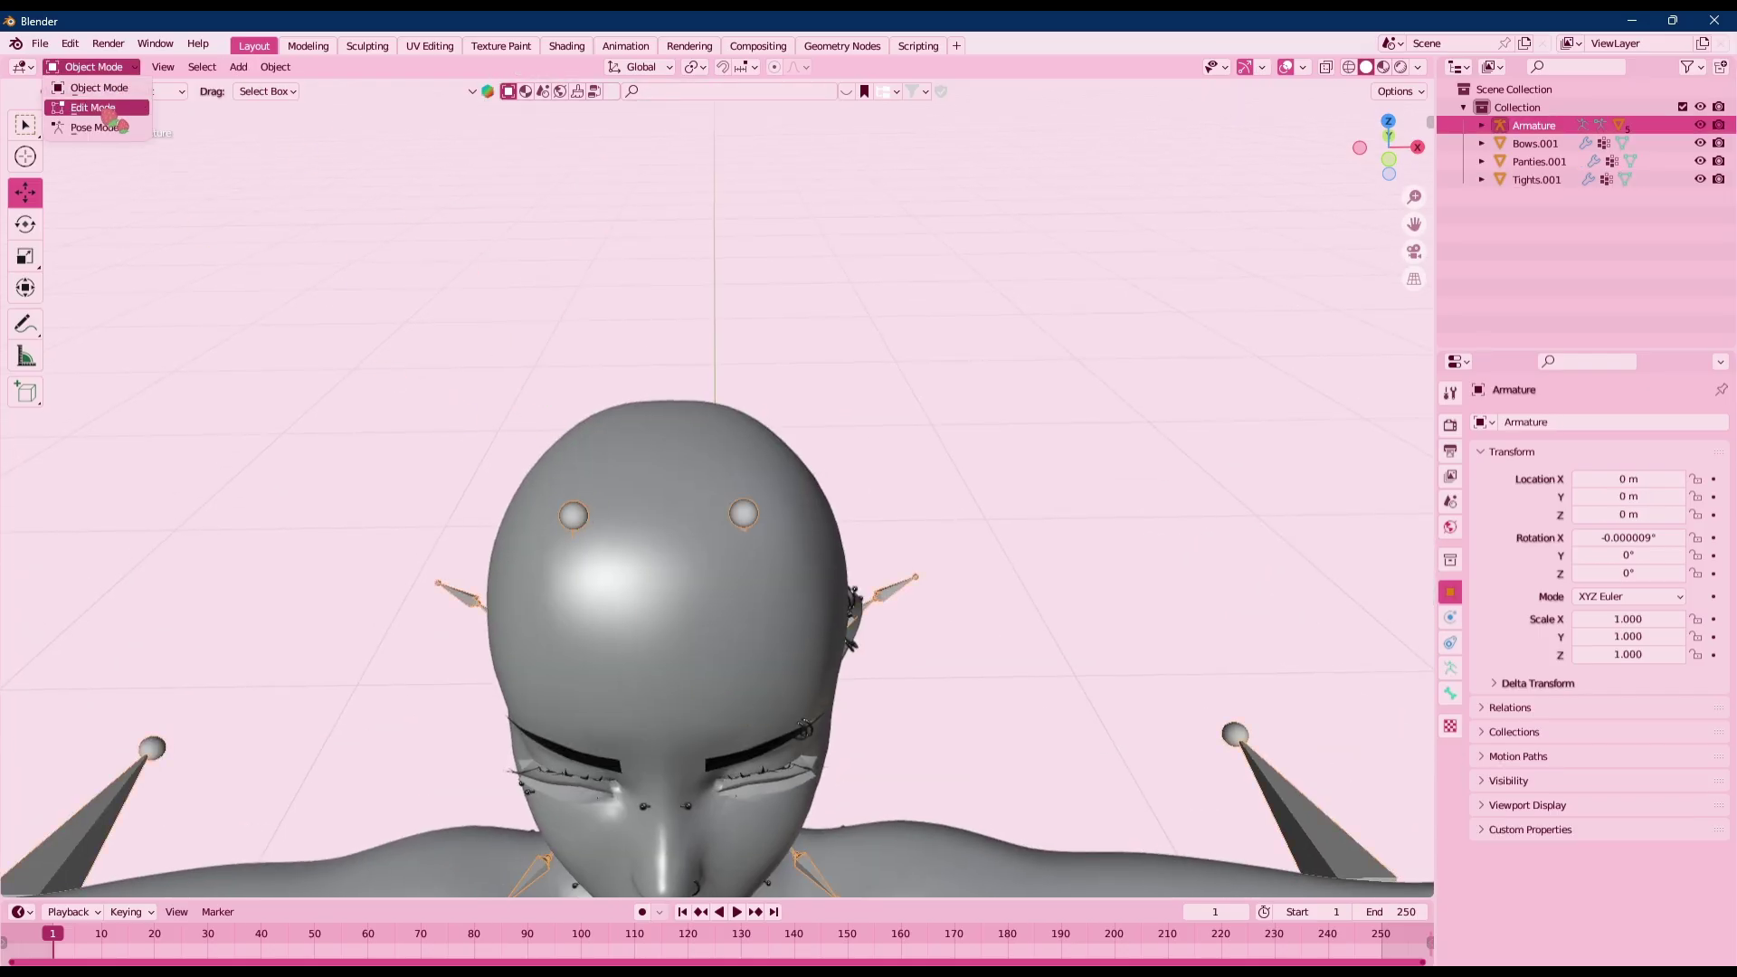
left_click(88, 84)
middle_click_drag(586, 473, 542, 365)
left_click(563, 374)
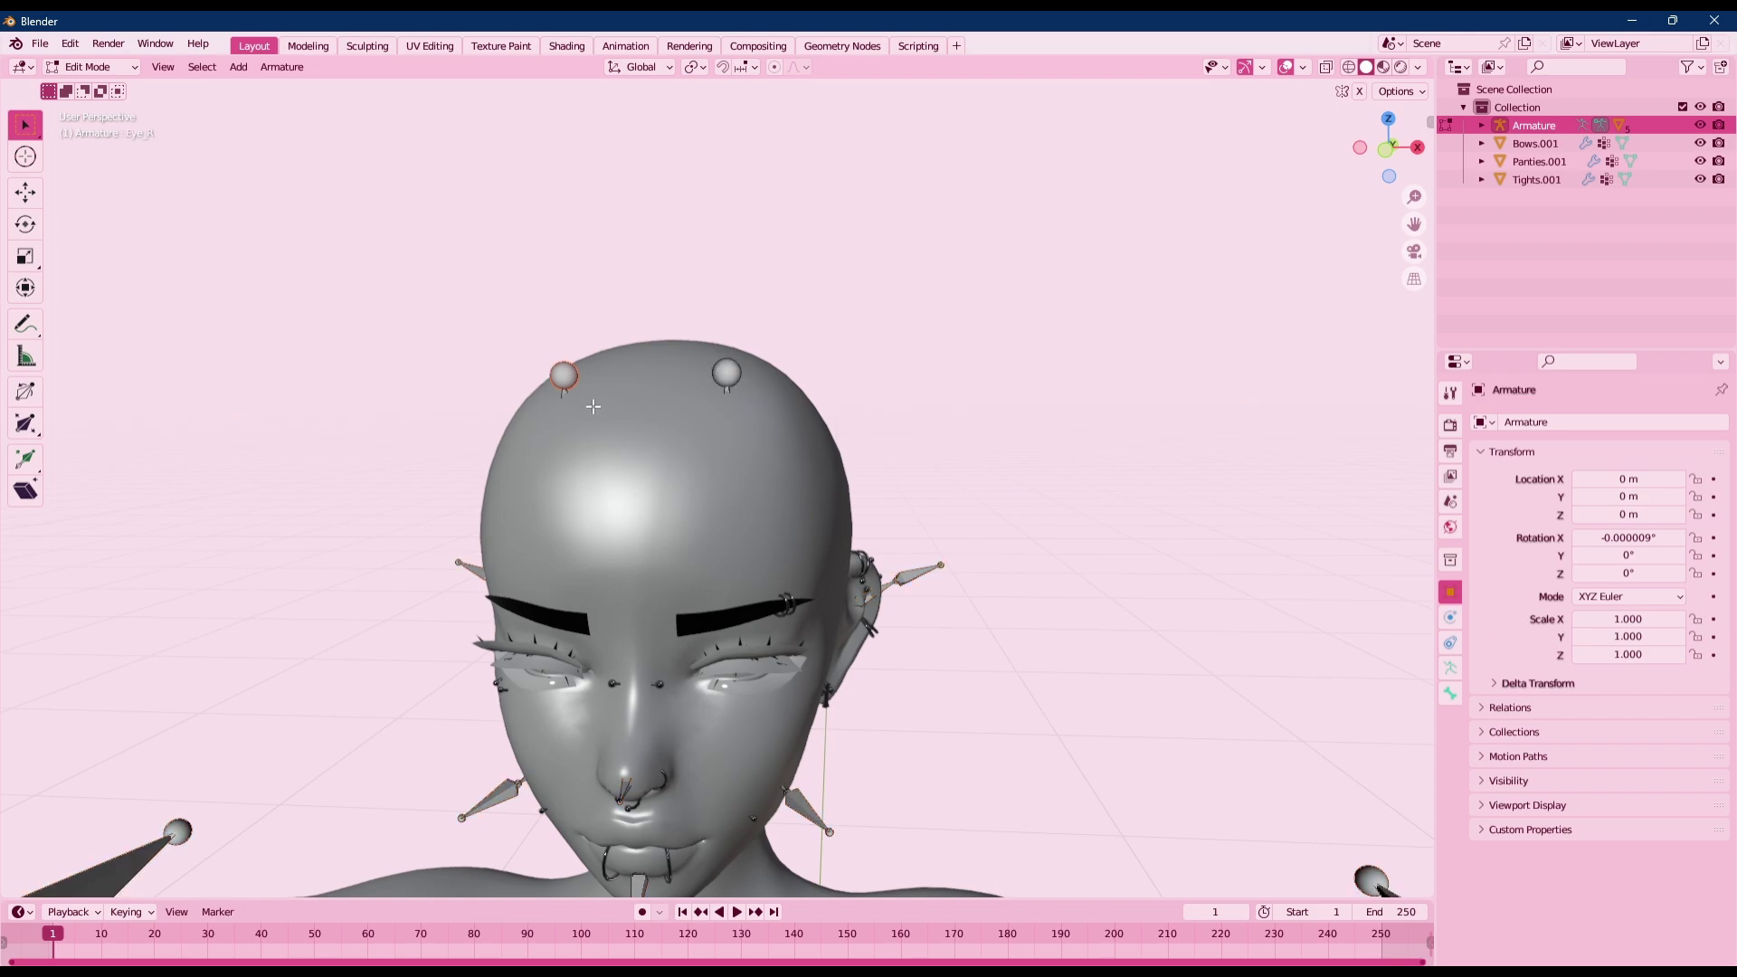
key("e")
left_click(505, 204)
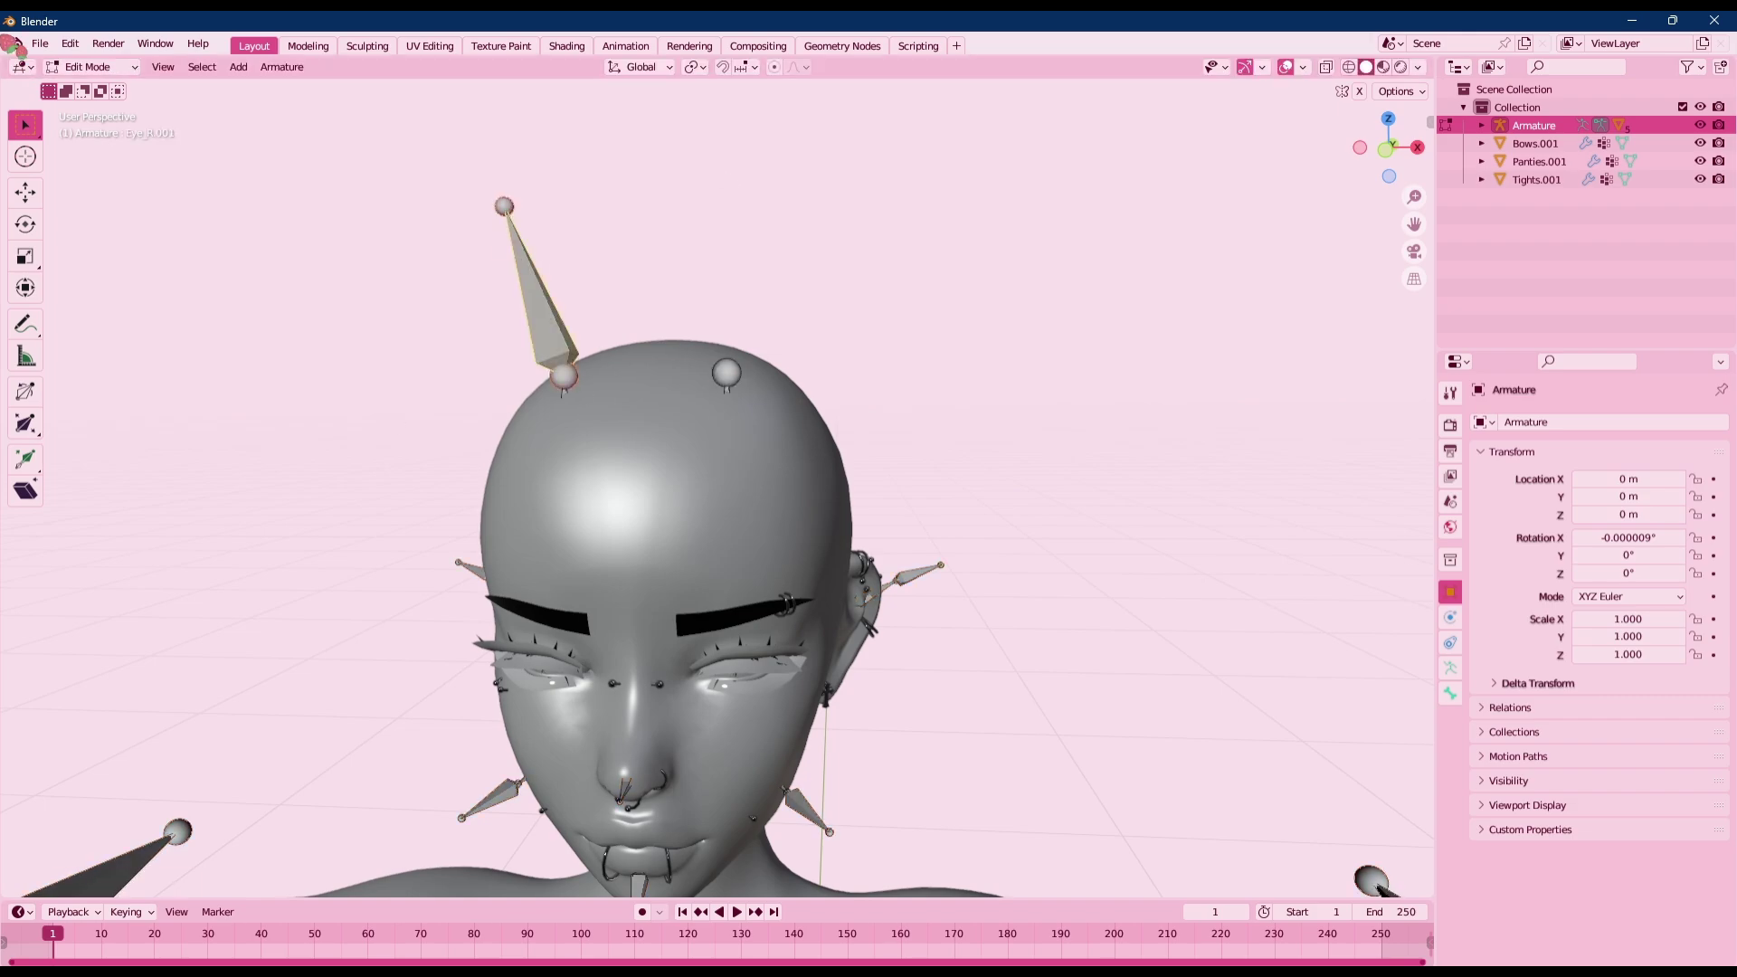
Separate the extruded bone above the right eye into its own armature object and return to Object Mode
key("p")
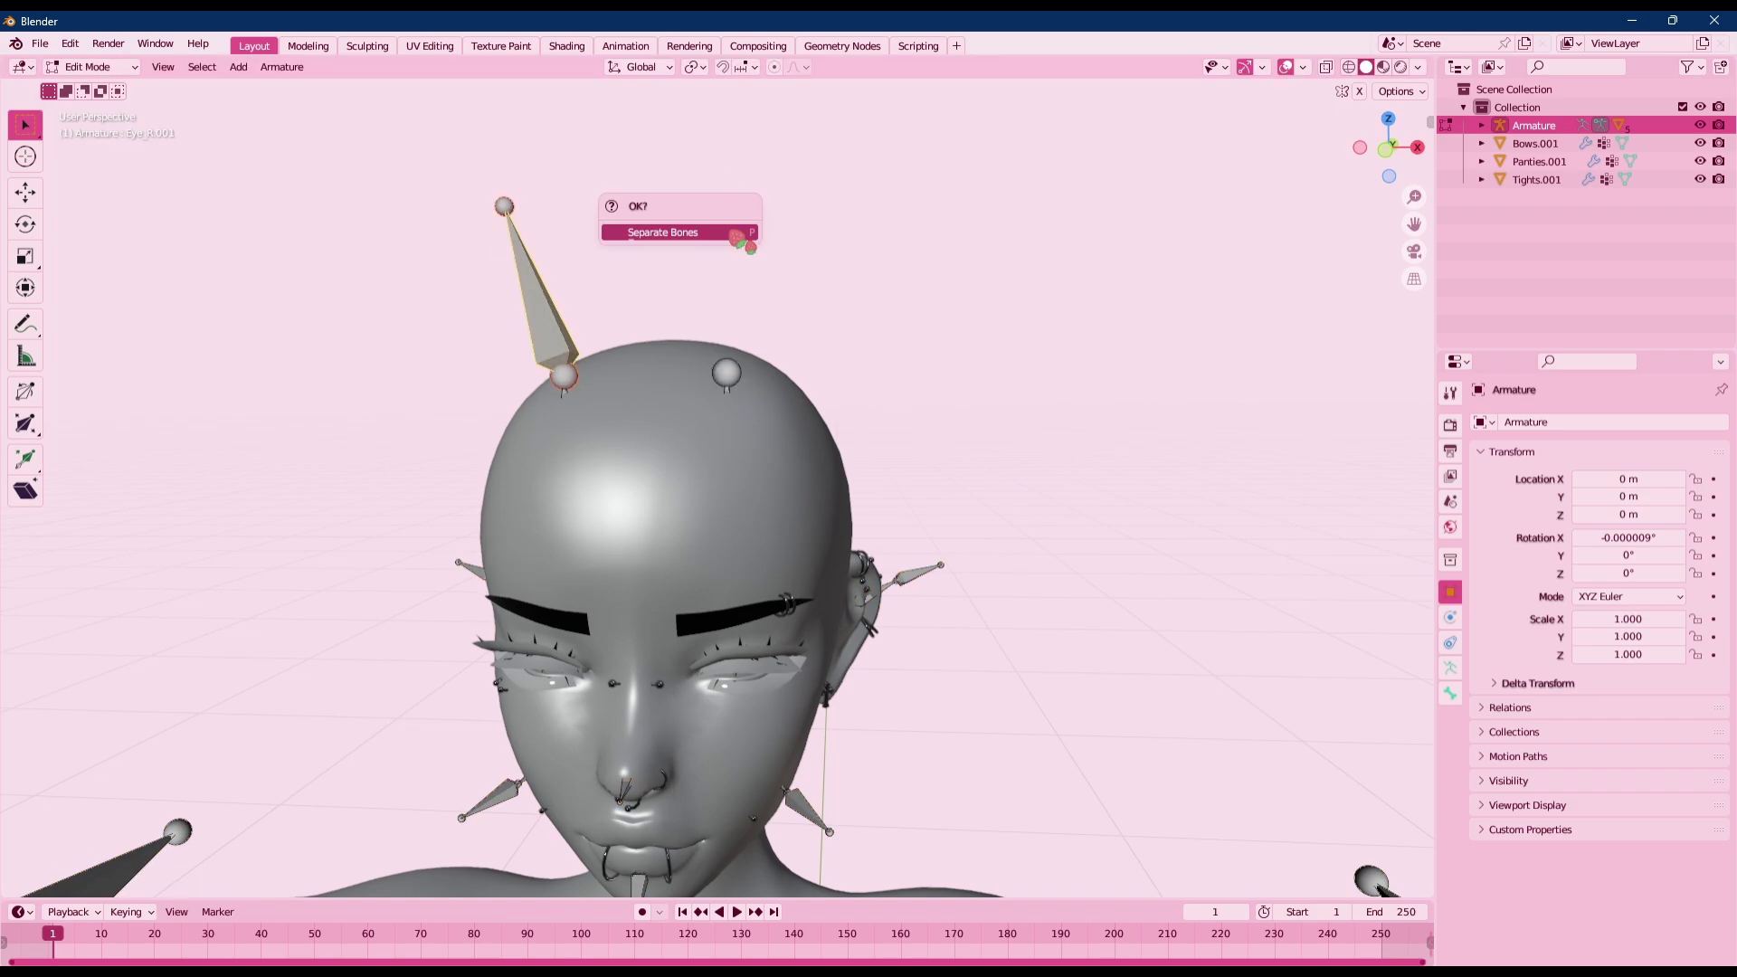
left_click(663, 233)
left_click(90, 67)
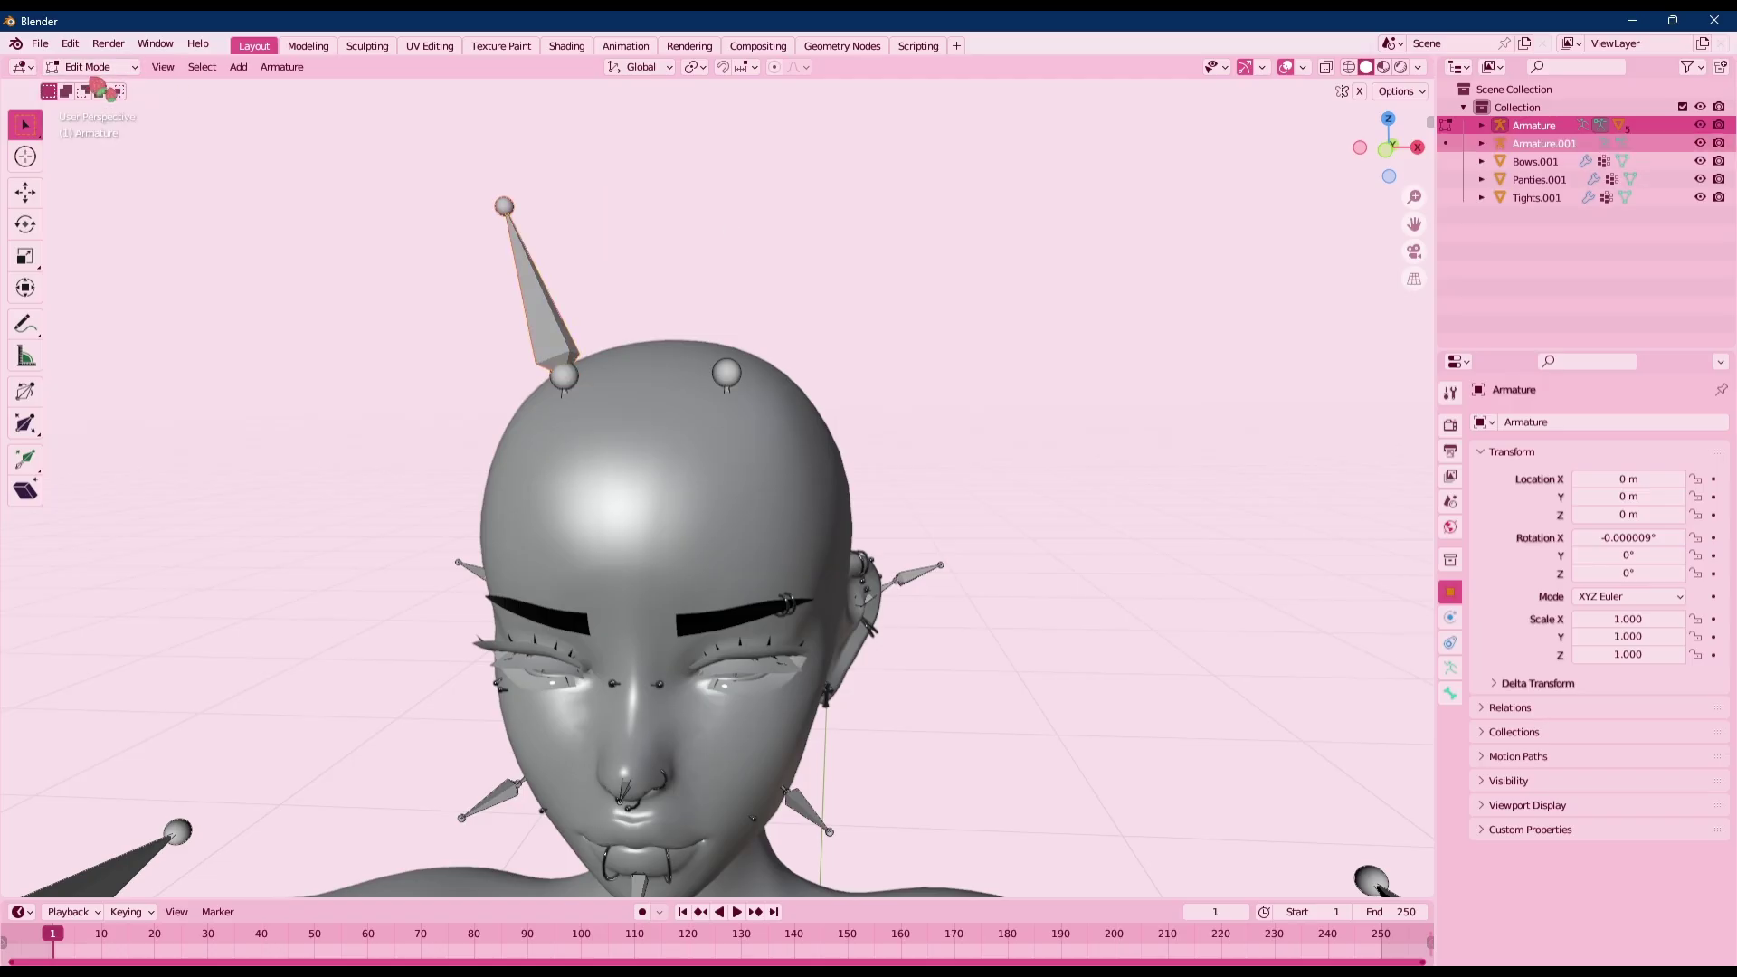
left_click(91, 67)
left_click(98, 88)
left_click(526, 308)
key("g")
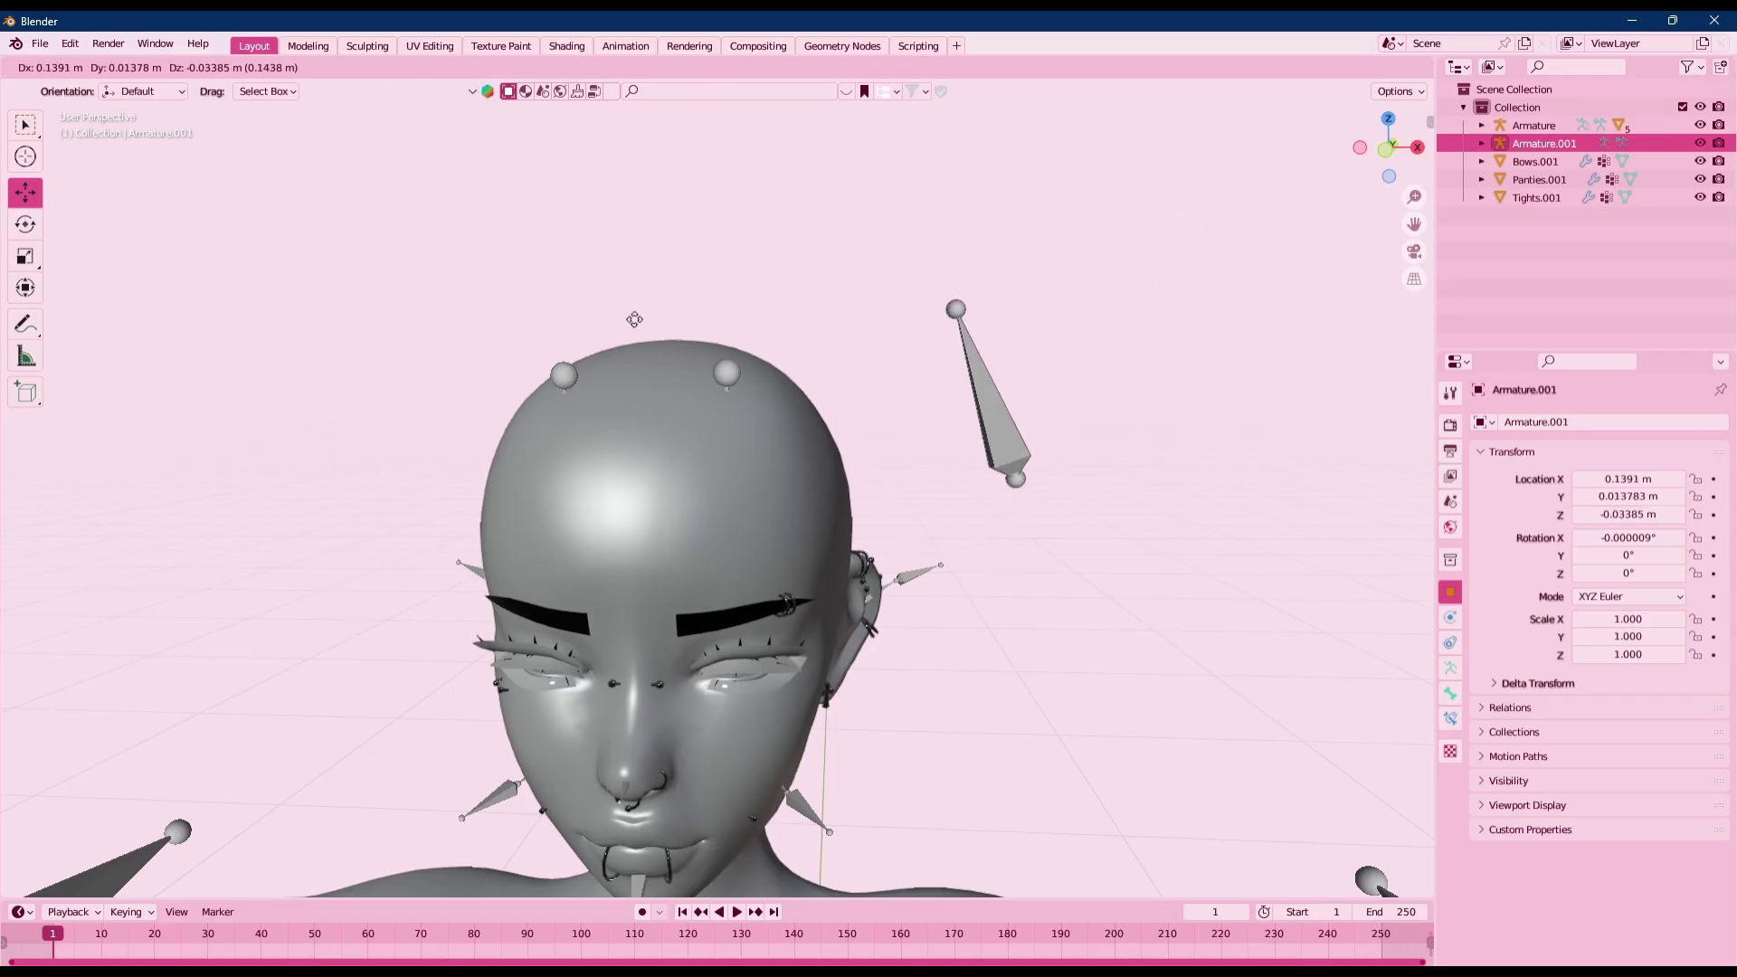
key("Escape")
scroll(652, 364, "down", 2)
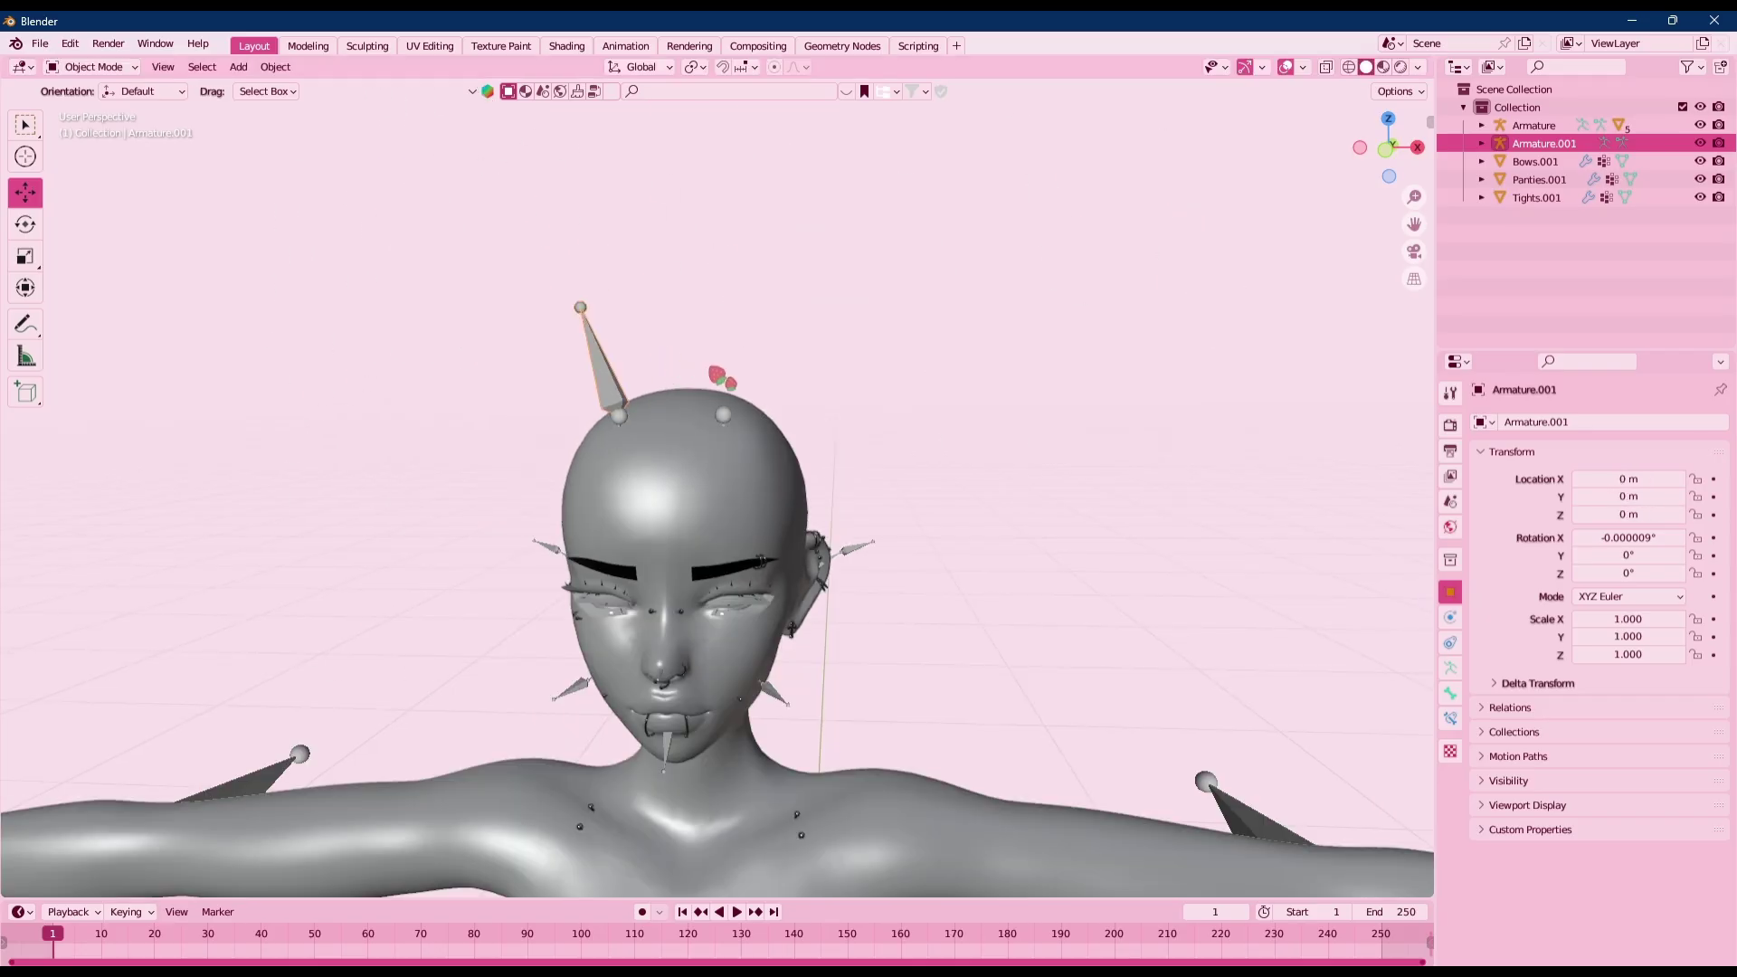
Duplicate the single-bone armature and place the copy about 0.05 m across, above the other eye bone
middle_click_drag(623, 371, 640, 374)
scroll(639, 373, "up", 2)
key("shift+d")
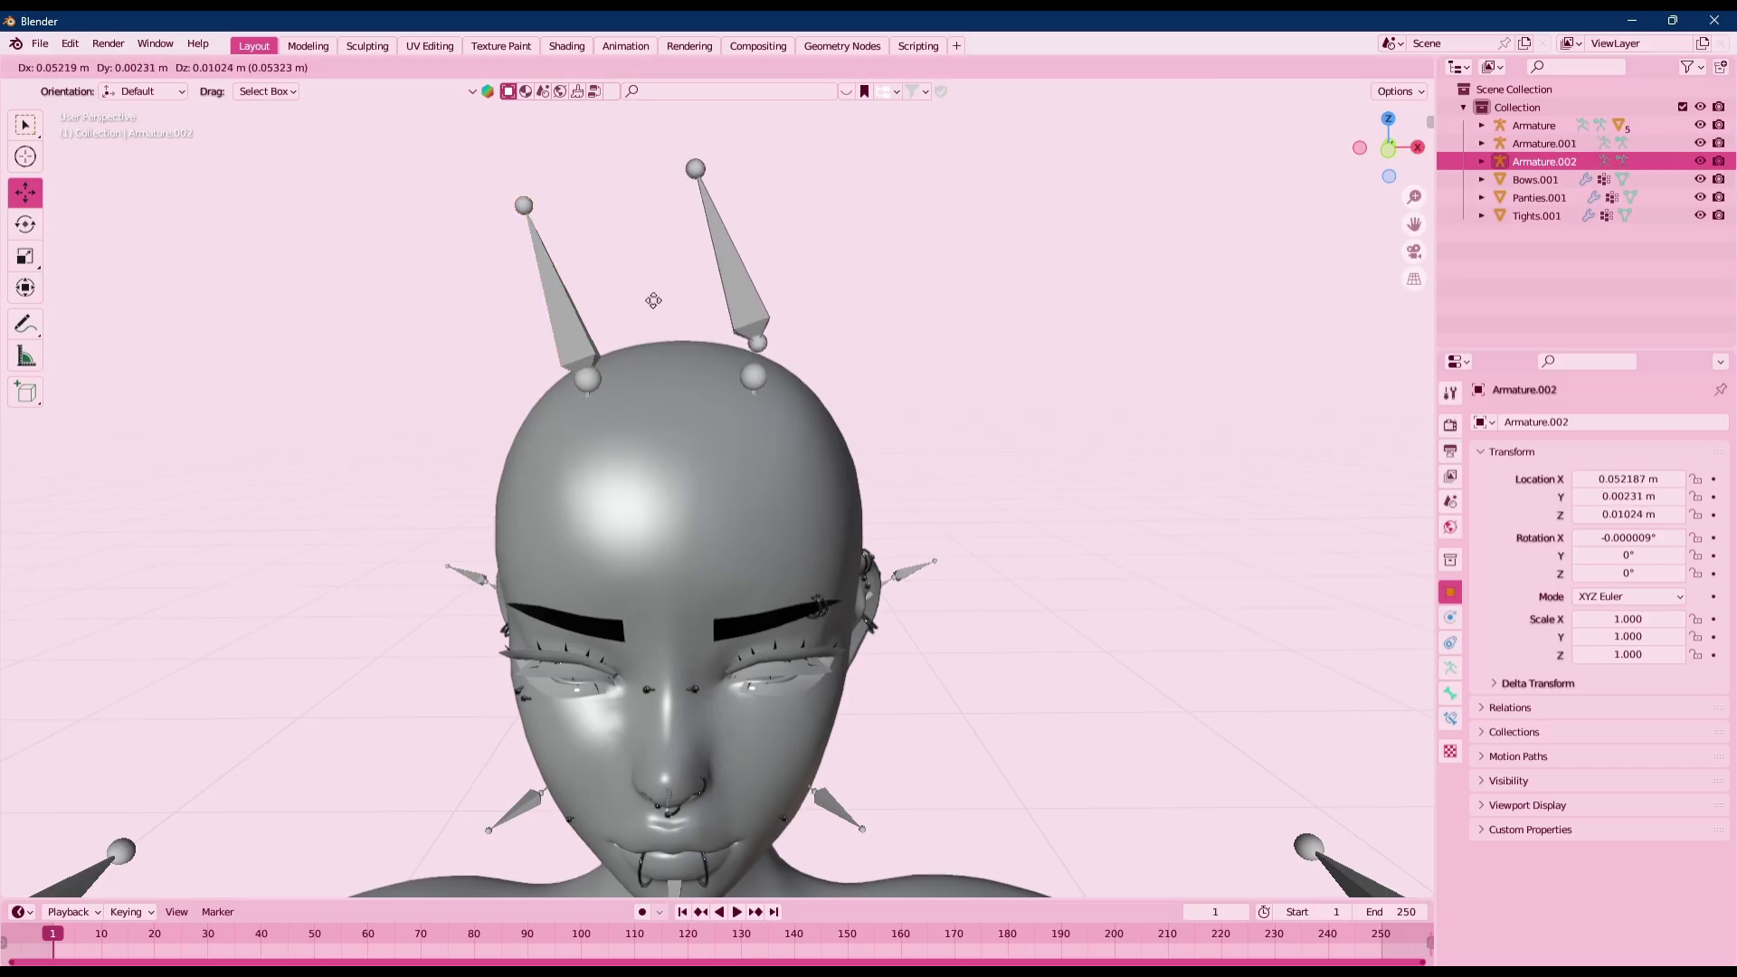
left_click(669, 323)
Rotate the duplicated single-bone armature to about 34.8° around the global Y axis
right_click(719, 321)
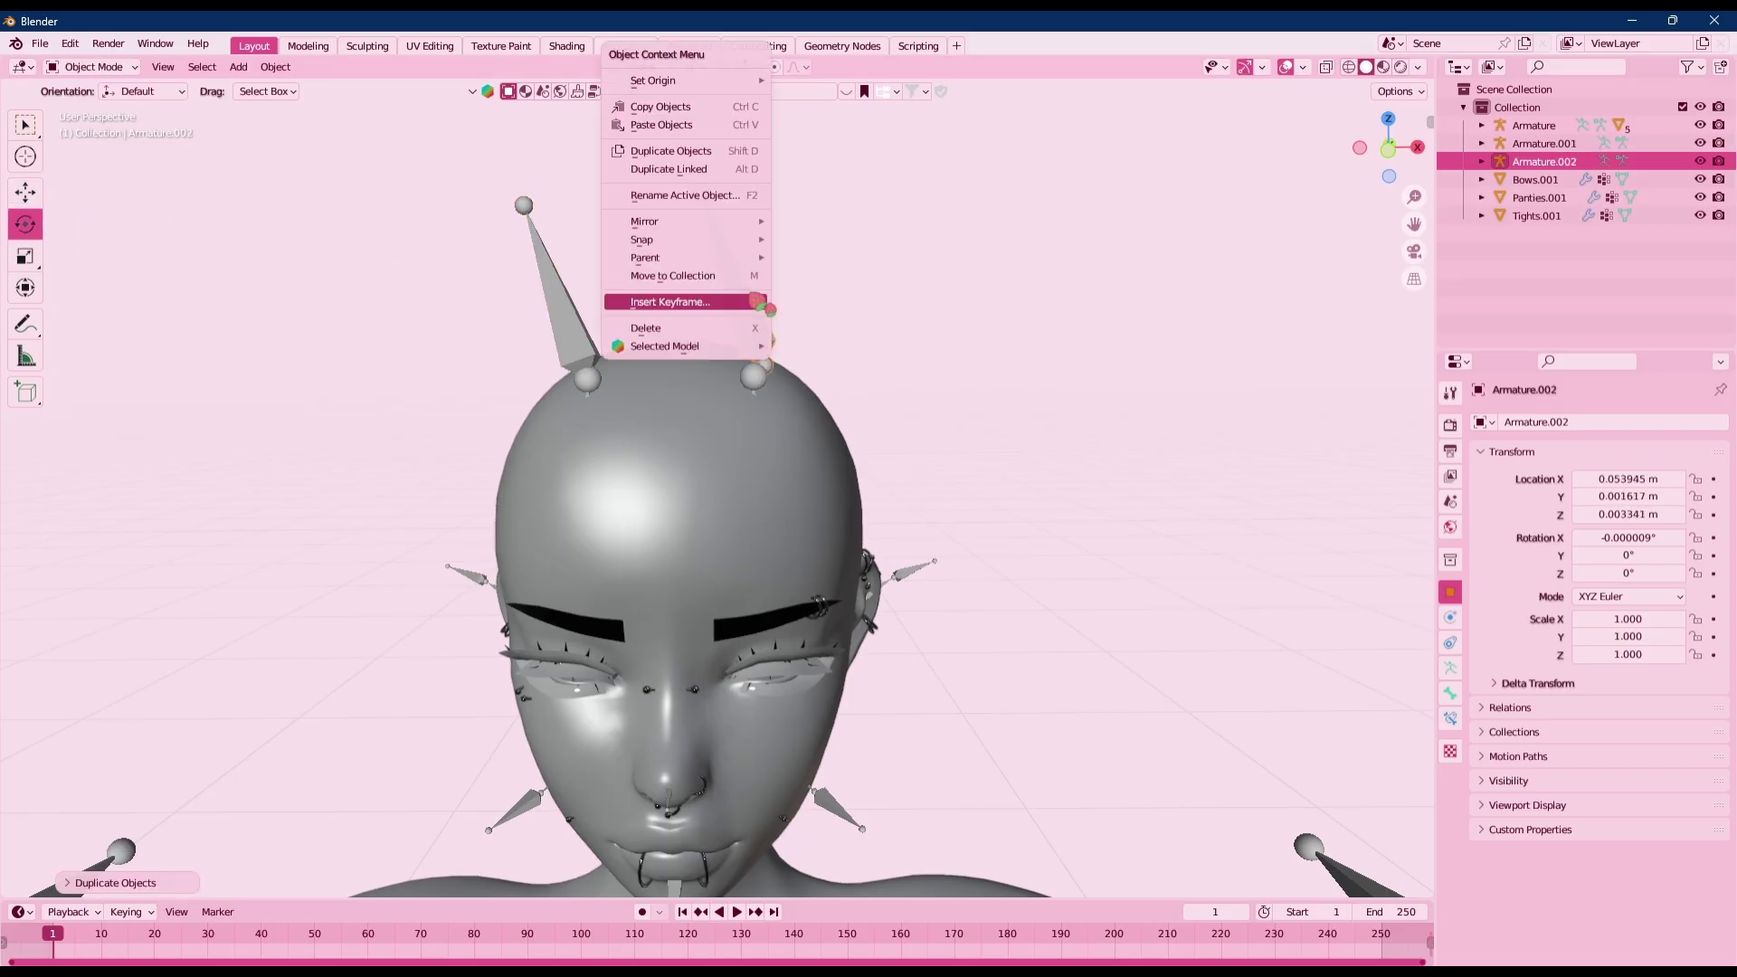
scroll(1008, 369, "down", 6)
left_click_drag(795, 846, 783, 471)
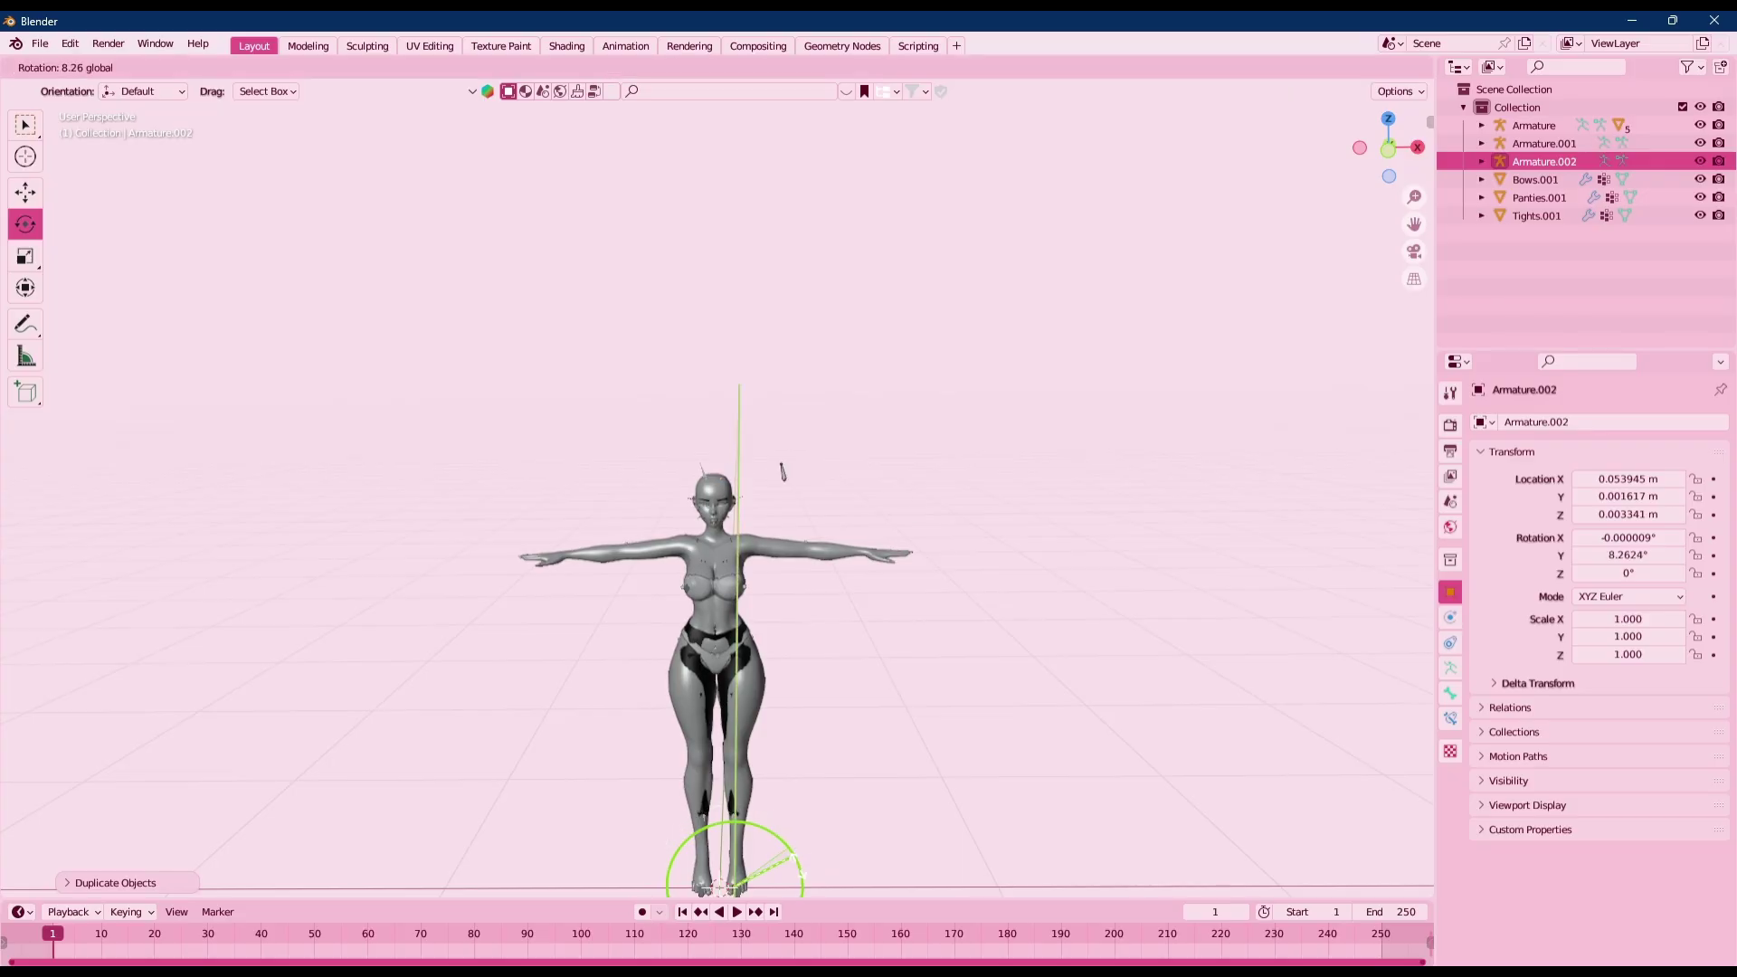
left_click_drag(830, 876, 831, 876)
key("alt+a")
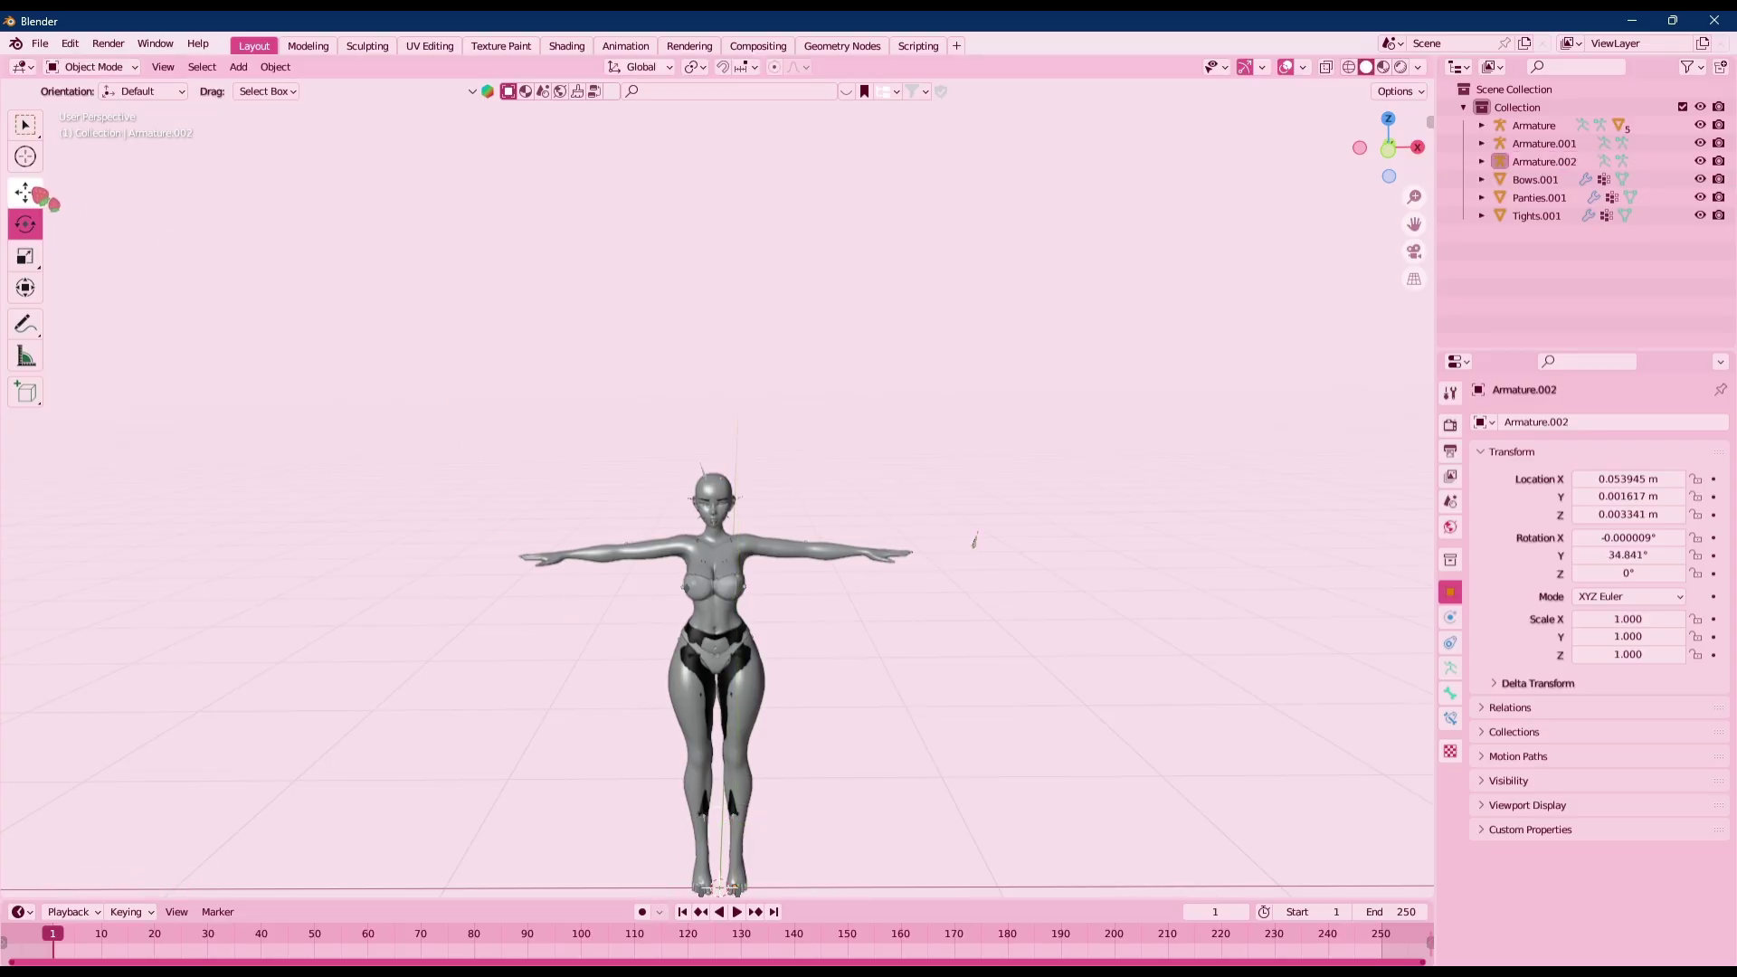
Move the rotated copy back onto the head so that it stands above the left eye bone like a mirrored horn
left_click(976, 528)
key("g")
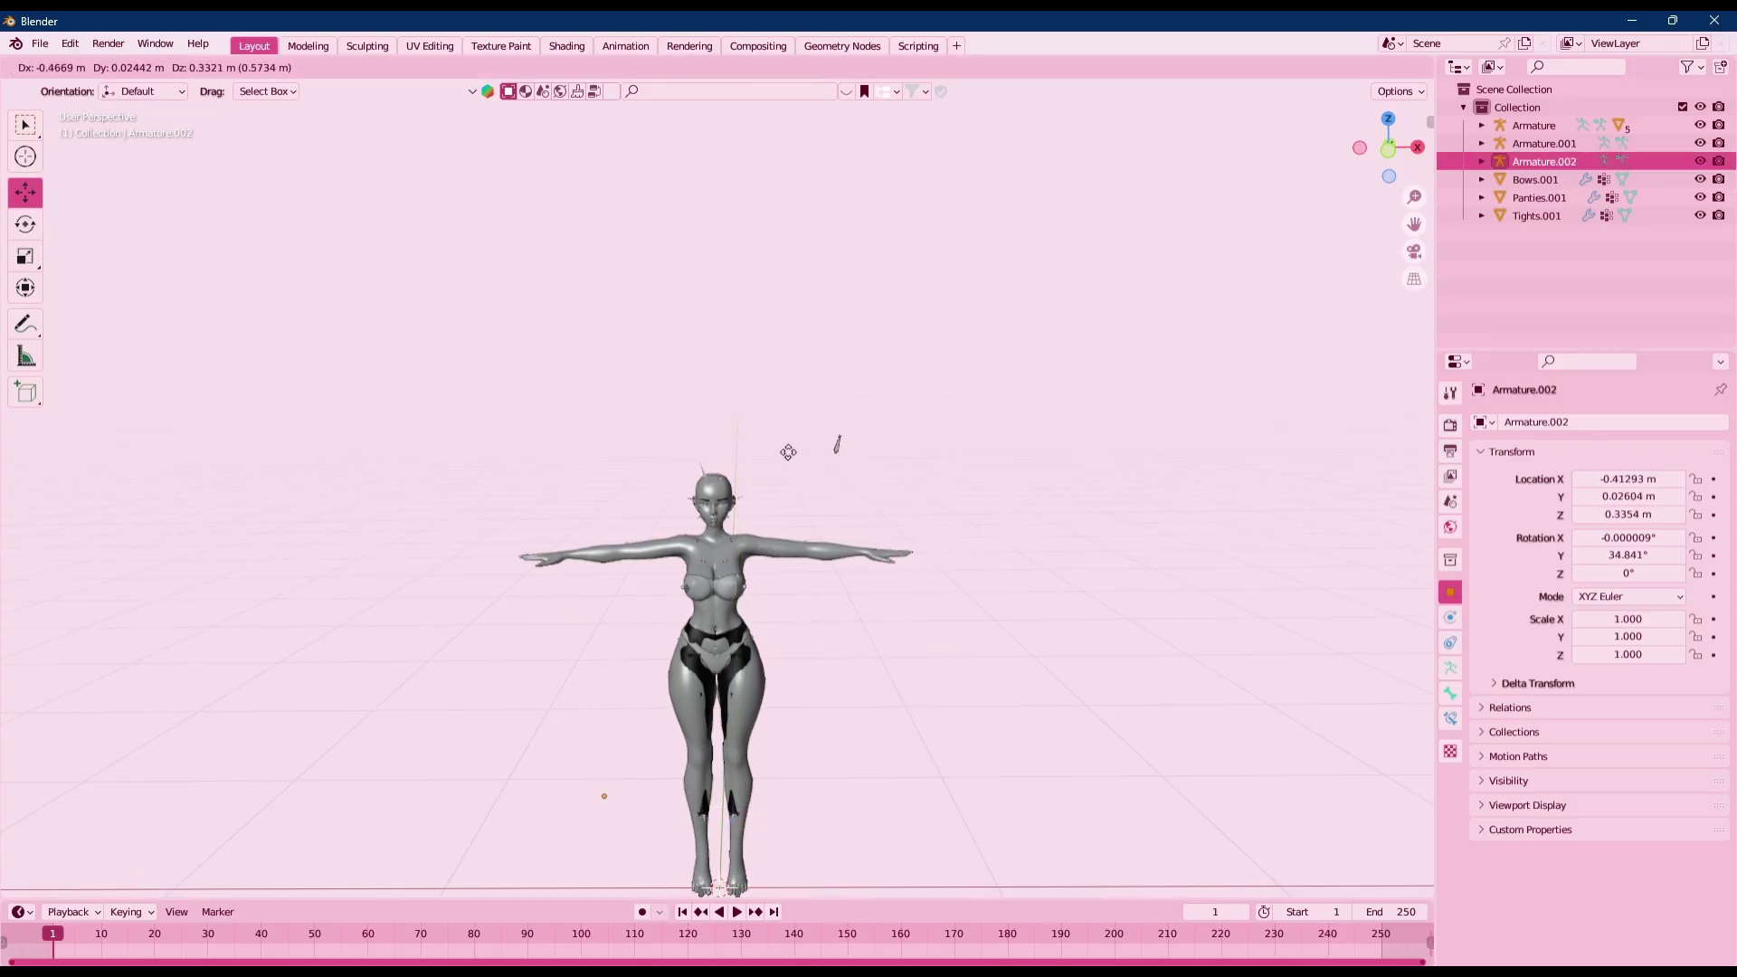
left_click(707, 491)
scroll(942, 421, "up", 6)
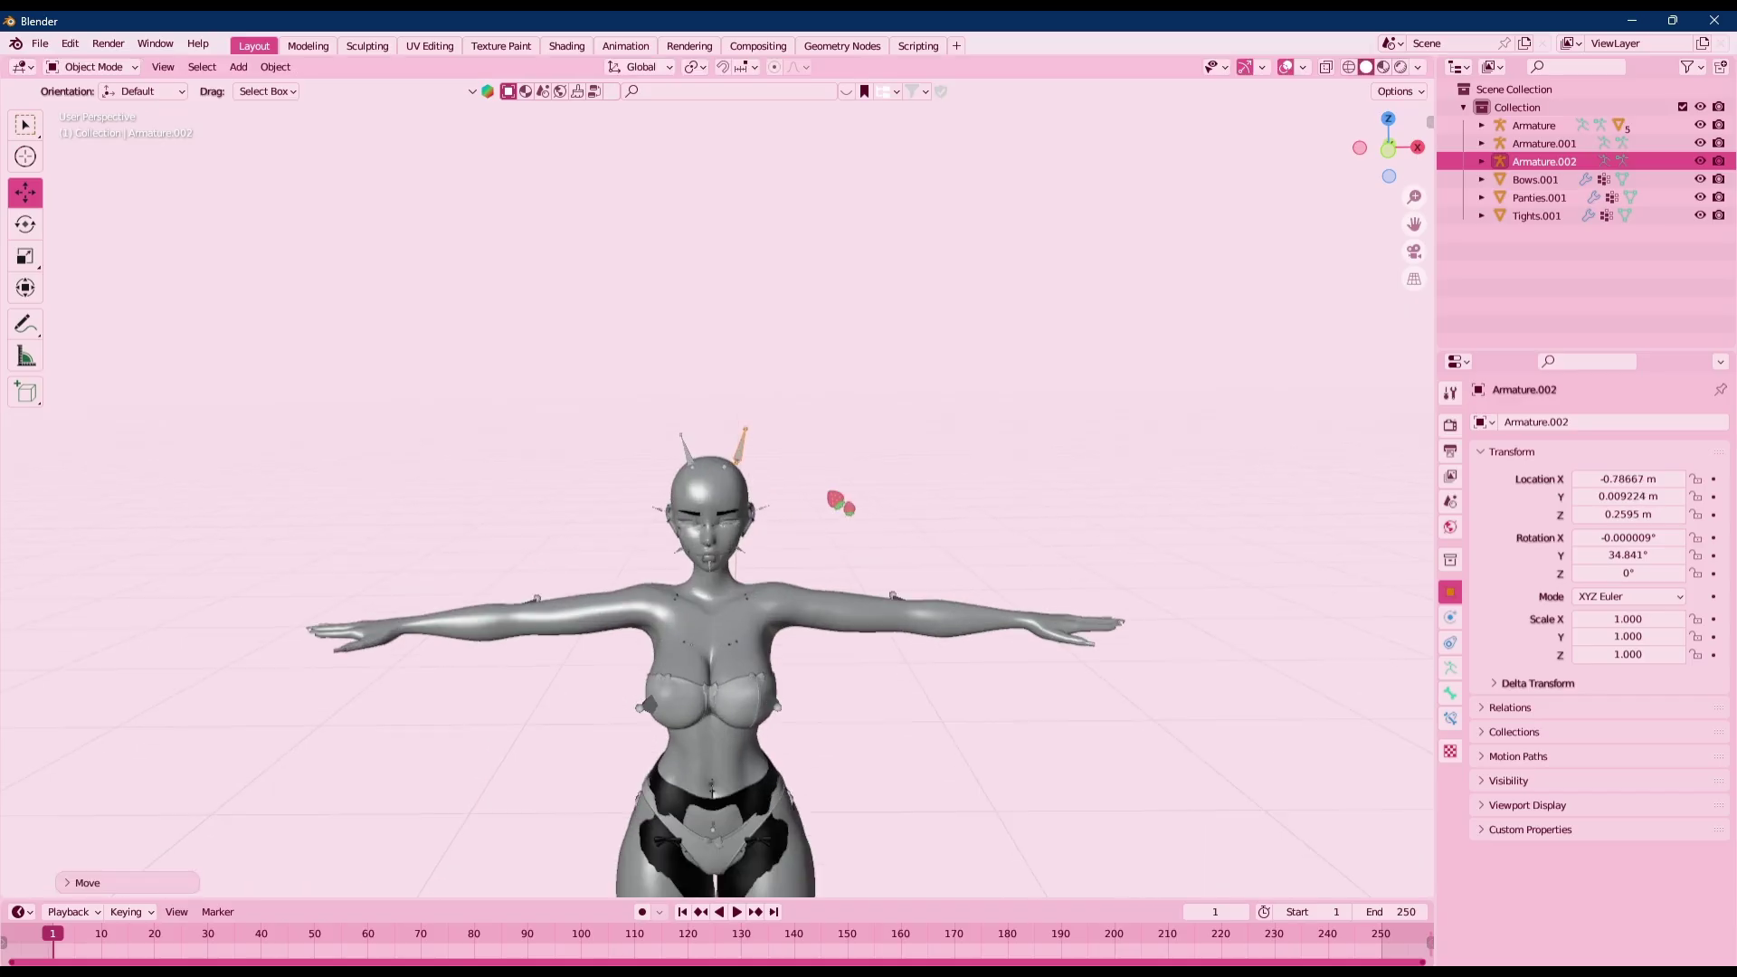
key("g")
left_click(894, 393)
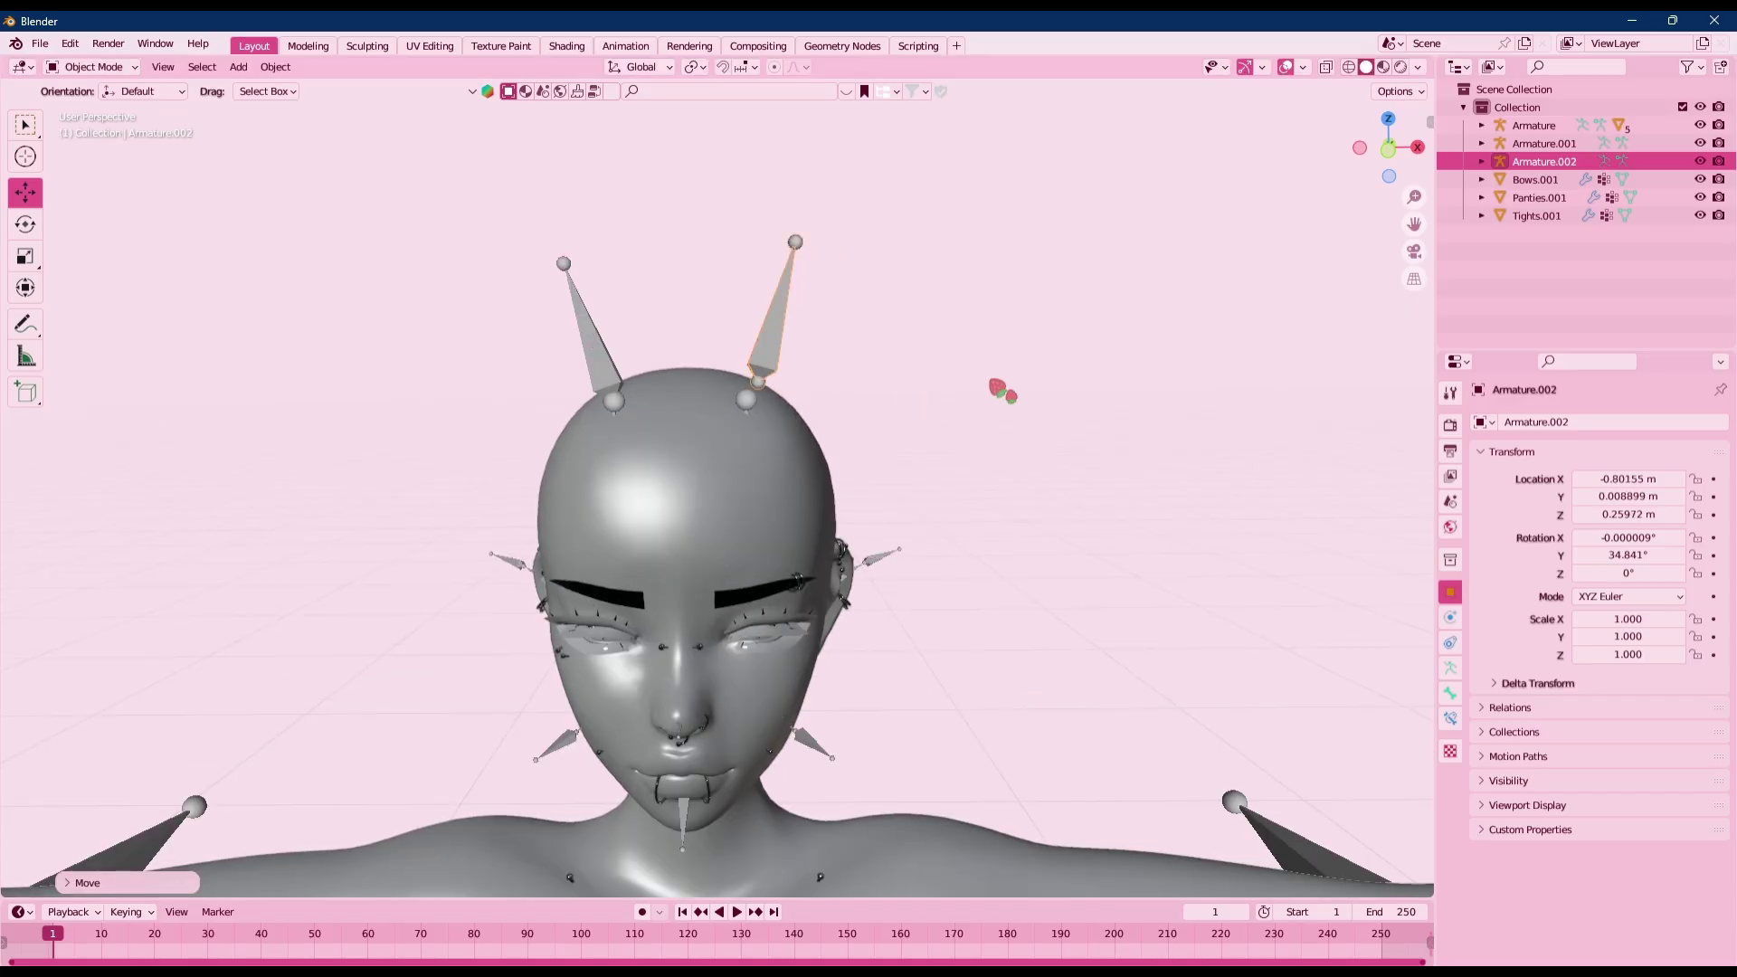
left_click(988, 378)
Shift the original single-bone armature slightly up and outward to match the height of its copy
middle_click_drag(731, 460, 593, 419)
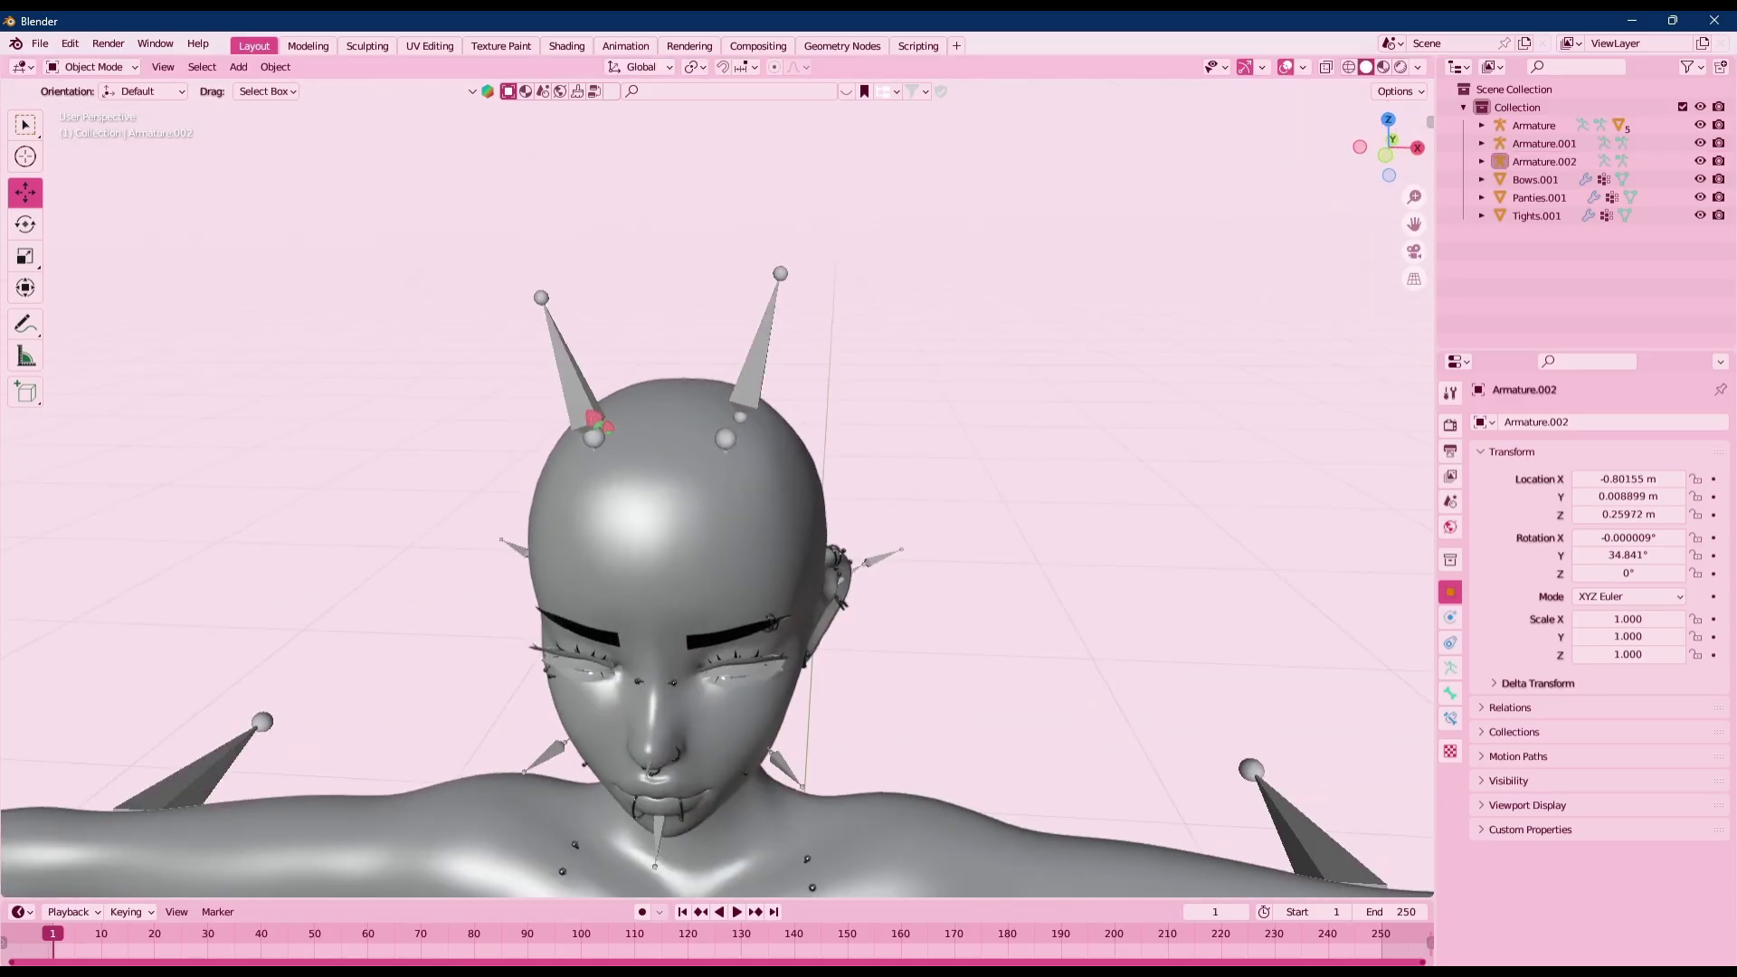
left_click(568, 396)
key("g")
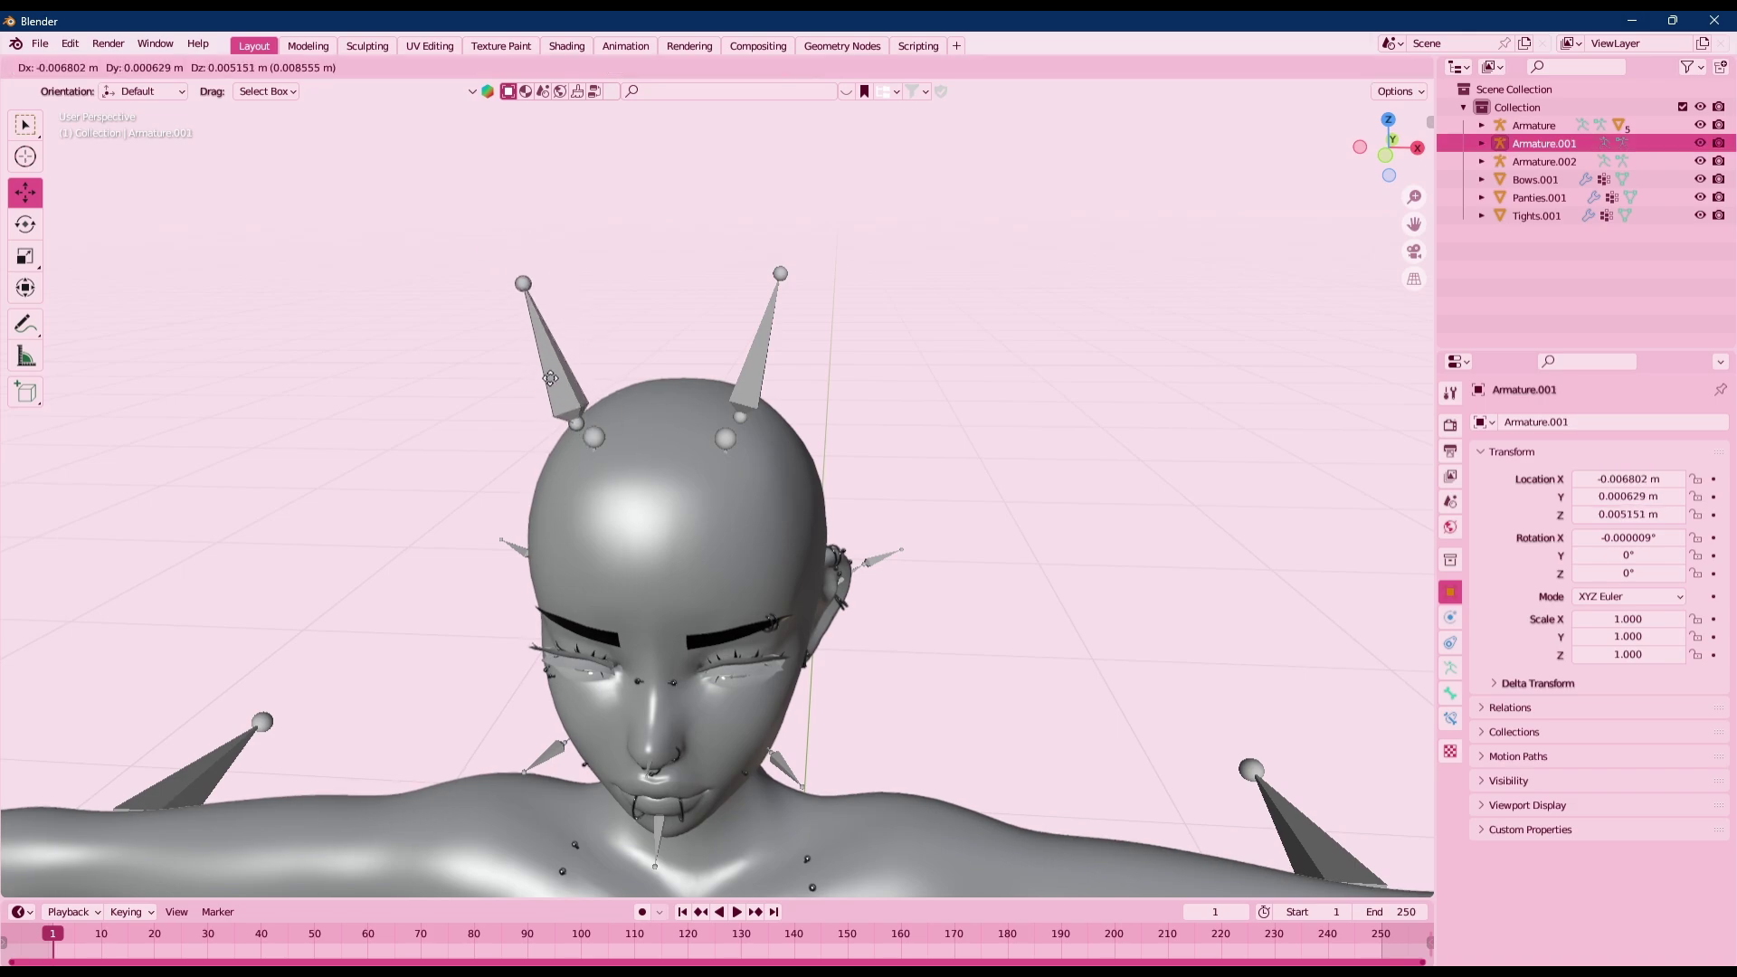
left_click(562, 378)
left_click(995, 415)
Duplicate the original single-bone armature and place the copy between the two horn bones, about 0.03 m along X
middle_click_drag(931, 419, 640, 366)
left_click(622, 335)
key("shift+d")
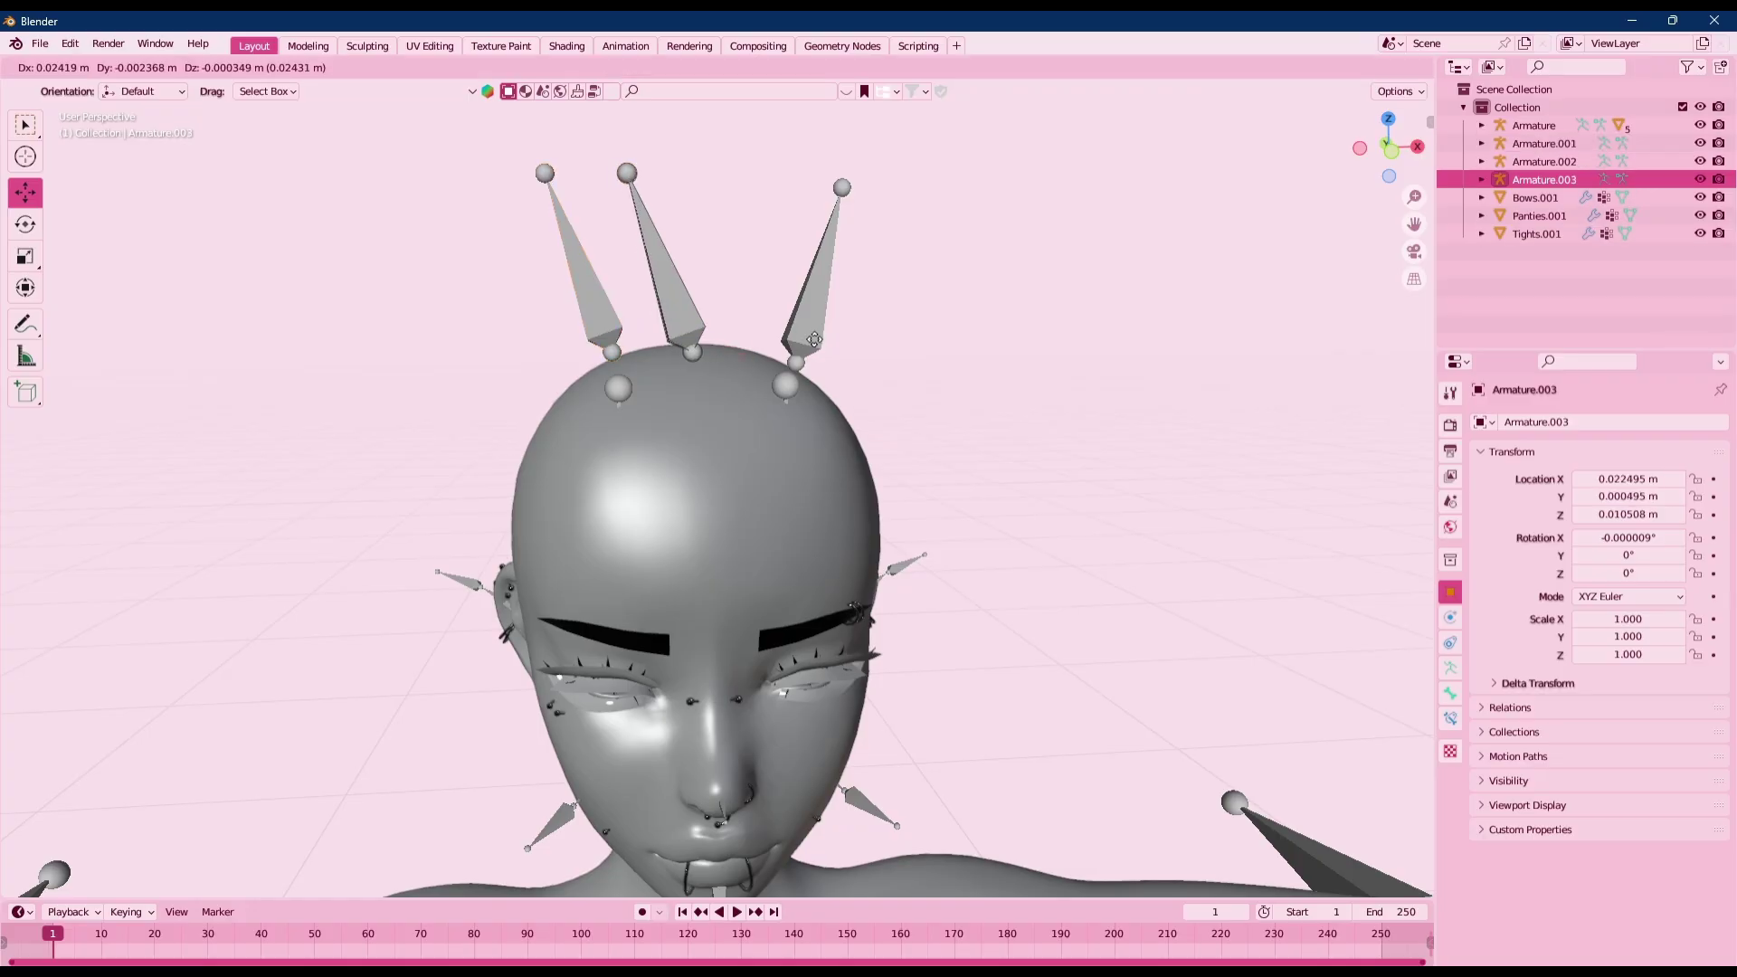
left_click(819, 351)
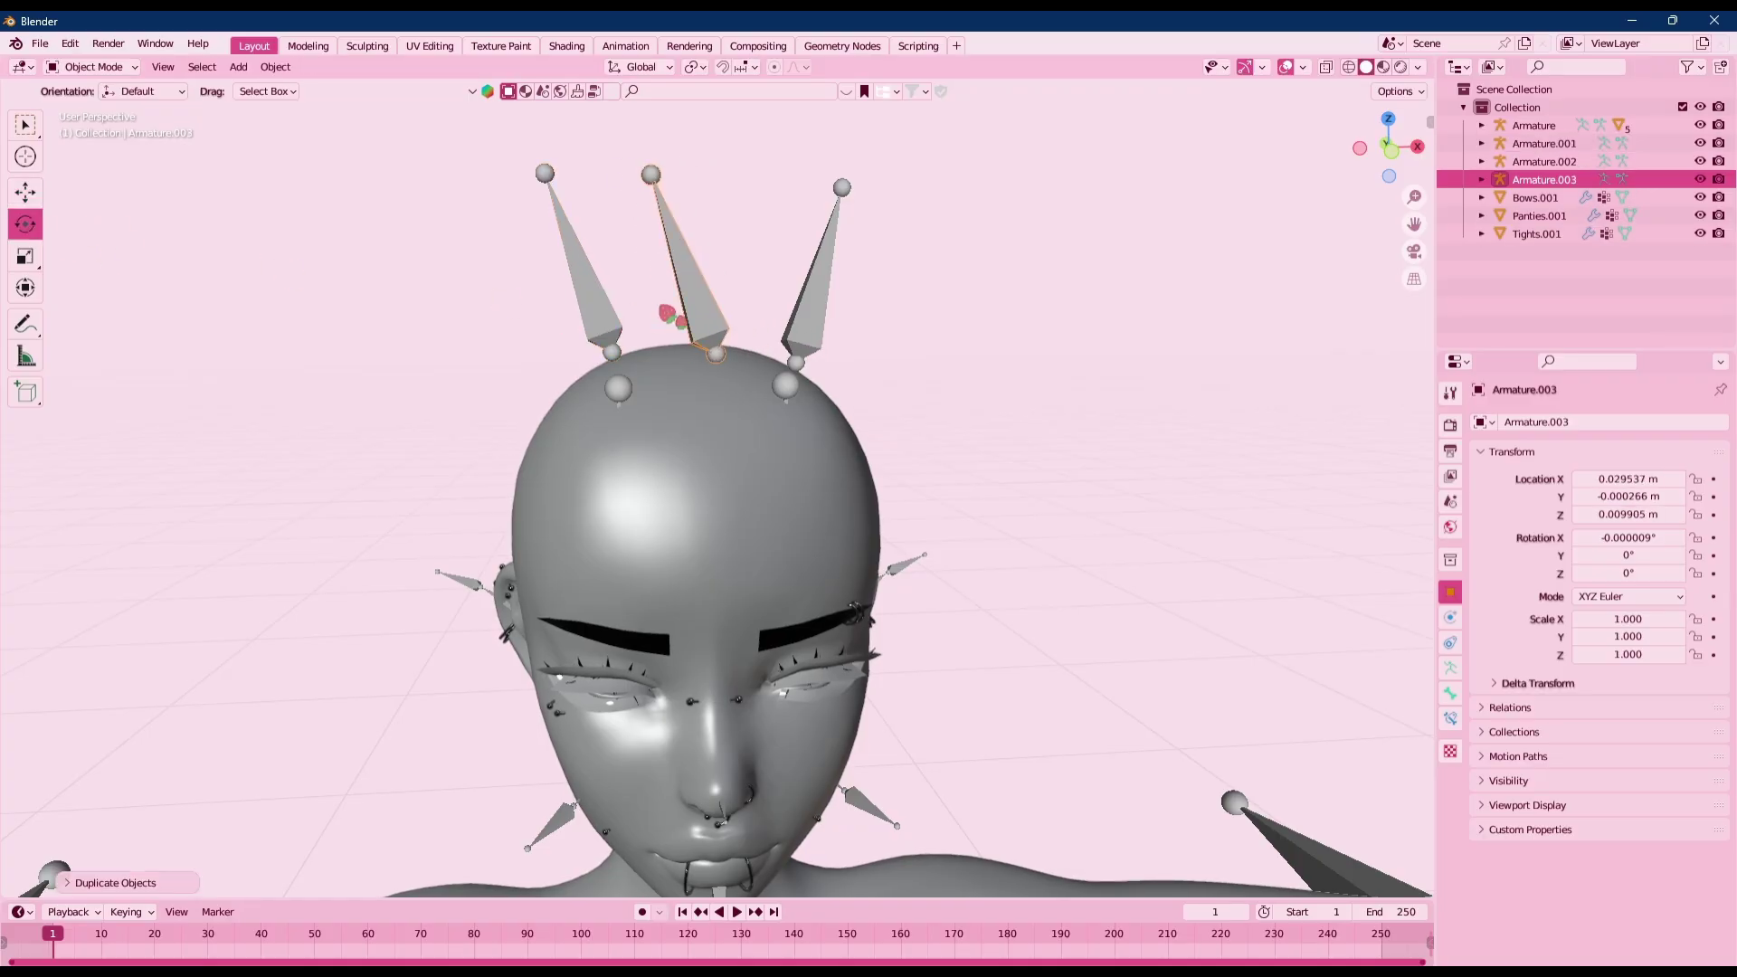
Delete the middle copy and the other two single-bone armatures from the head
right_click(667, 314)
scroll(742, 324, "down", 8)
right_click(916, 387)
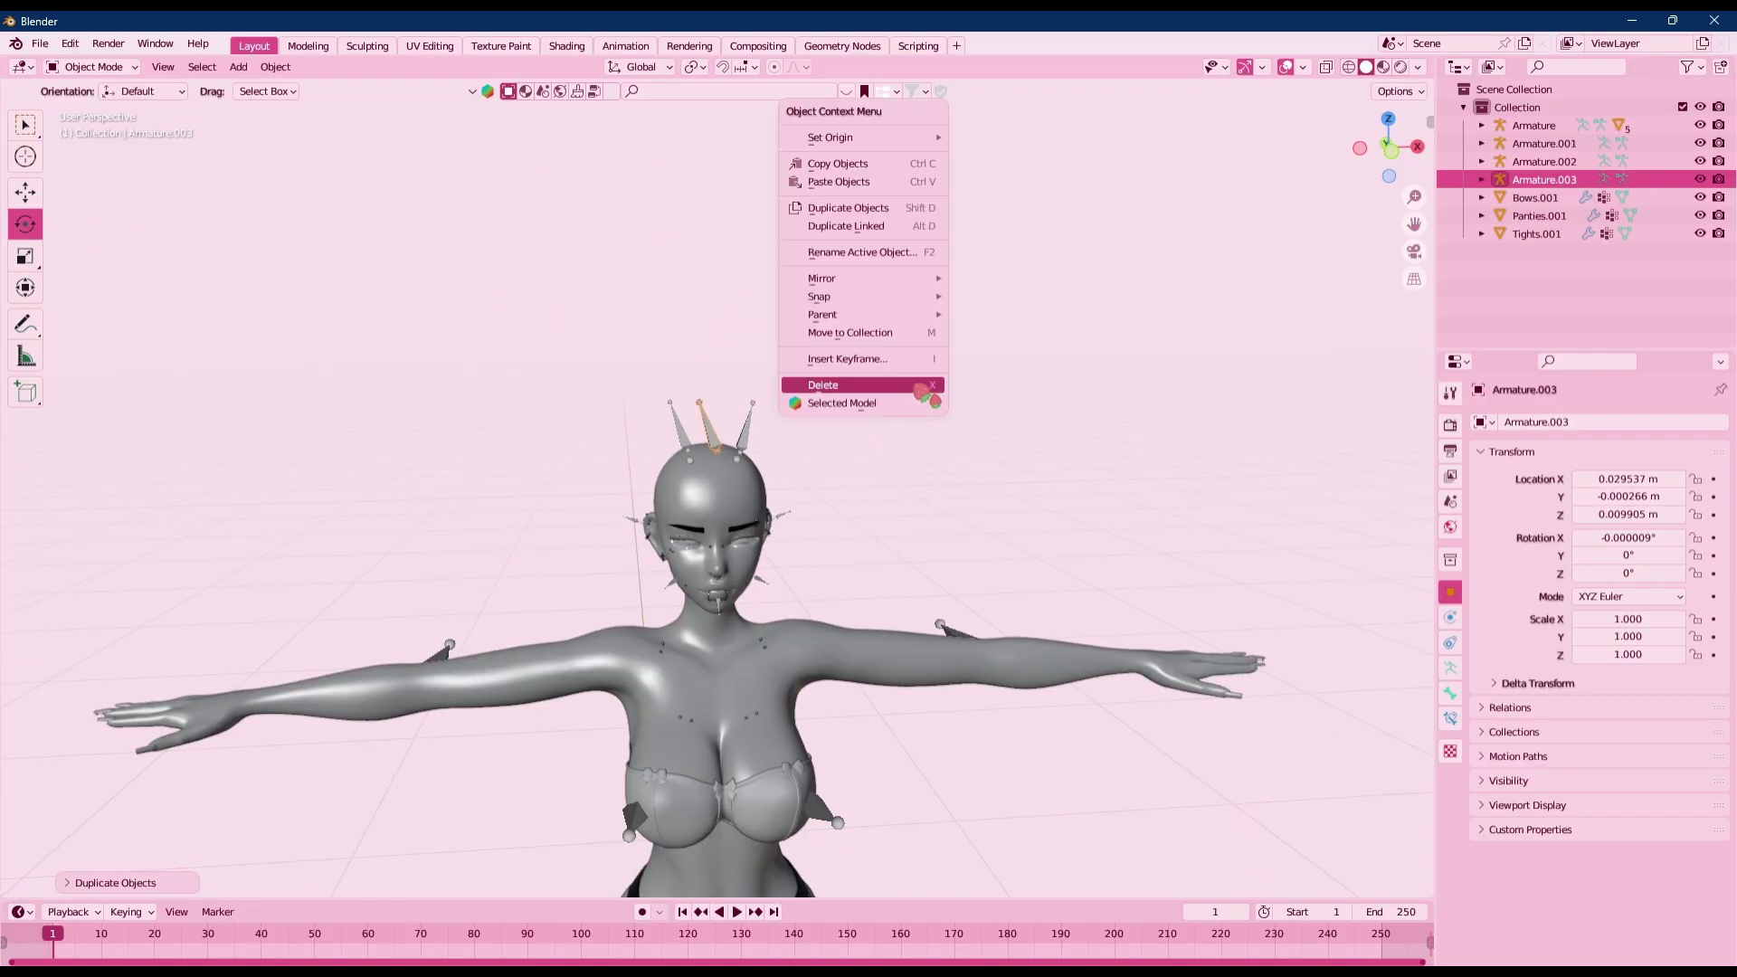
left_click(874, 387)
scroll(767, 463, "up", 4)
left_click(764, 385)
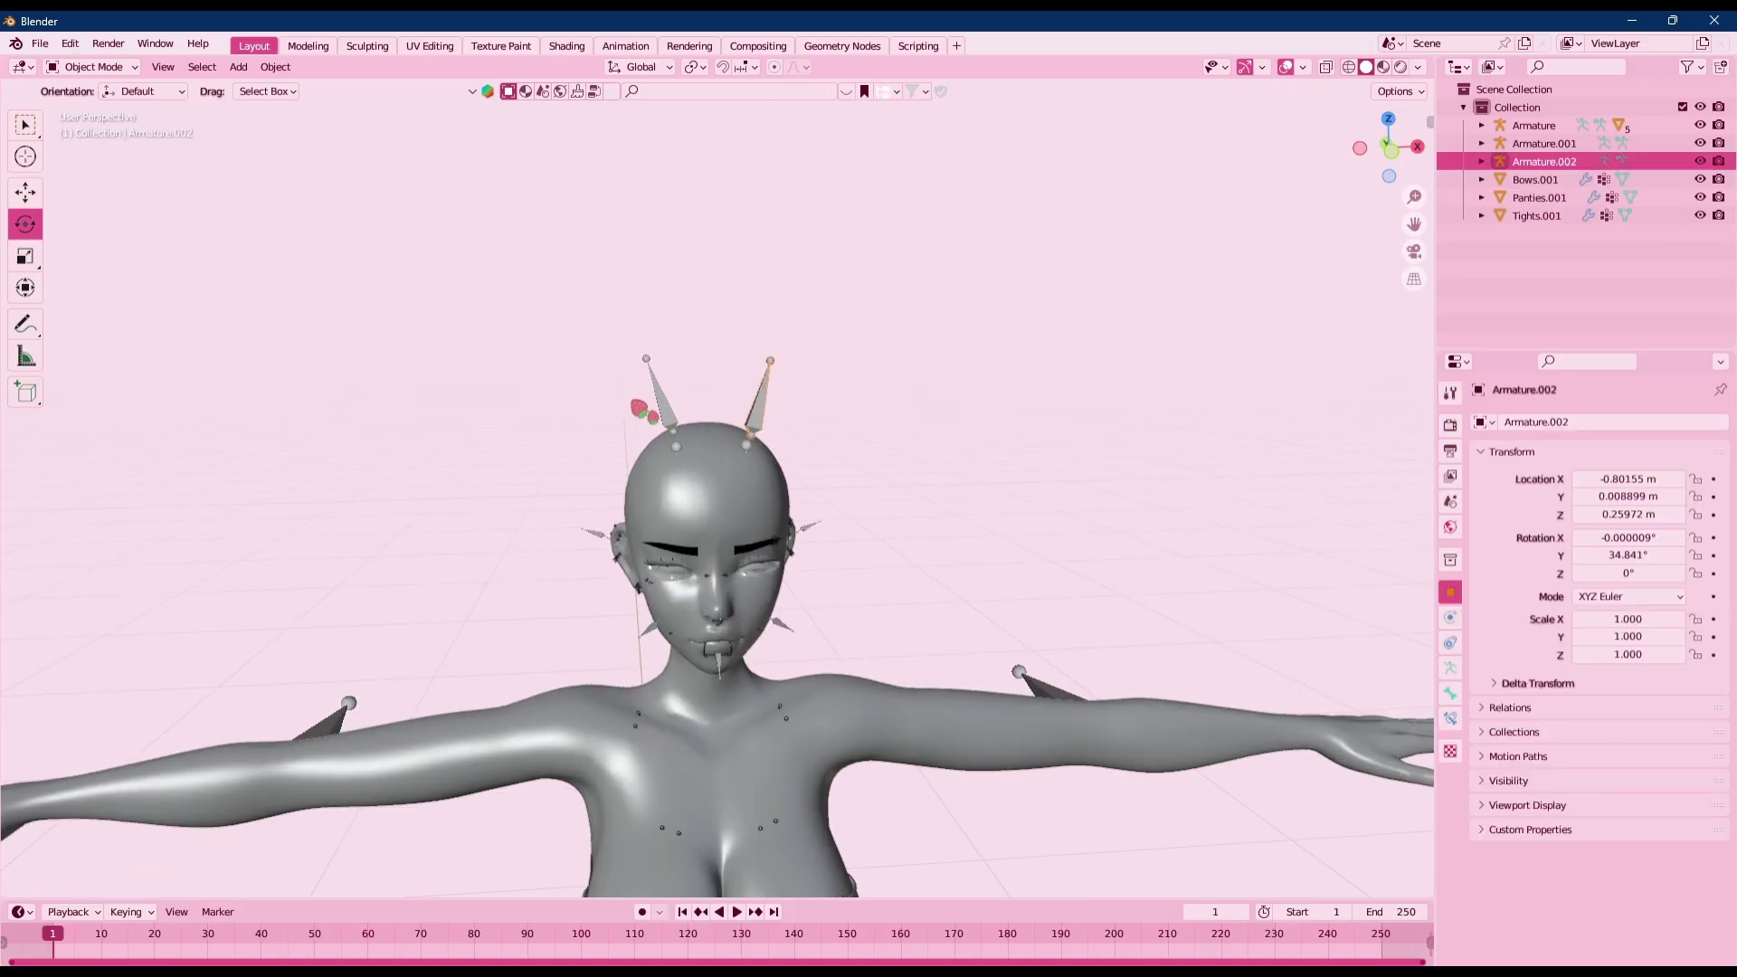
right_click(651, 399)
left_click(652, 399)
scroll(724, 453, "up", 6)
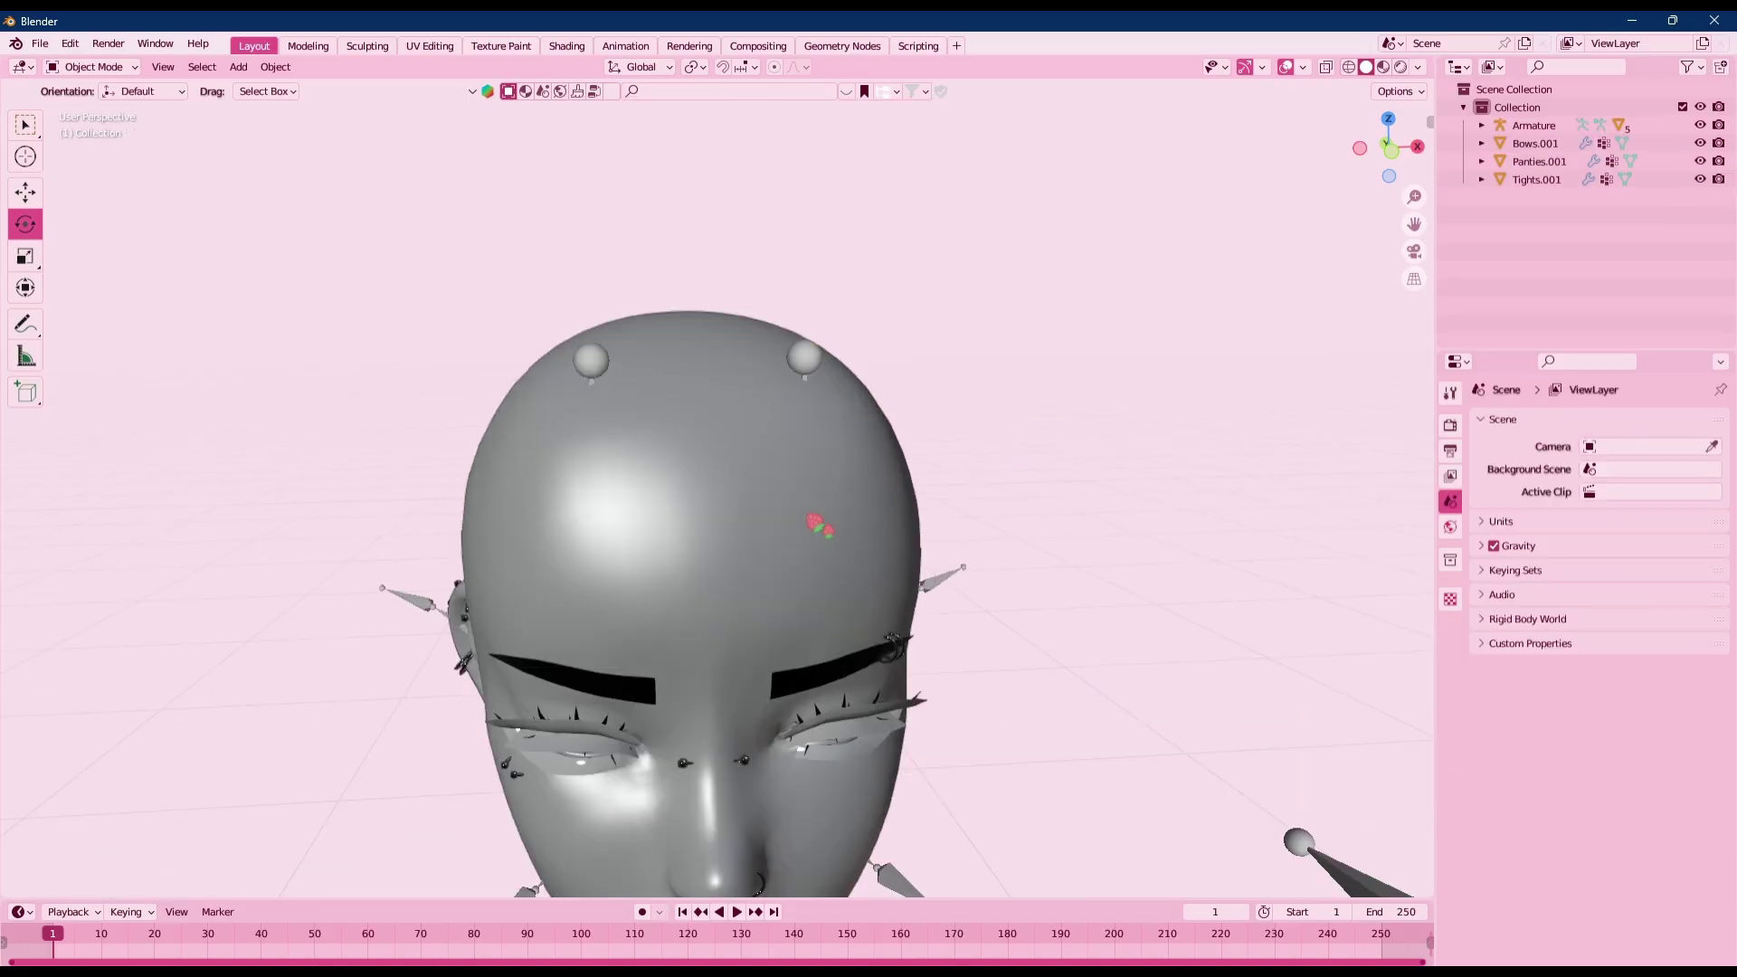
Examine the base body's head, shoulders and hips from several angles for leftover bones and clothing fit
scroll(771, 474, "up", 5)
left_click(670, 504)
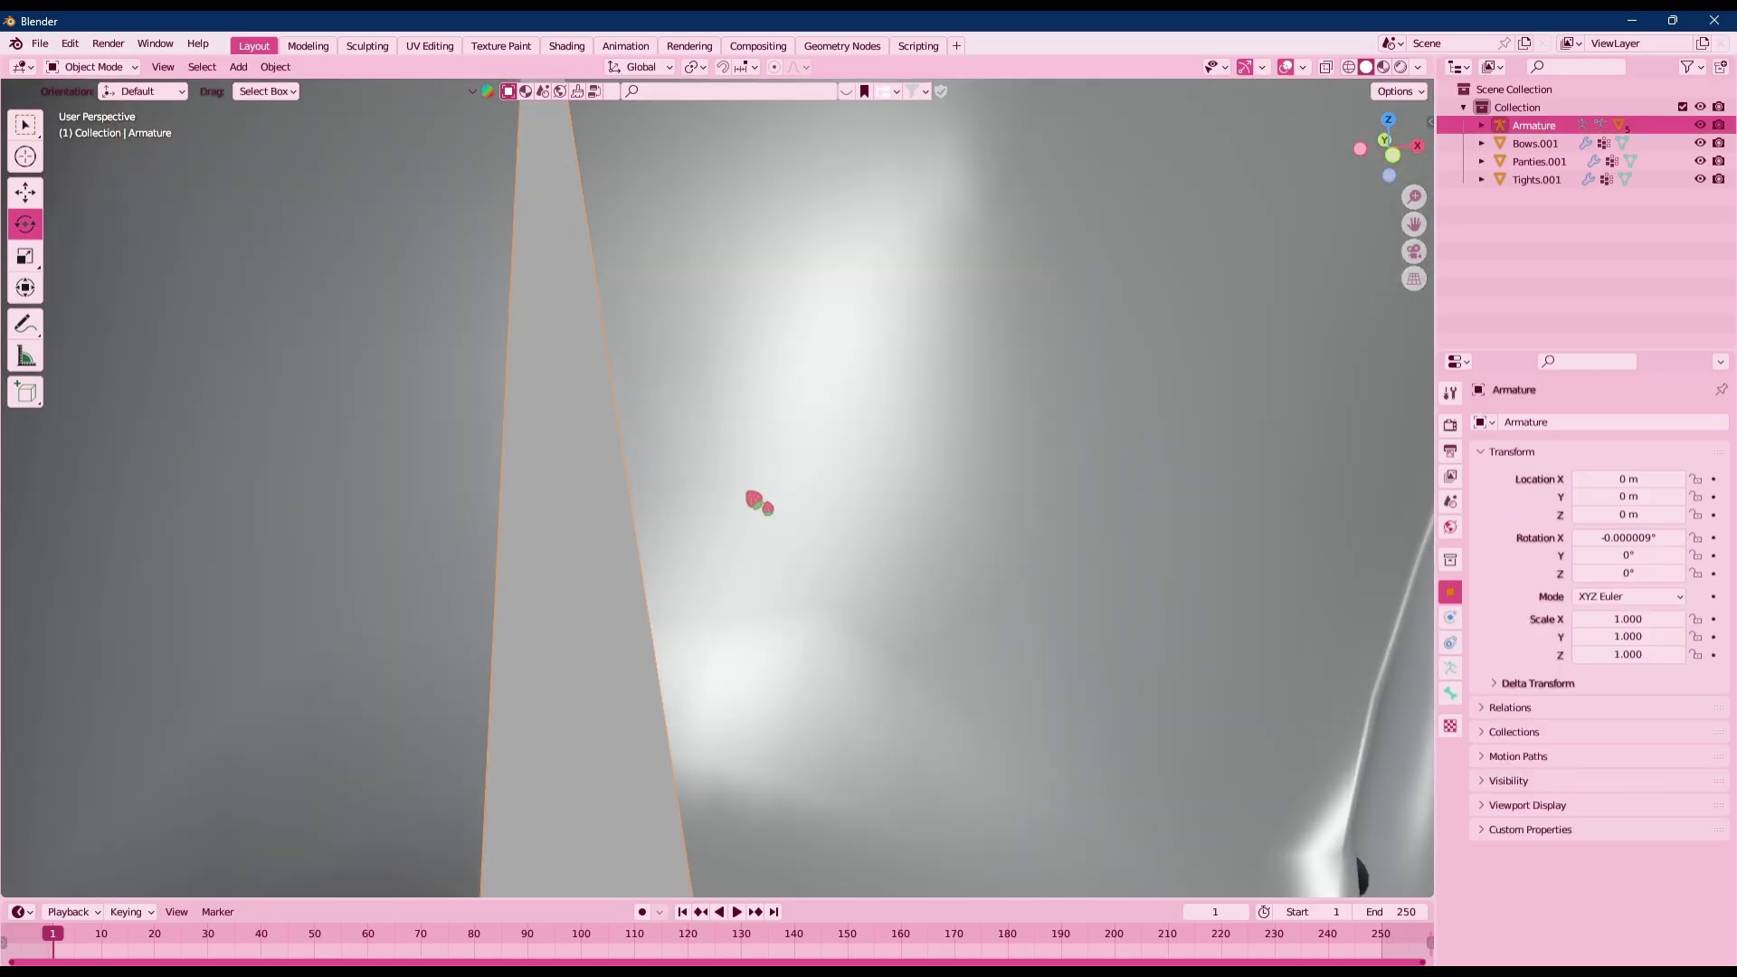
scroll(754, 568, "down", 8)
middle_click_drag(812, 637, 851, 631)
left_click(1008, 443)
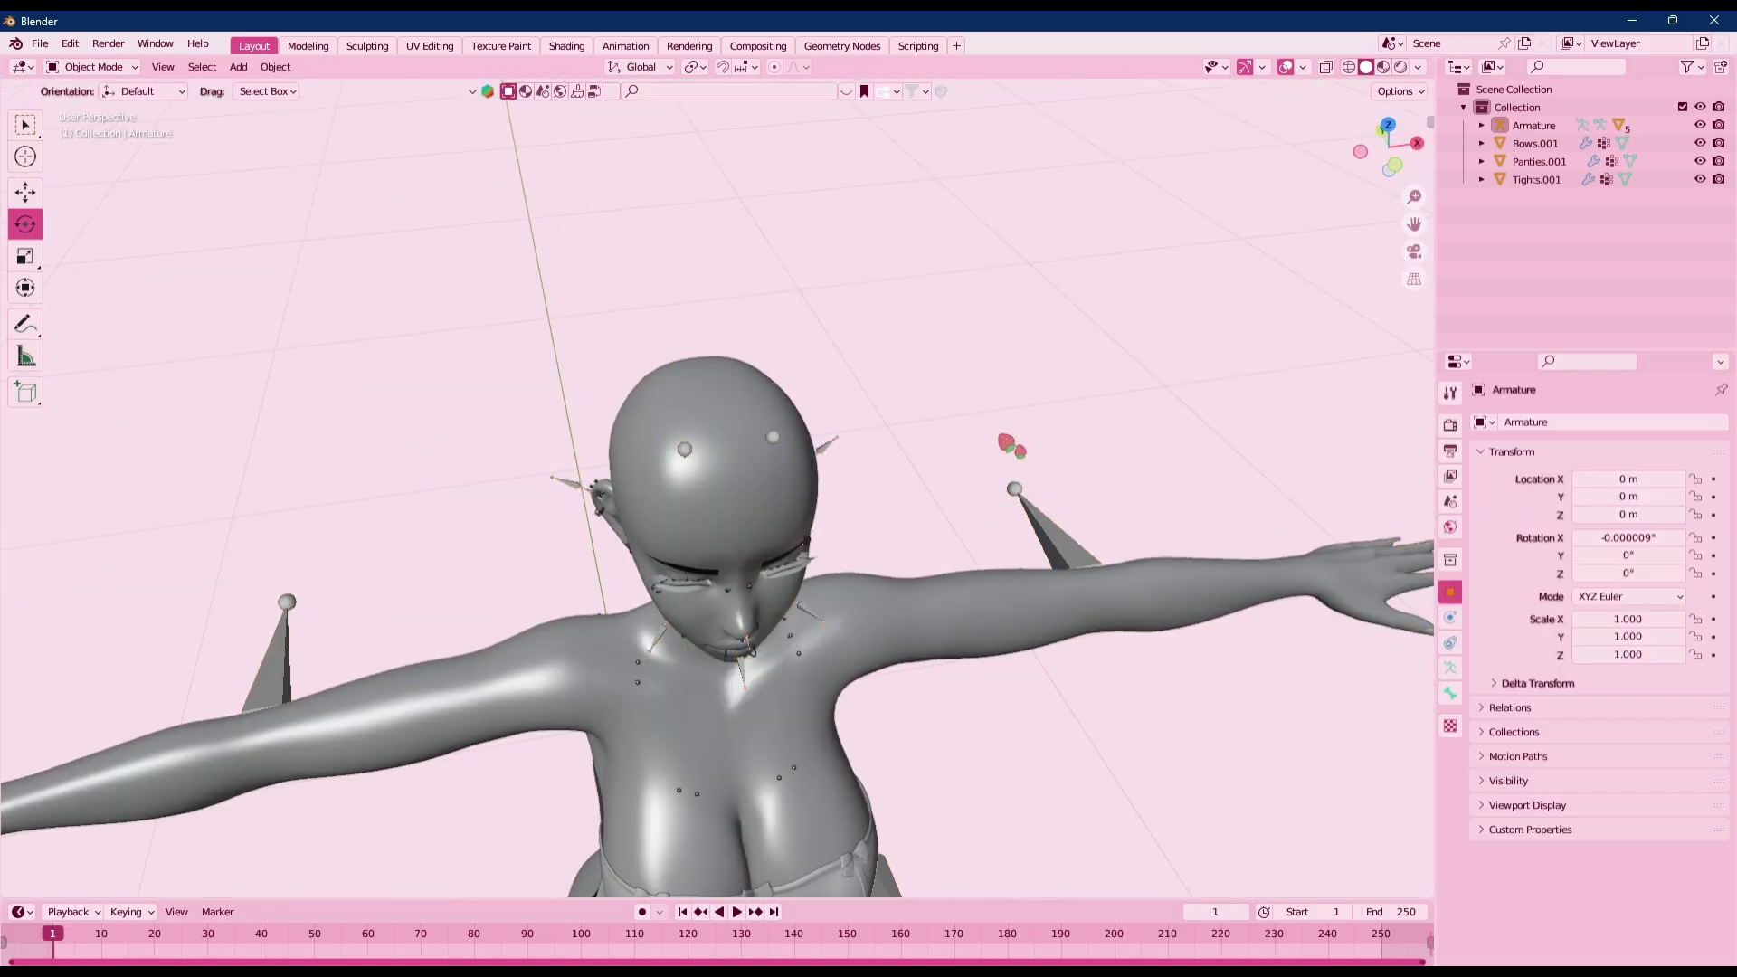
middle_click_drag(1008, 443, 900, 384)
left_click(89, 74)
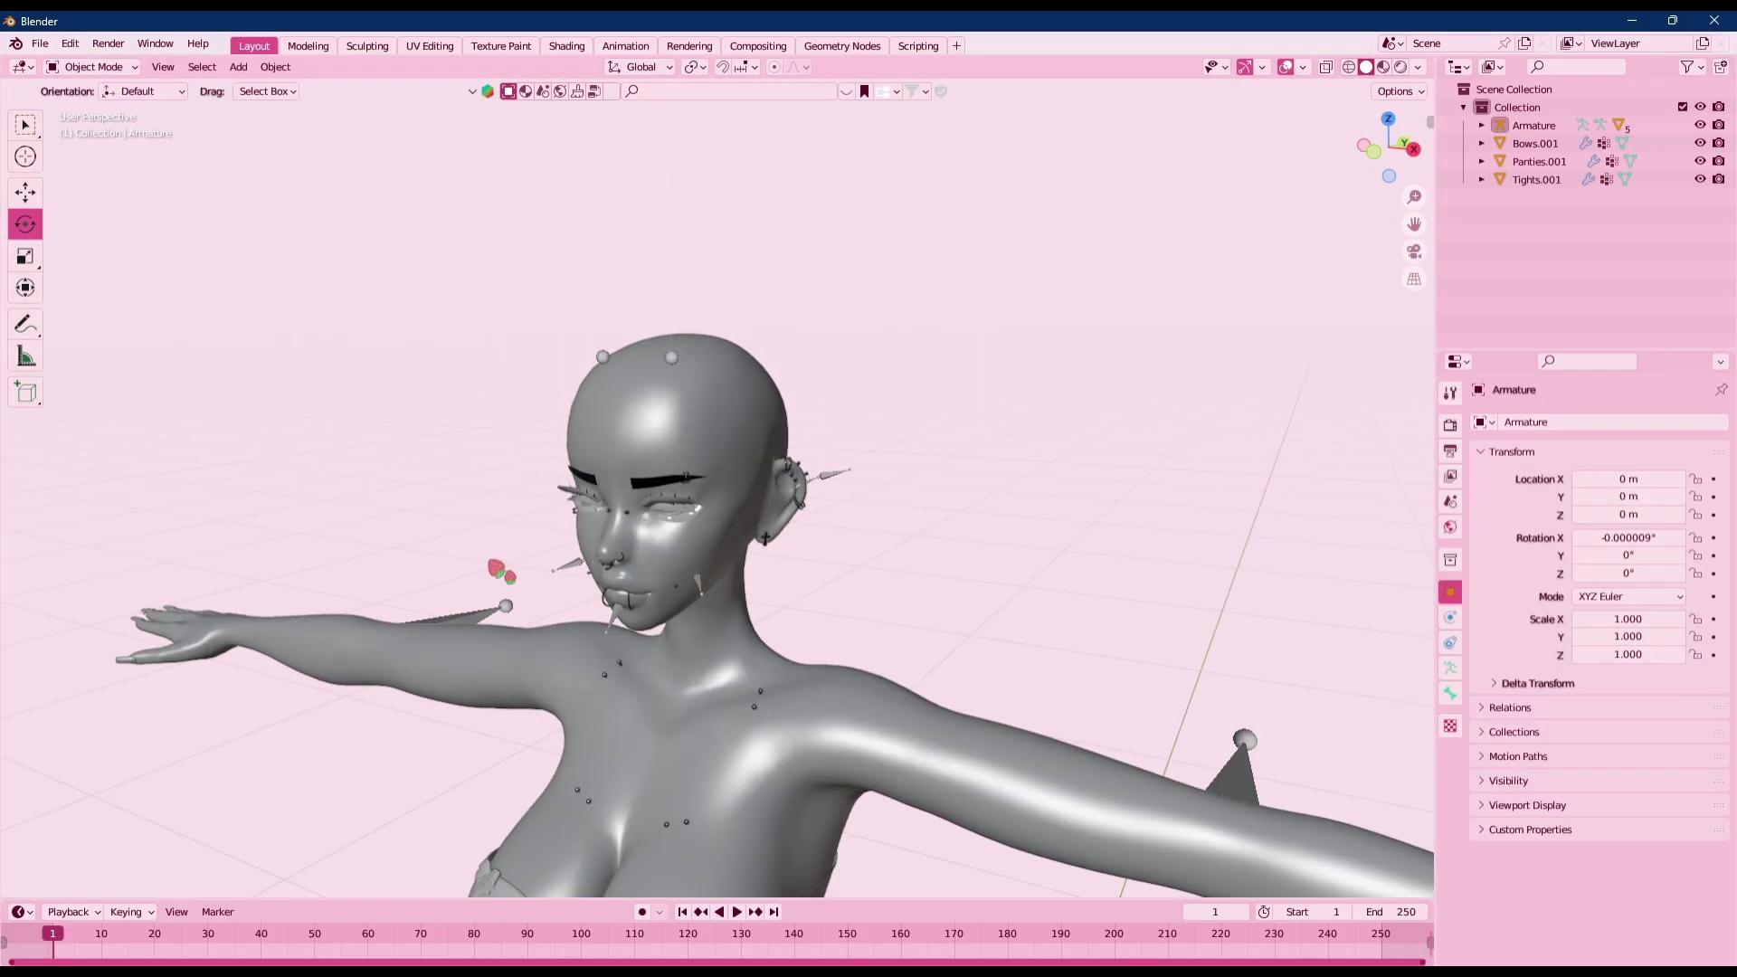
scroll(543, 570, "down", 5)
middle_click_drag(678, 590, 805, 469)
scroll(780, 611, "up", 3)
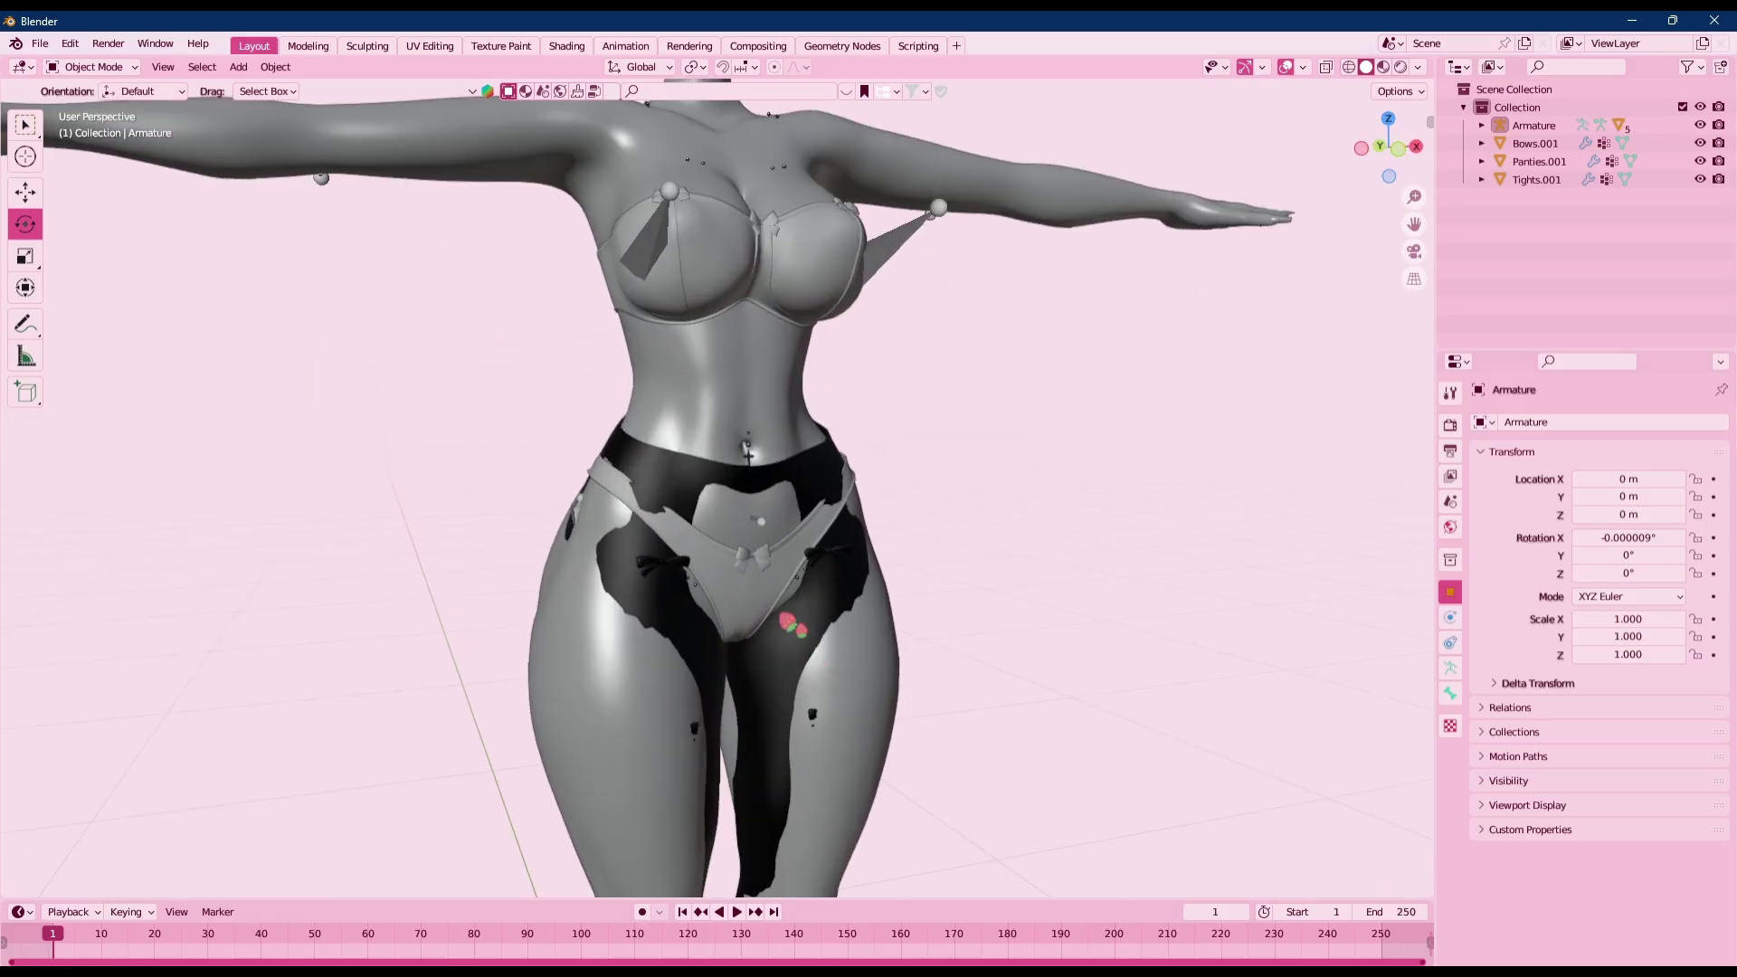
middle_click_drag(740, 617, 706, 475, "shift")
middle_click_drag(855, 462, 796, 458)
left_click(712, 354)
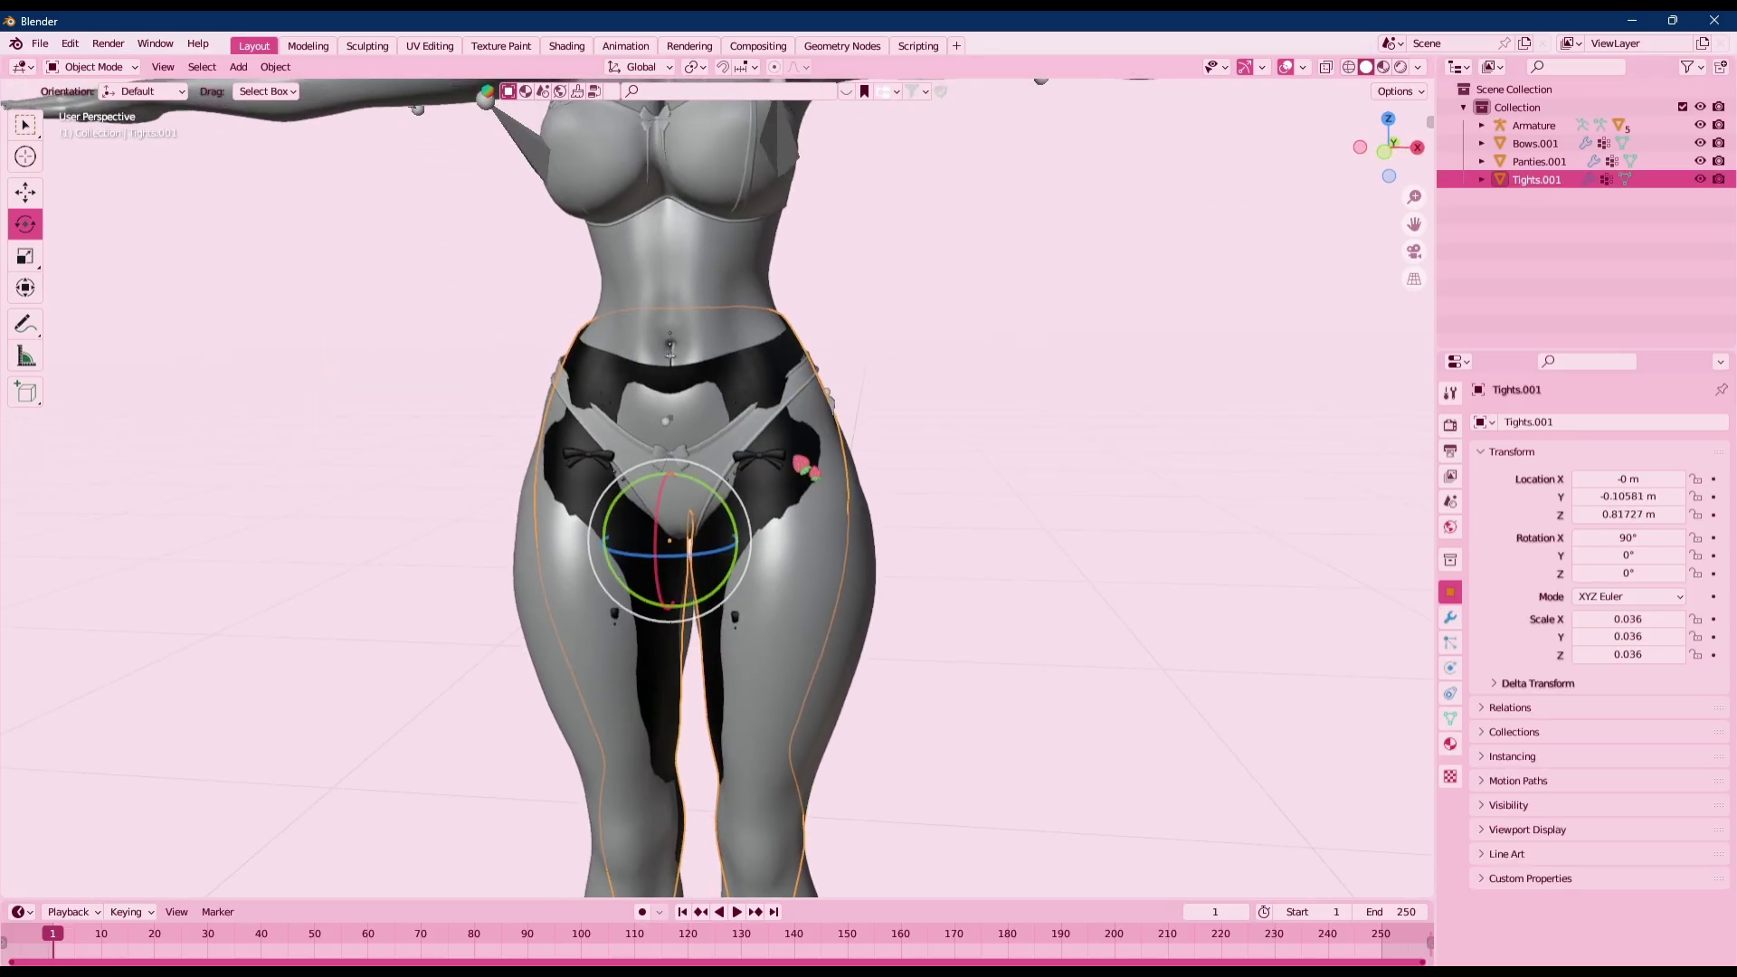
scroll(832, 452, "up", 2)
key("g")
right_click(861, 413)
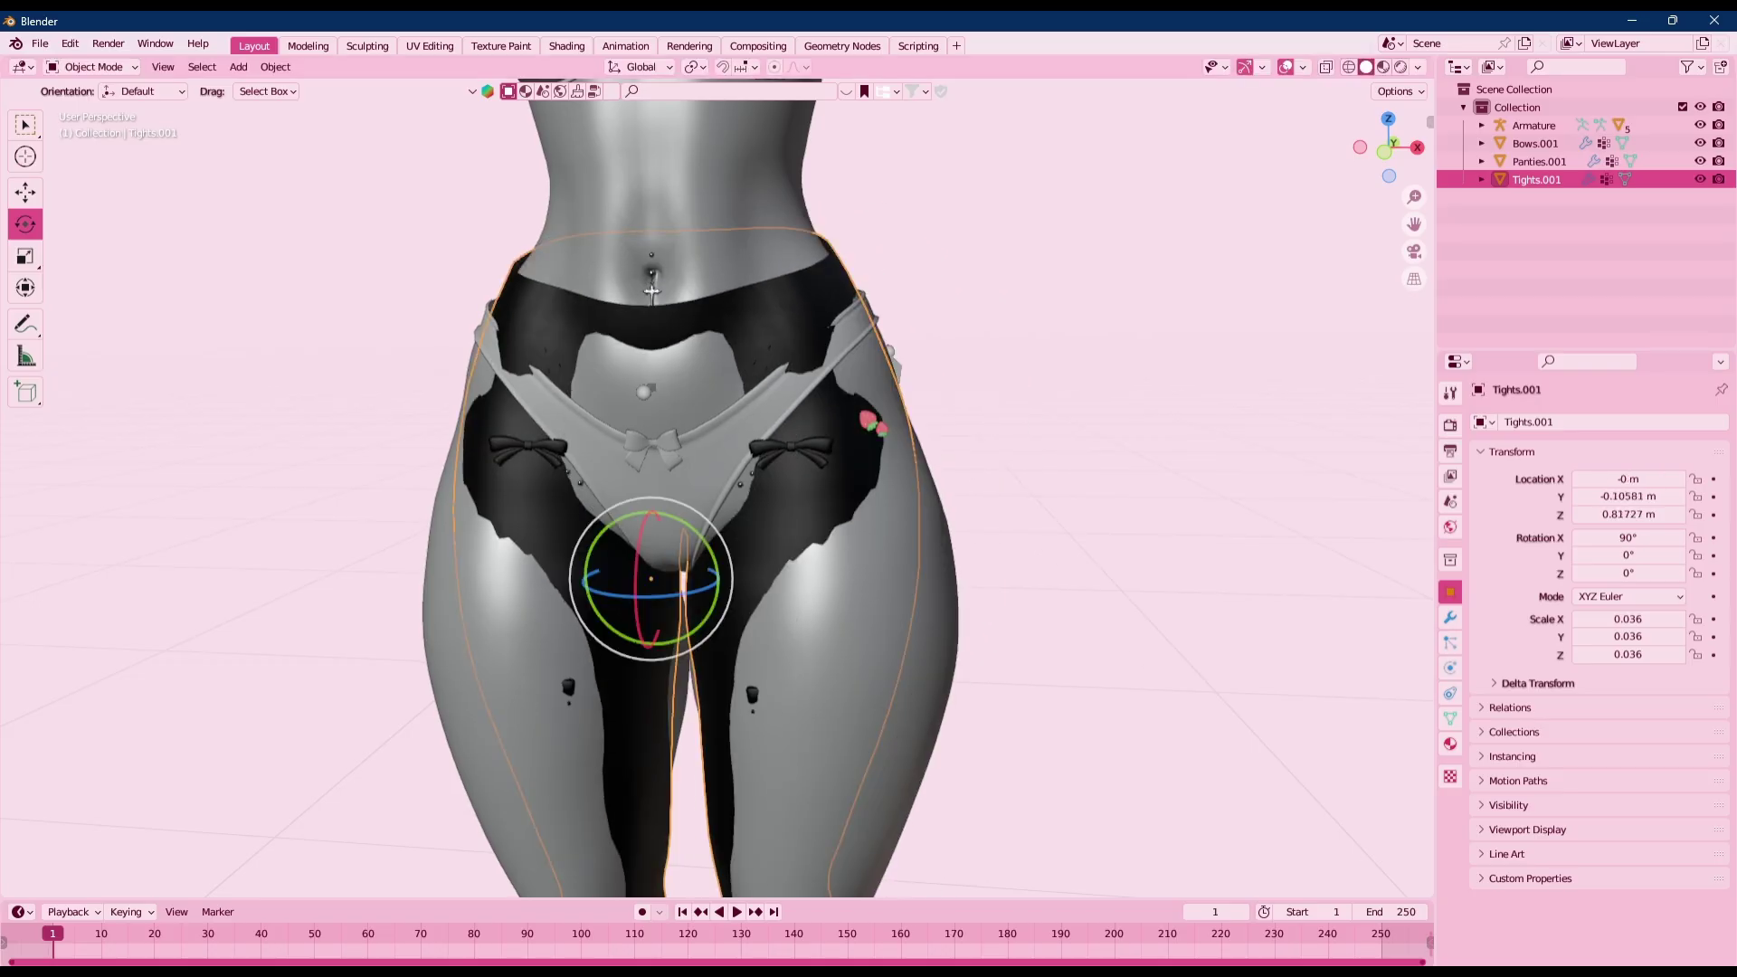
key("alt+a")
Show the 3D view's sidebar and enable the Cats Blender Plugin add-on in the preferences
key("n")
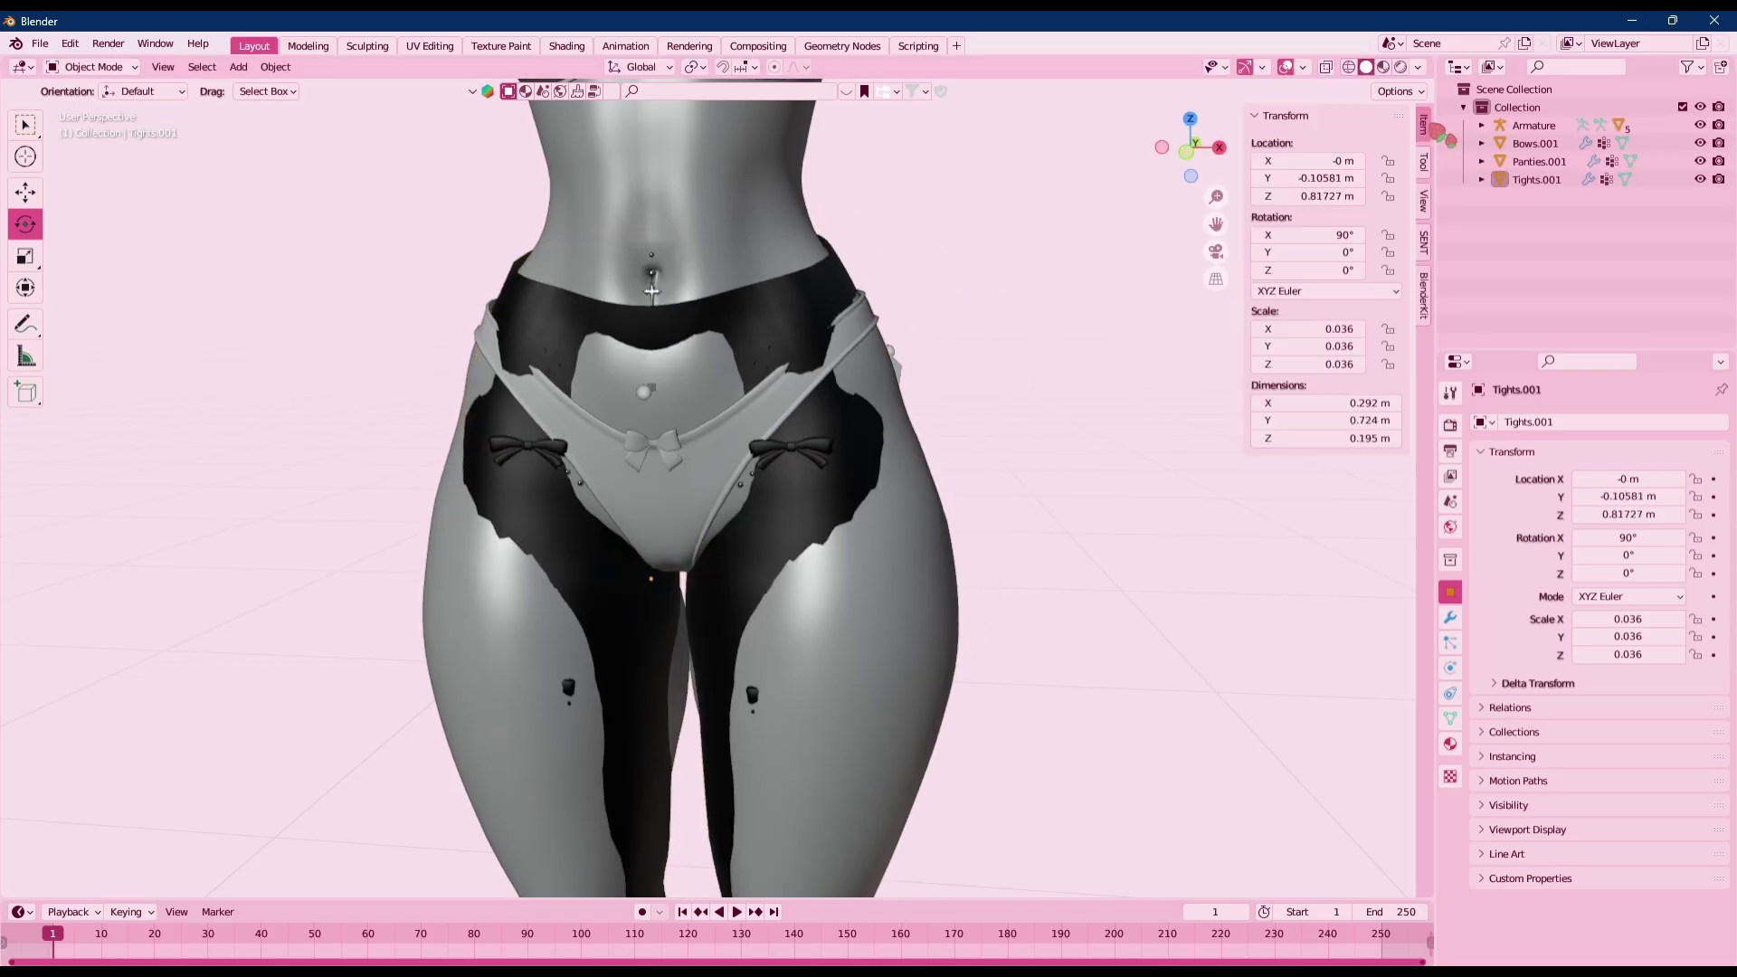
left_click(69, 43)
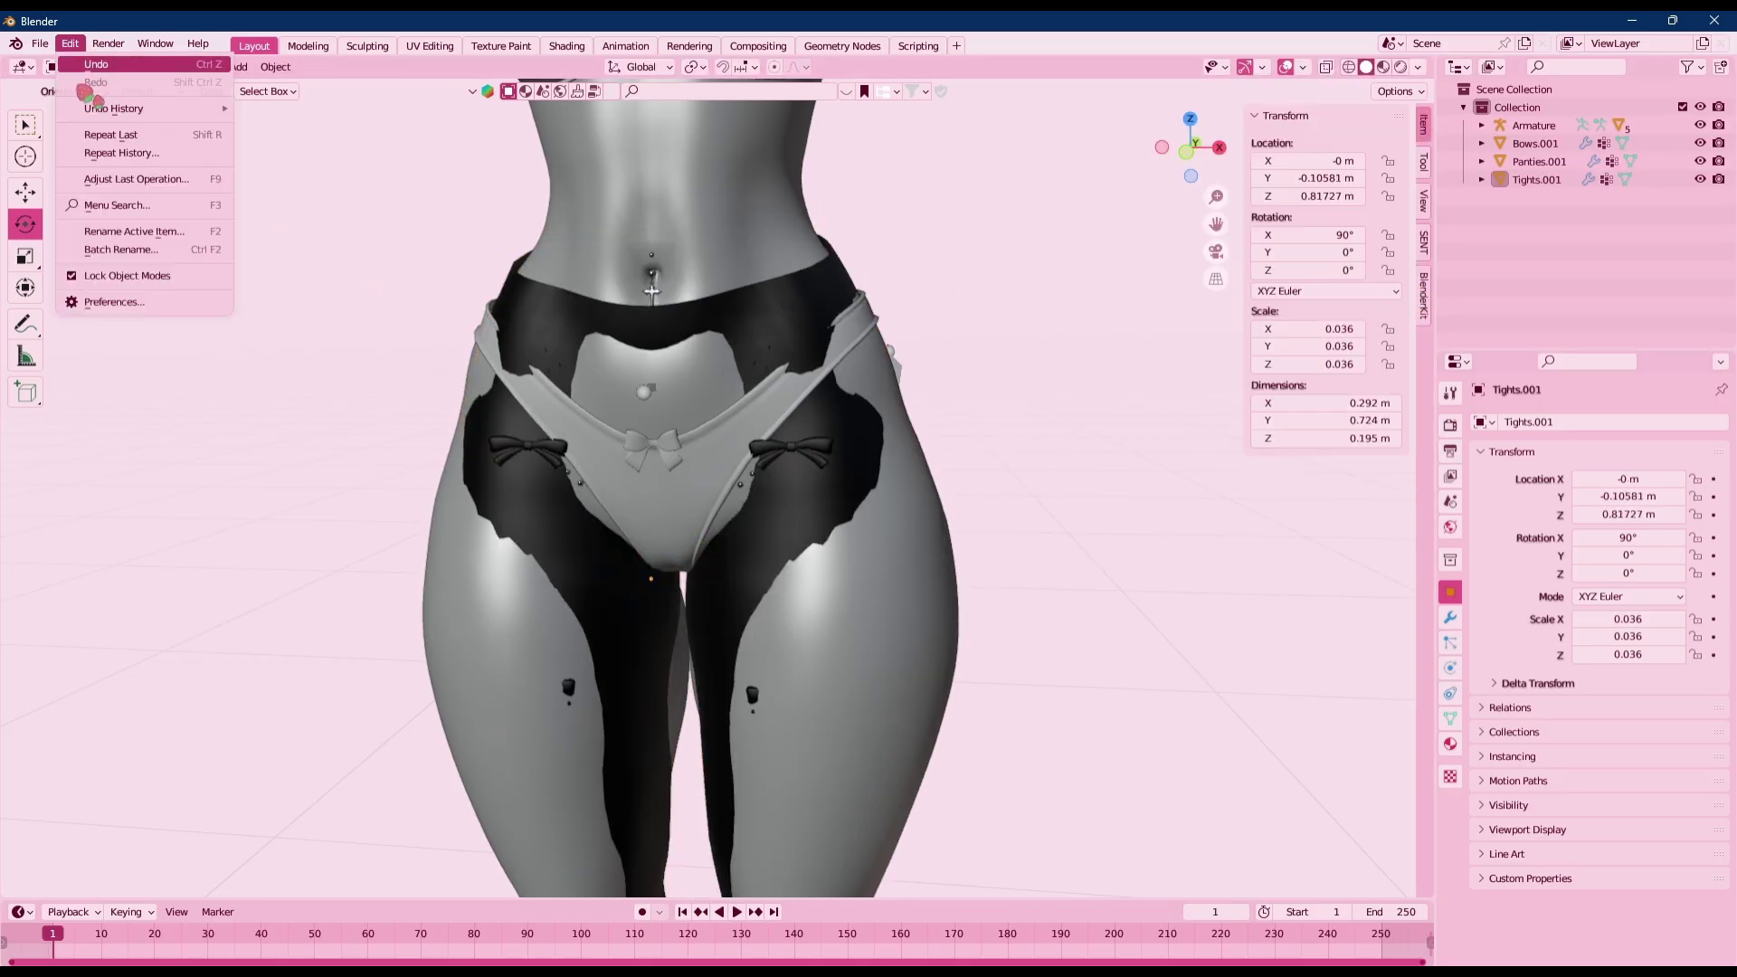
left_click(101, 302)
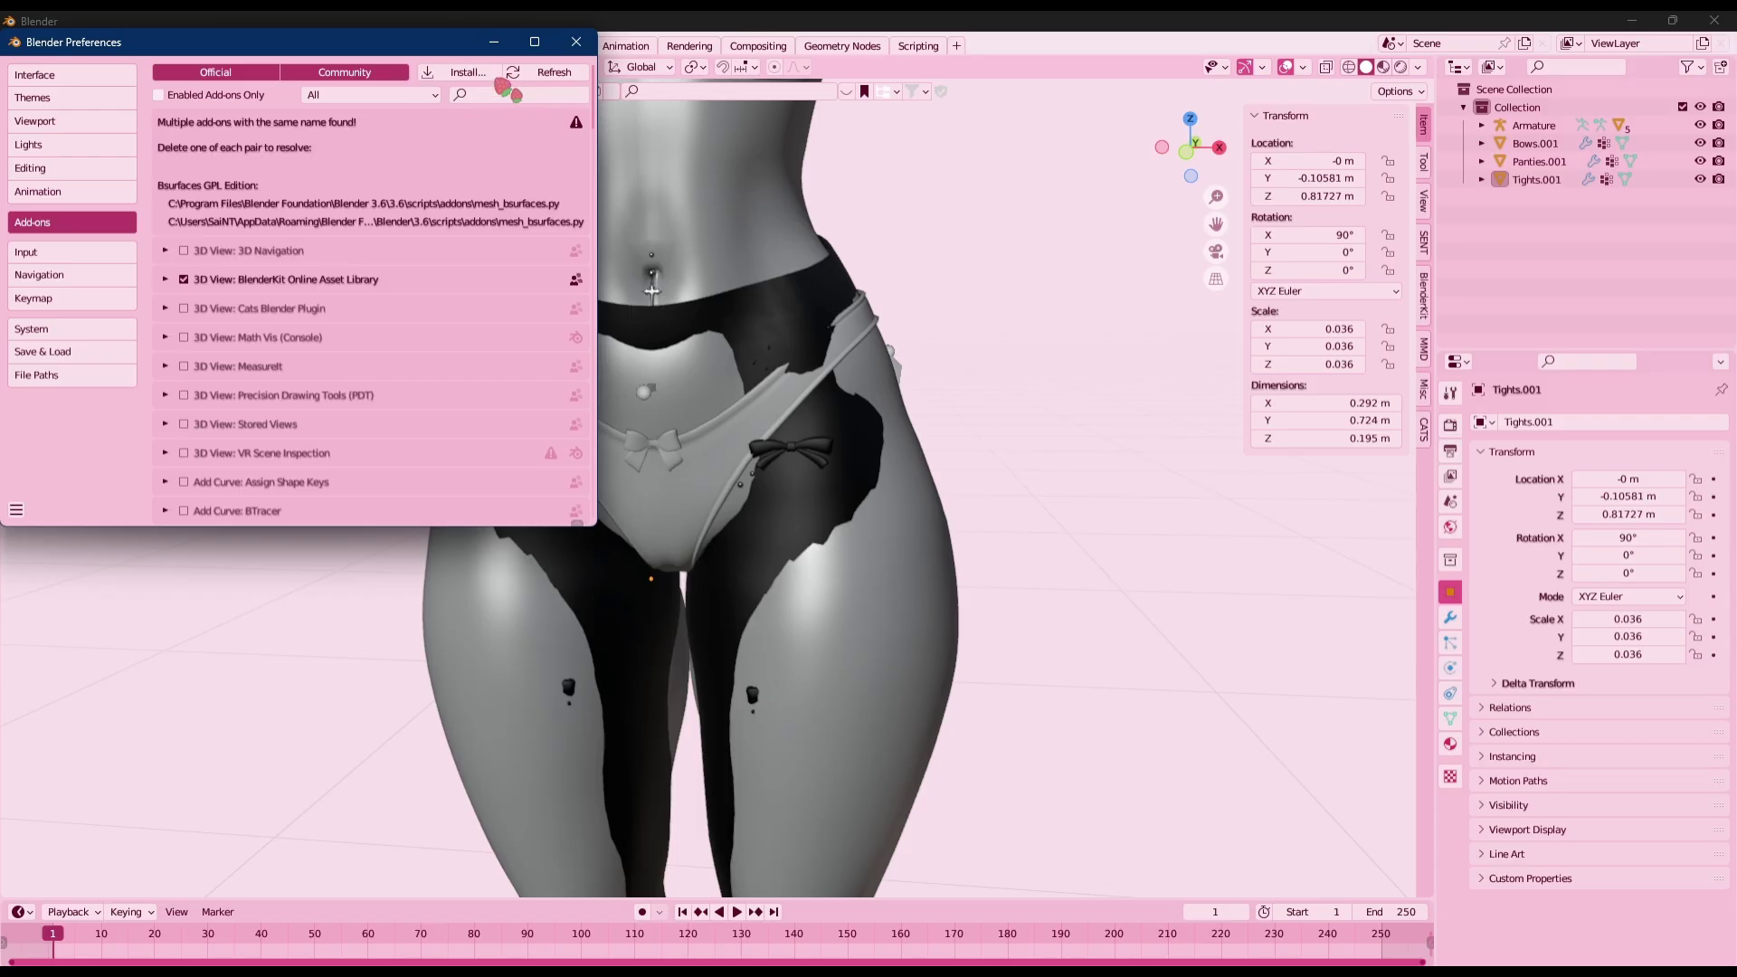
left_click(507, 50)
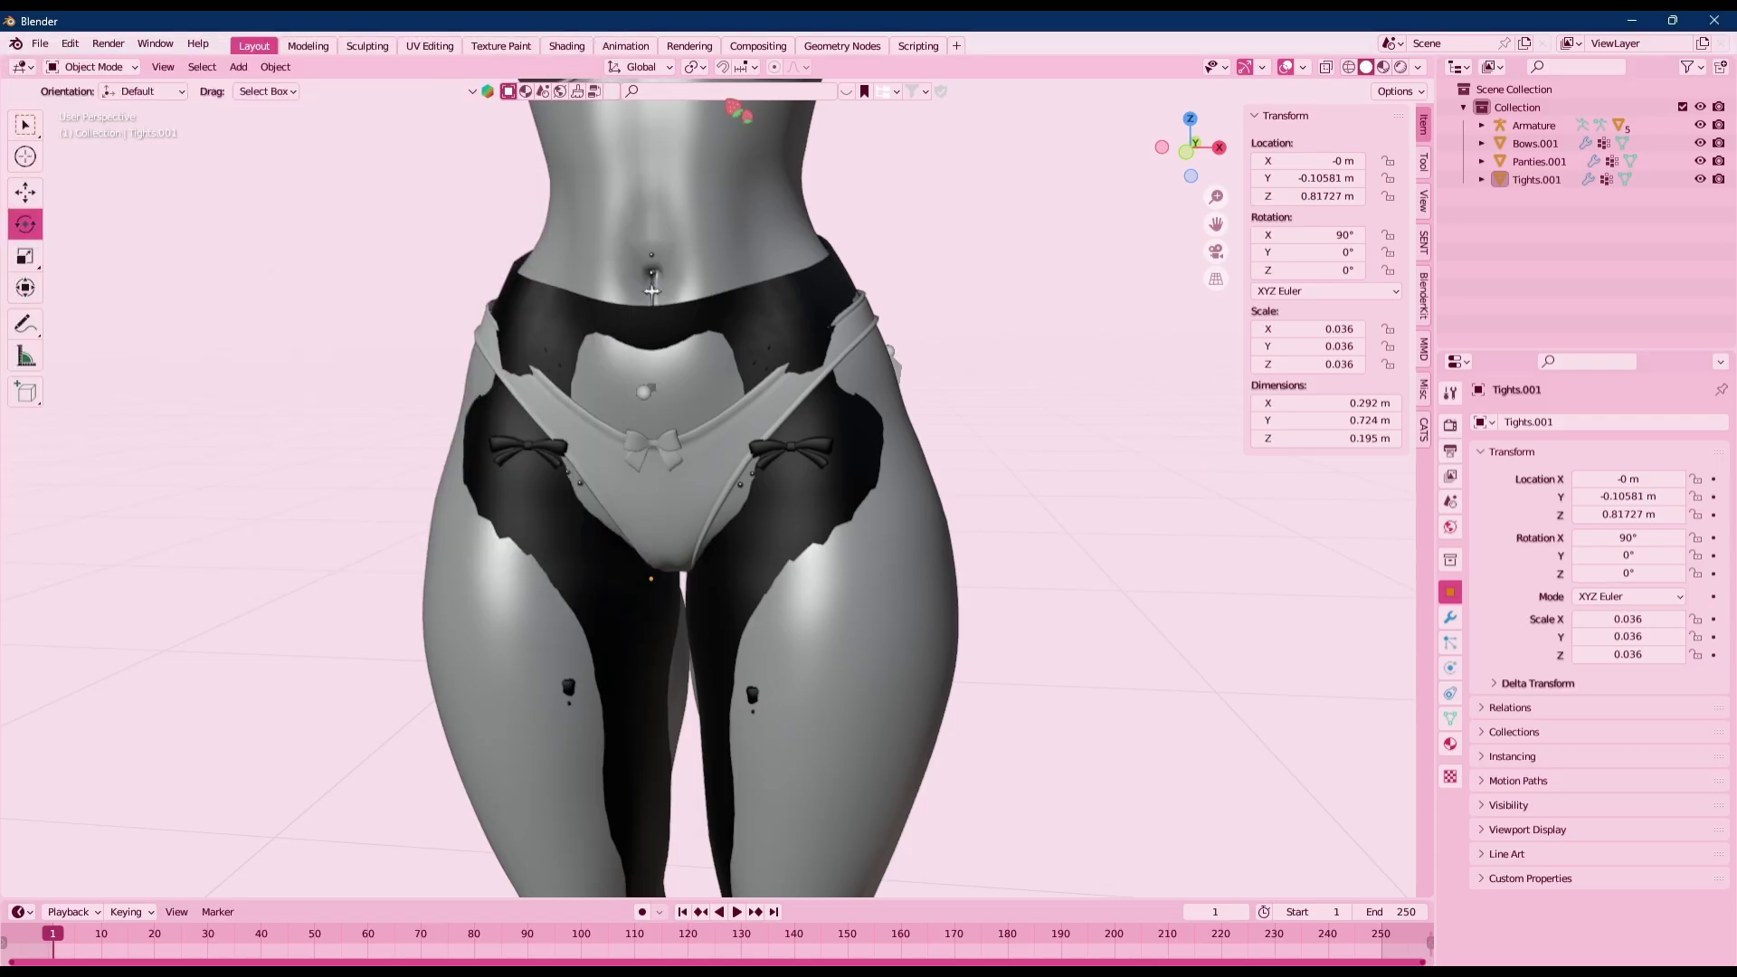
Examine how the tights, bows and panties sit around the waist and hips from the front and at an angle
scroll(652, 290, "down", 2)
scroll(667, 260, "up", 3)
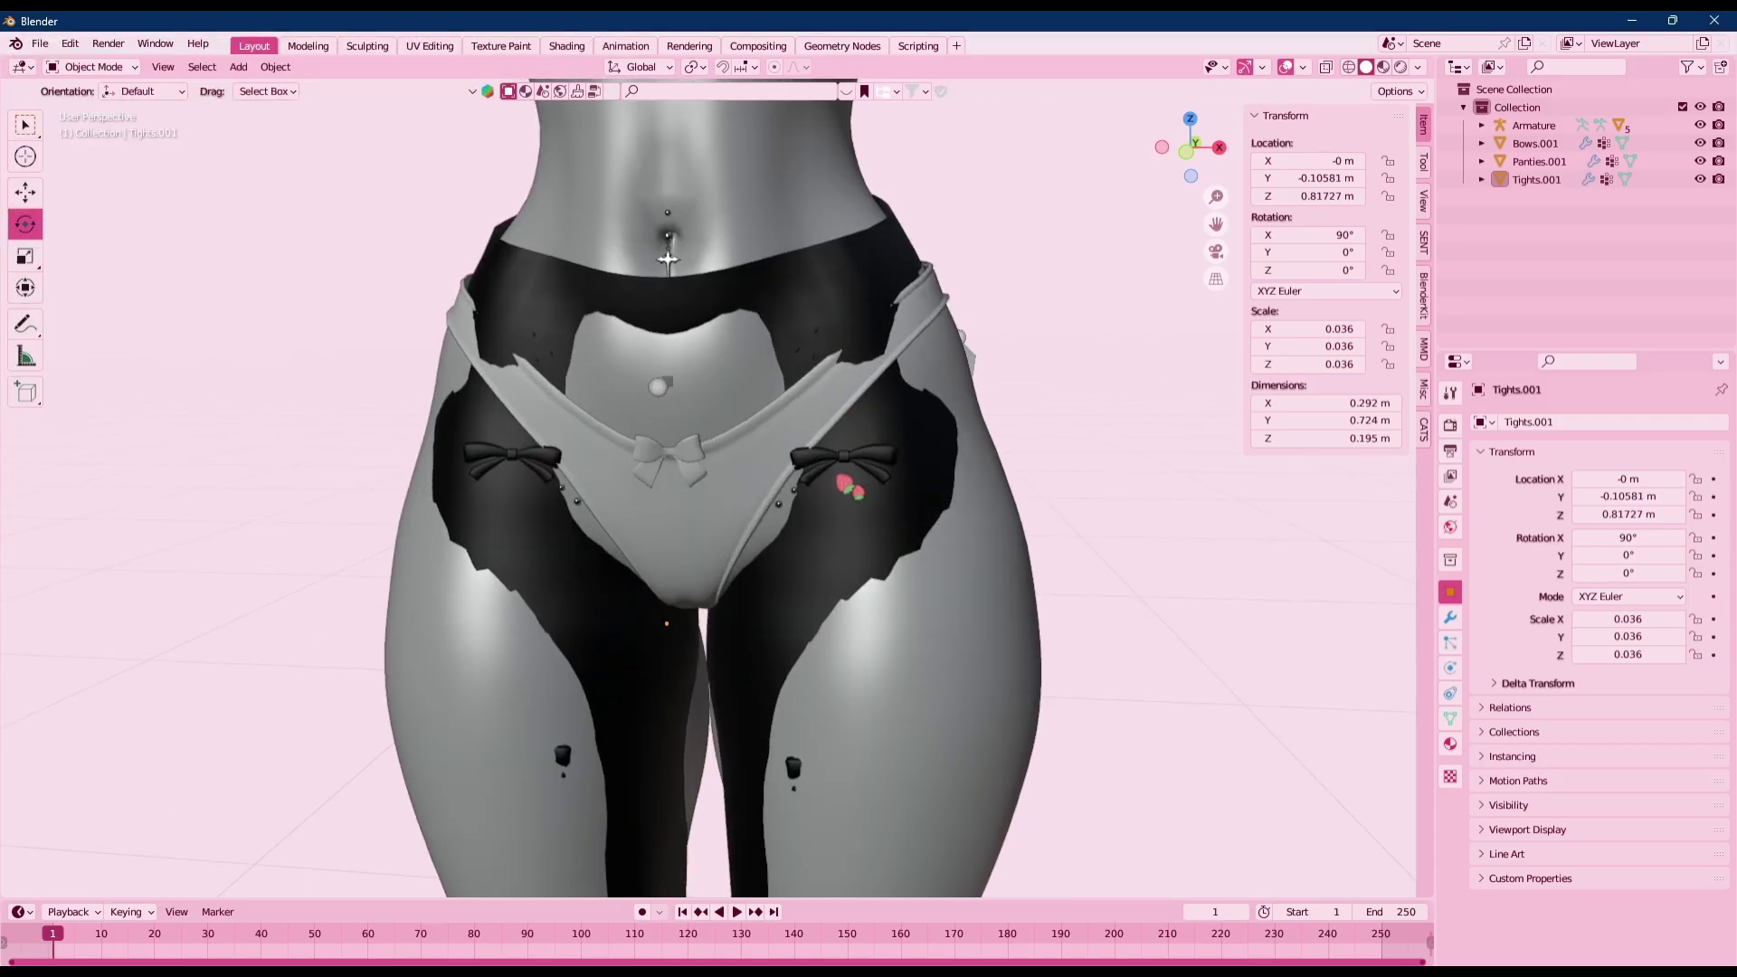
scroll(667, 260, "down", 3)
scroll(667, 260, "up", 2)
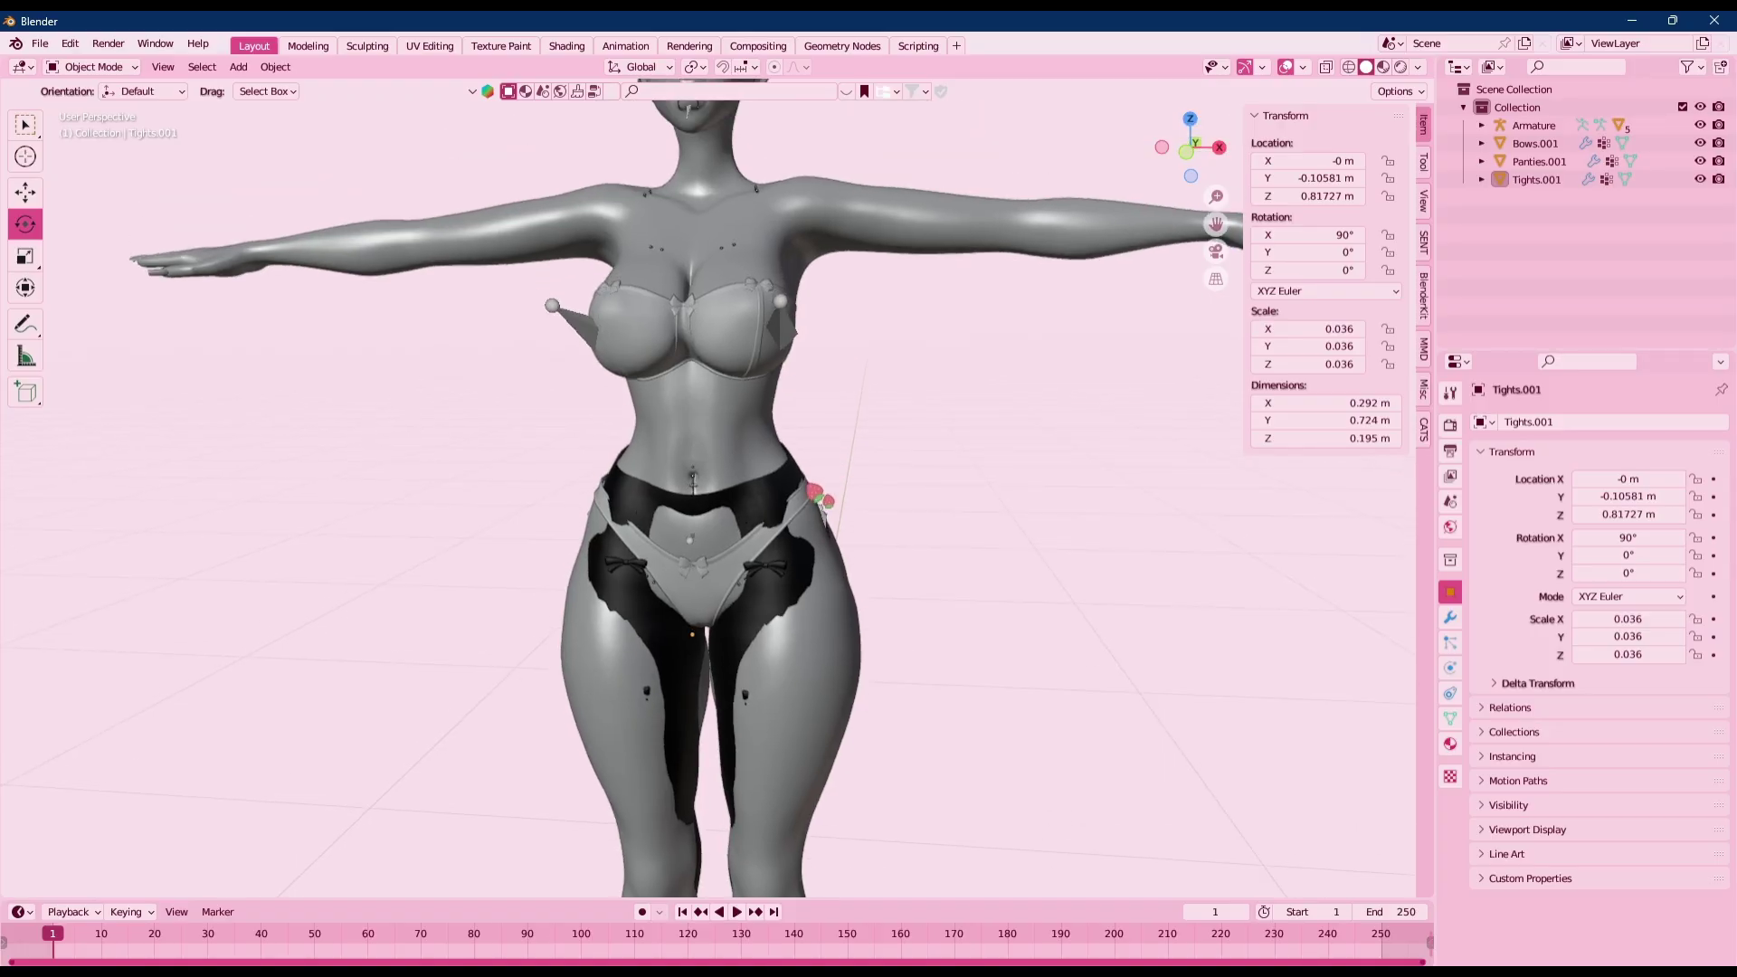
middle_click_drag(806, 482, 892, 489)
scroll(959, 472, "up", 1)
middle_click_drag(1012, 470, 841, 517)
scroll(841, 516, "up", 2)
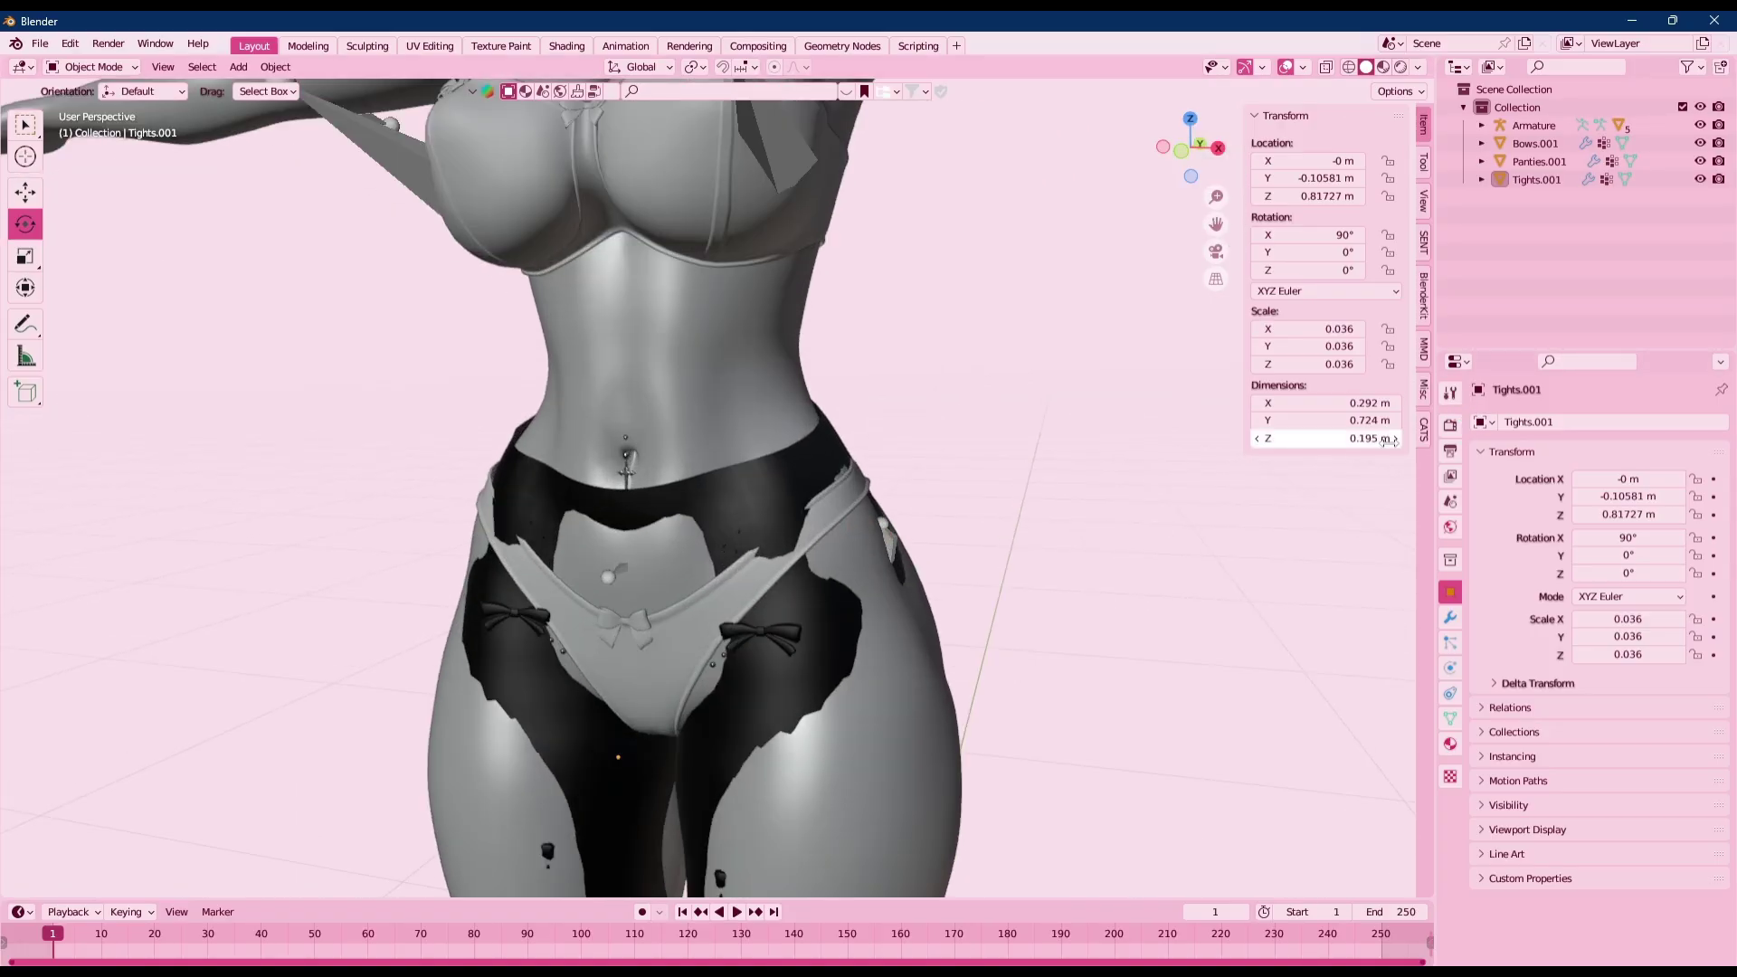
Show the CATS tools and expand the Custom Model Creation options for merging armatures
left_click(1424, 432)
left_click(1303, 260)
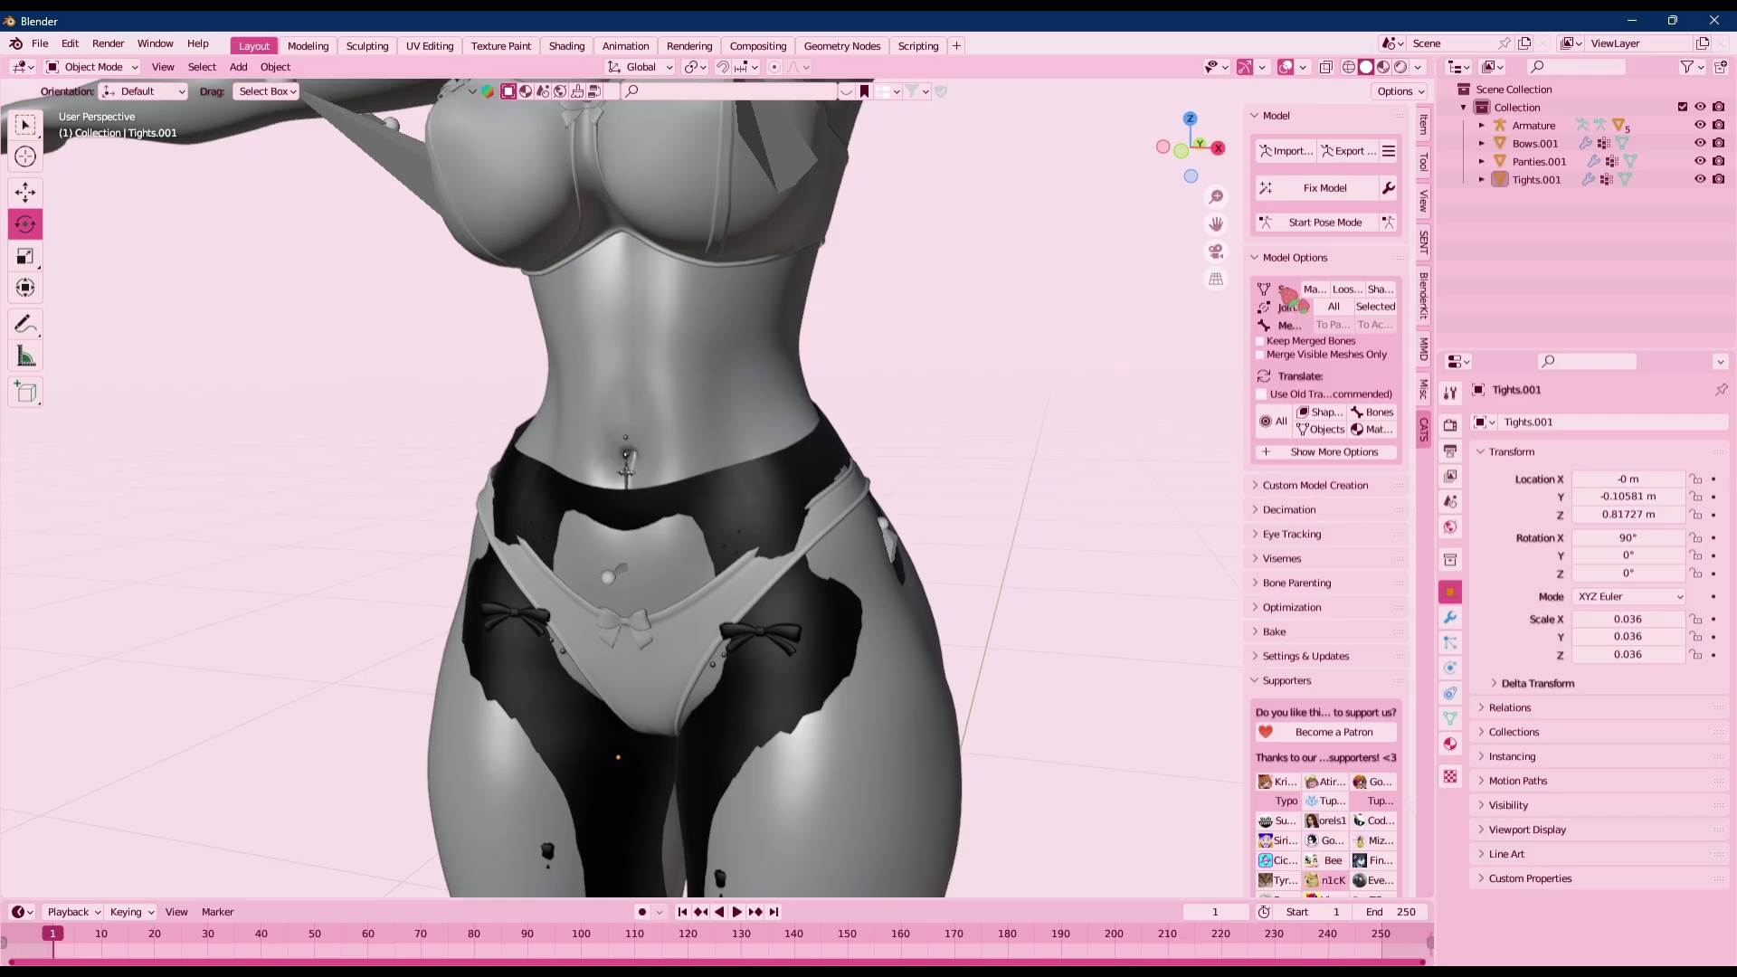
left_click(1287, 487)
Examine the tights around the hips and the bones at the chest, and select the base armature
middle_click_drag(762, 513, 850, 500)
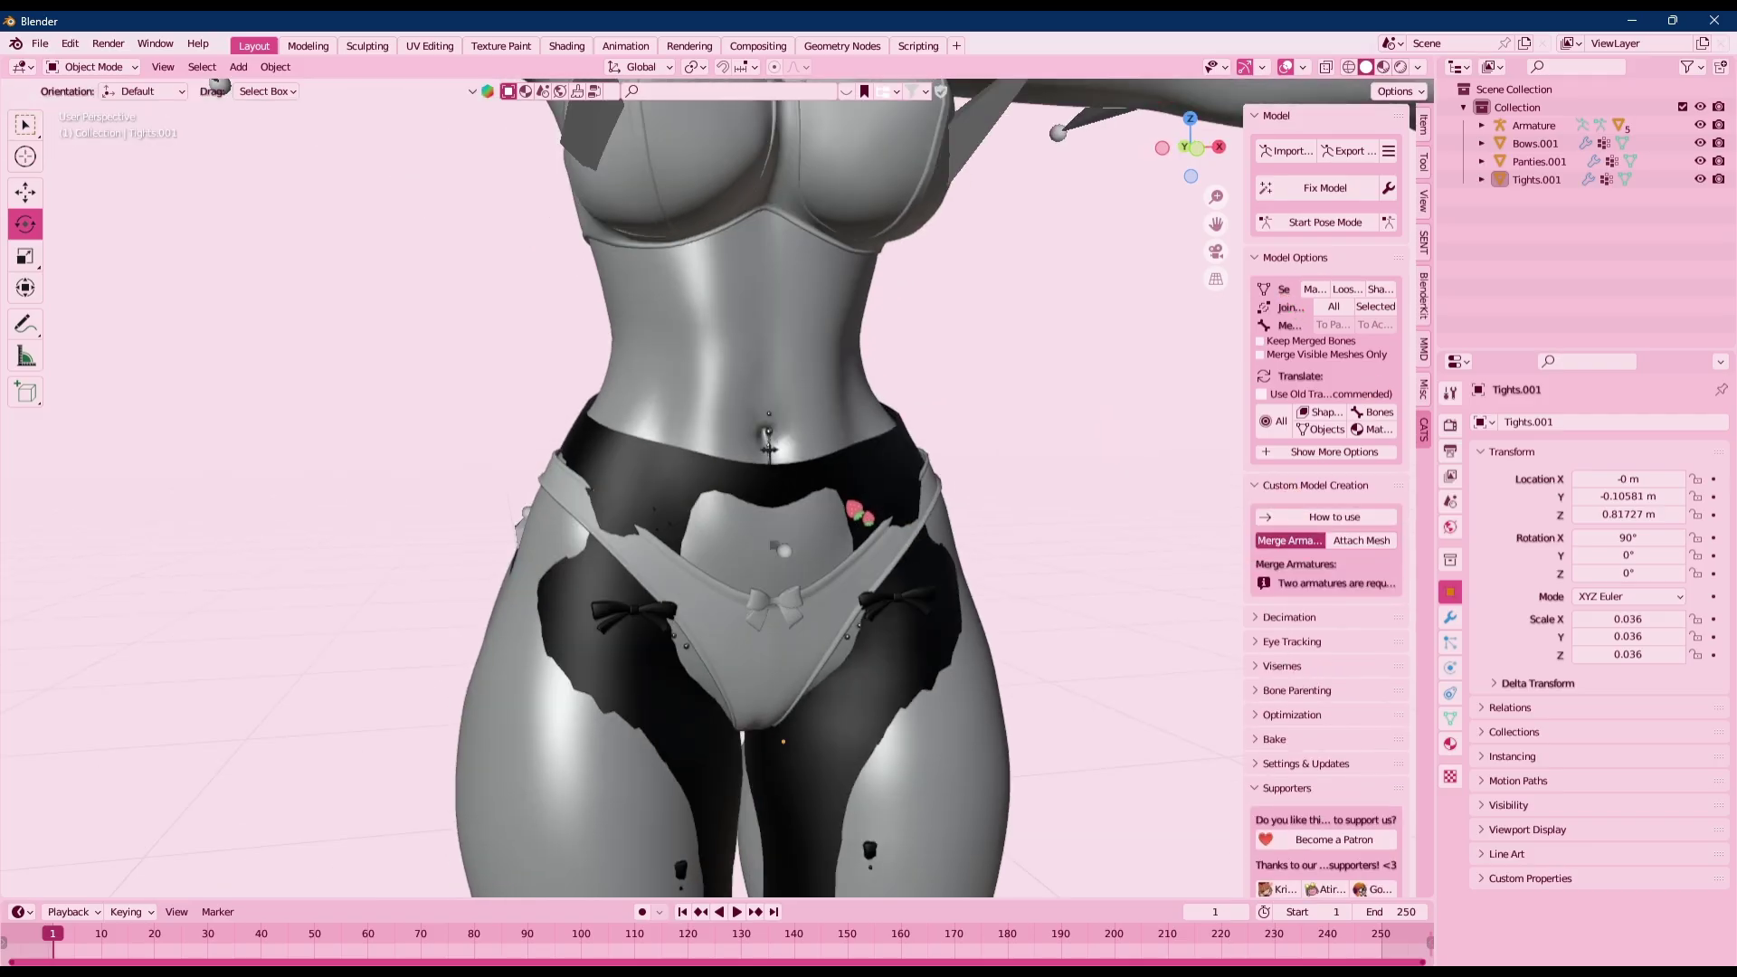
left_click(862, 480)
middle_click_drag(914, 420, 911, 317, "shift")
left_click(962, 373)
middle_click_drag(962, 373, 914, 394)
left_click(849, 396)
middle_click_drag(990, 299, 911, 427, "shift")
scroll(848, 480, "down", 5)
scroll(790, 513, "up", 5)
middle_click_drag(790, 513, 753, 497)
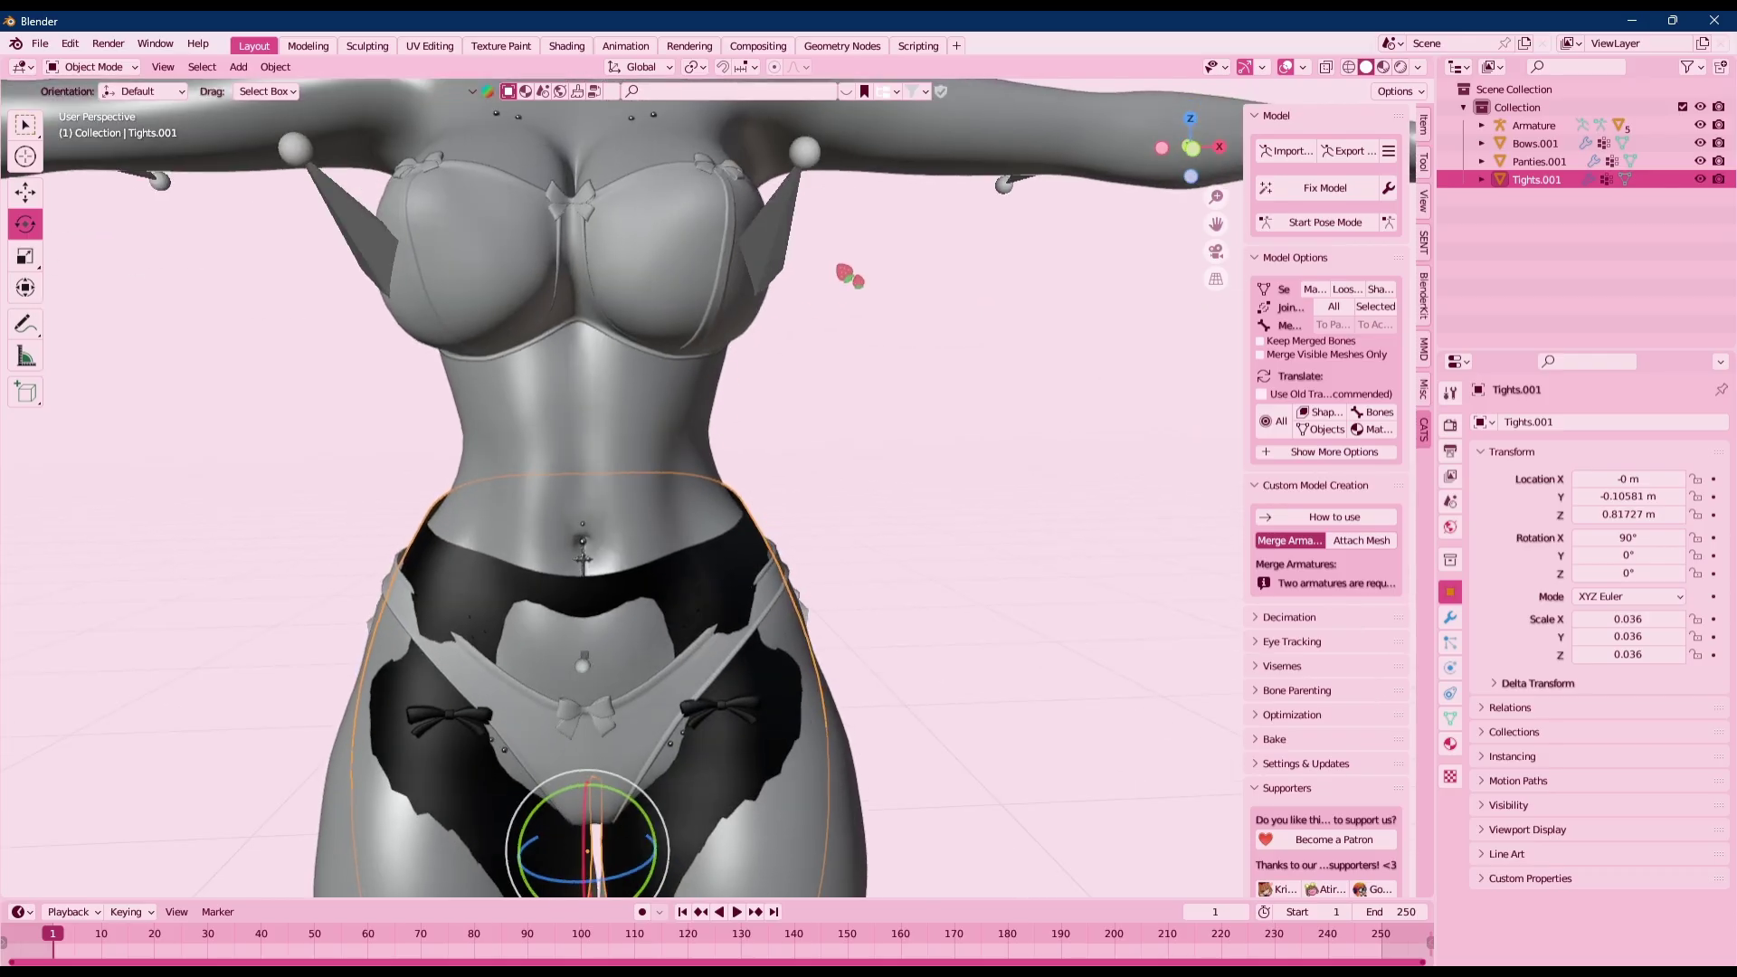
left_click(805, 244)
left_click(803, 252)
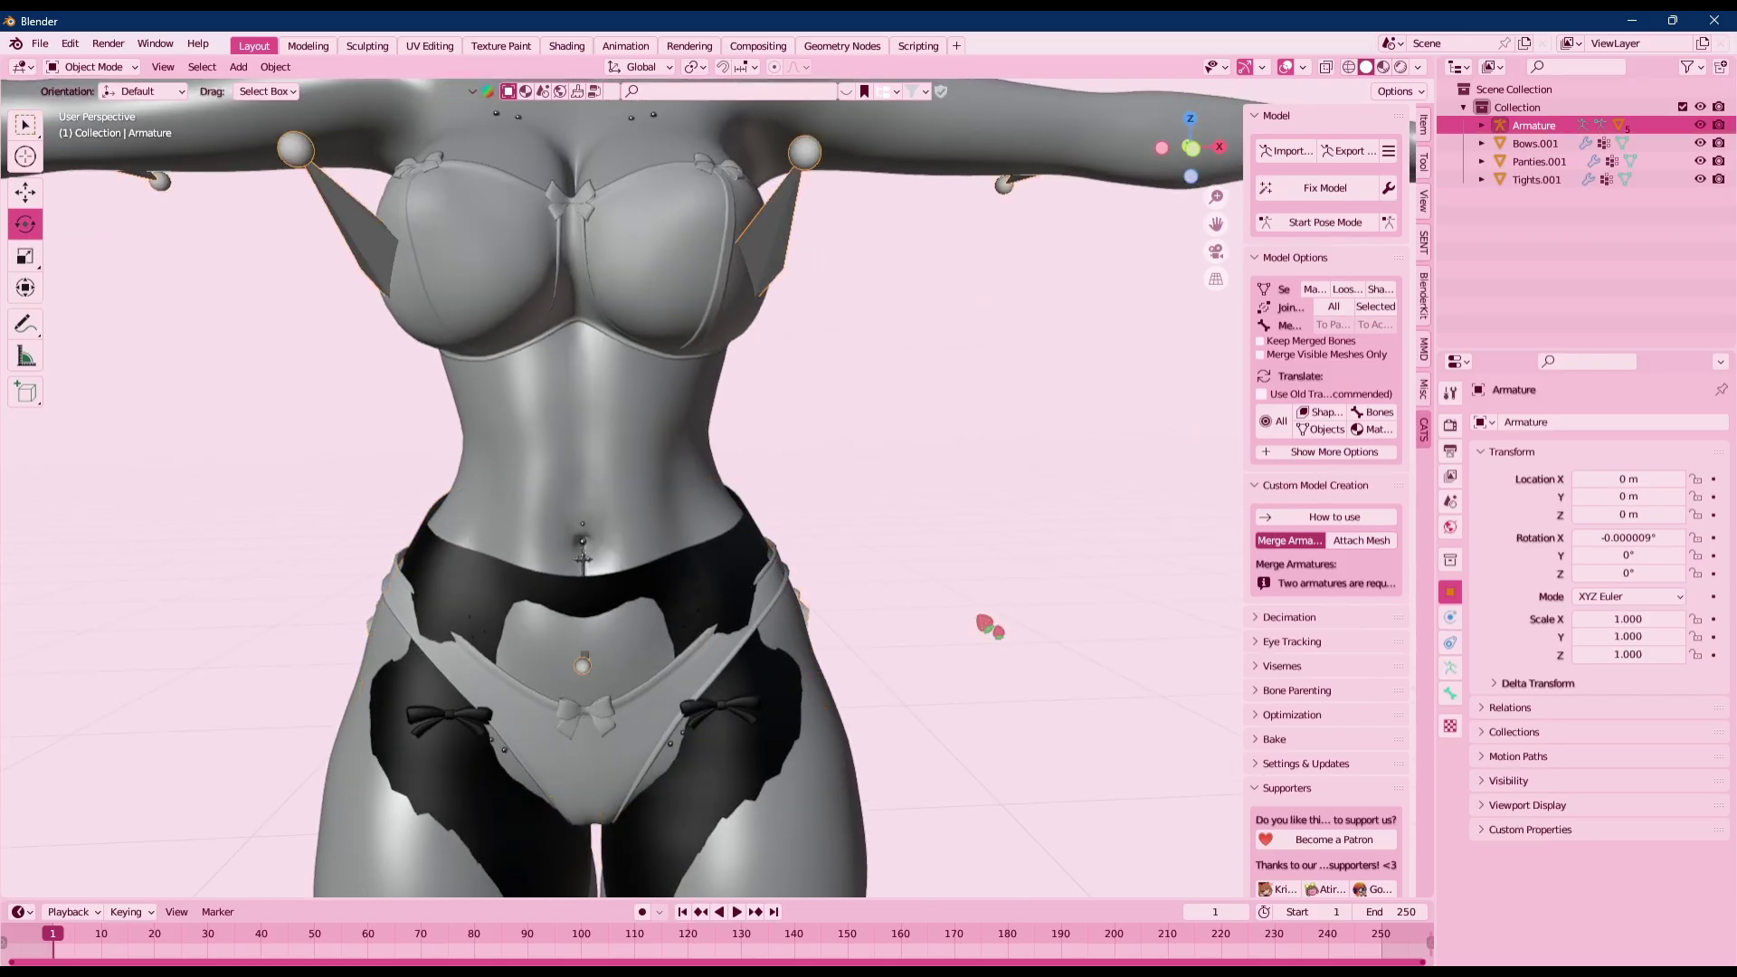
Examine the surface, blend and MMD material settings of the tights
scroll(1356, 422, "down", 2)
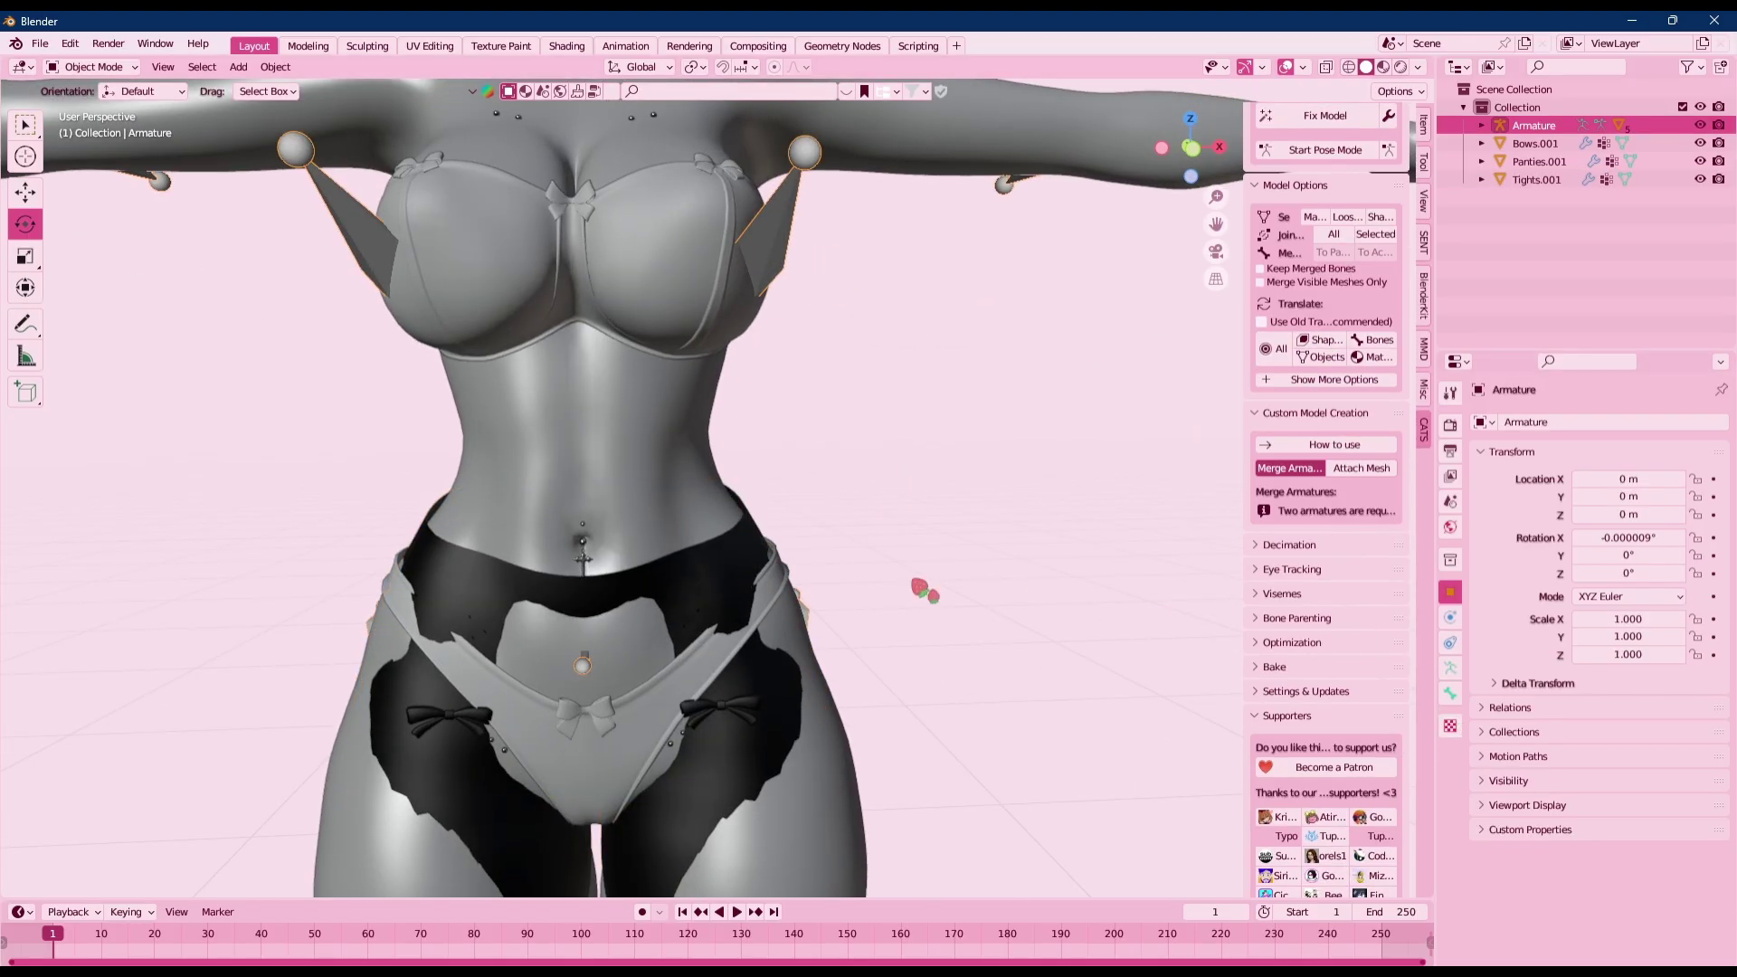
left_click(680, 572)
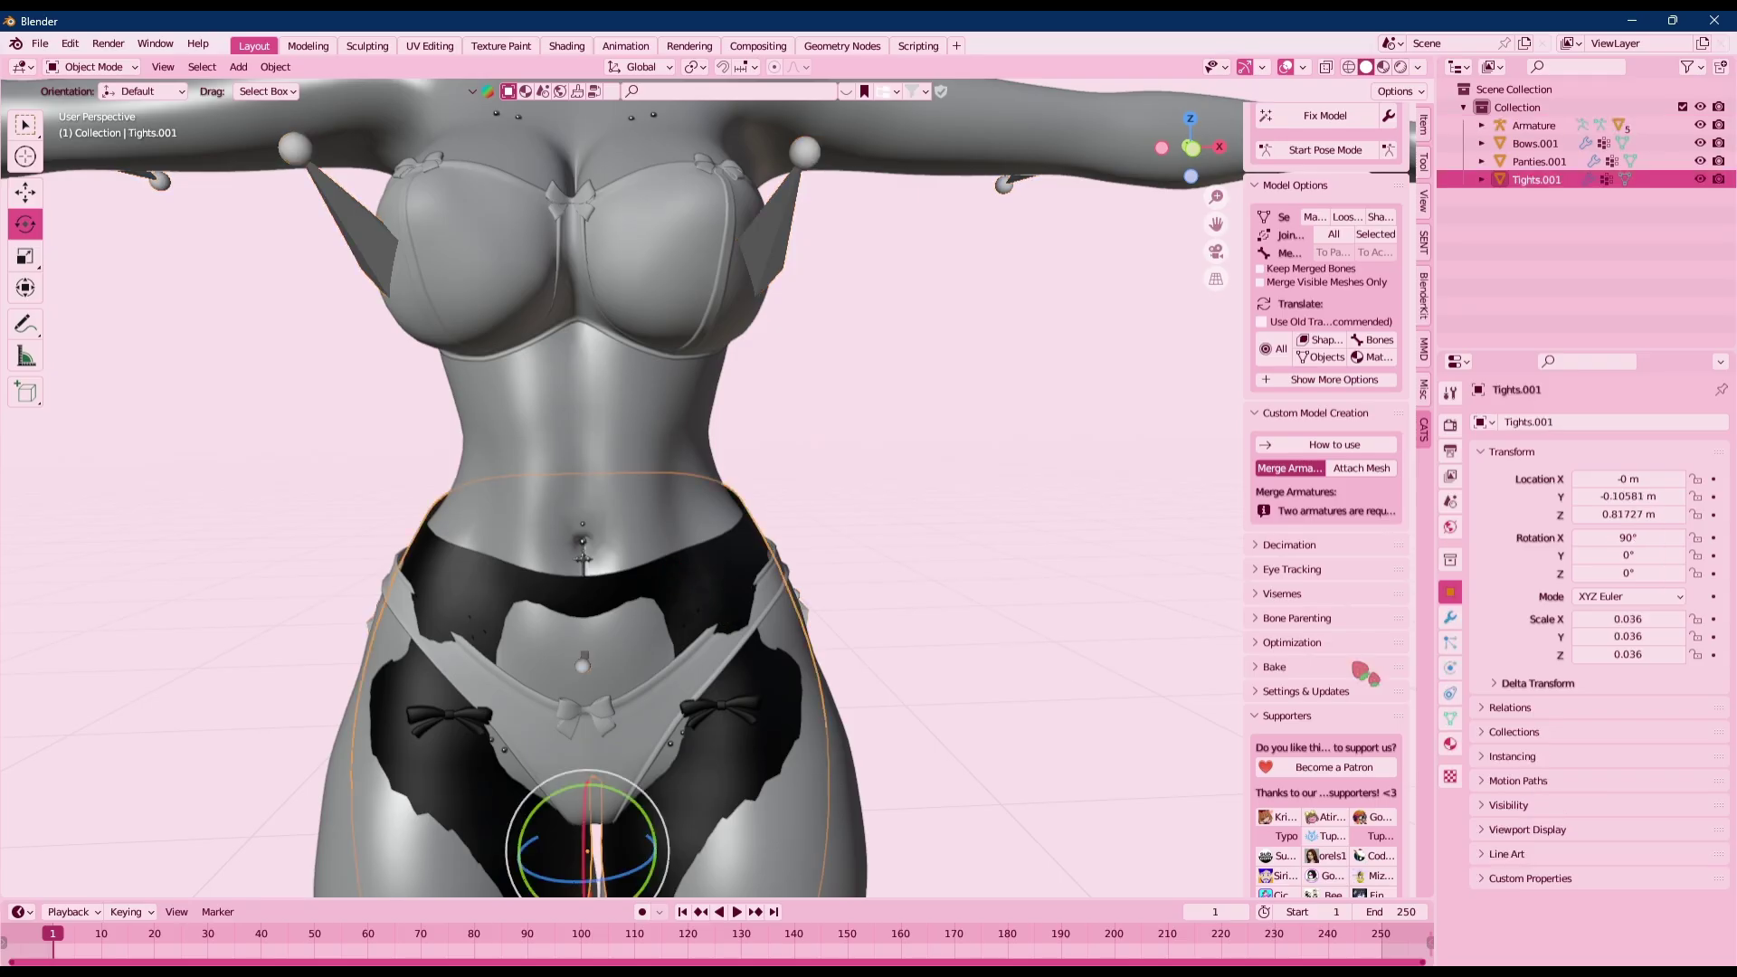
left_click(1452, 747)
scroll(1620, 652, "down", 15)
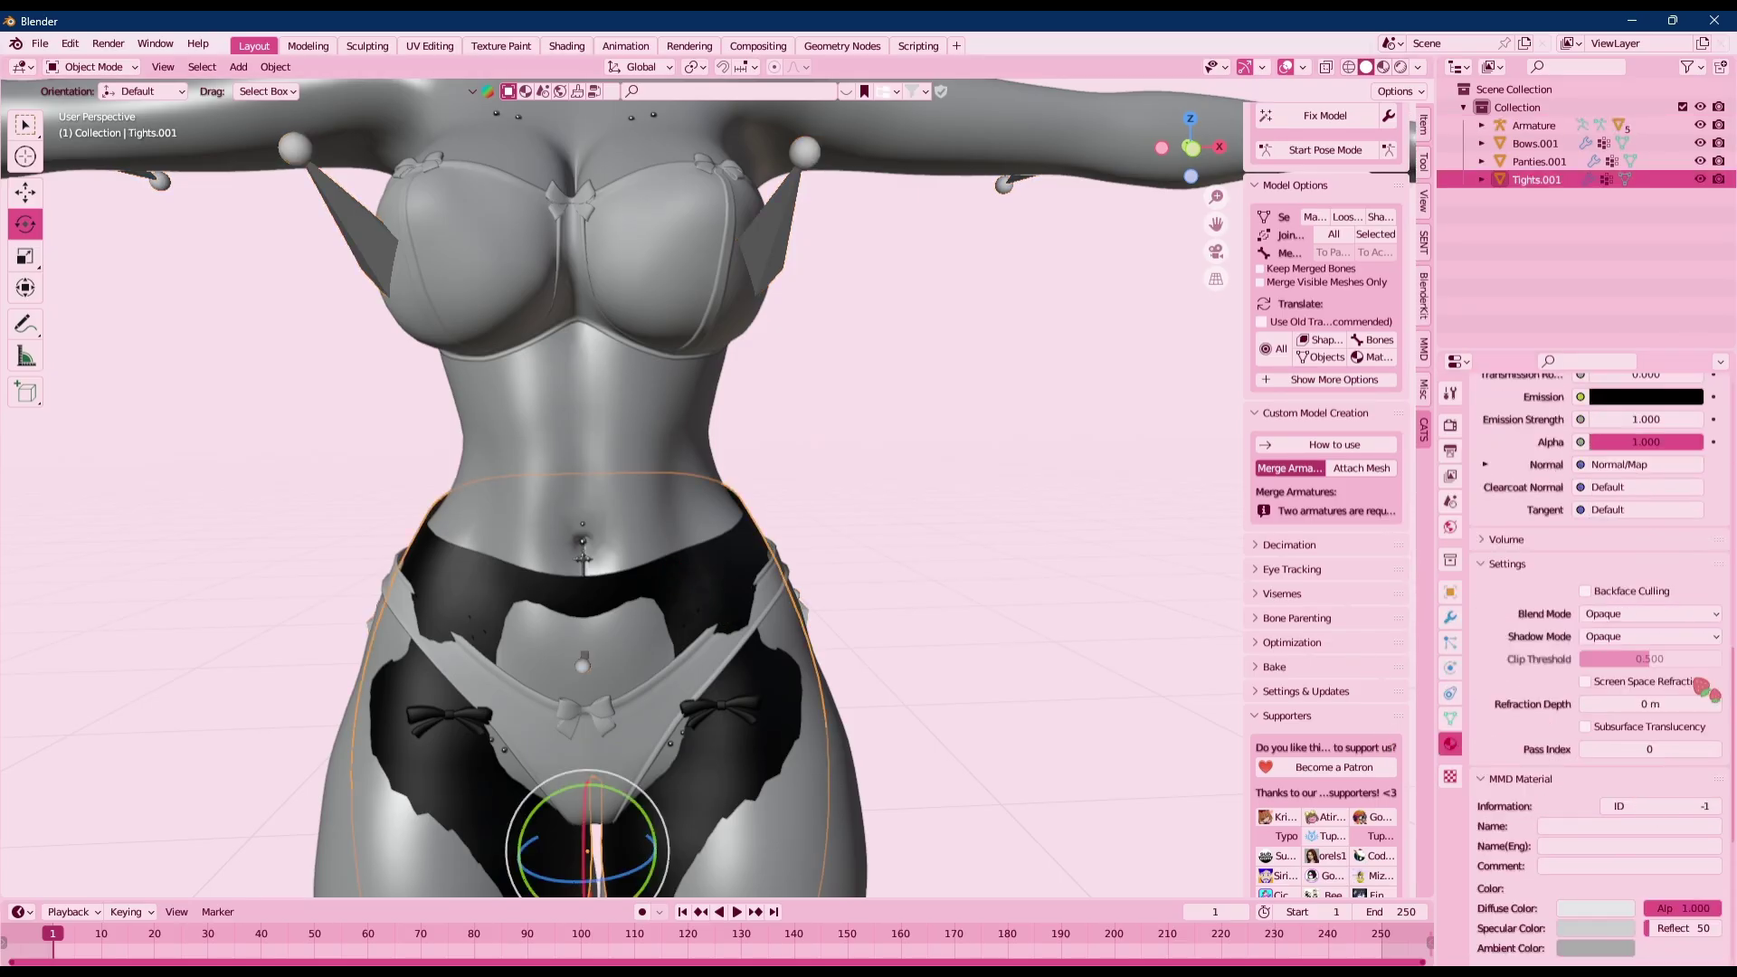
left_click(839, 407)
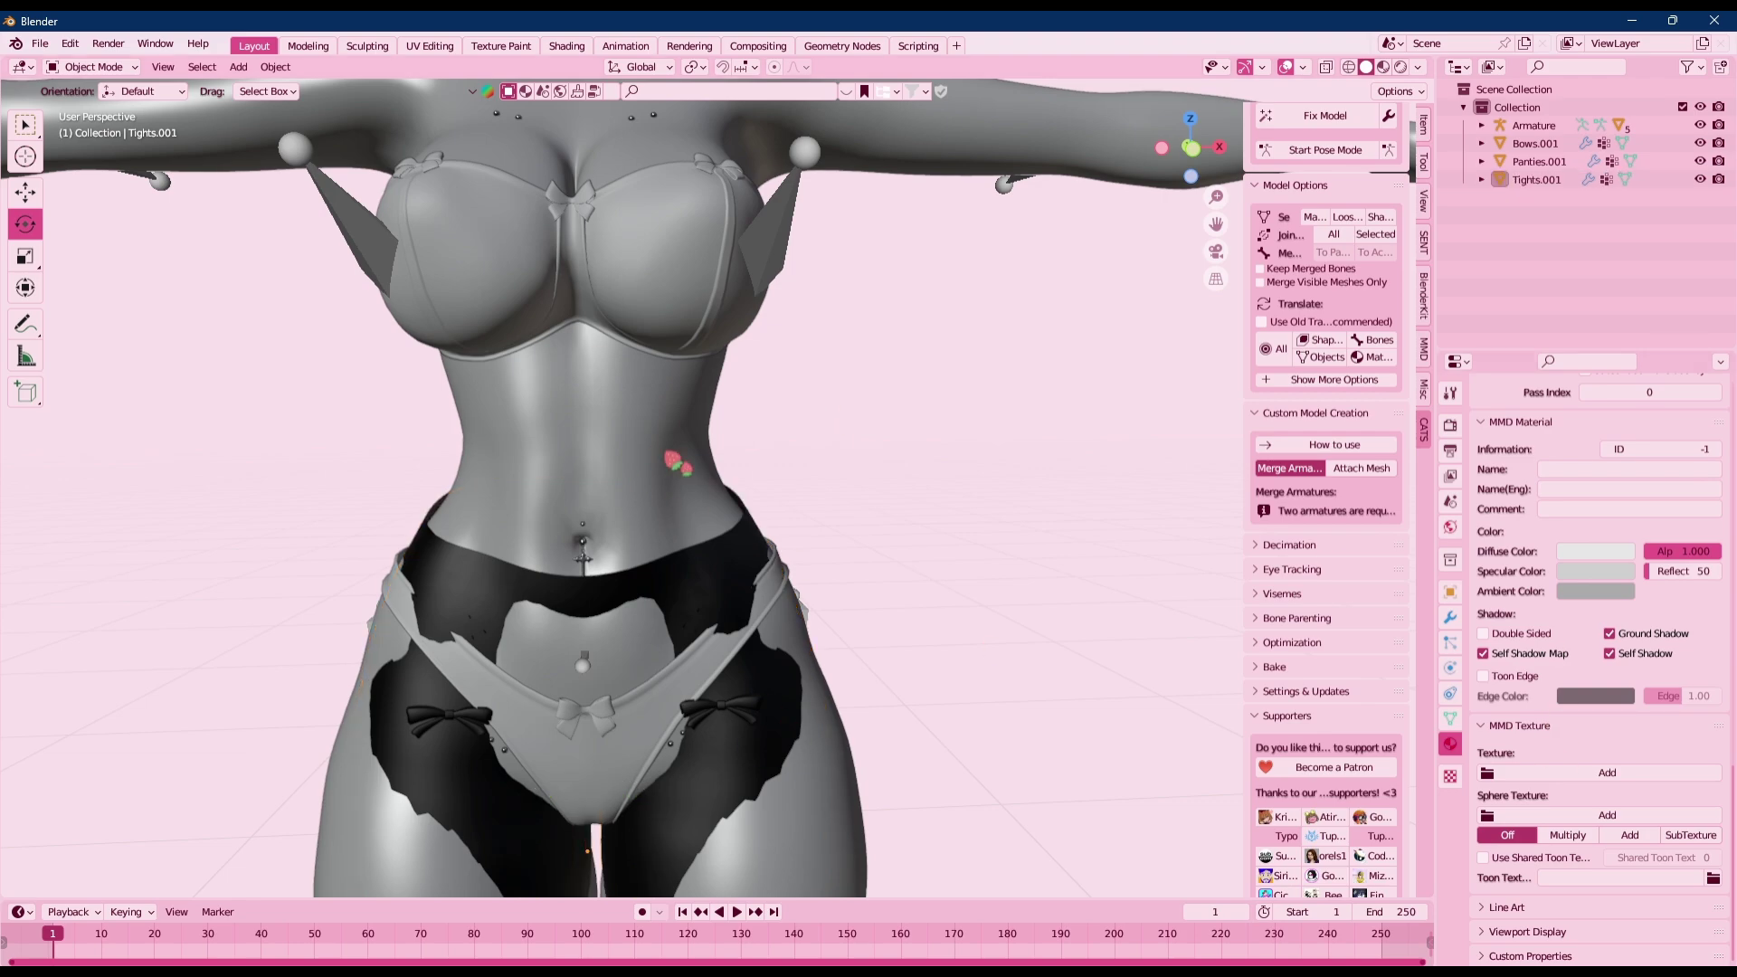
Parent the tights to the base armature with Armature Deform, With Empty Groups
left_click(776, 576)
middle_click_drag(493, 592, 710, 567, "shift")
left_click(710, 568)
scroll(957, 486, "down", 2)
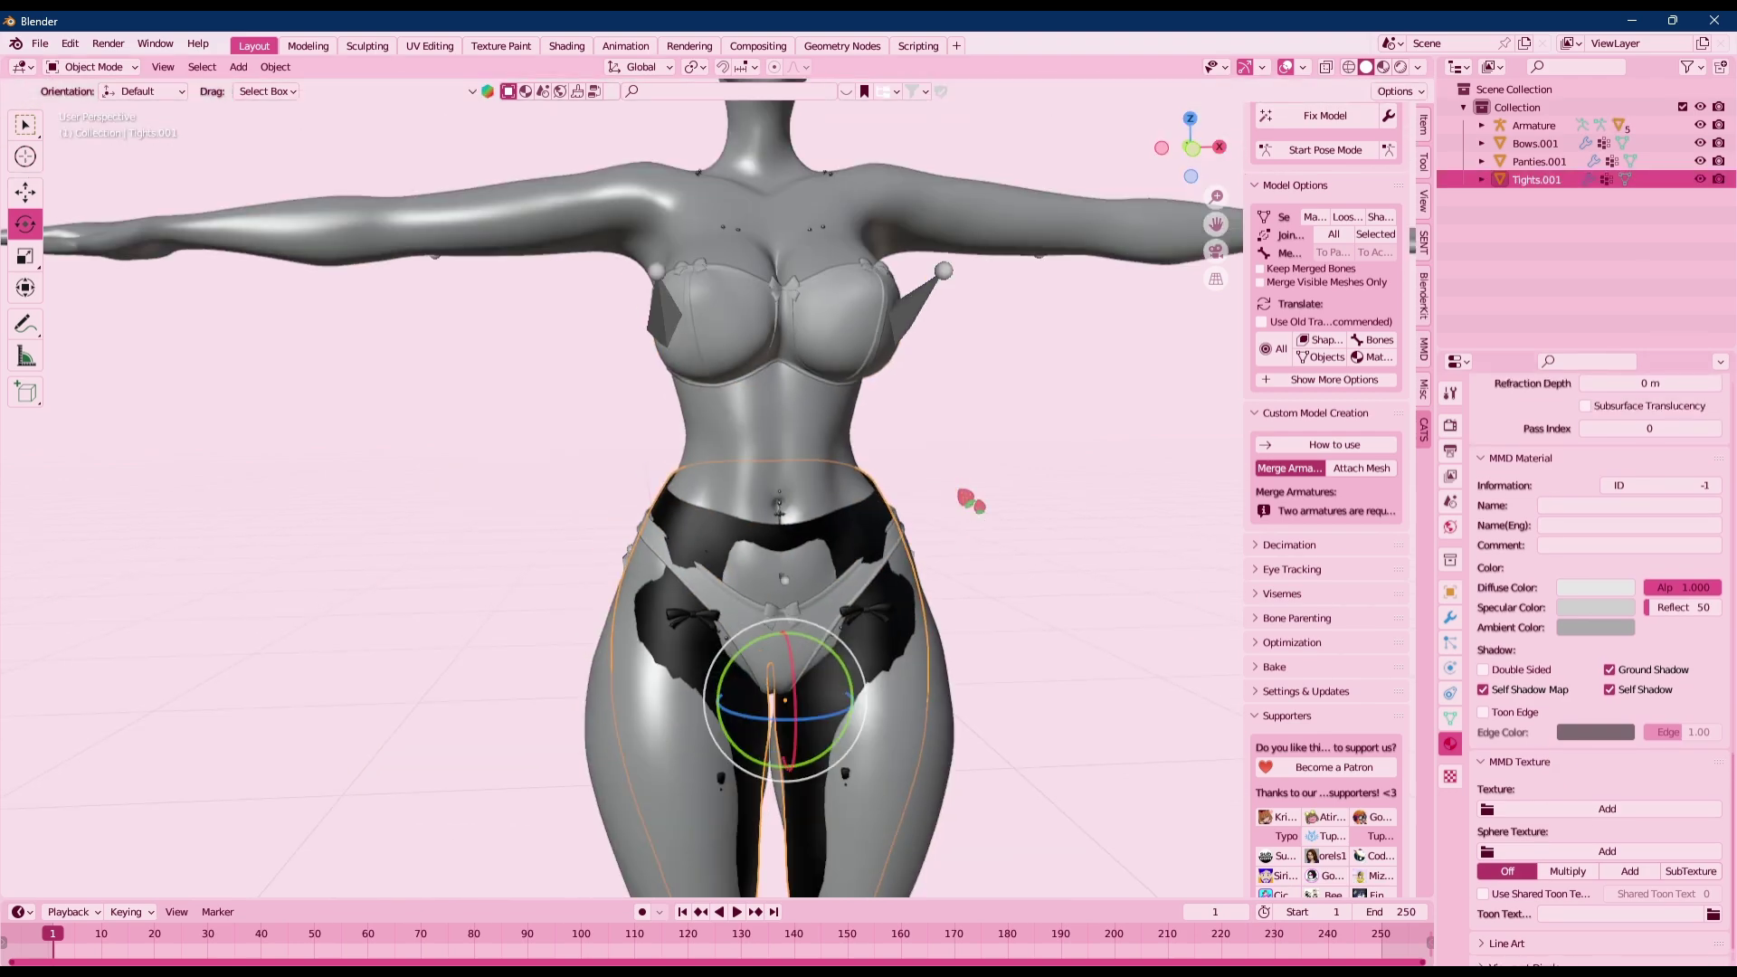
middle_click_drag(968, 502, 876, 403)
scroll(882, 416, "up", 3)
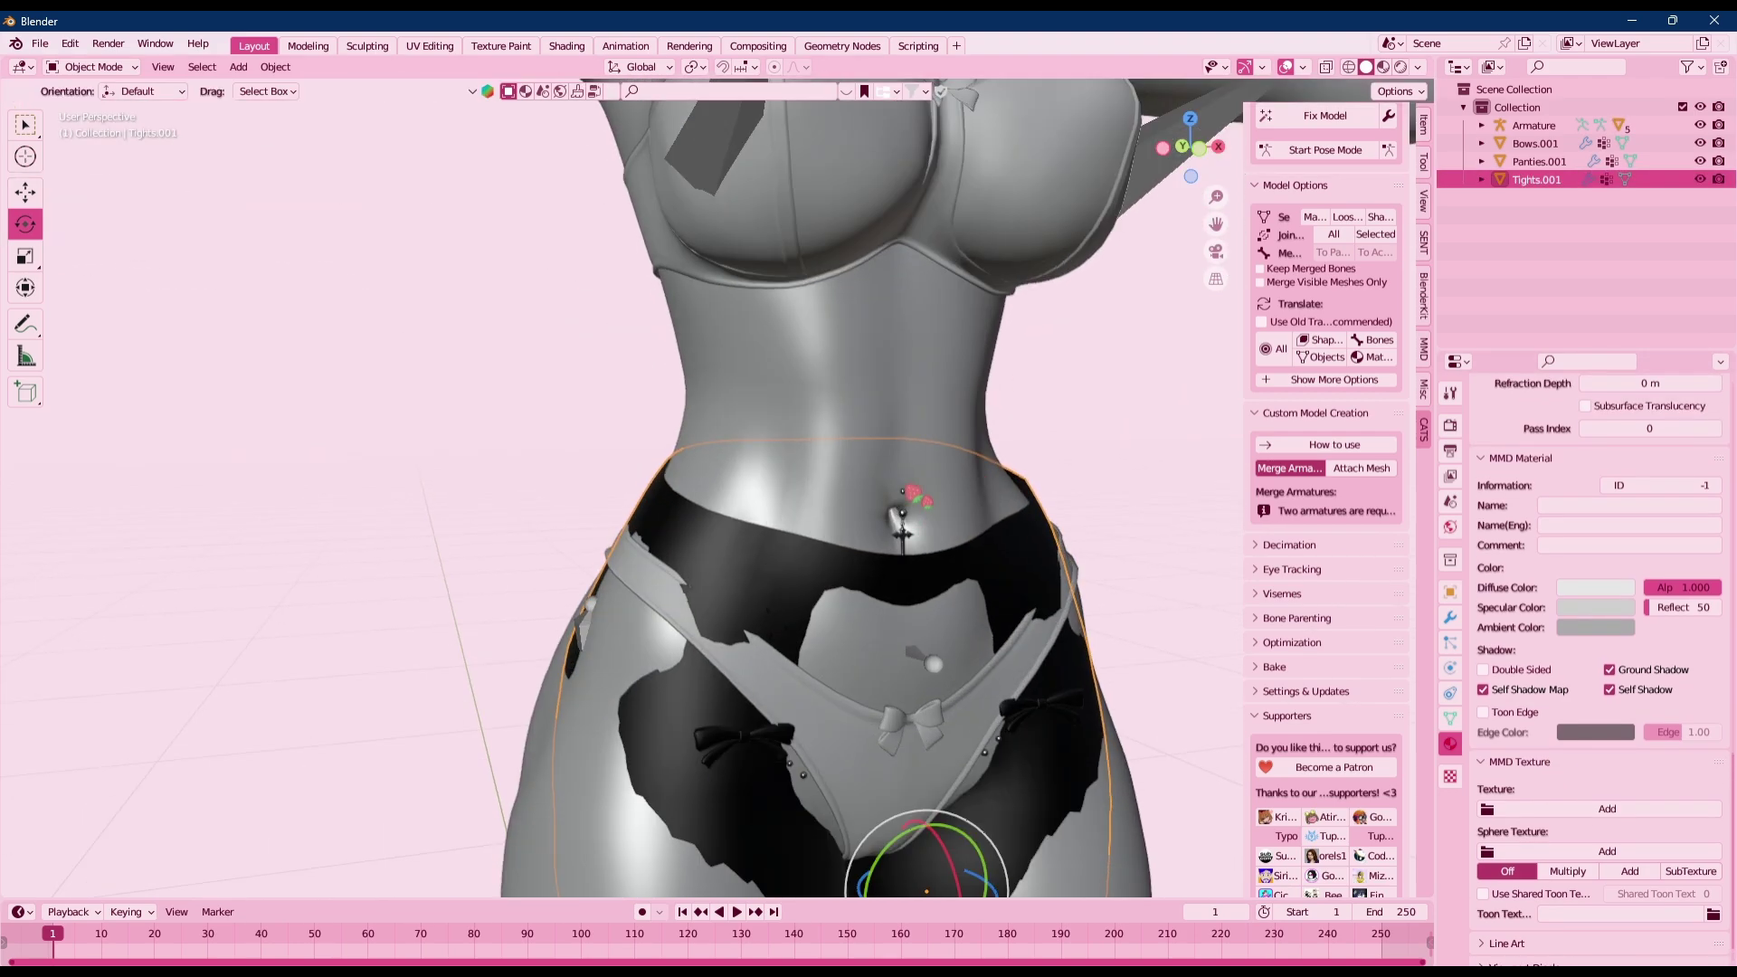
middle_click_drag(899, 486, 710, 615)
left_click(683, 619)
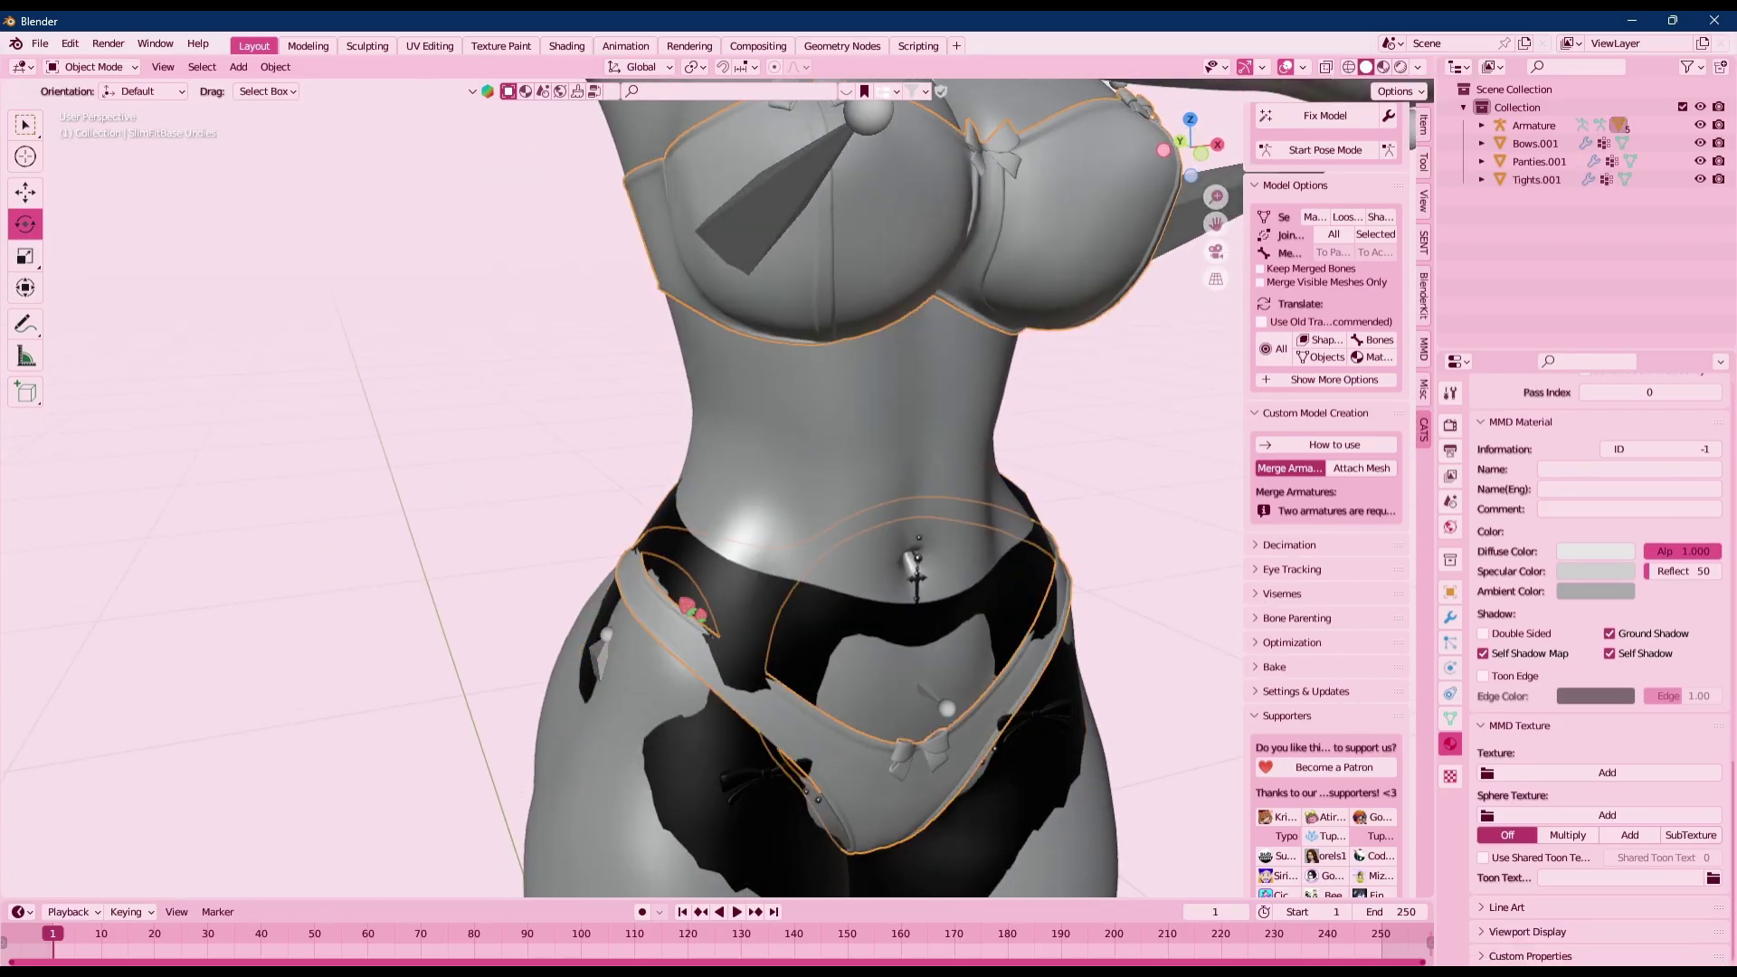
left_click(681, 599)
left_click(782, 208, "shift")
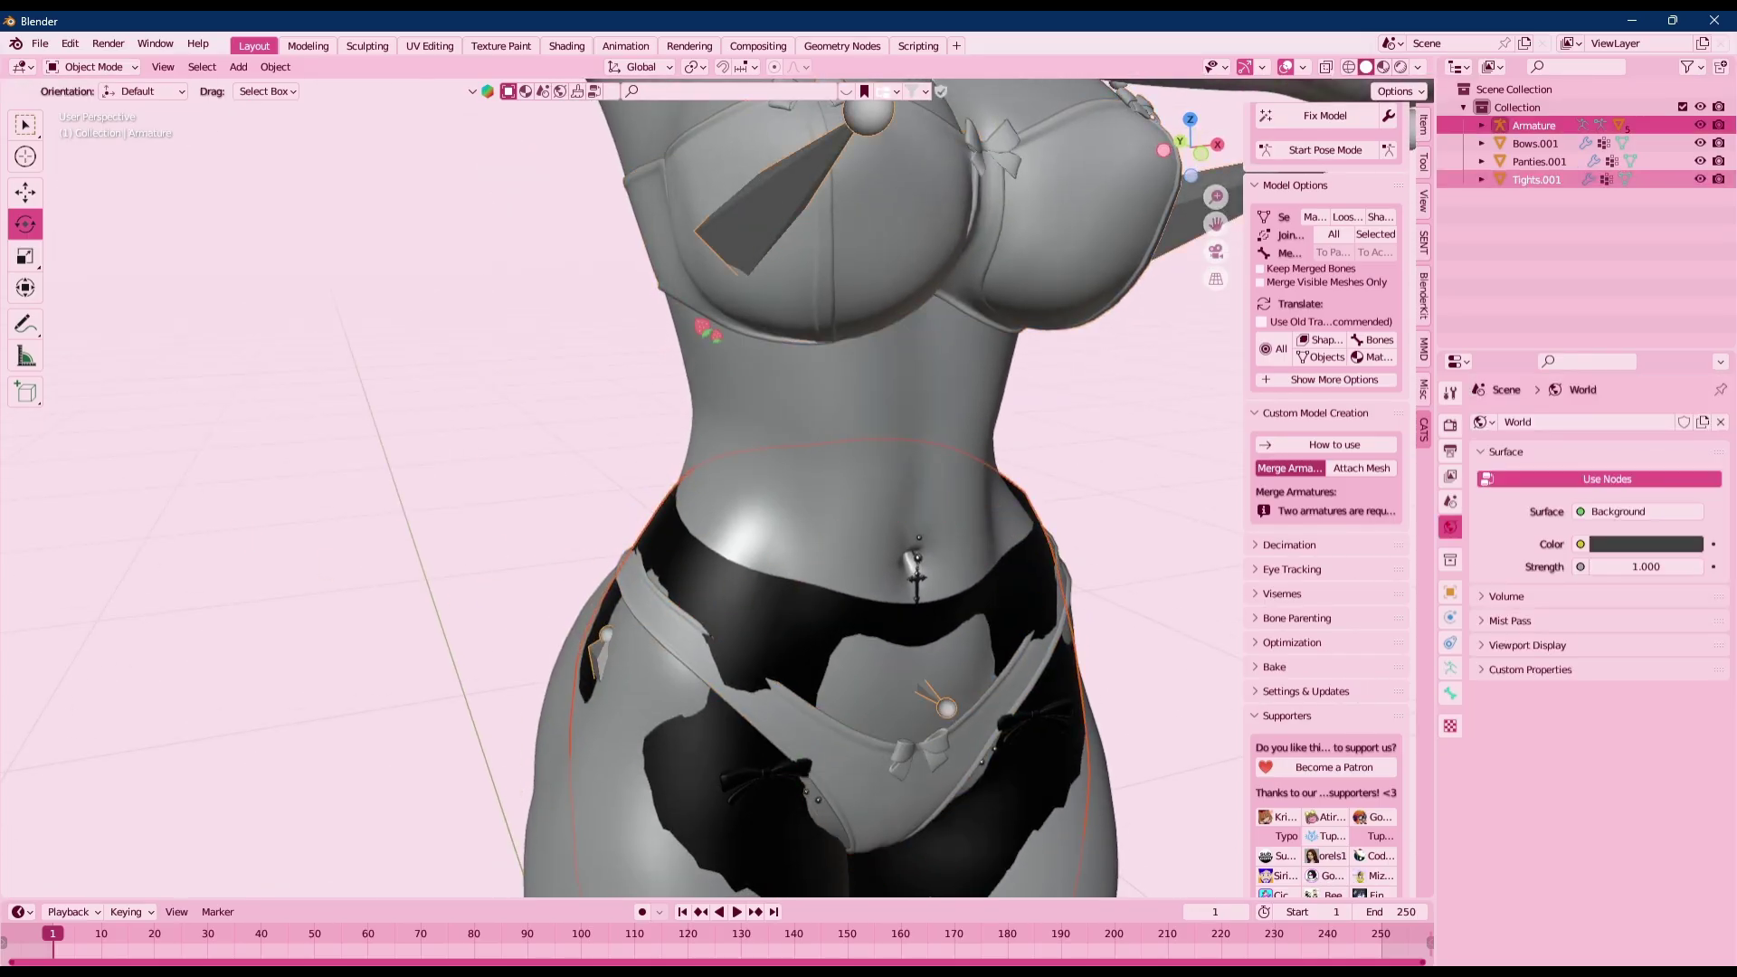
key("ctrl+p")
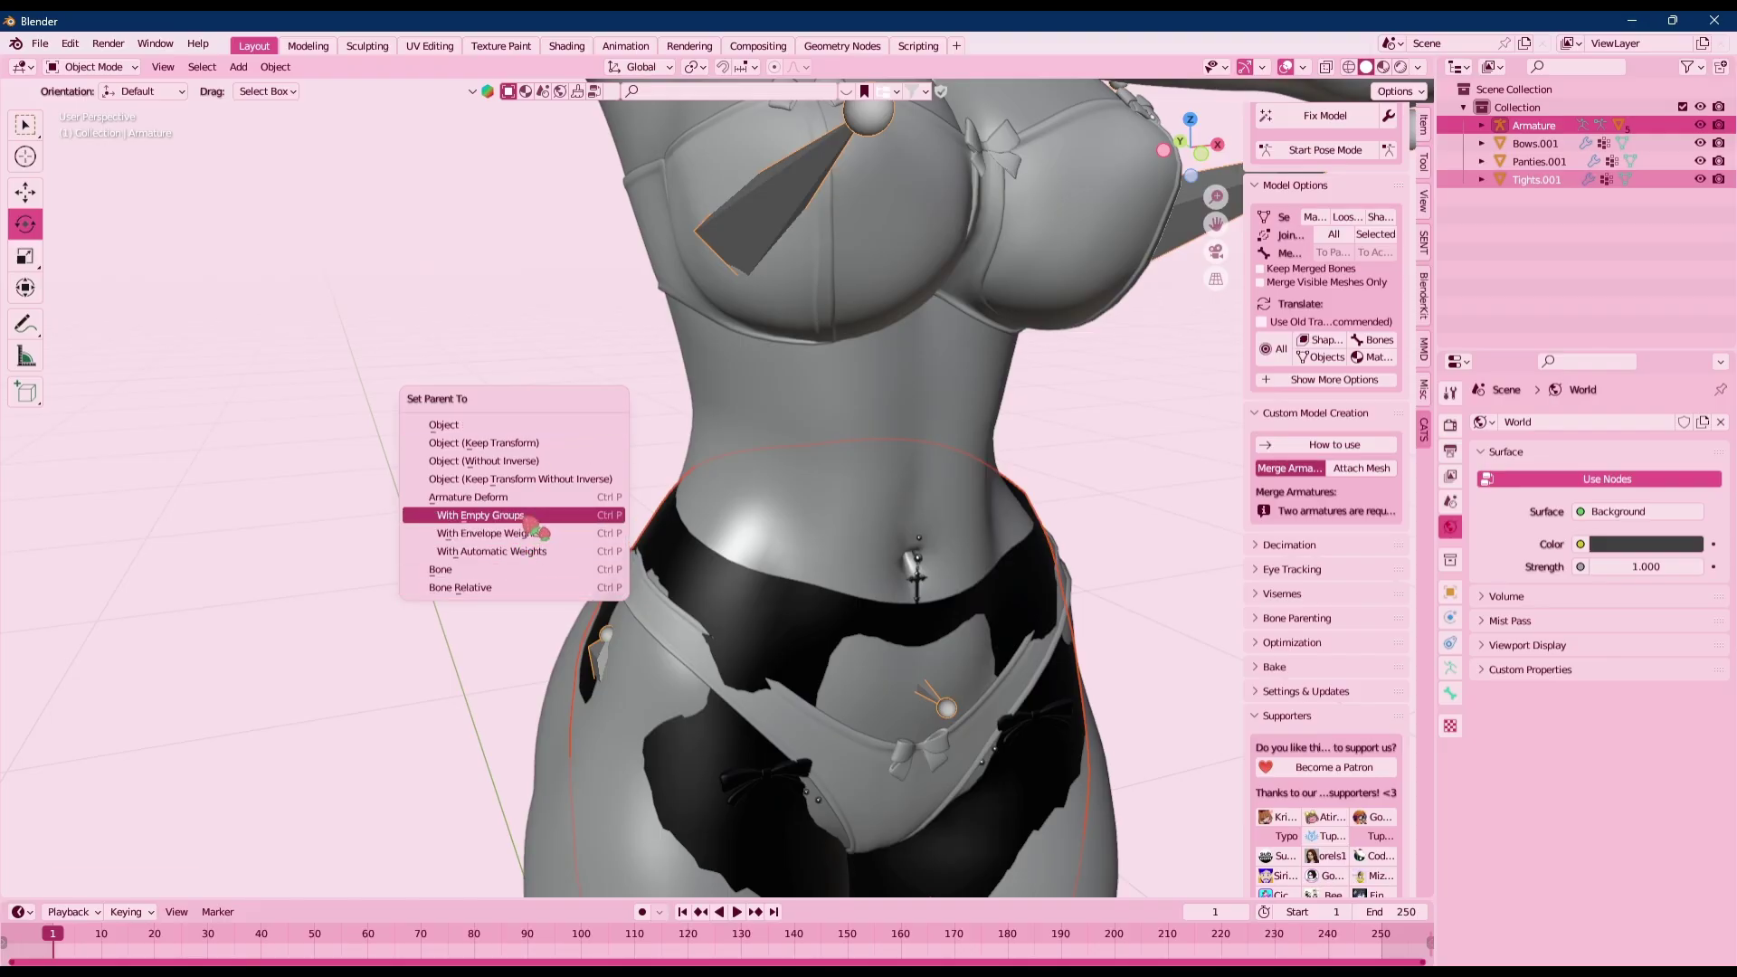
left_click(534, 525)
Parent the tights to the base armature again using With Automatic Weights, and clear the selection
scroll(534, 525, "down", 3)
middle_click_drag(533, 525, 915, 426)
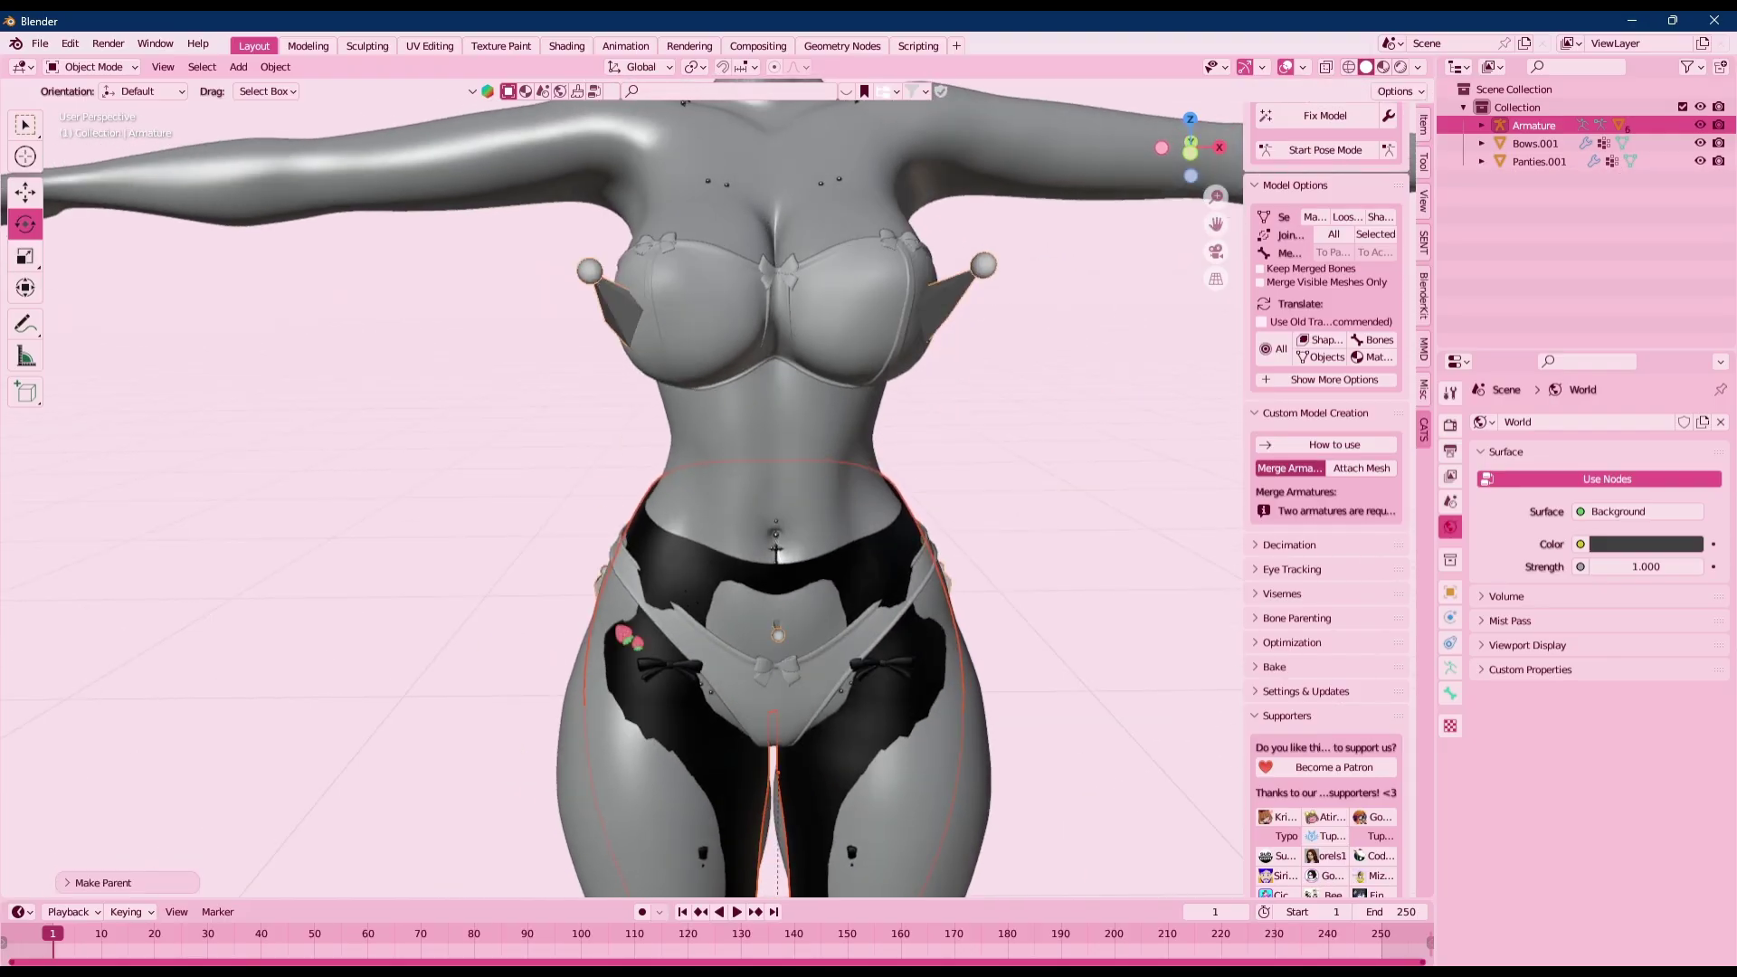
scroll(685, 623, "up", 3)
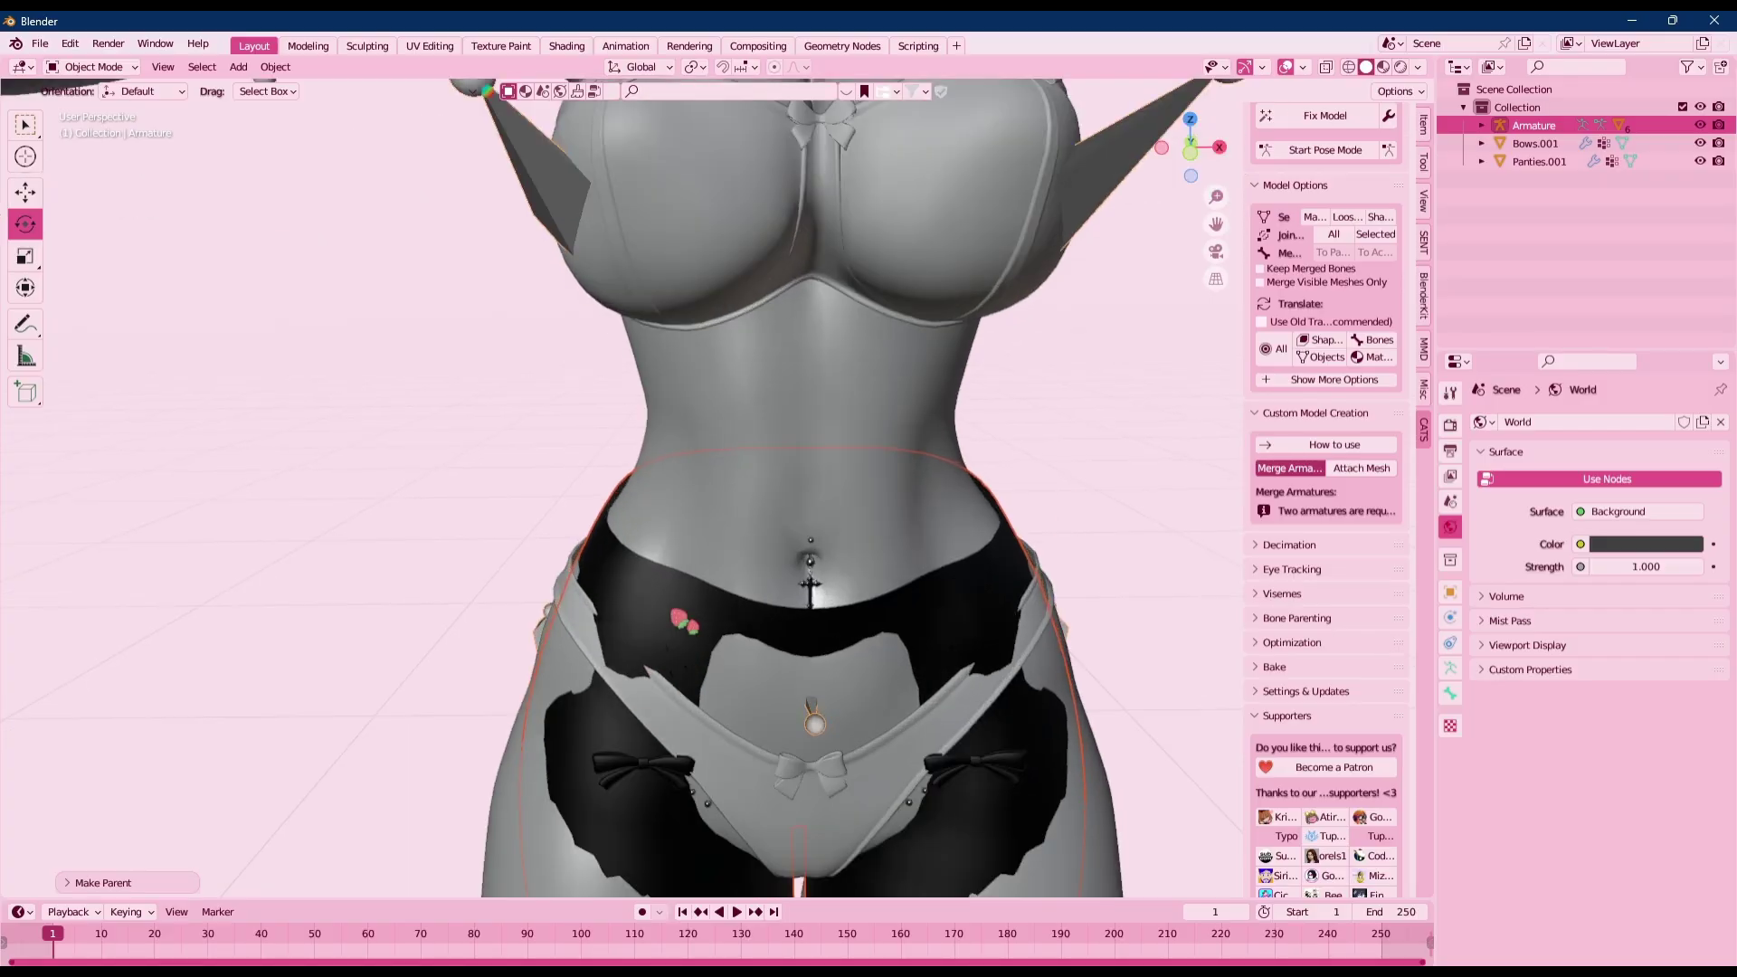
key("ctrl+p")
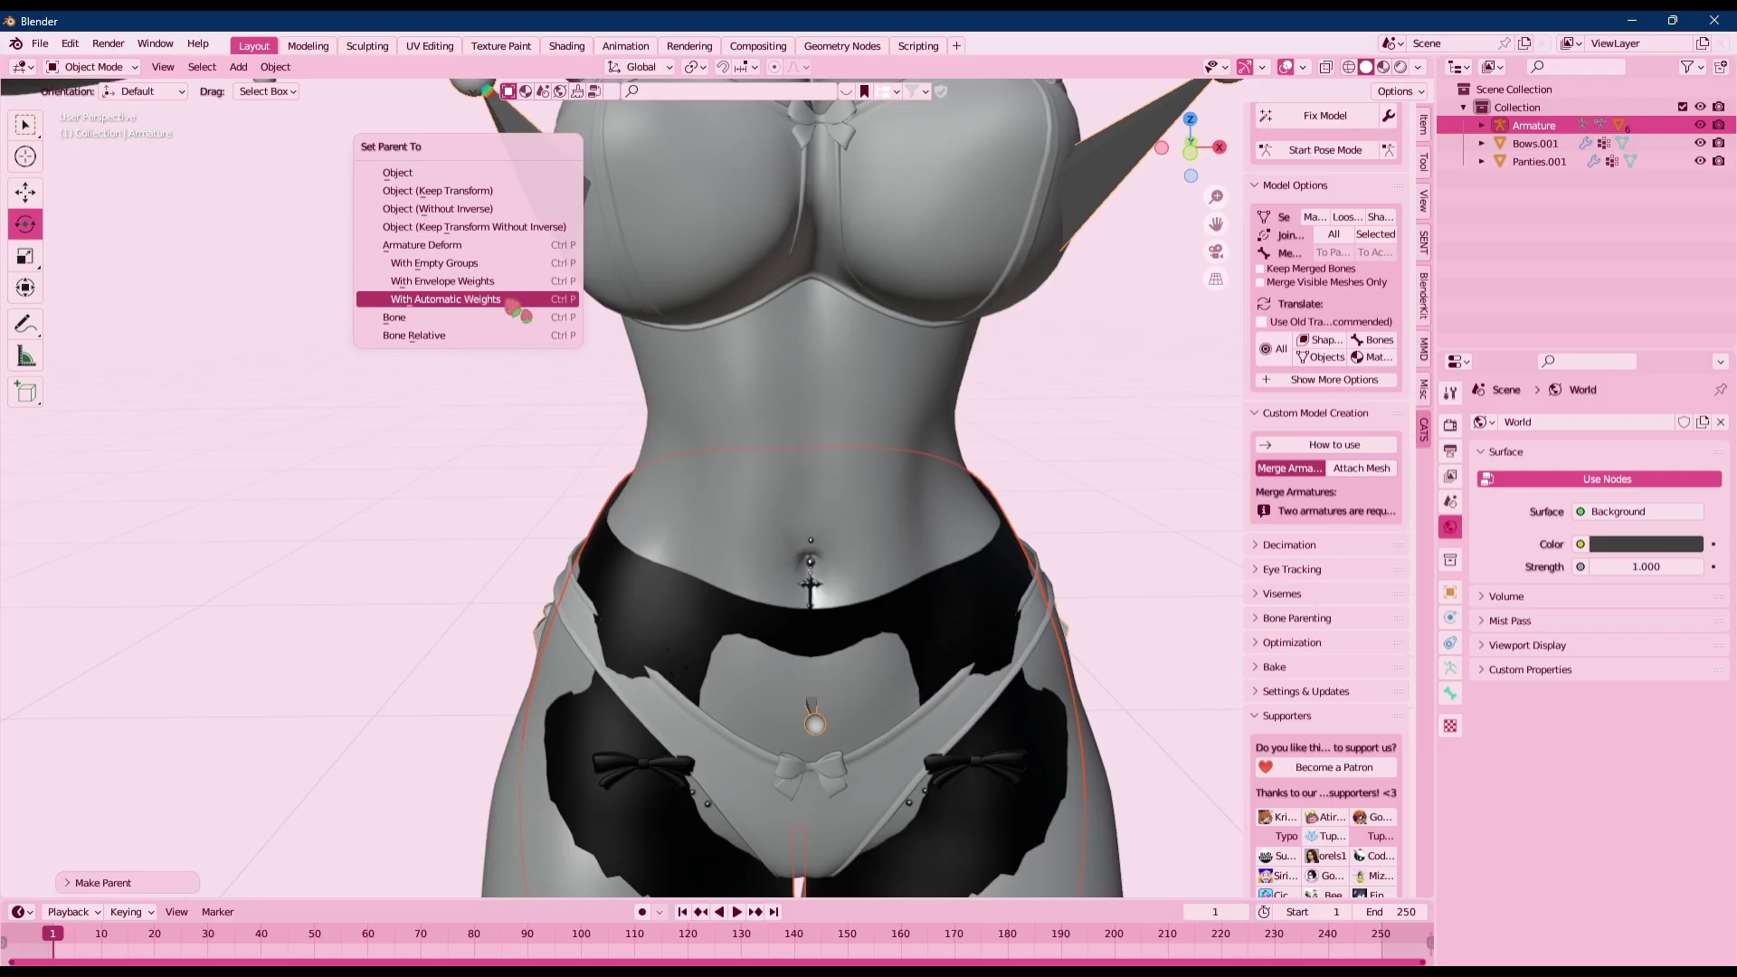
left_click(479, 300)
scroll(458, 604, "down", 4)
left_click(470, 601)
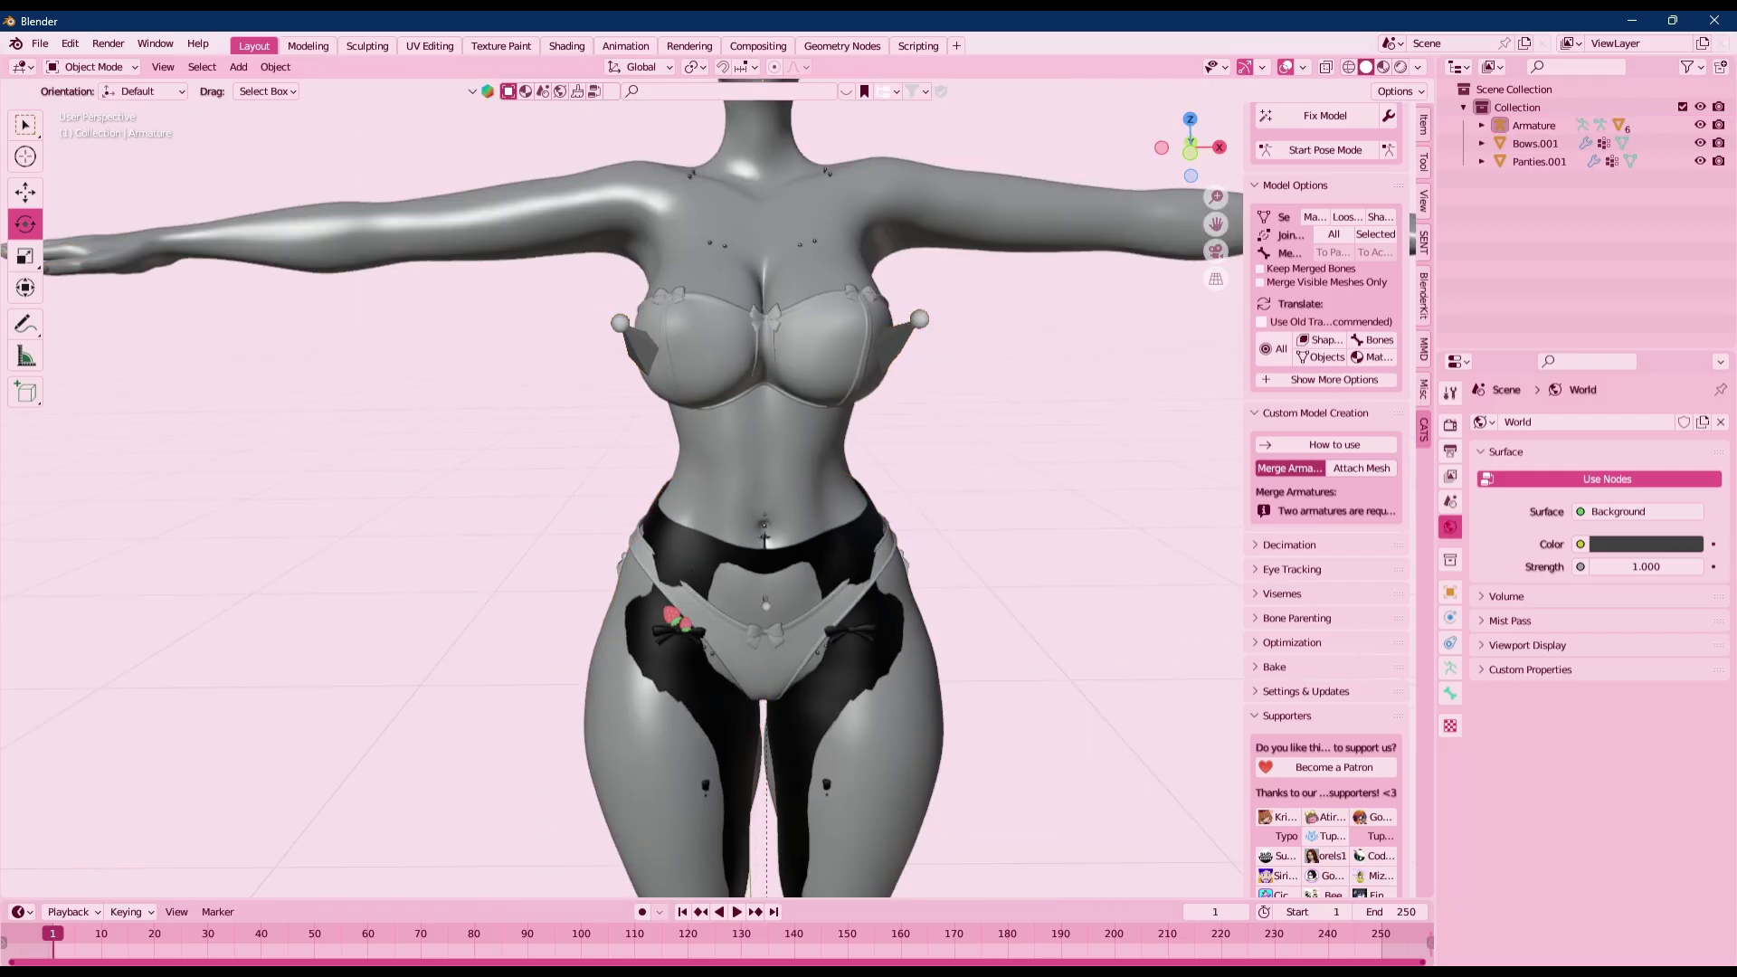
Try moving the base armature to check whether the tights follow it, and cancel the move
scroll(668, 579, "up", 2)
scroll(798, 602, "down", 3)
middle_click_drag(671, 553, 699, 648)
scroll(698, 648, "down", 3)
scroll(778, 619, "up", 5)
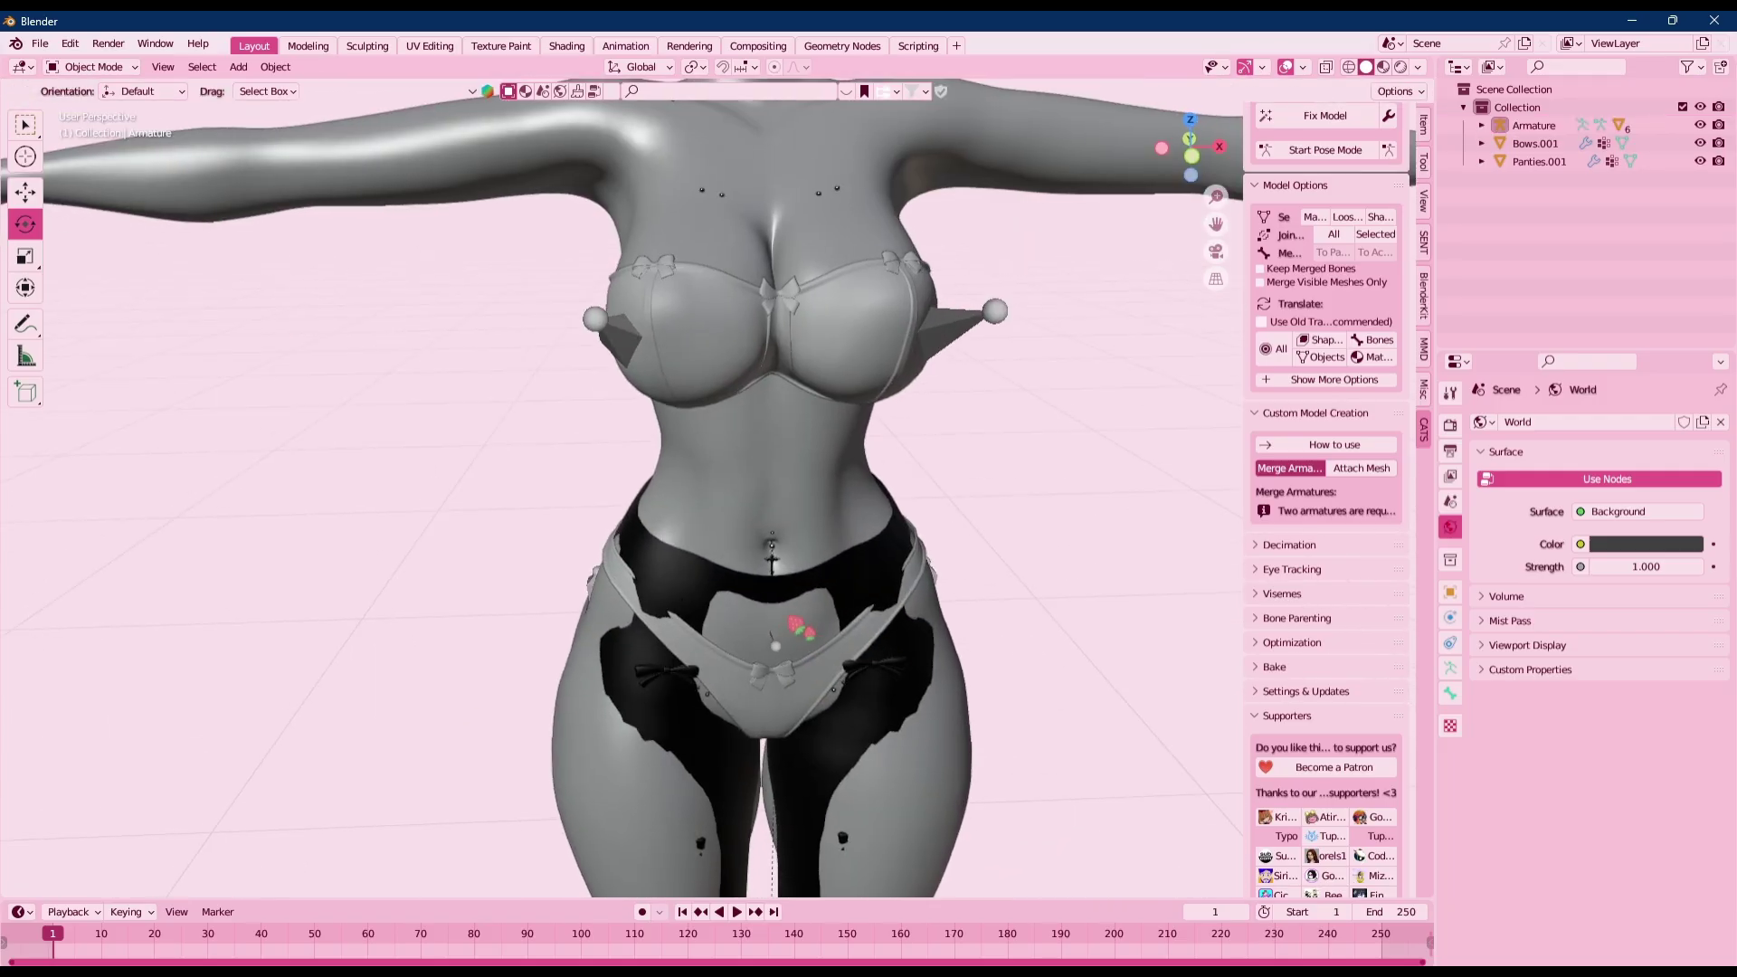
left_click(772, 559)
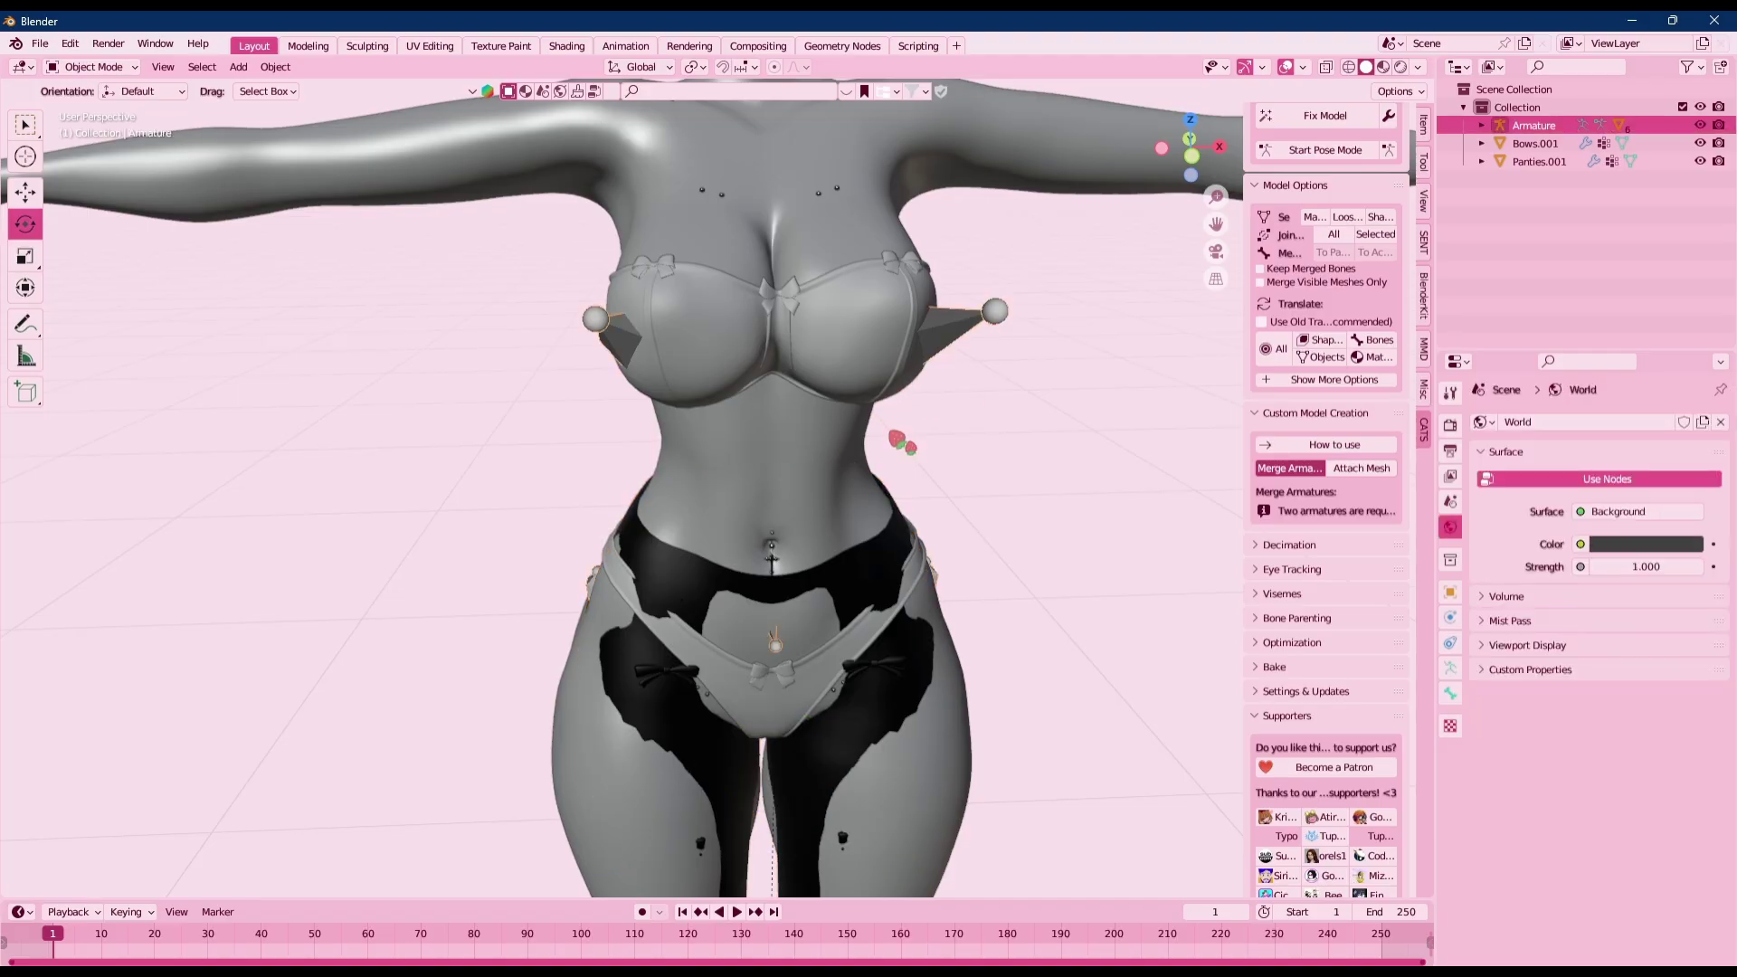
key("g")
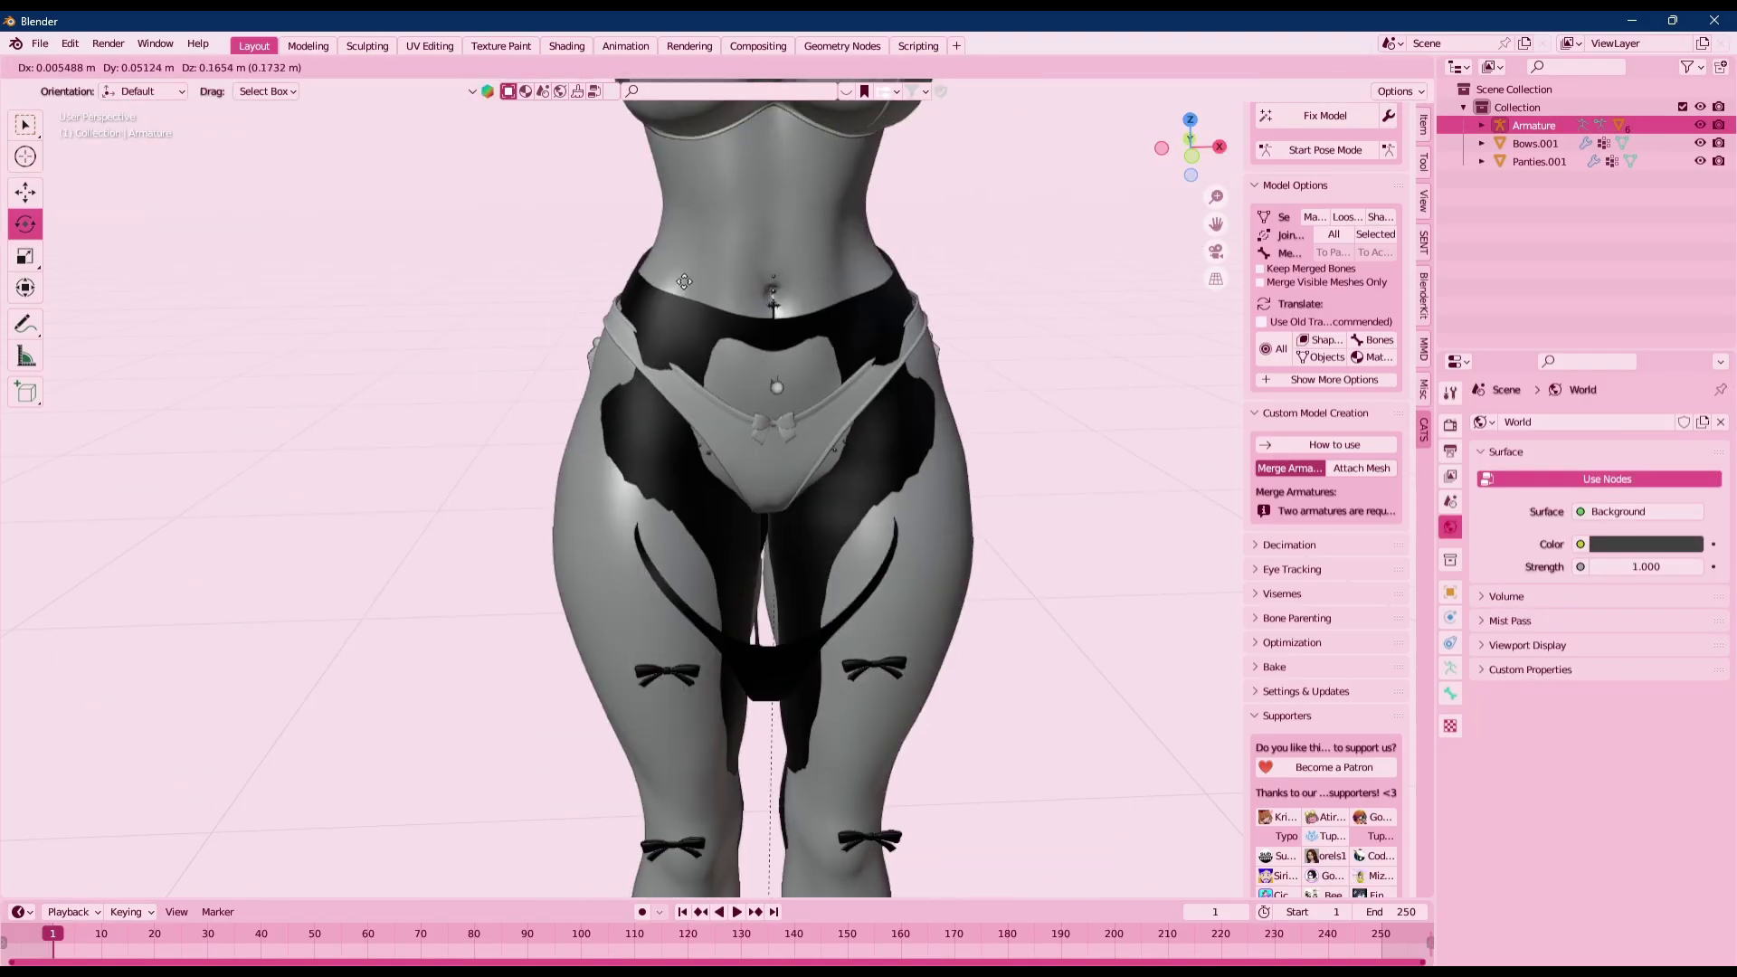
key("Escape")
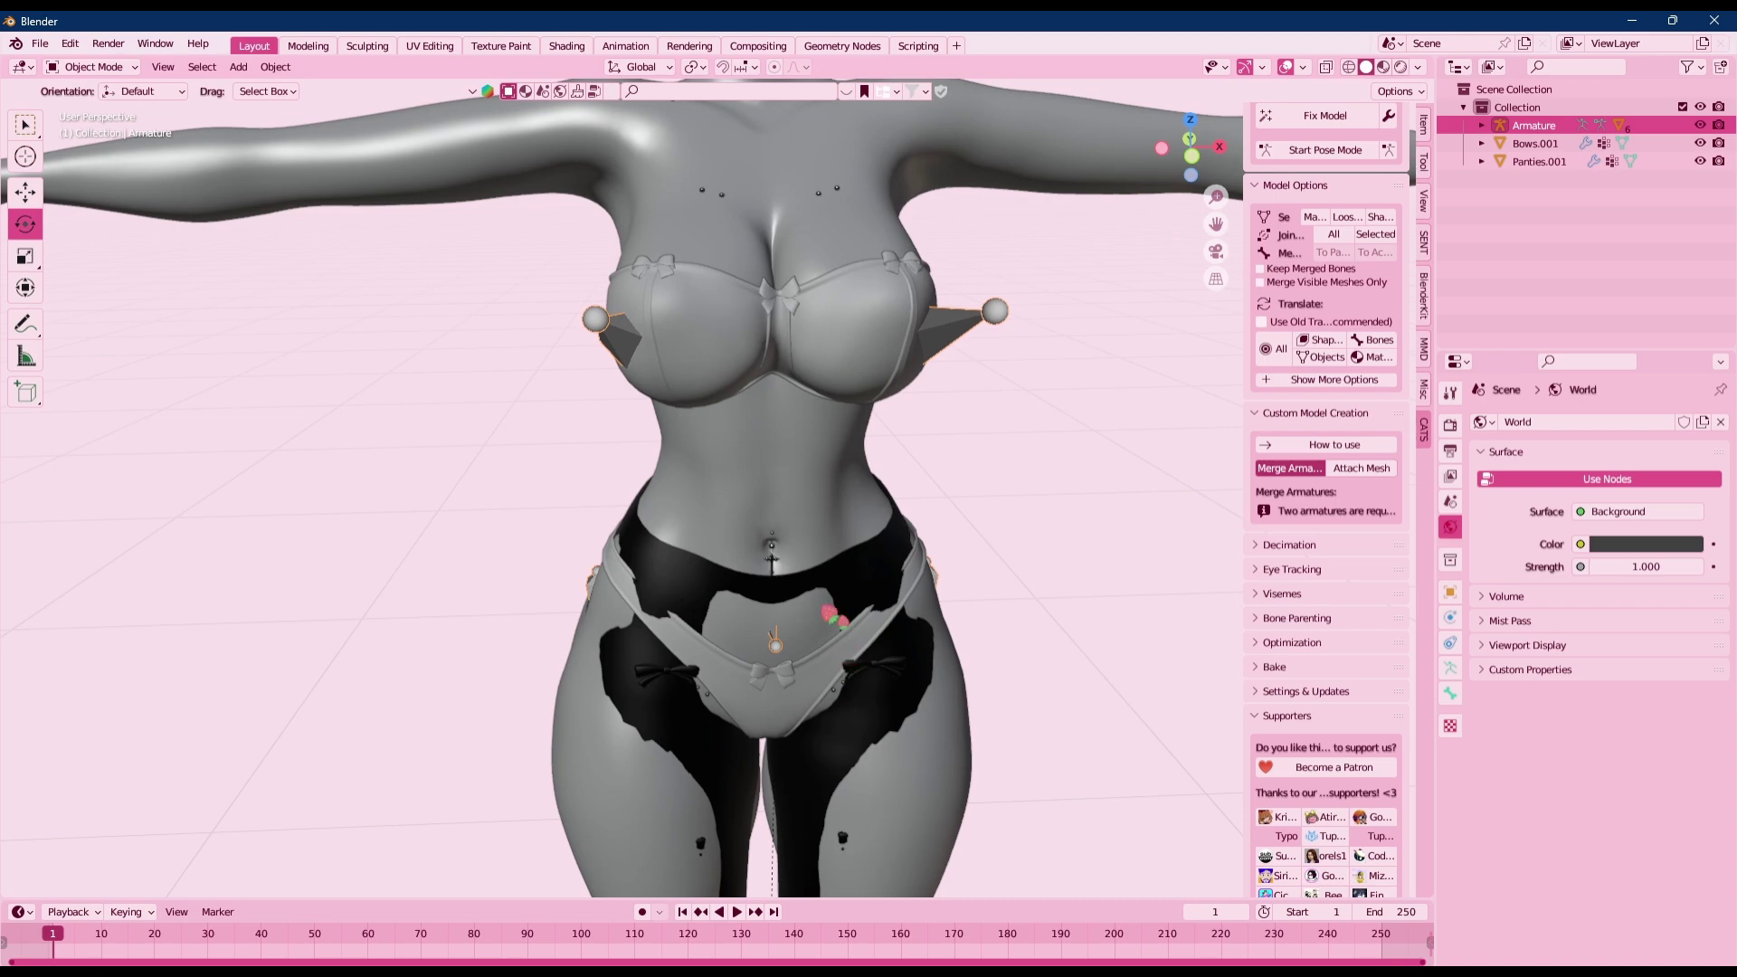
Parent the bows to the base armature with Armature Deform, With Empty Groups
left_click(653, 674)
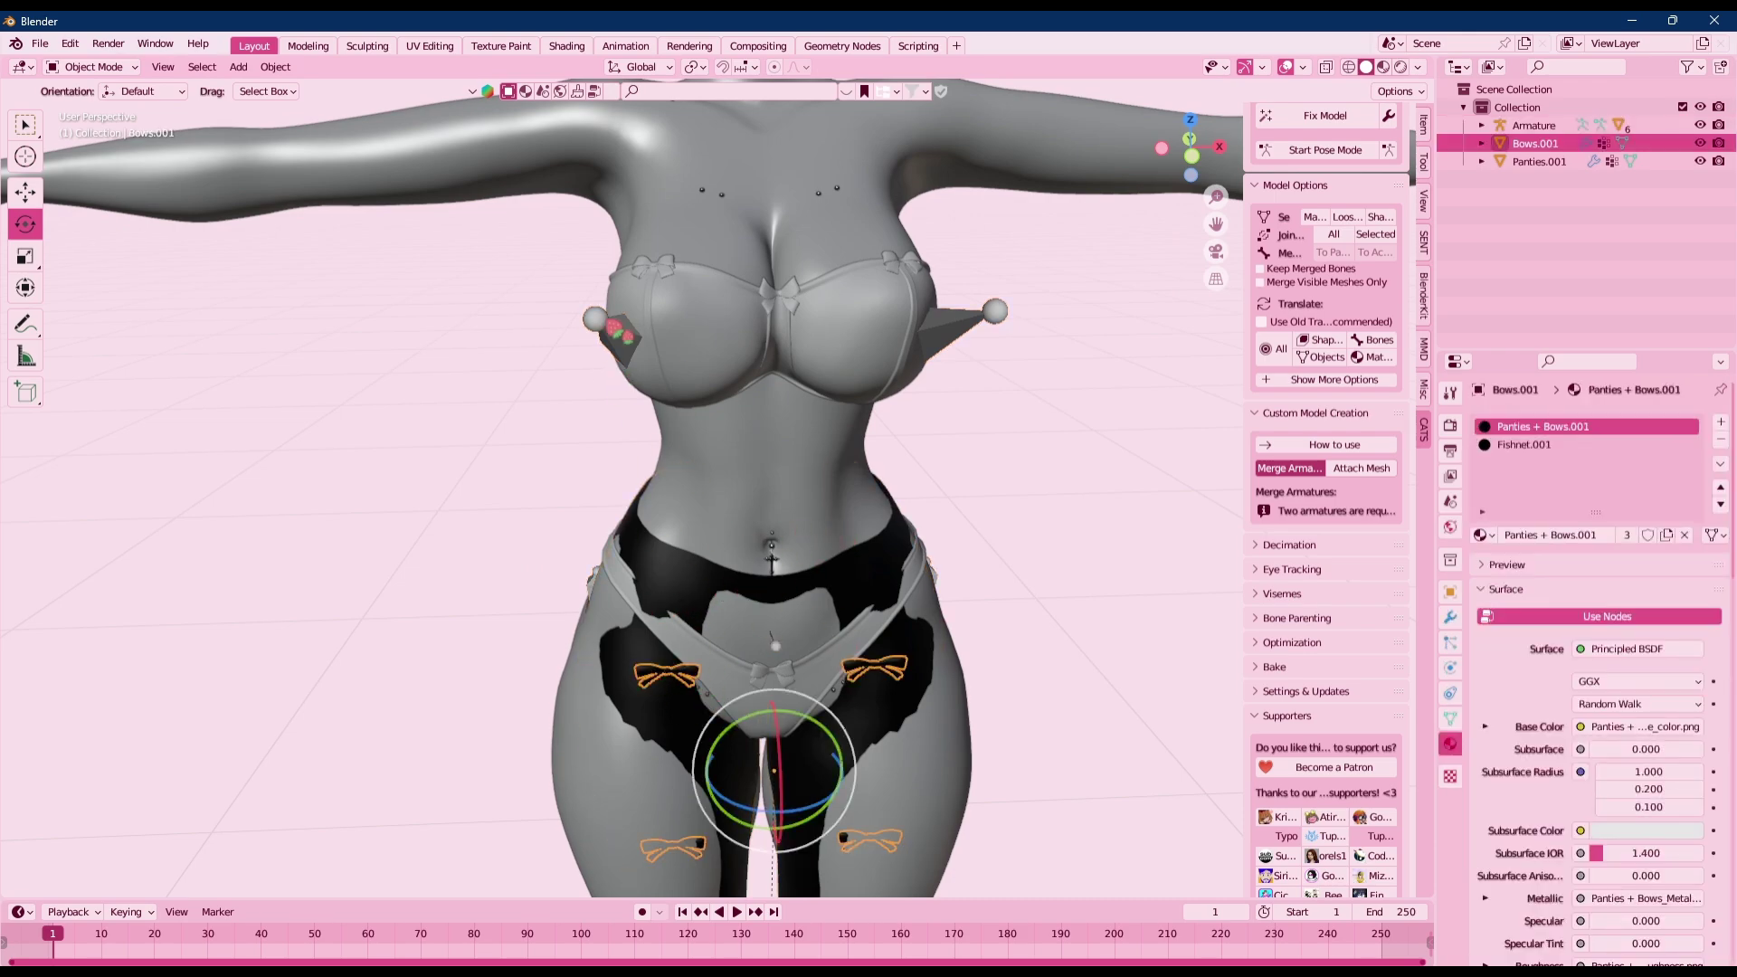
left_click(611, 335, "shift")
key("ctrl+p")
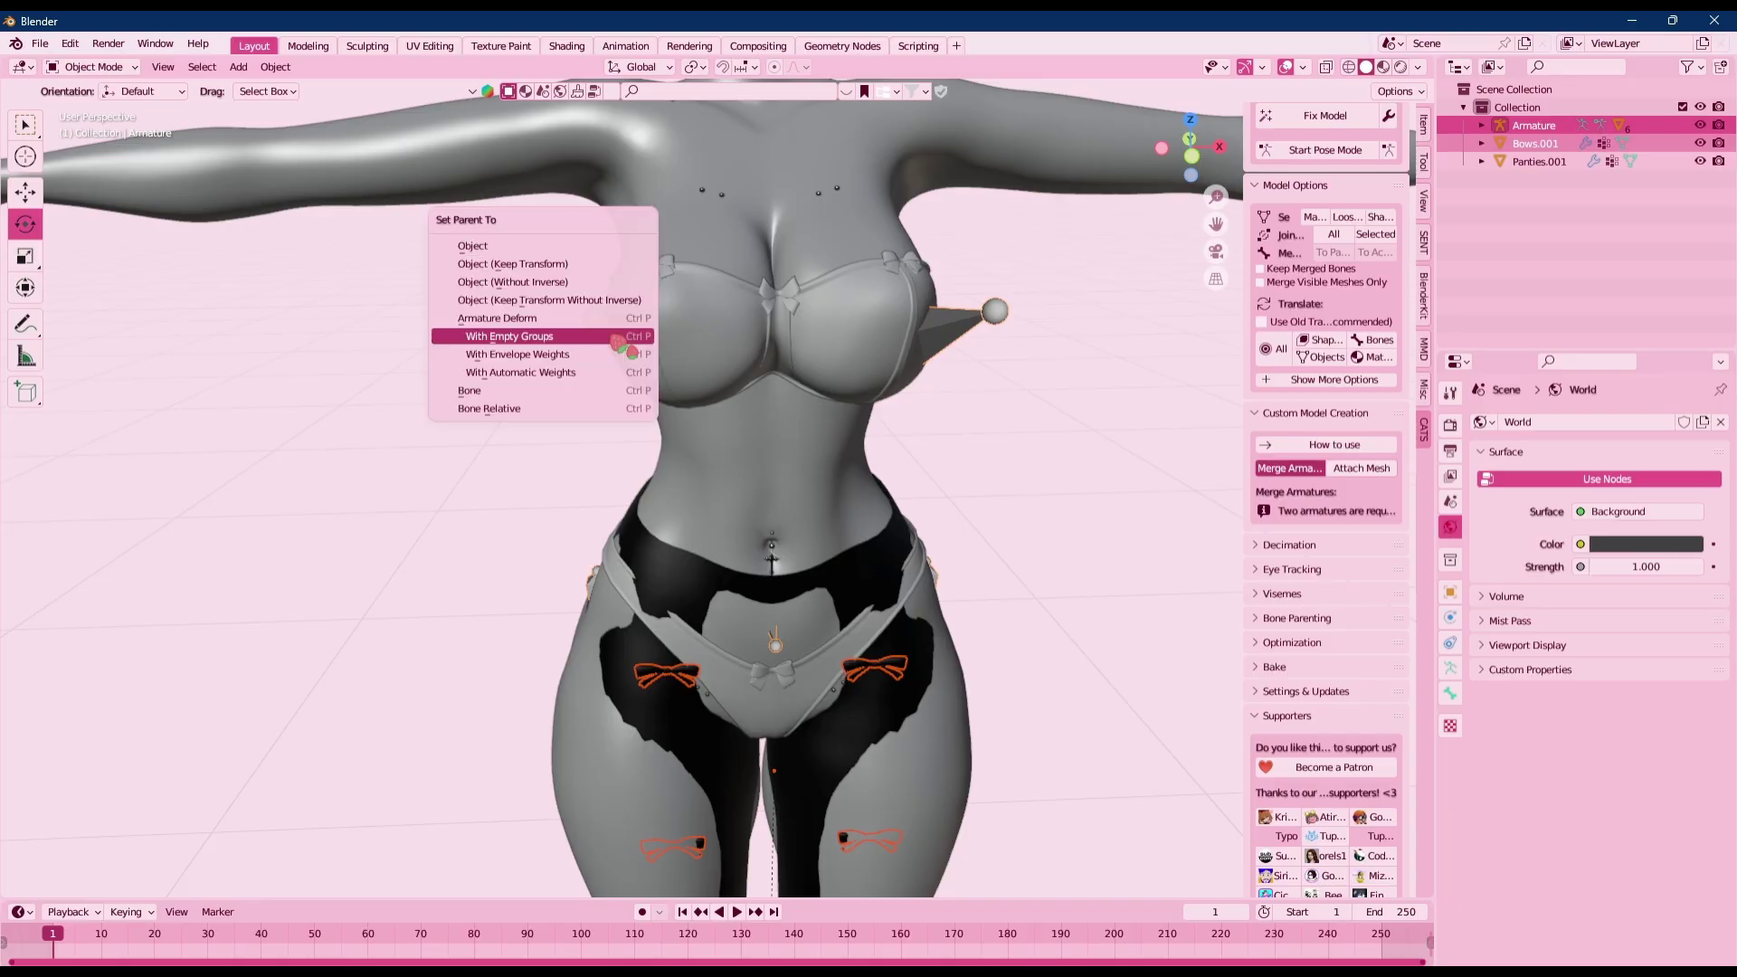
left_click(617, 340)
Try moving the base armature to check whether the bows follow it, and cancel the move
left_click(778, 648)
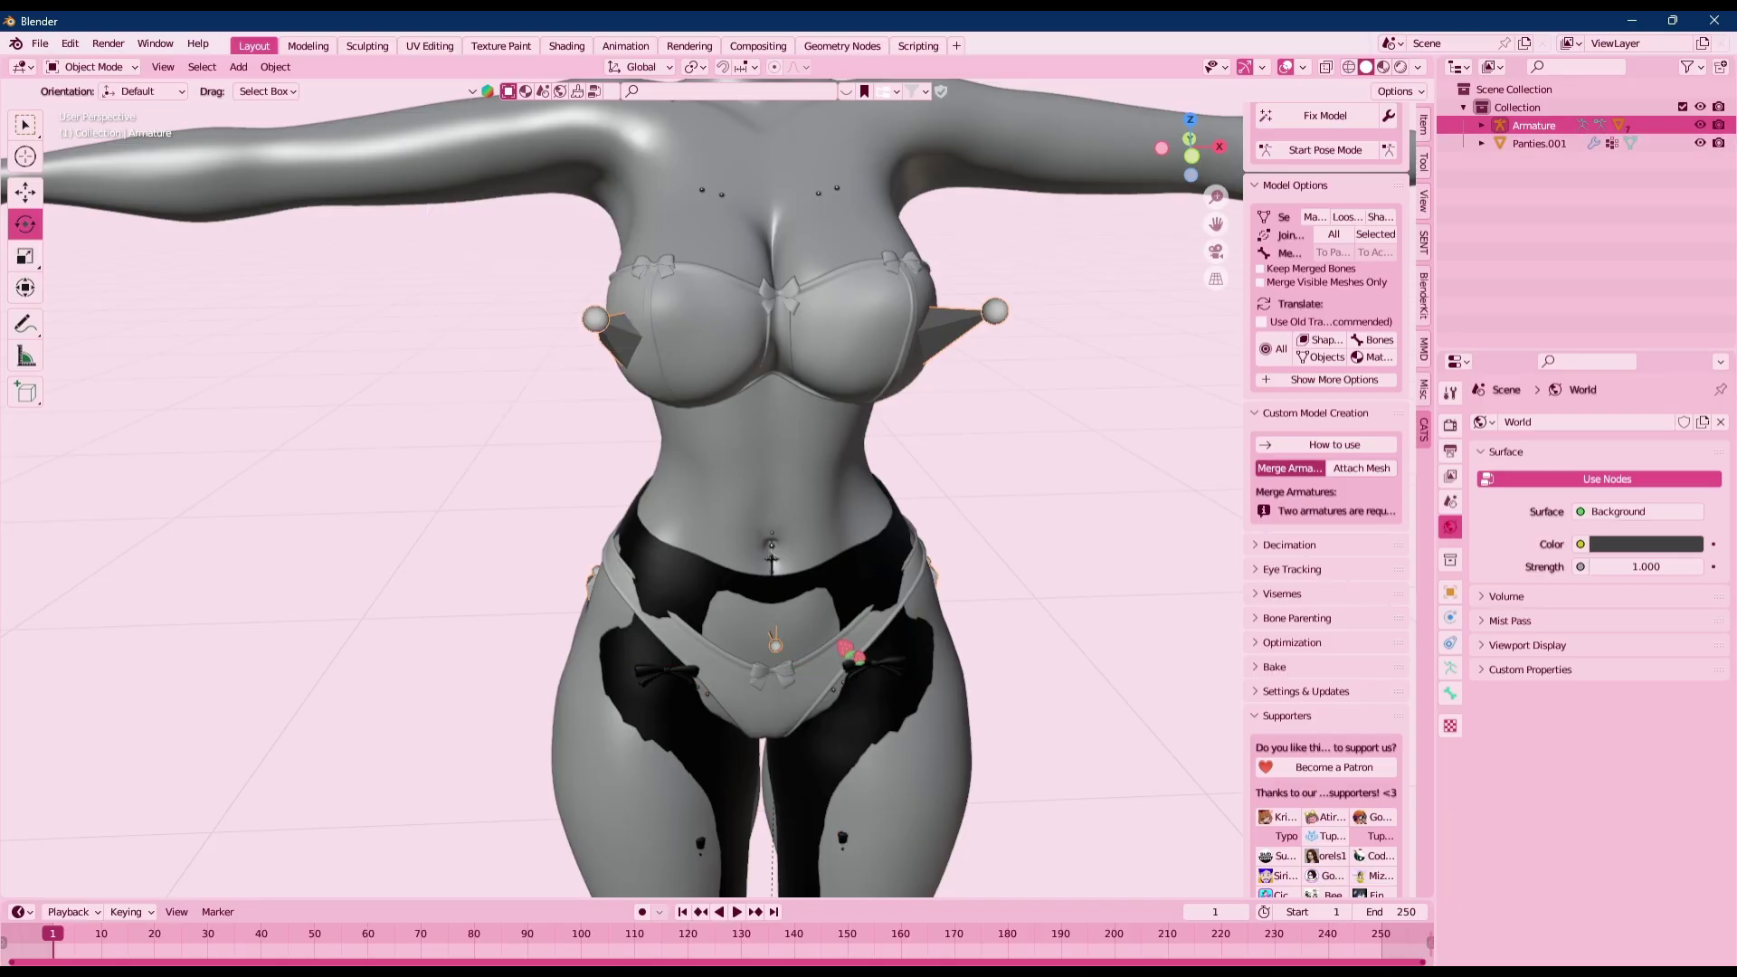
key("g")
right_click(917, 573)
left_click(999, 312)
left_click(998, 311)
Examine the base armature's bones around the chest, hips, face and top of the head
middle_click_drag(945, 392, 722, 615, "shift")
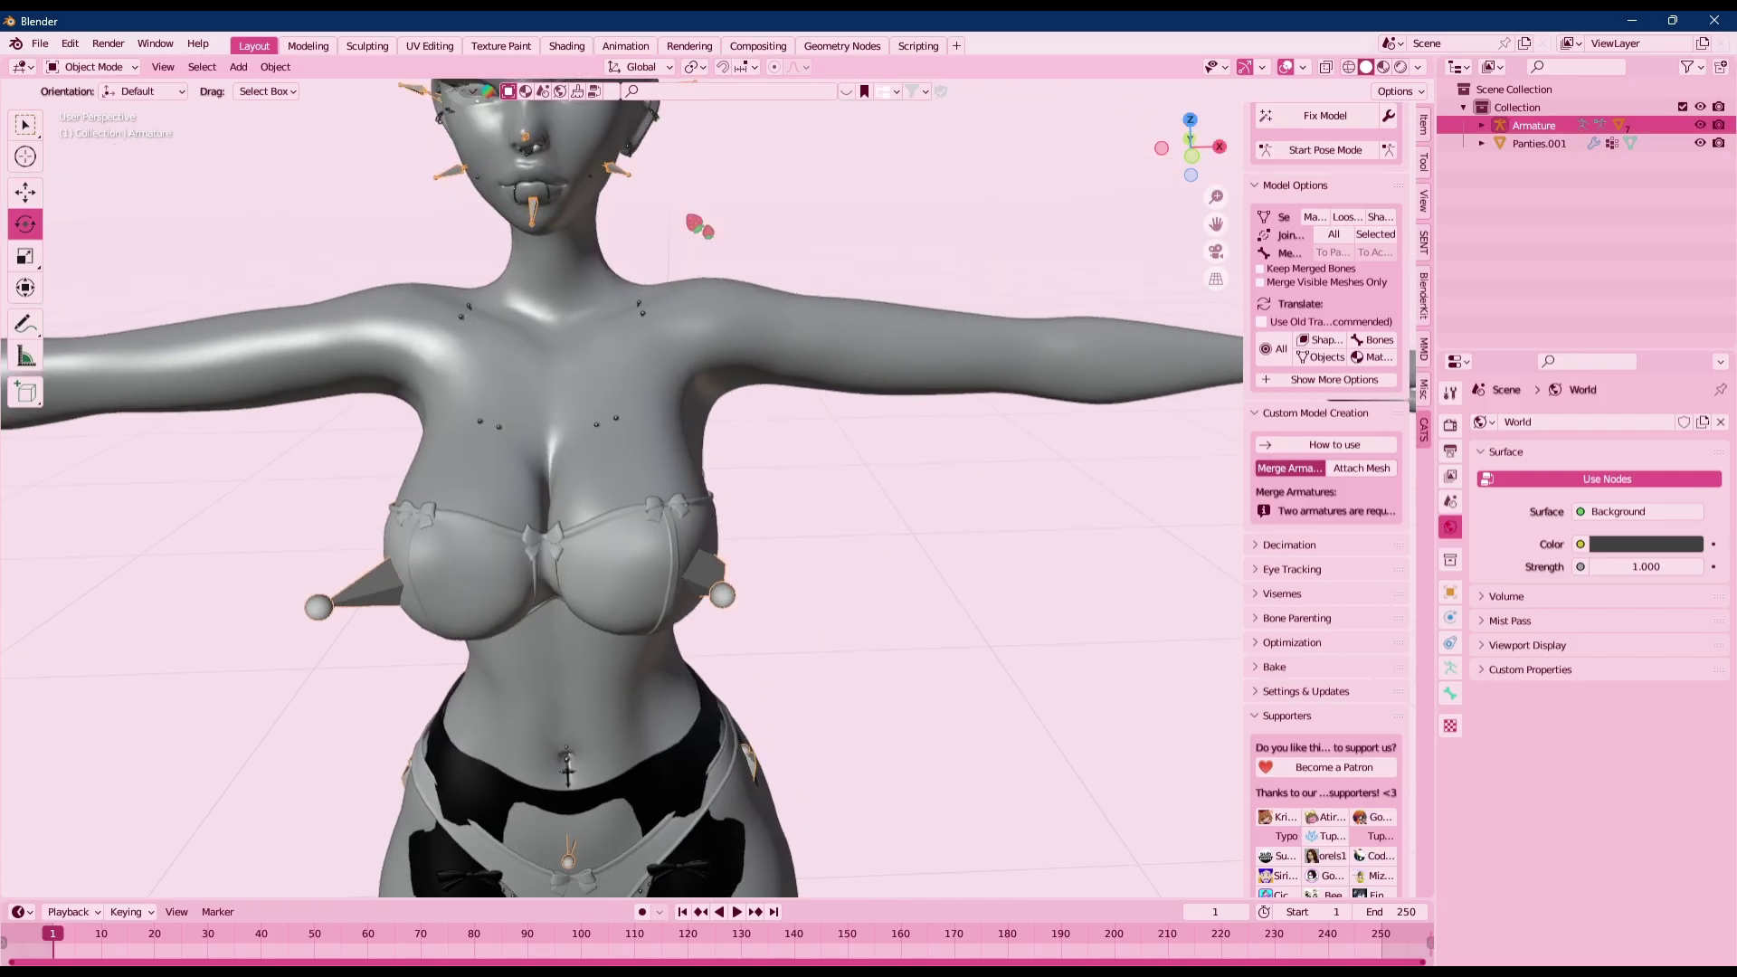
middle_click_drag(690, 215, 708, 358, "shift")
left_click(744, 287)
middle_click_drag(689, 609, 773, 220, "shift")
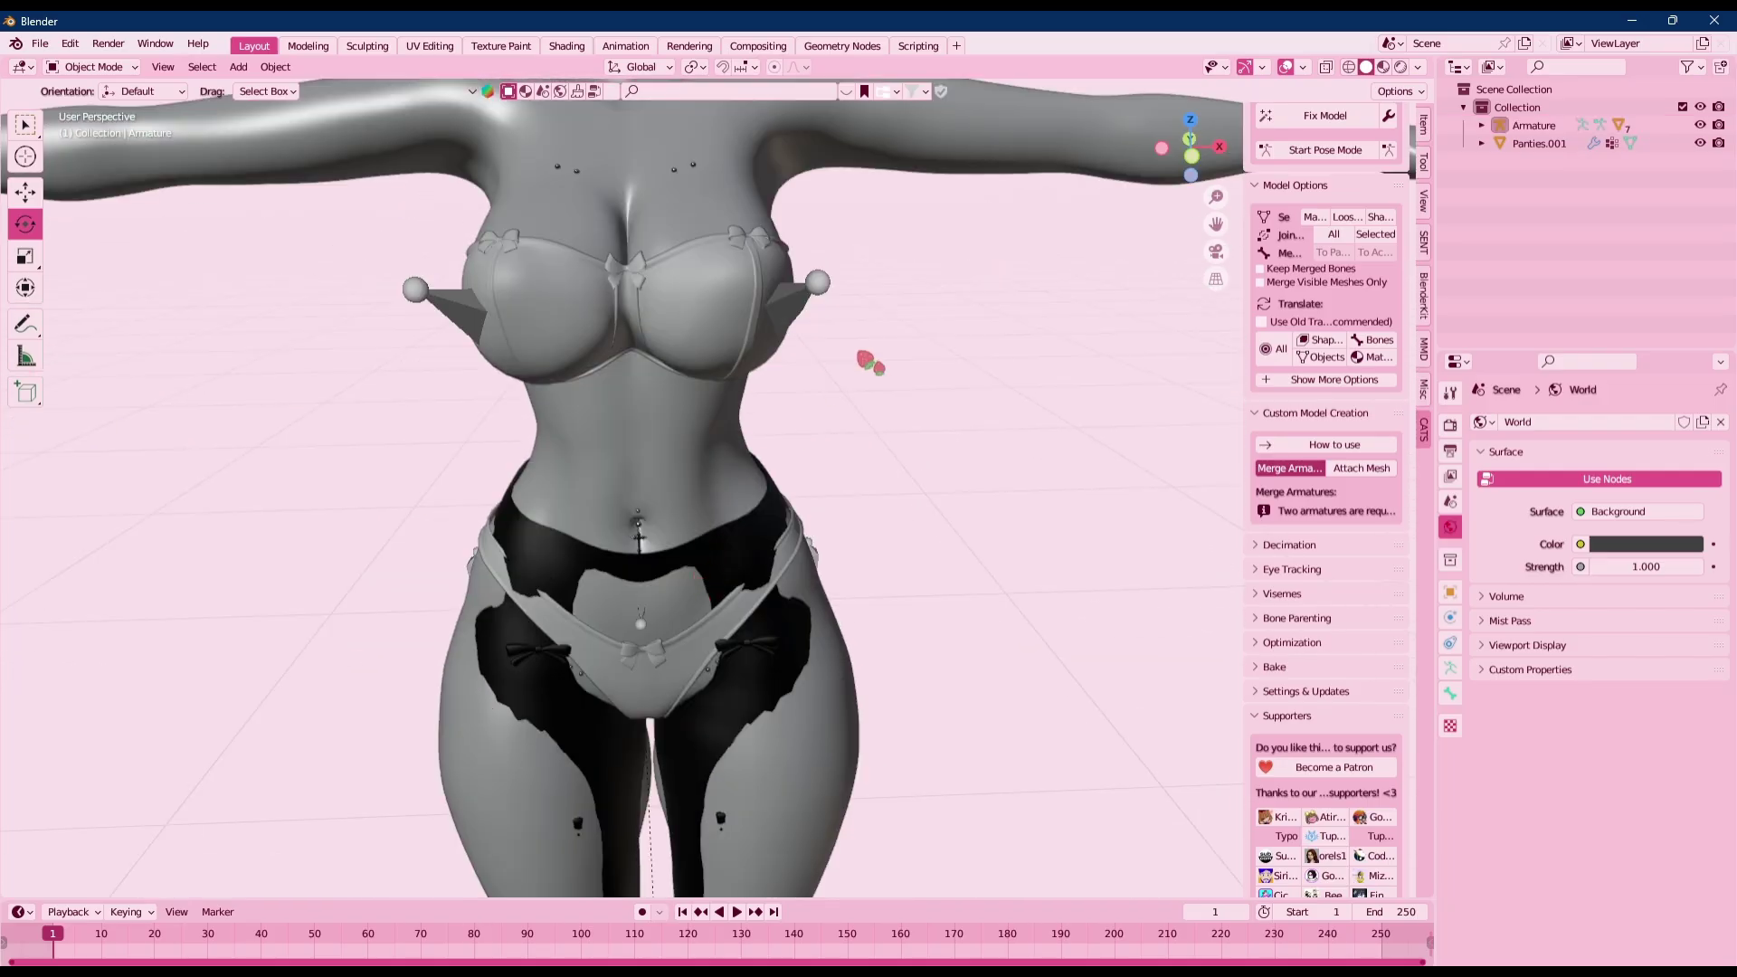
middle_click_drag(864, 429, 871, 654, "shift")
scroll(844, 490, "down", 2)
middle_click_drag(845, 344, 814, 714, "shift")
scroll(772, 468, "up", 4)
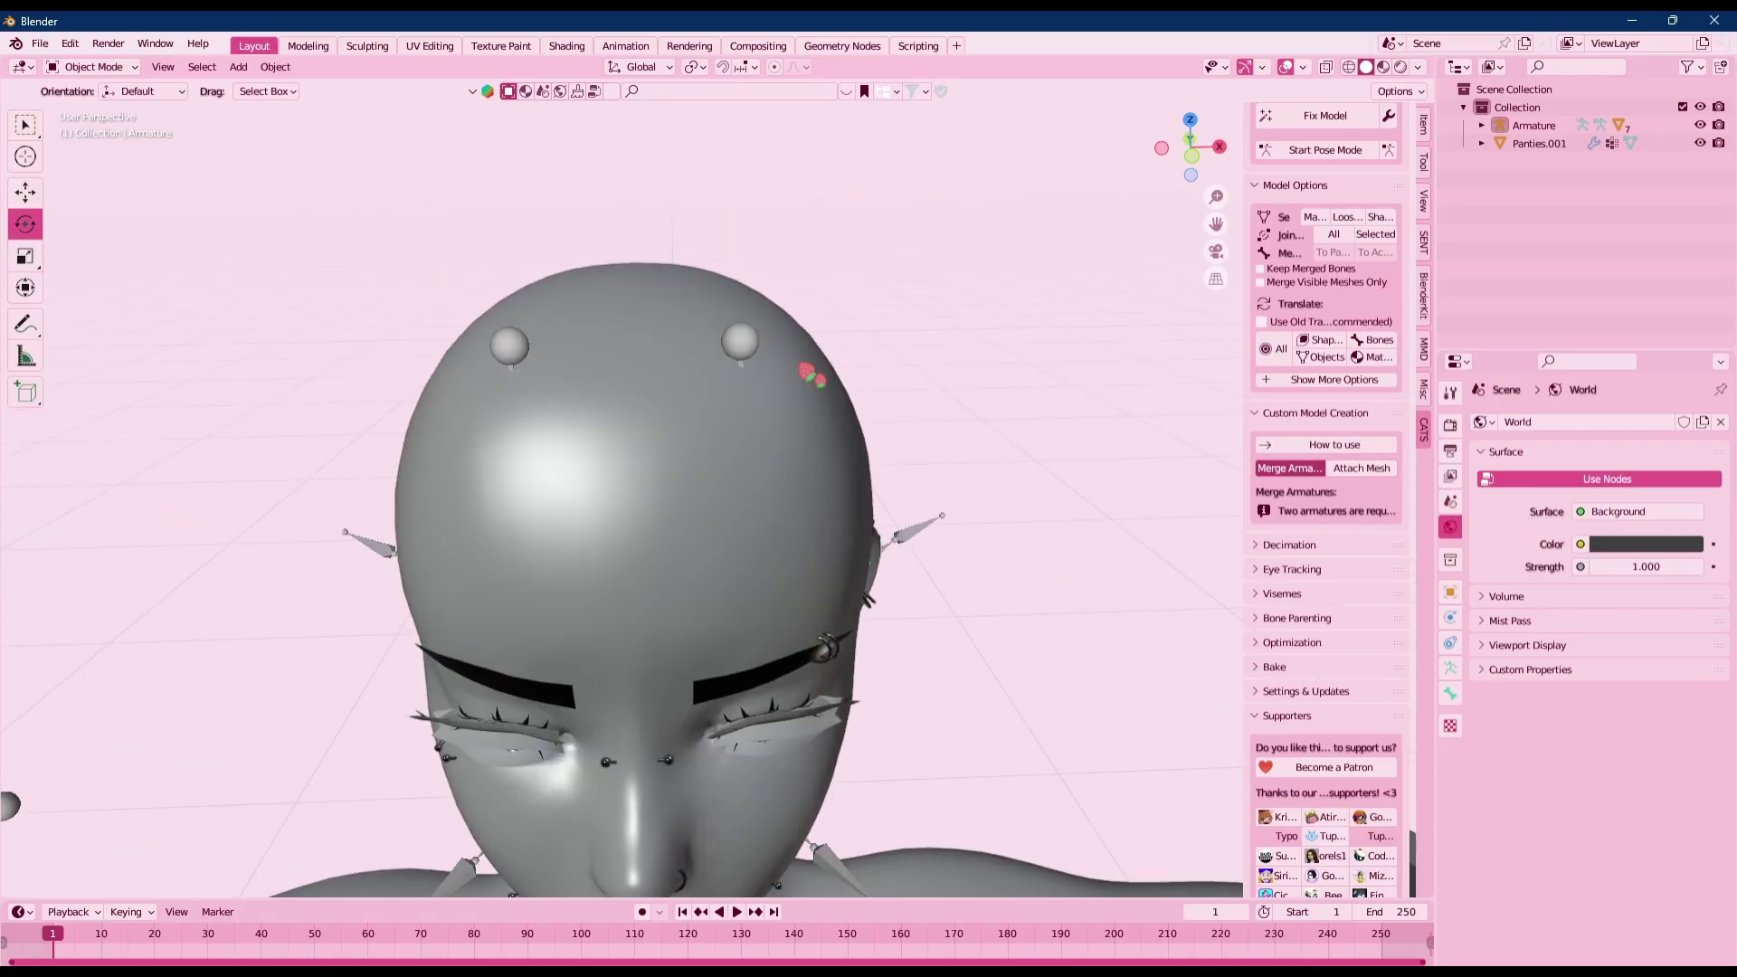
scroll(641, 412, "down", 2)
scroll(784, 605, "down", 2)
scroll(1329, 399, "up", 2)
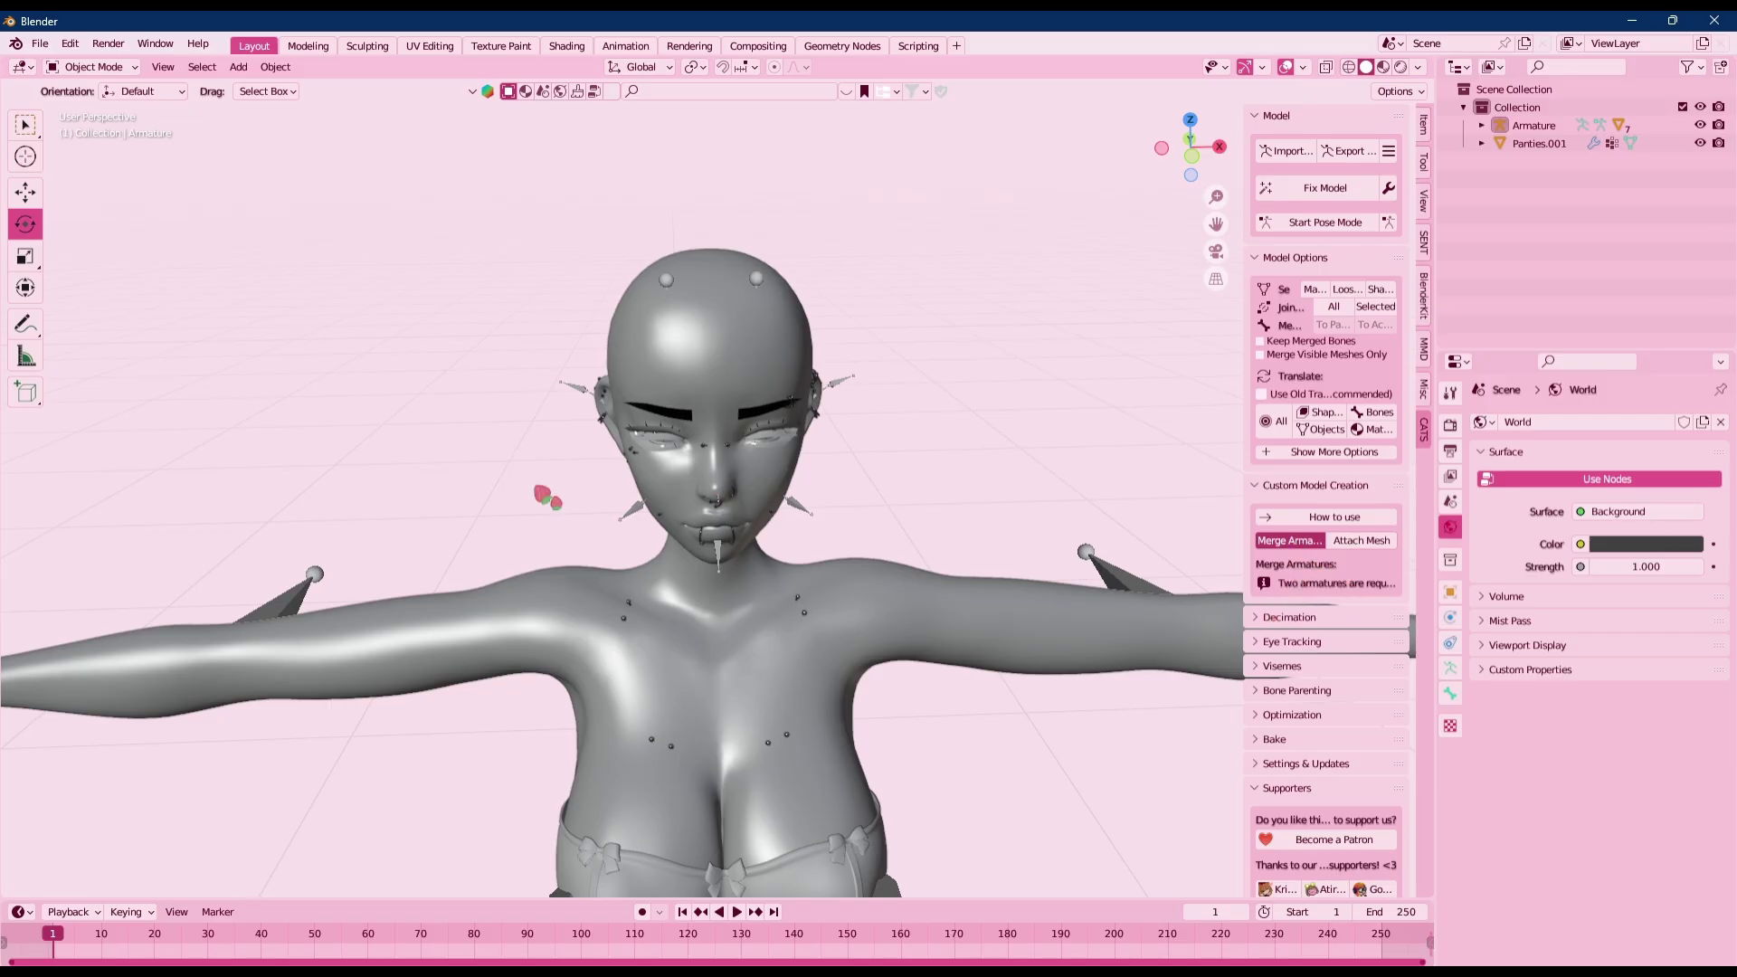
Import the clothing model file with its own armature and meshes into the scene
scroll(541, 494, "down", 2)
left_click(40, 43)
mouse_move(118, 291)
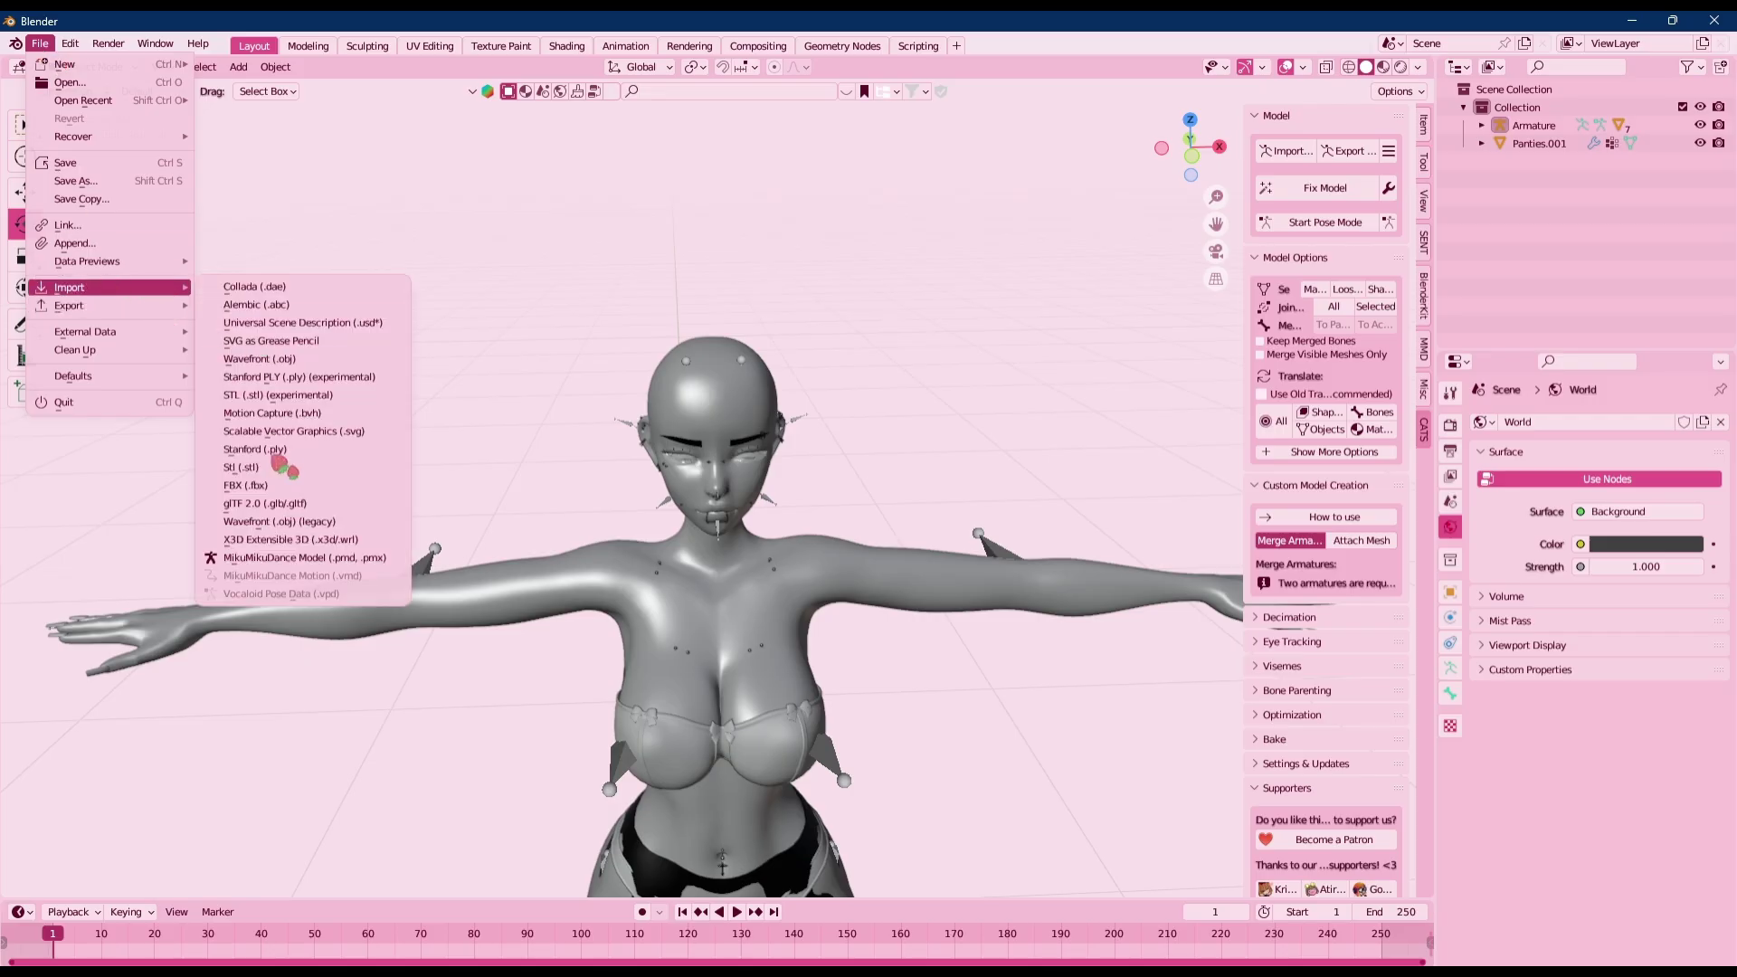
left_click(285, 499)
double_click(909, 511)
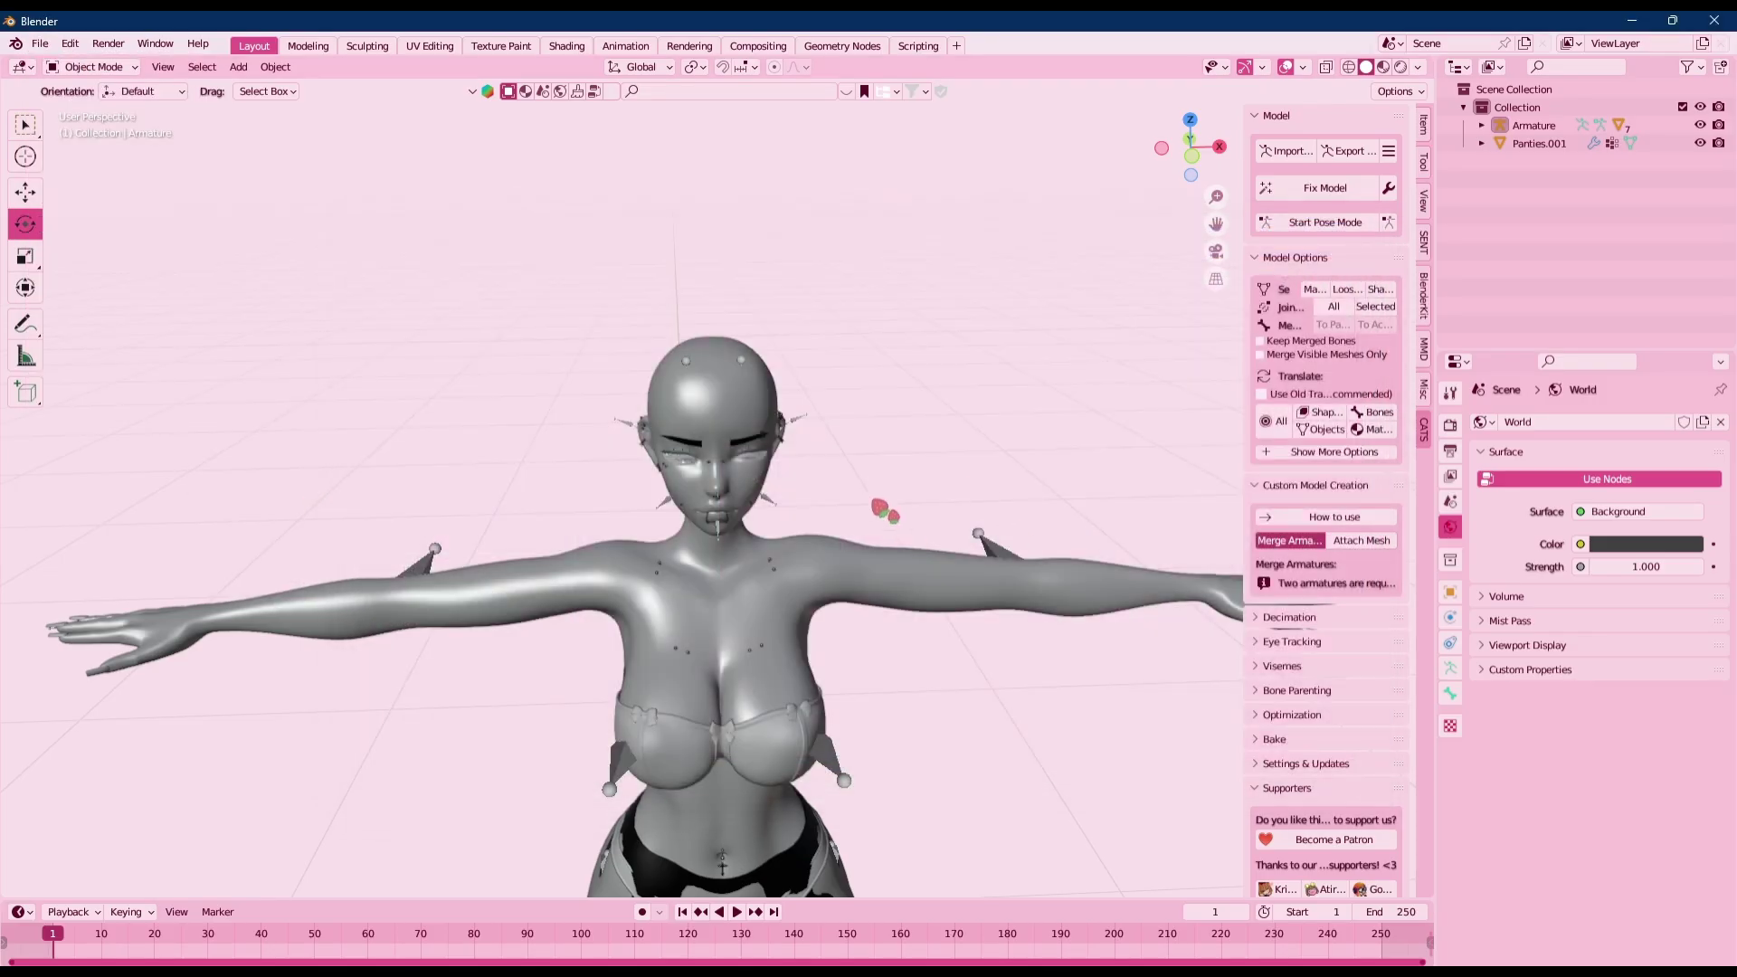
Turn off Join Meshes and Remove Zero Weight Bones in the armature merging options
scroll(995, 579, "up", 2)
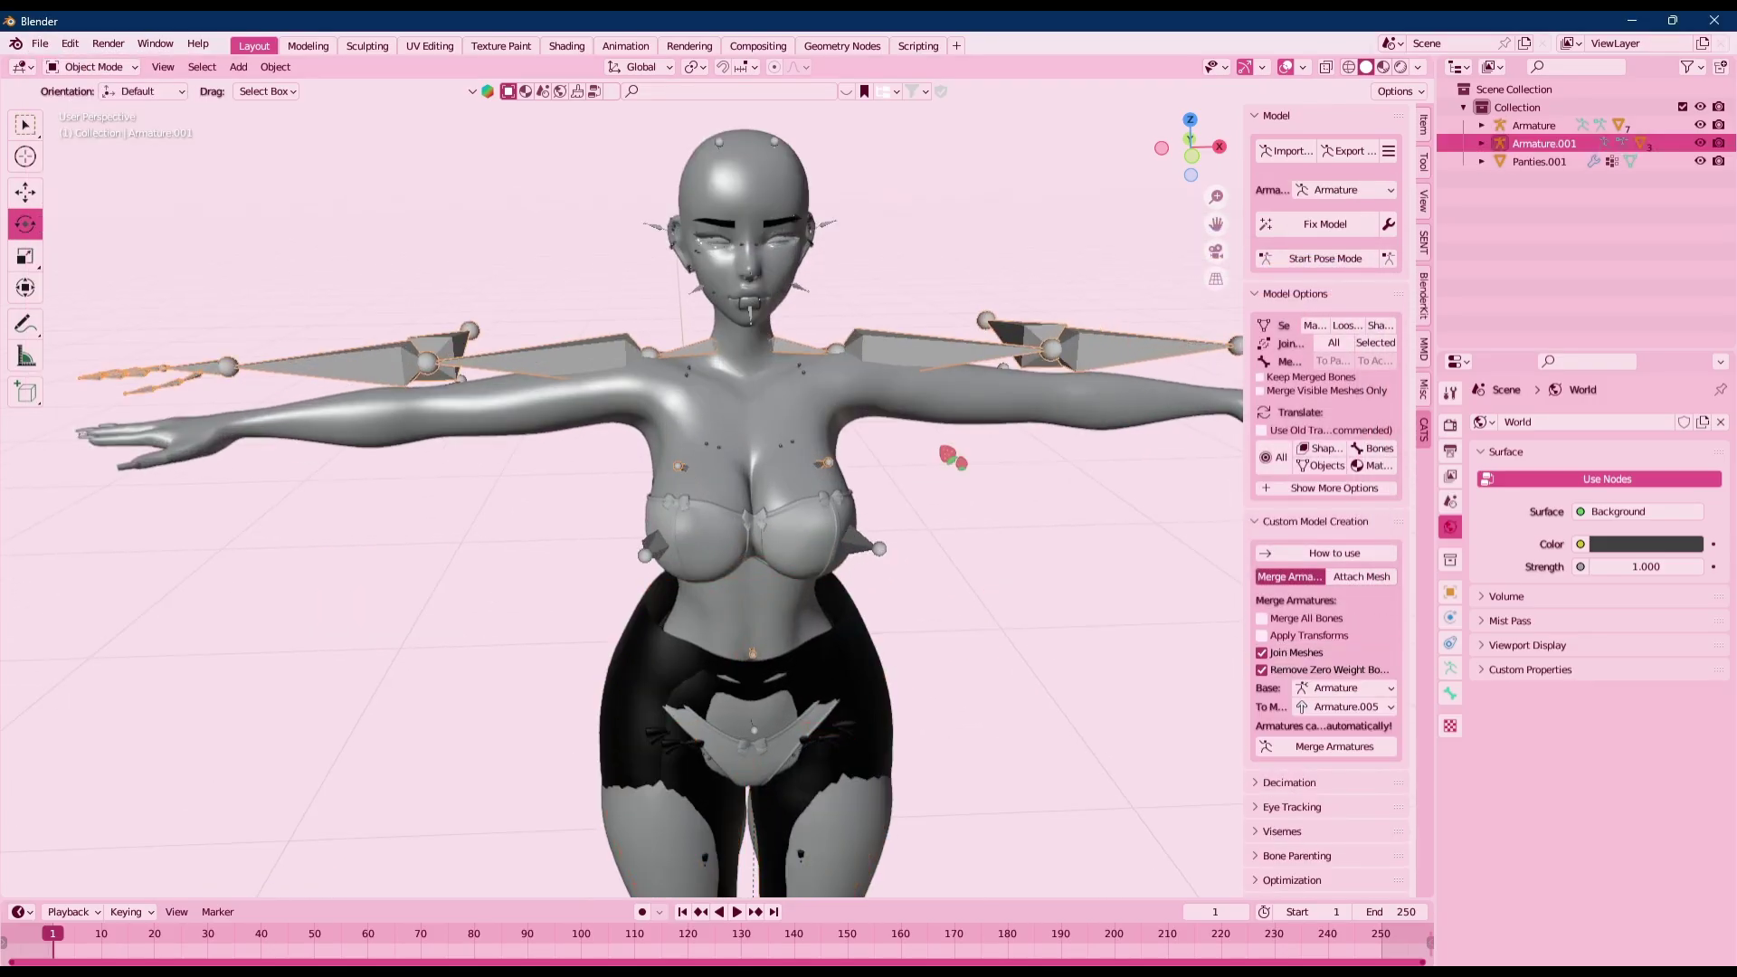
scroll(1004, 497, "up", 2)
scroll(890, 448, "up", 3)
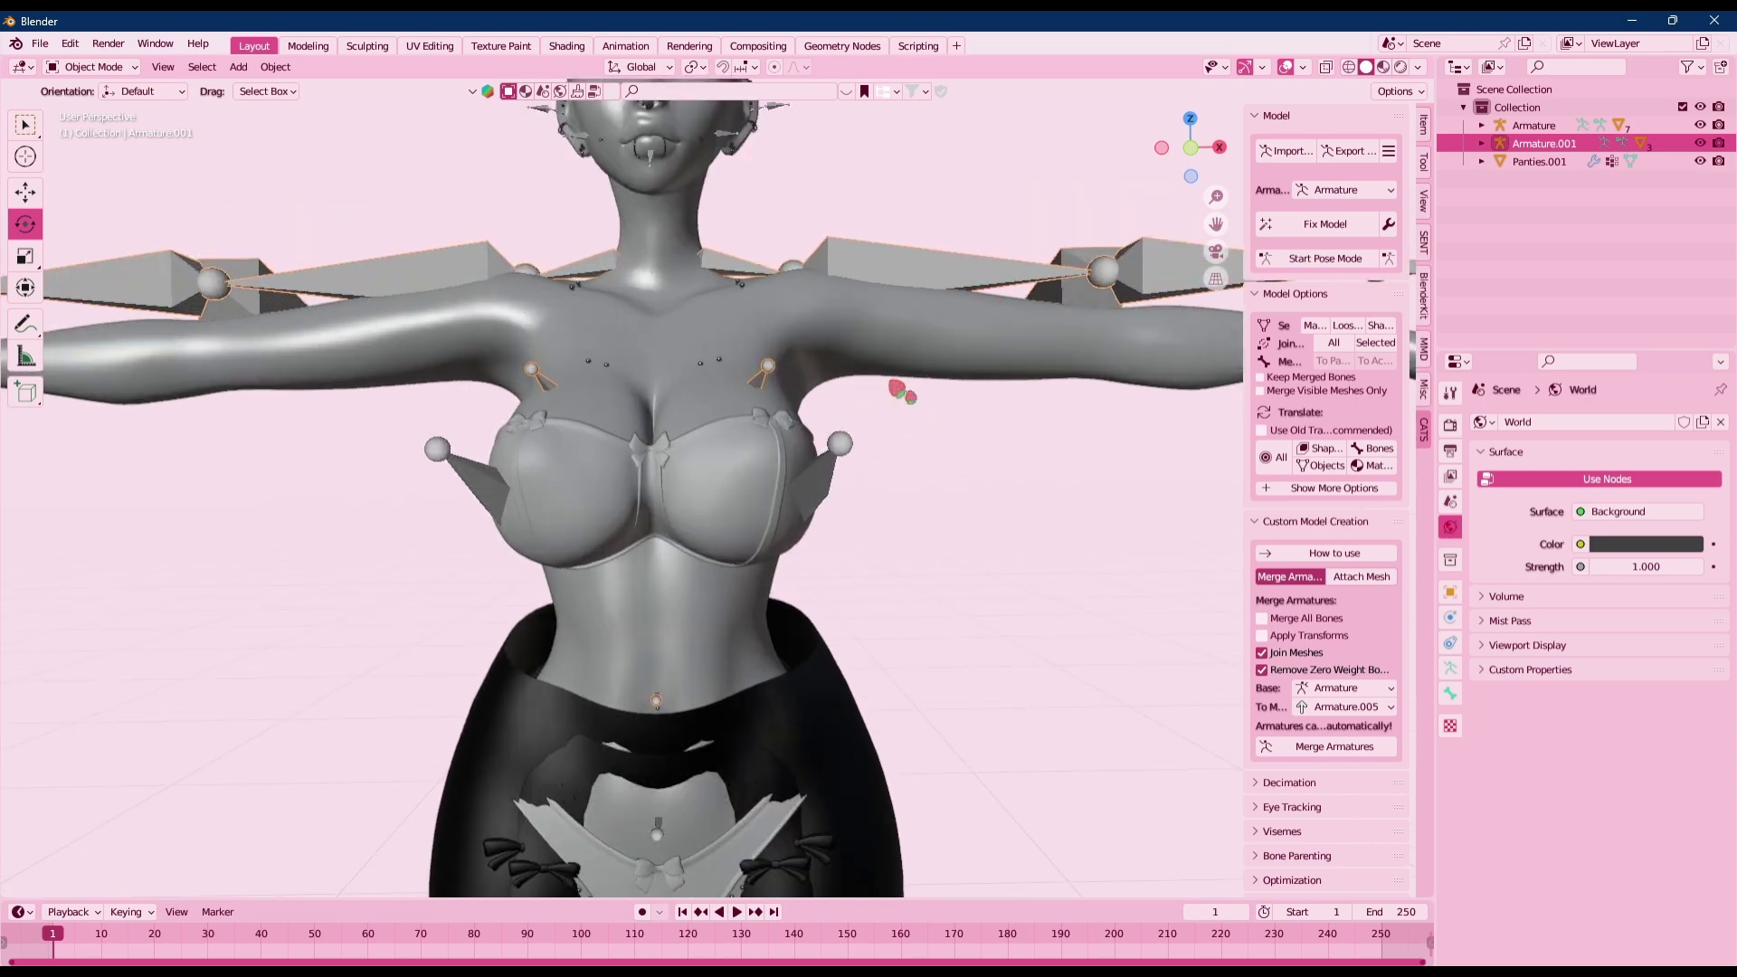
middle_click_drag(889, 381, 869, 400, "shift")
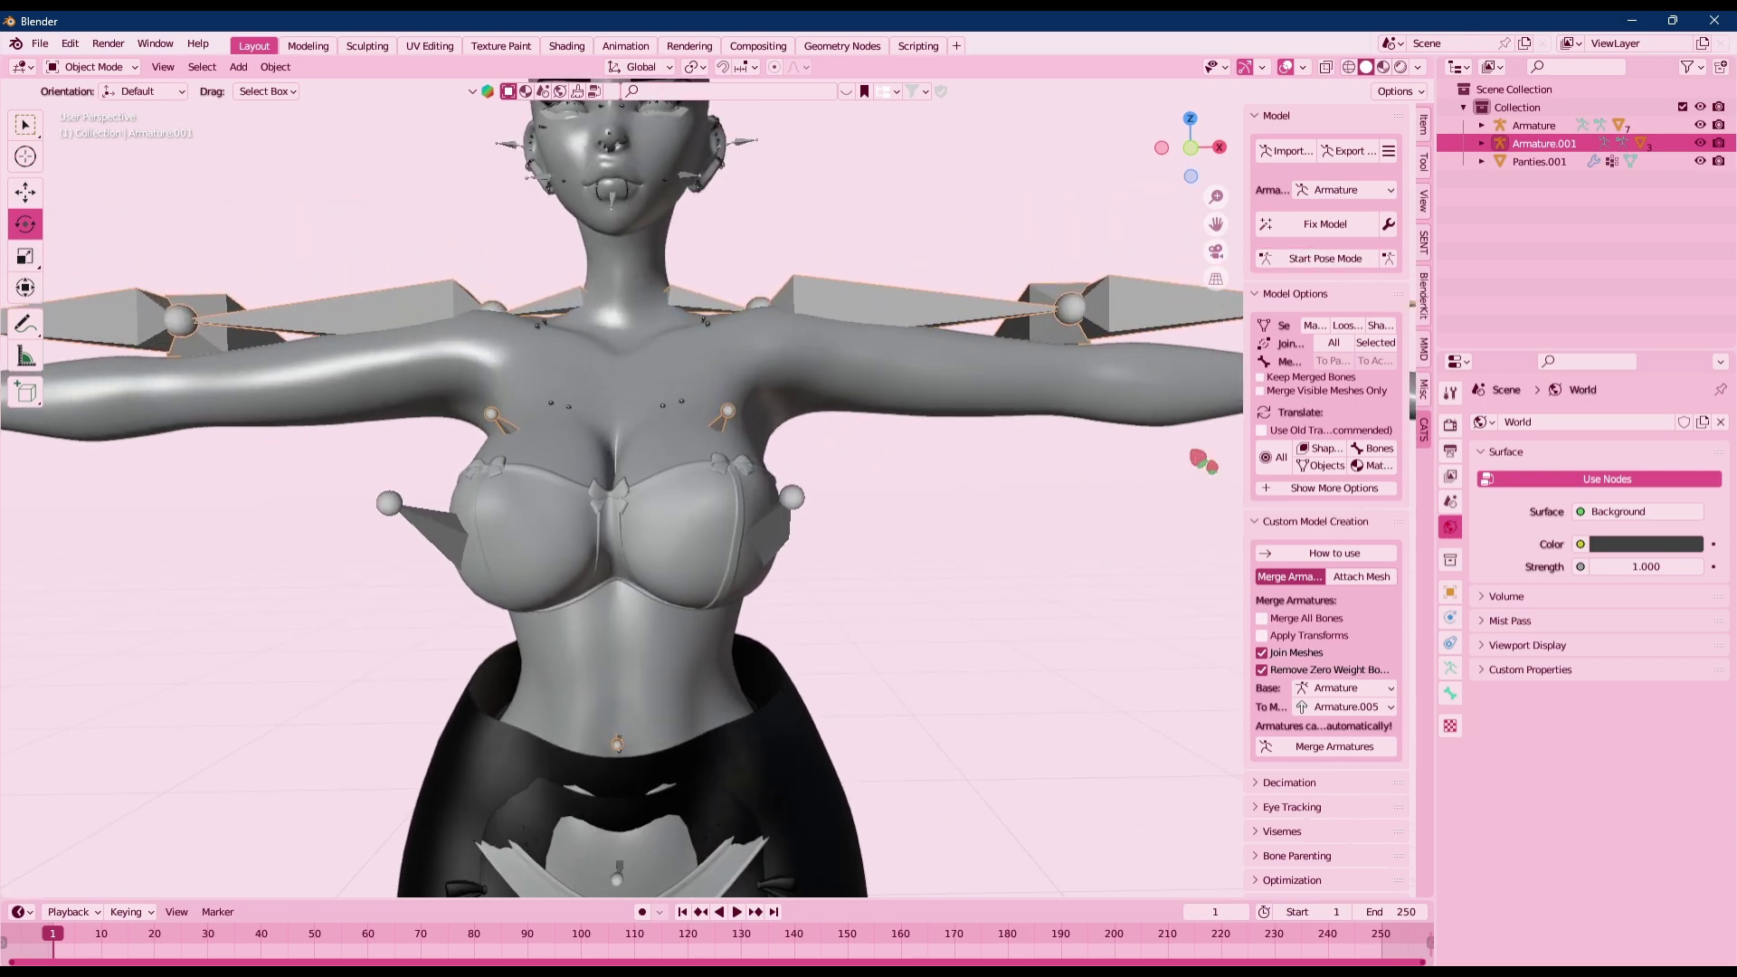
left_click(1304, 651)
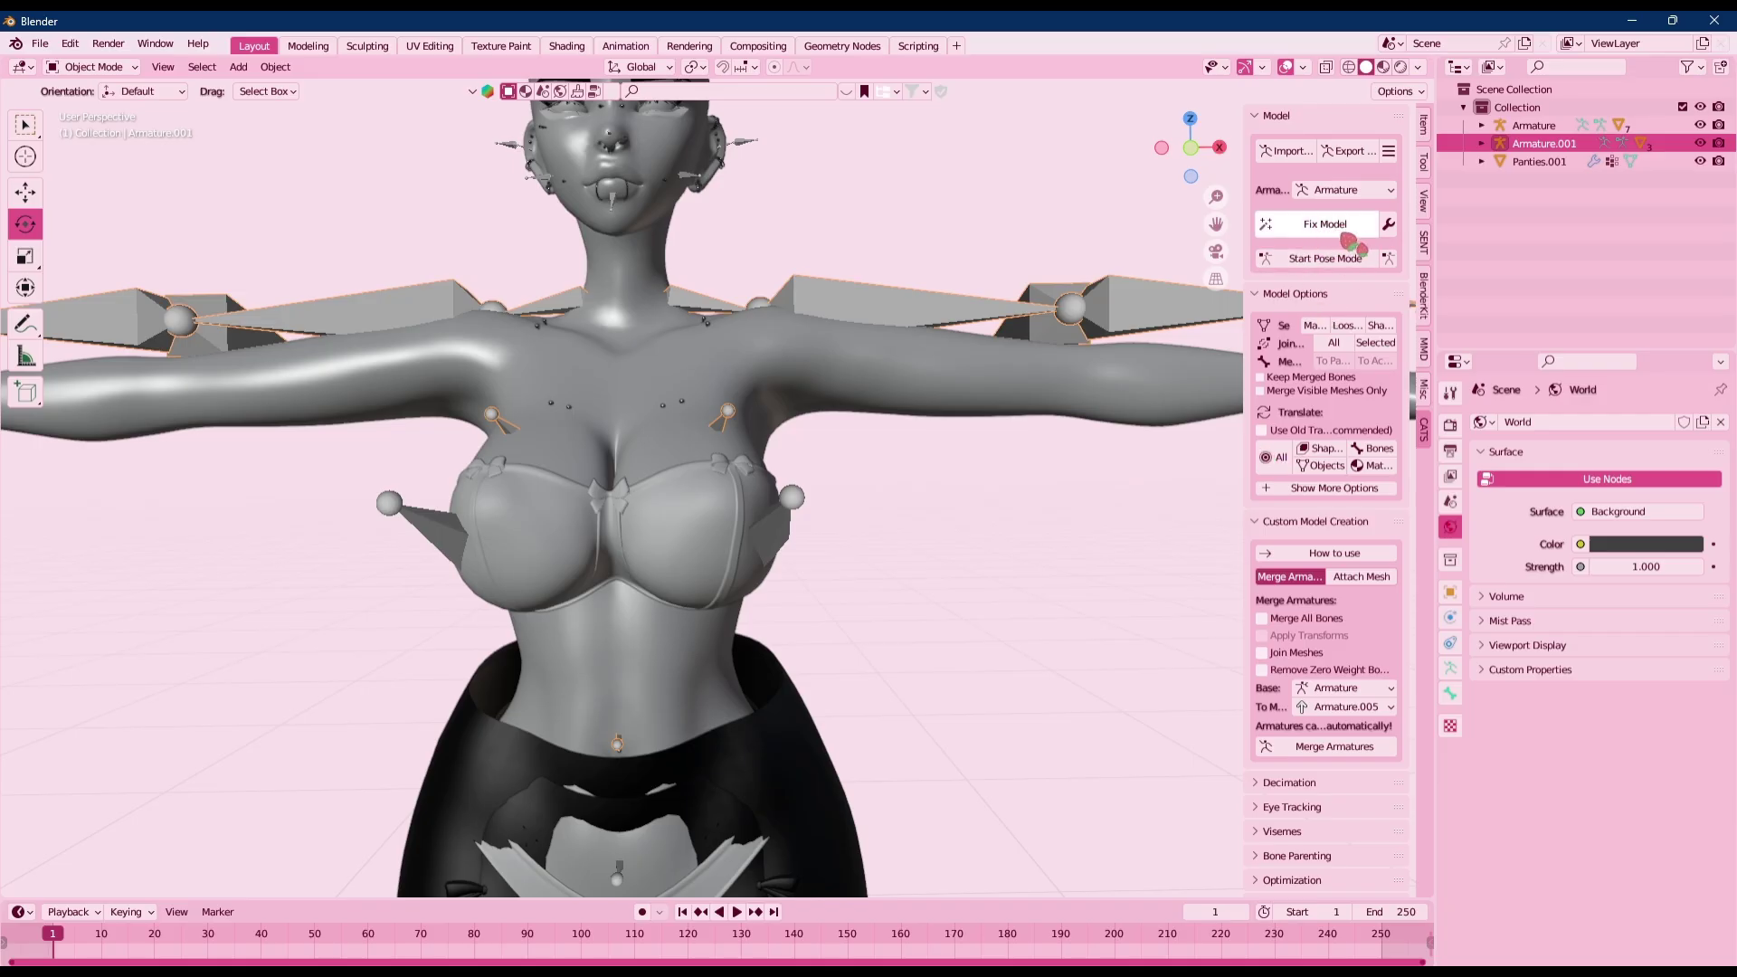
scroll(1293, 592, "down", 3)
scroll(1286, 605, "up", 3)
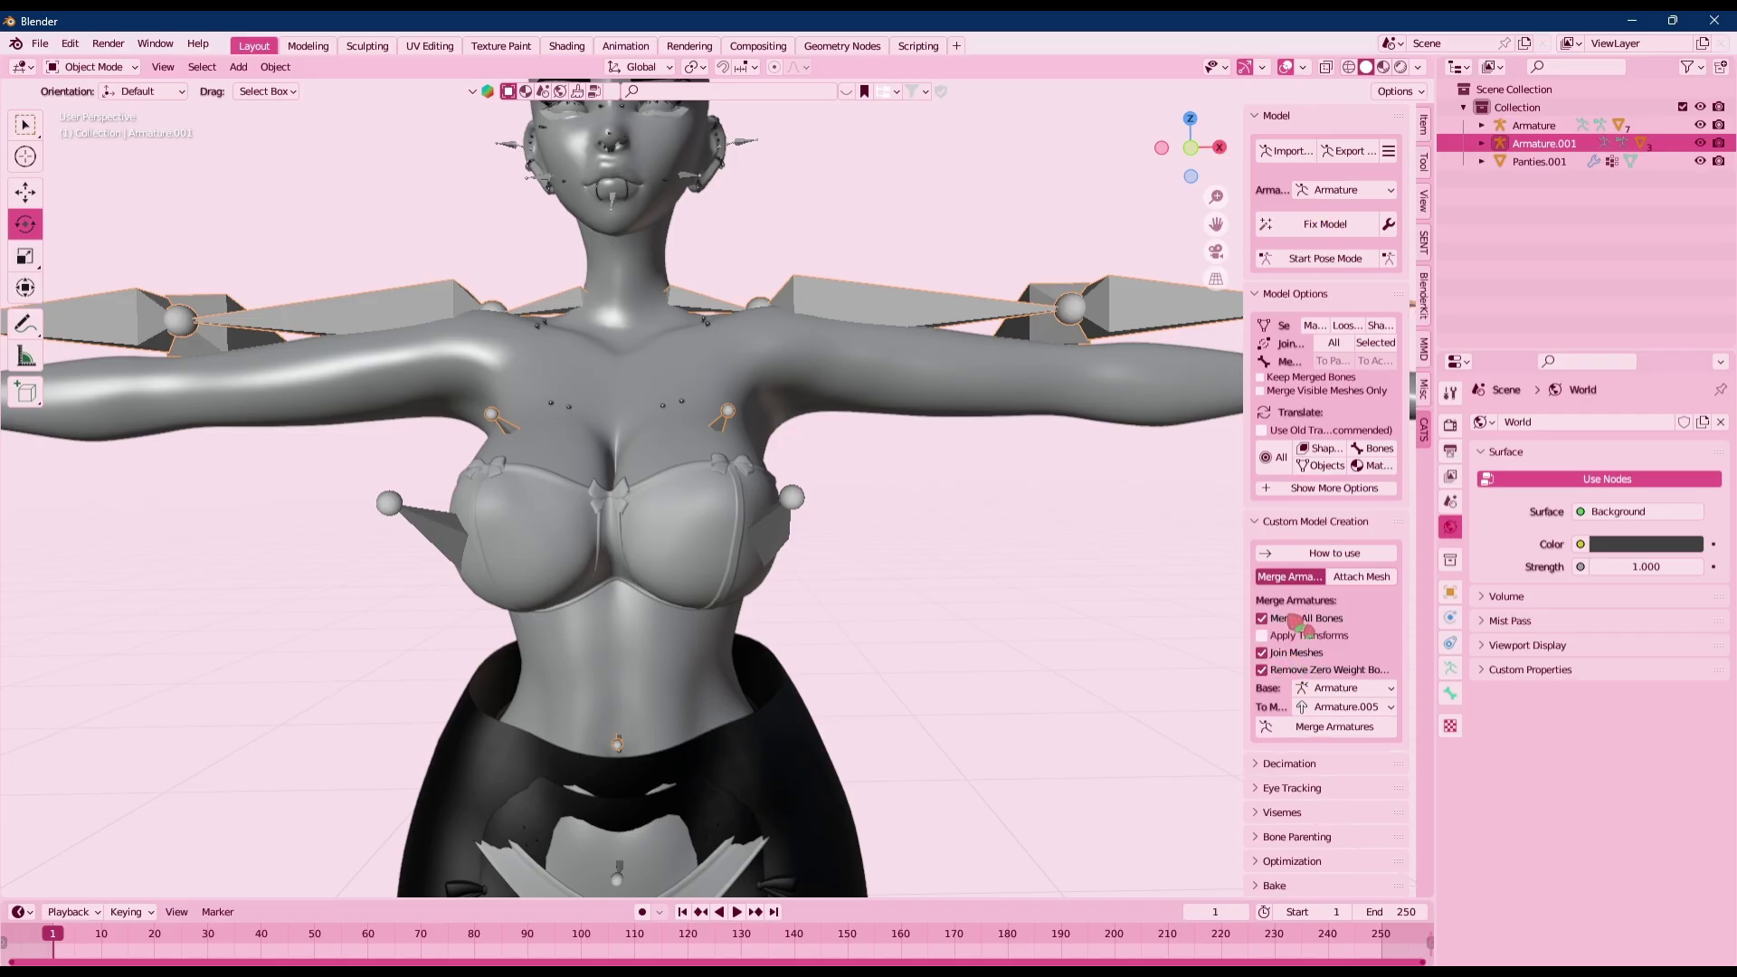
left_click(1293, 669)
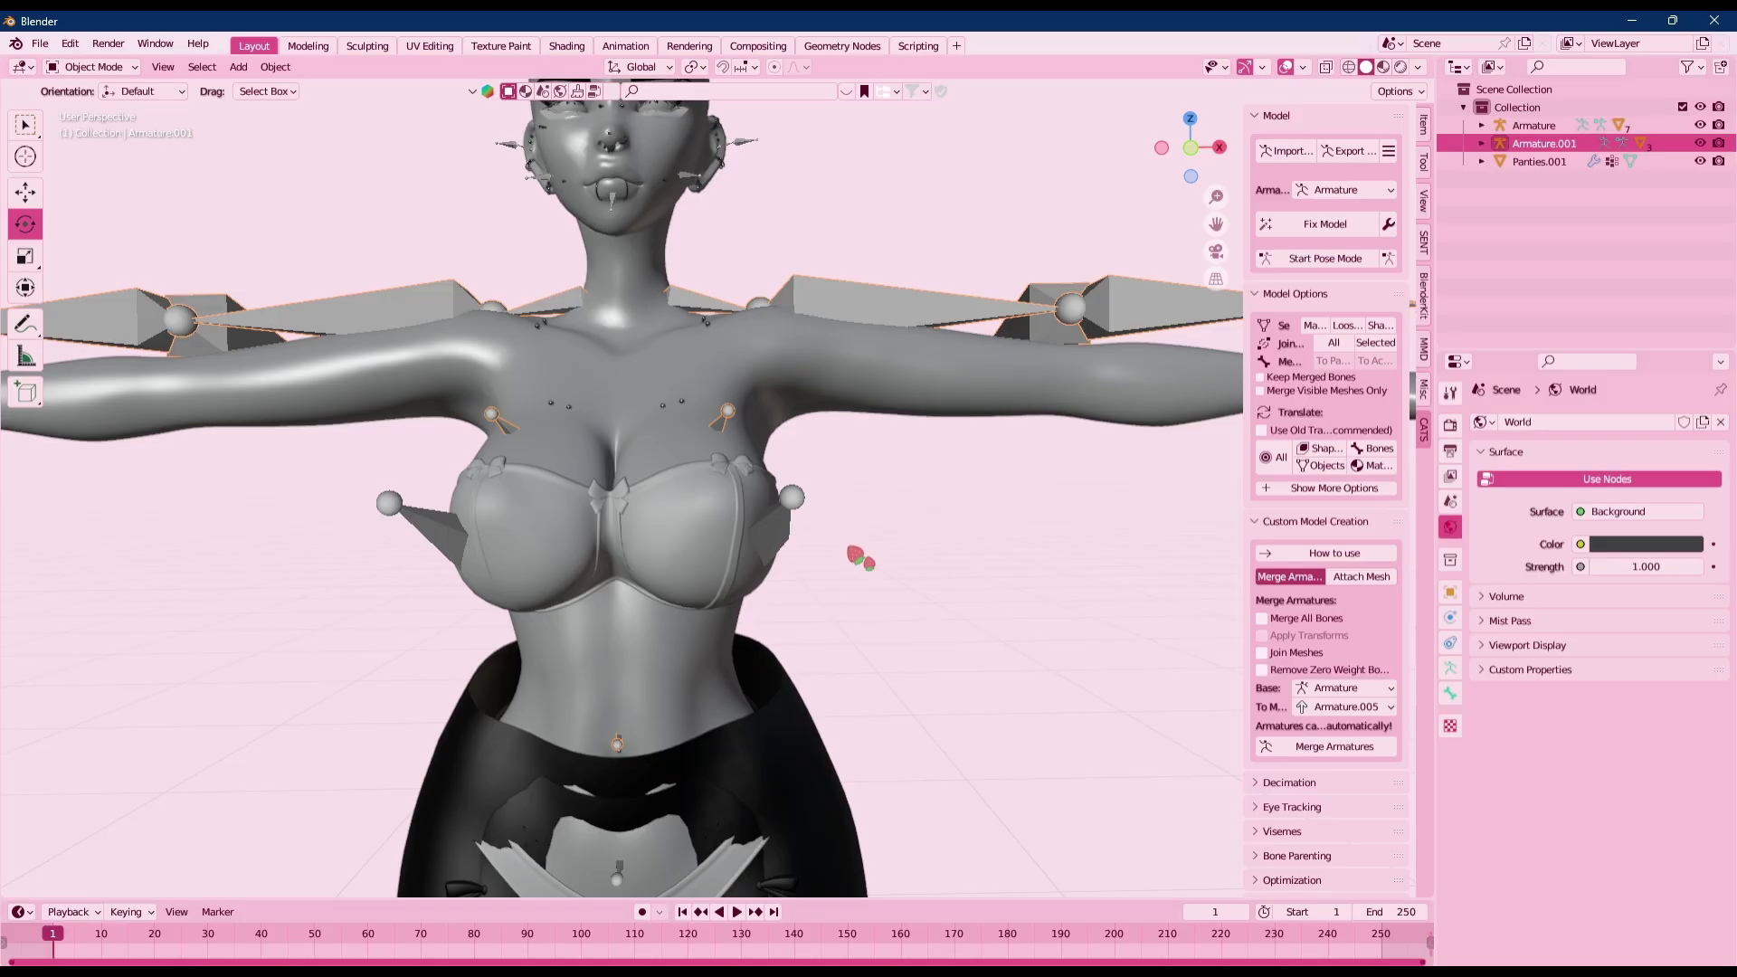
Choose Armature.005 as the armature to merge into the base Armature
scroll(859, 557, "down", 5)
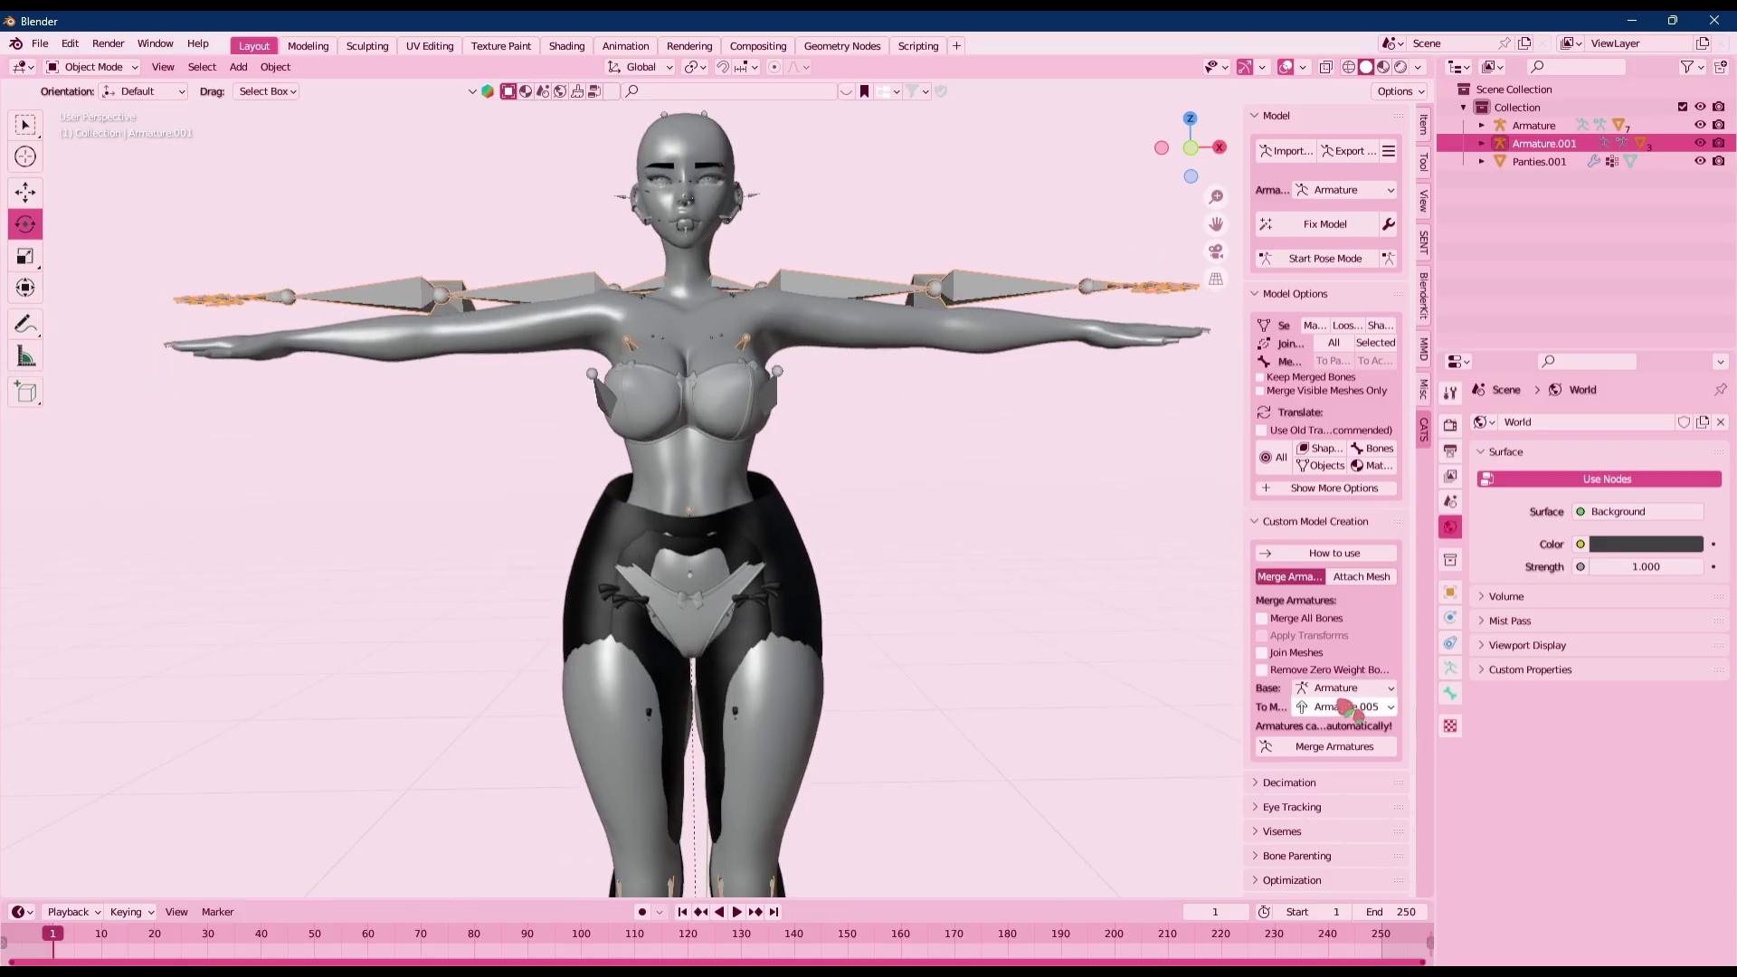
left_click(1346, 706)
left_click(1331, 728)
scroll(948, 581, "up", 5)
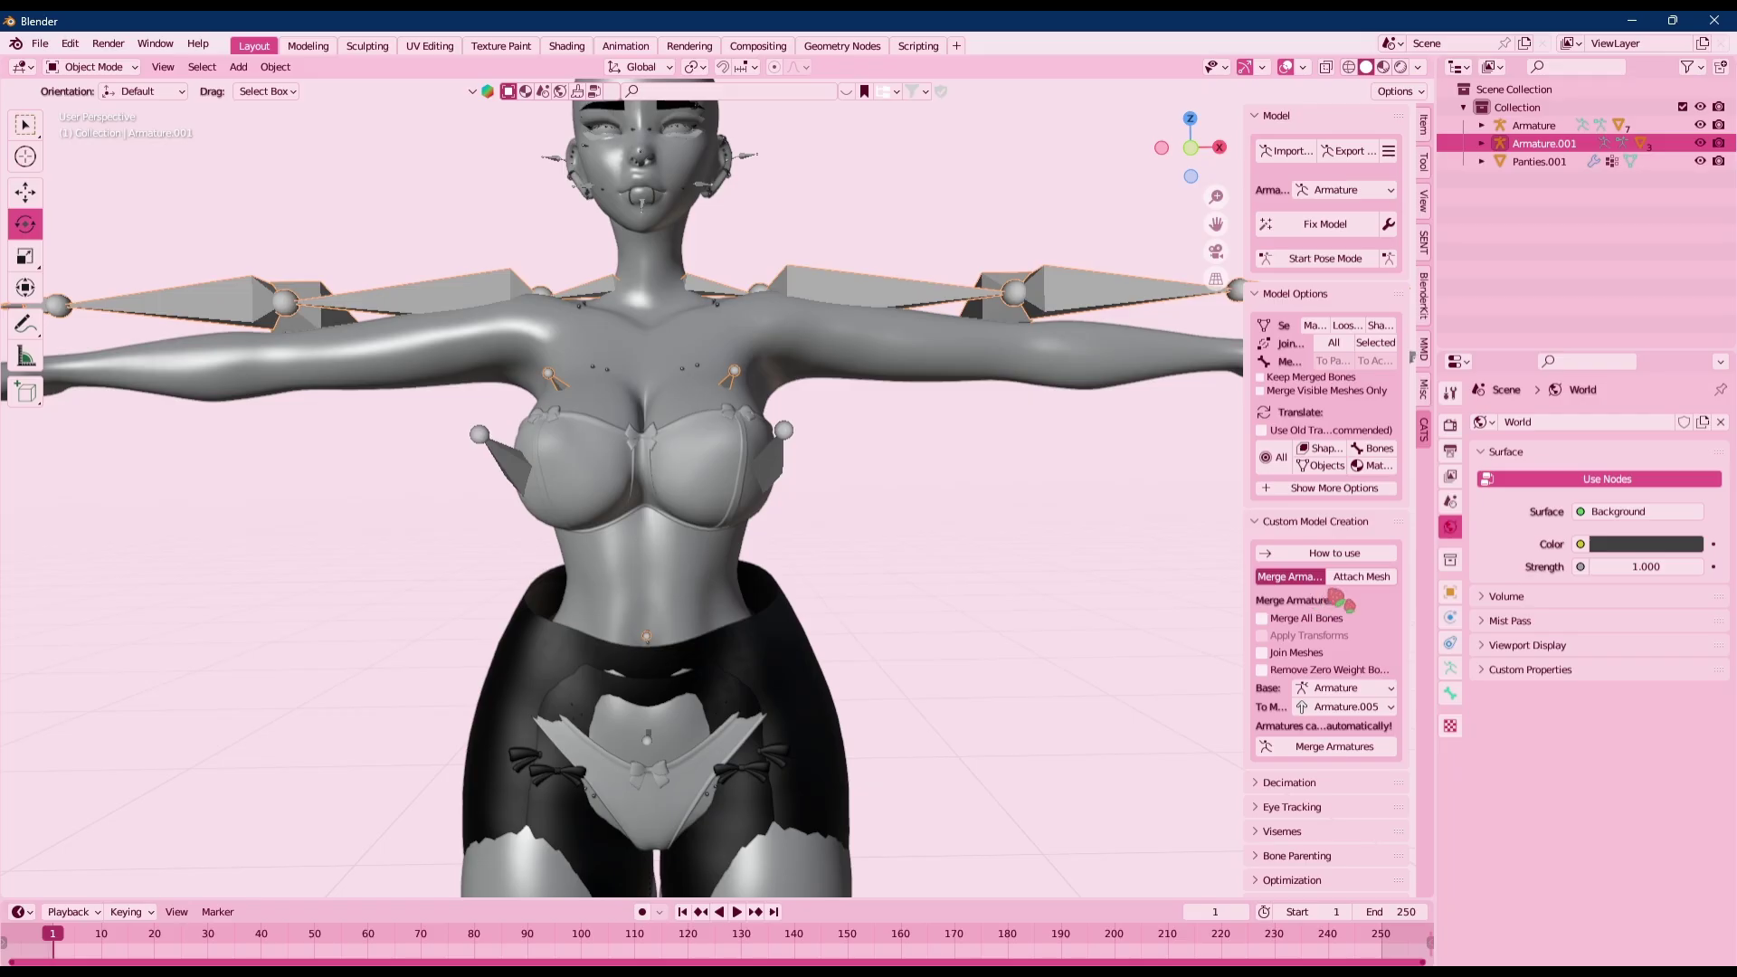
scroll(814, 601, "up", 3)
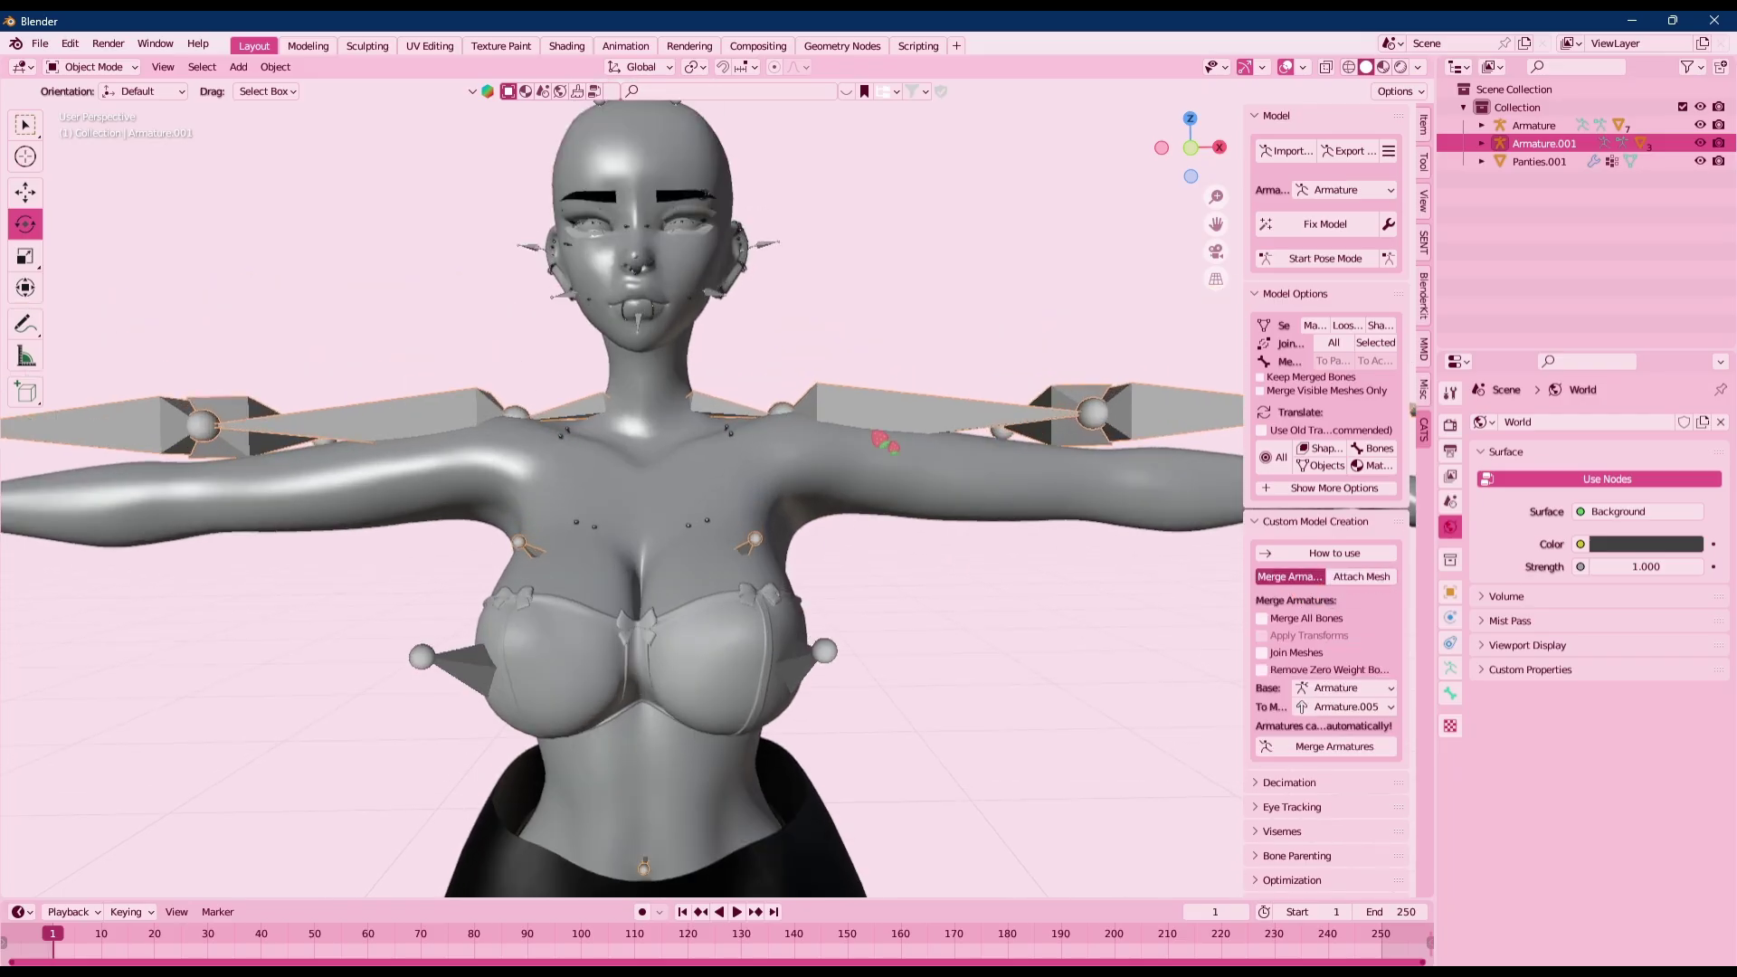
Merge Armature.005 into the base Armature with the chosen merging options
left_click(1325, 259)
left_click(1303, 263)
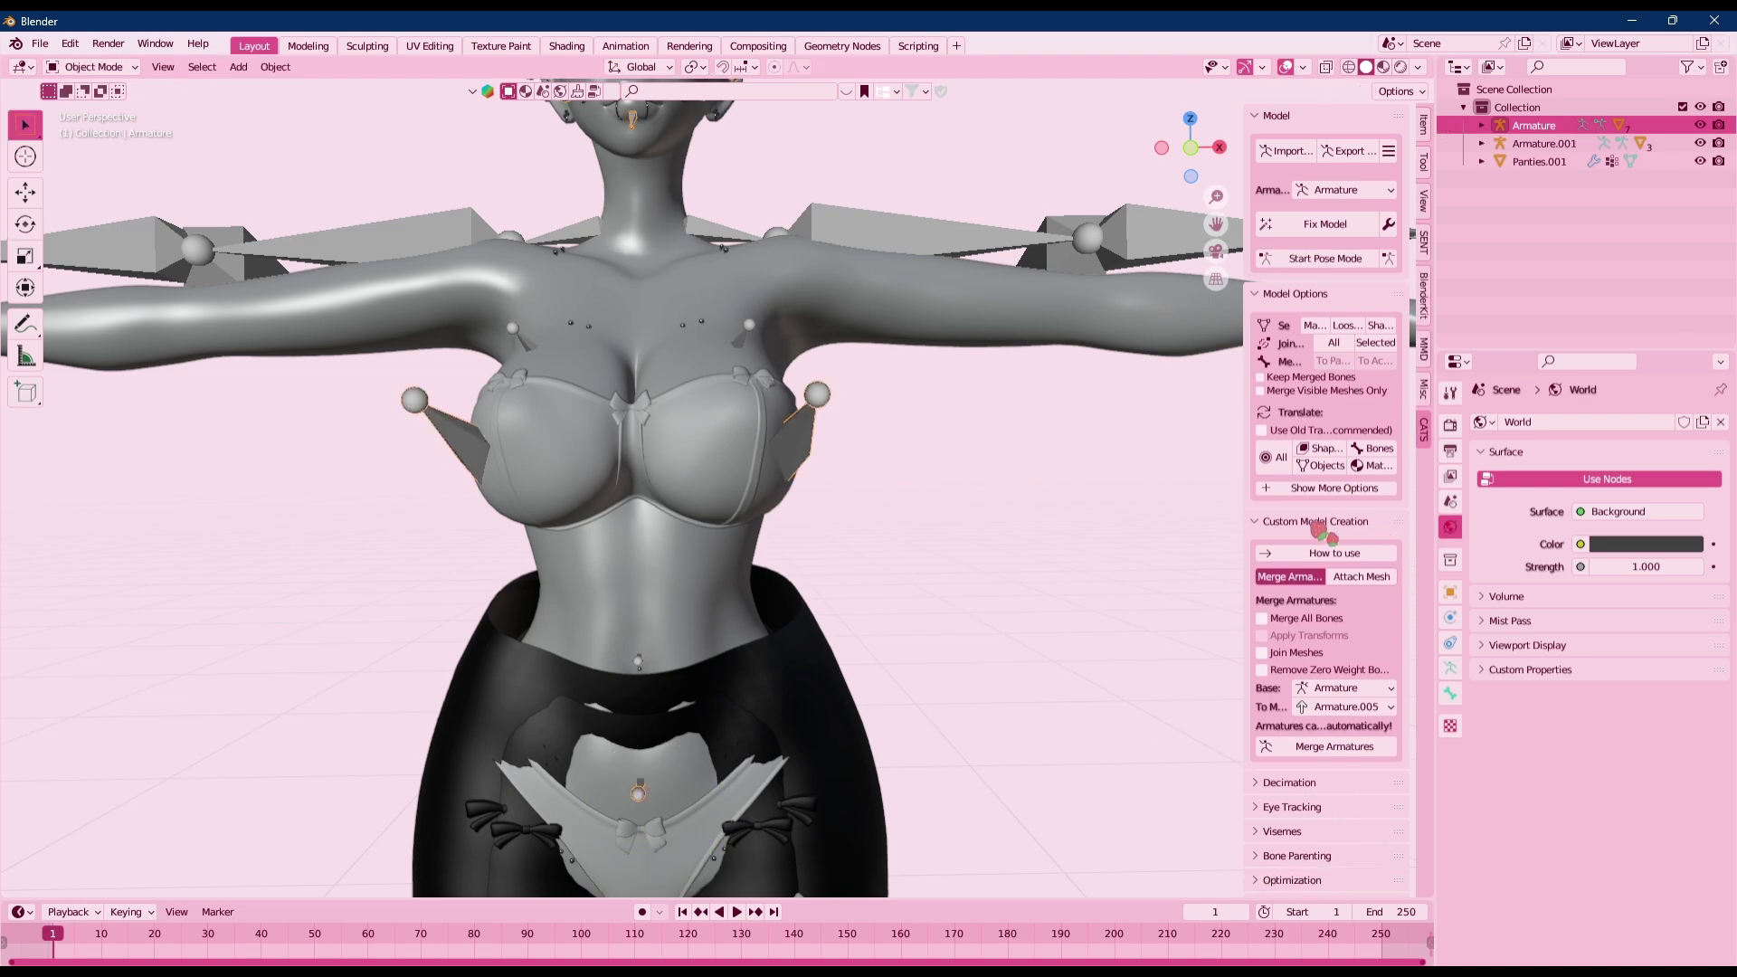
left_click(1319, 752)
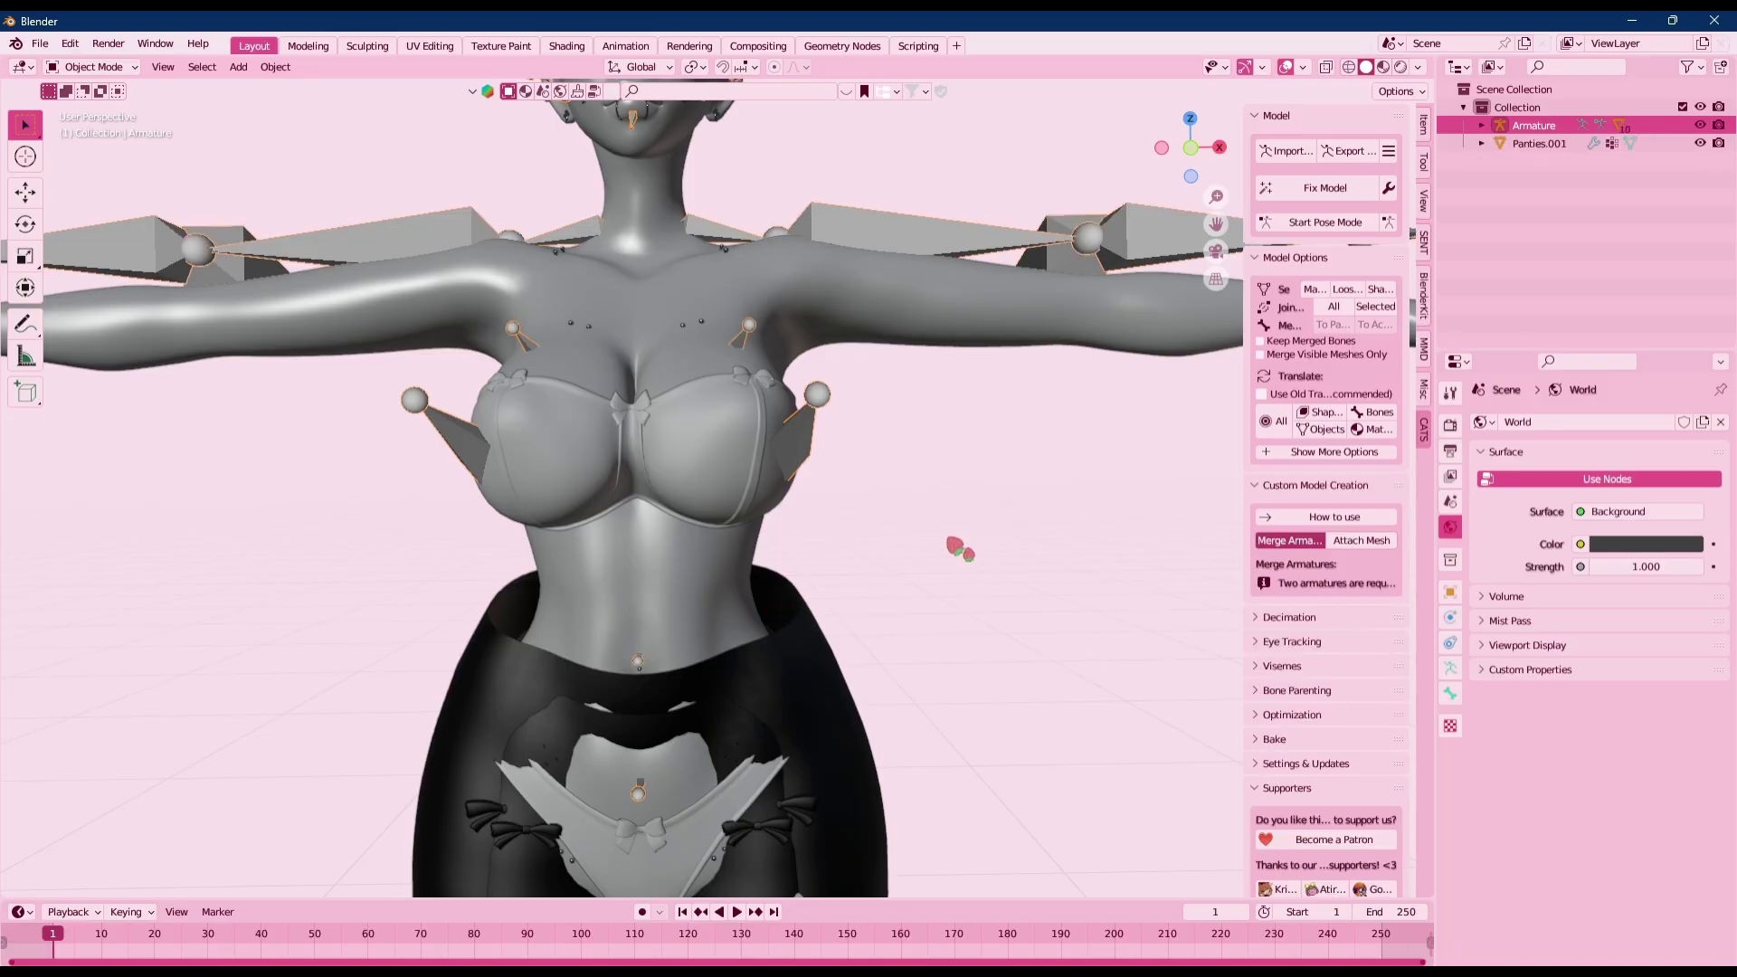
Rotate the hips bone in pose mode to test how the merged clothing follows the body
scroll(866, 520, "down", 1)
left_click(1298, 227)
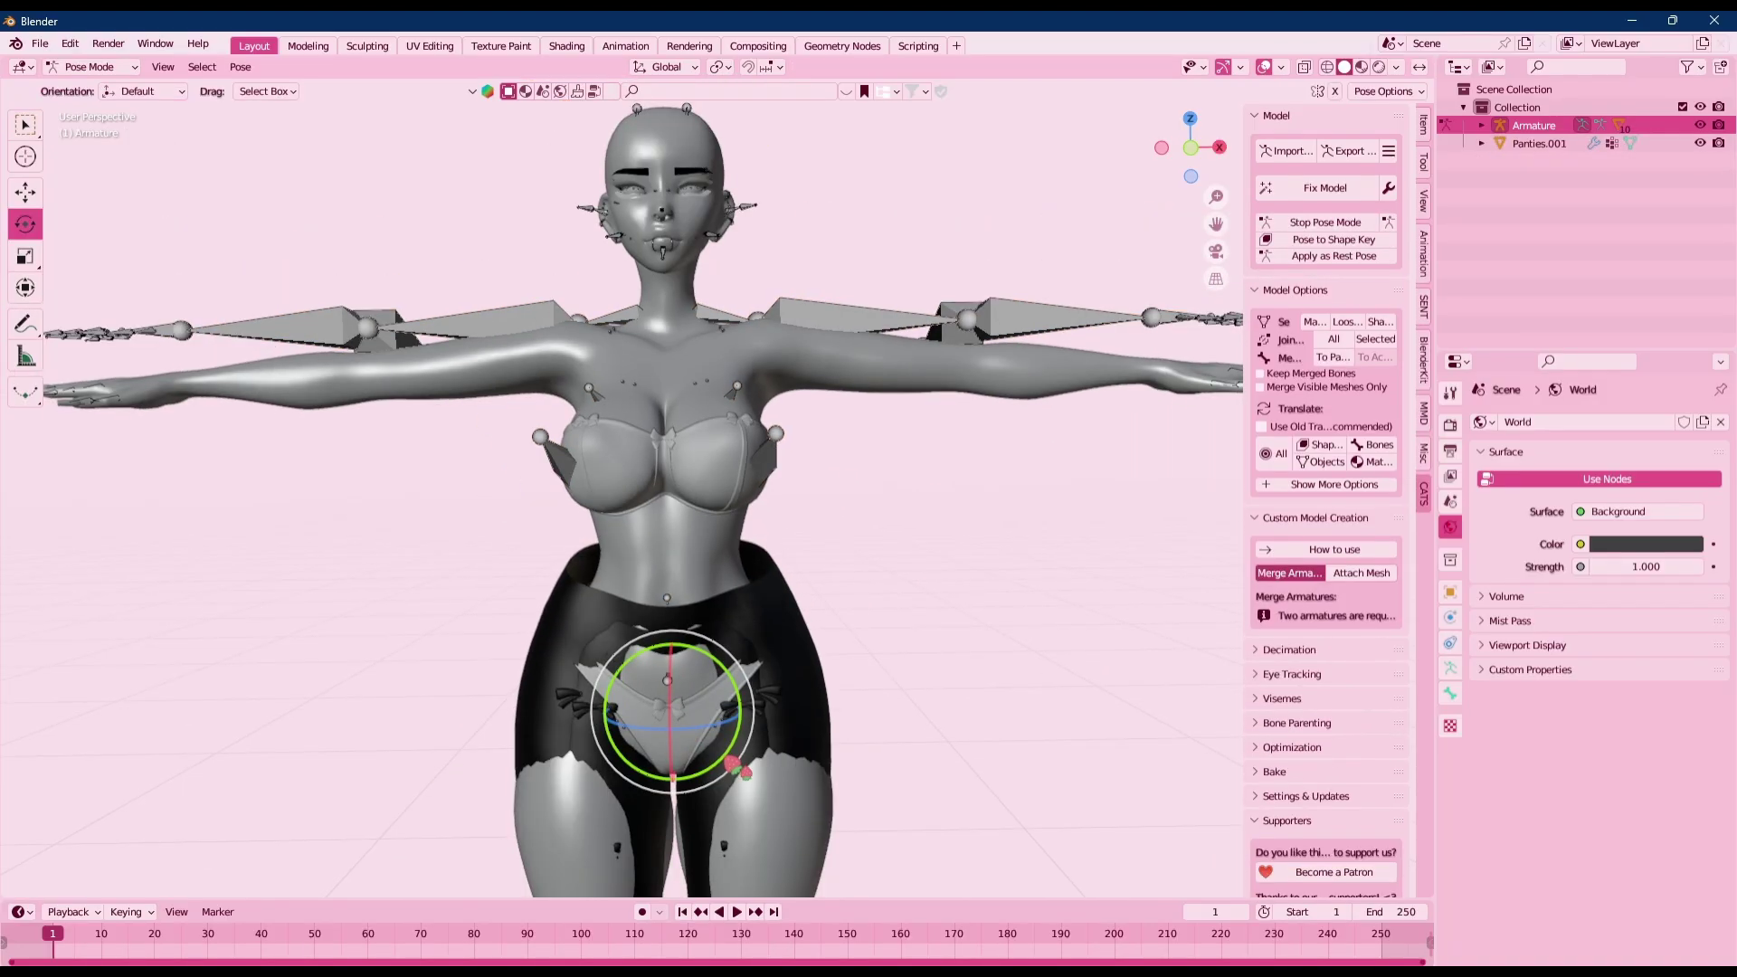
left_click_drag(734, 760, 750, 693)
scroll(847, 537, "down", 3)
scroll(823, 548, "up", 3)
middle_click_drag(803, 562, 766, 471, "shift")
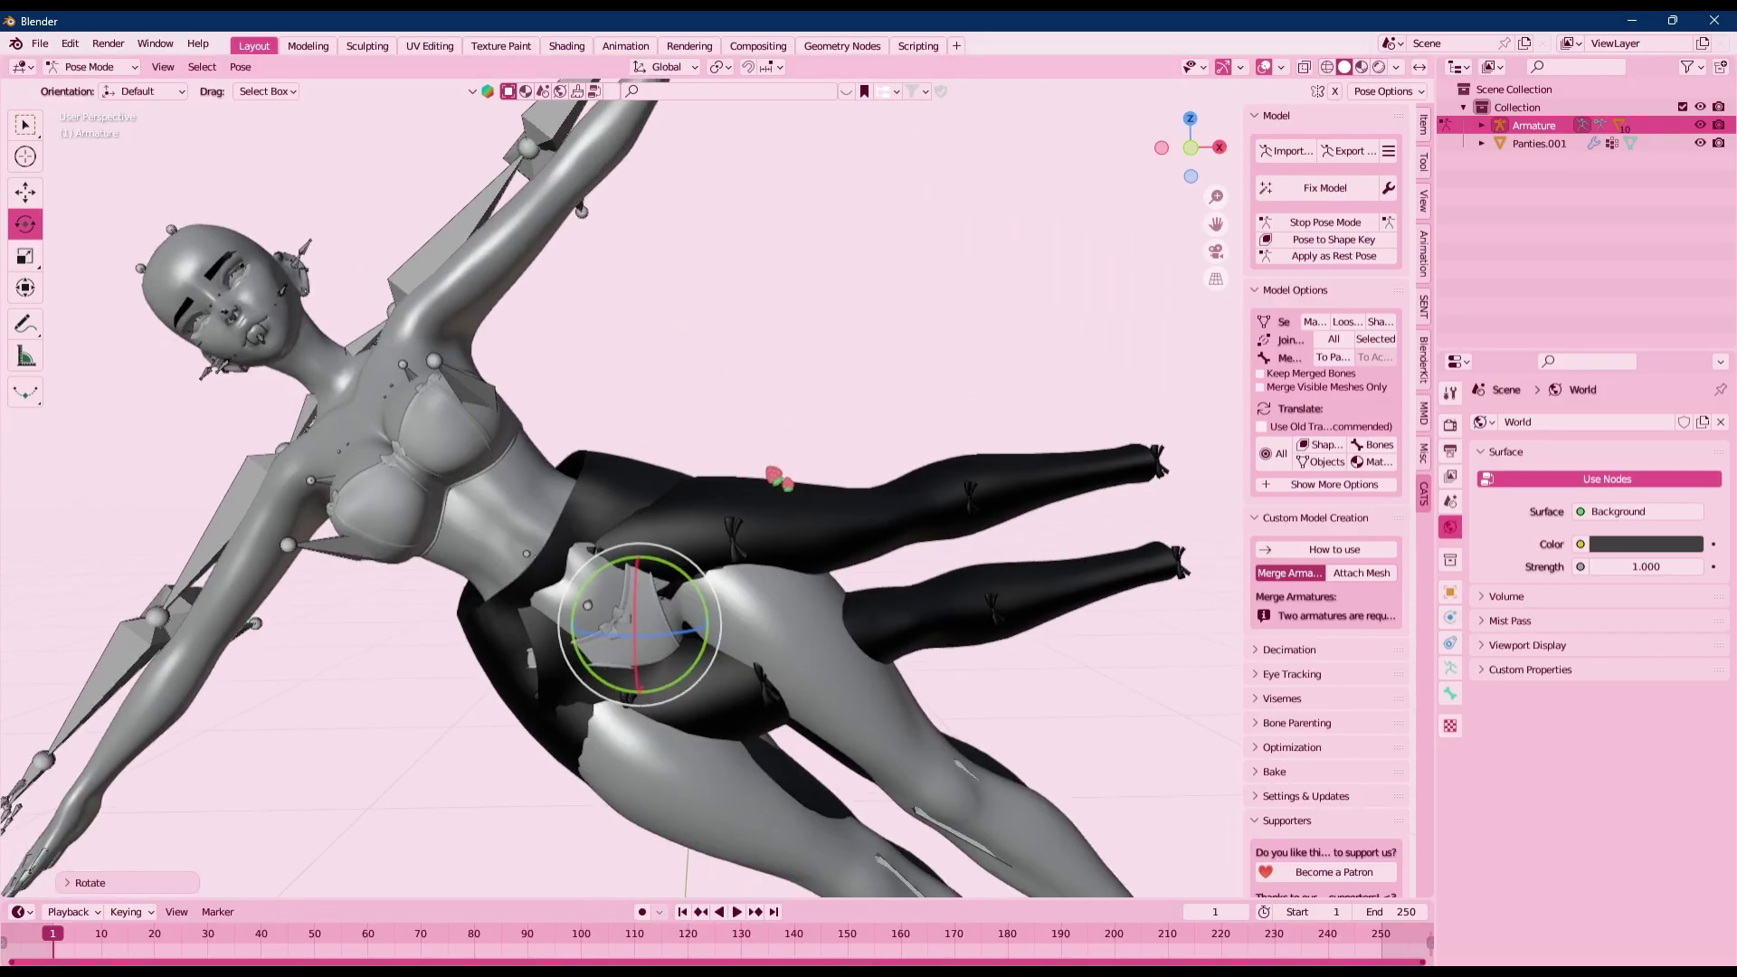
Examine the tights, bows, panties and bra on the rotated body, and leave pose mode
scroll(765, 543, "up", 2)
middle_click_drag(764, 671, 736, 456, "shift")
scroll(696, 622, "down", 1)
scroll(565, 503, "up", 3)
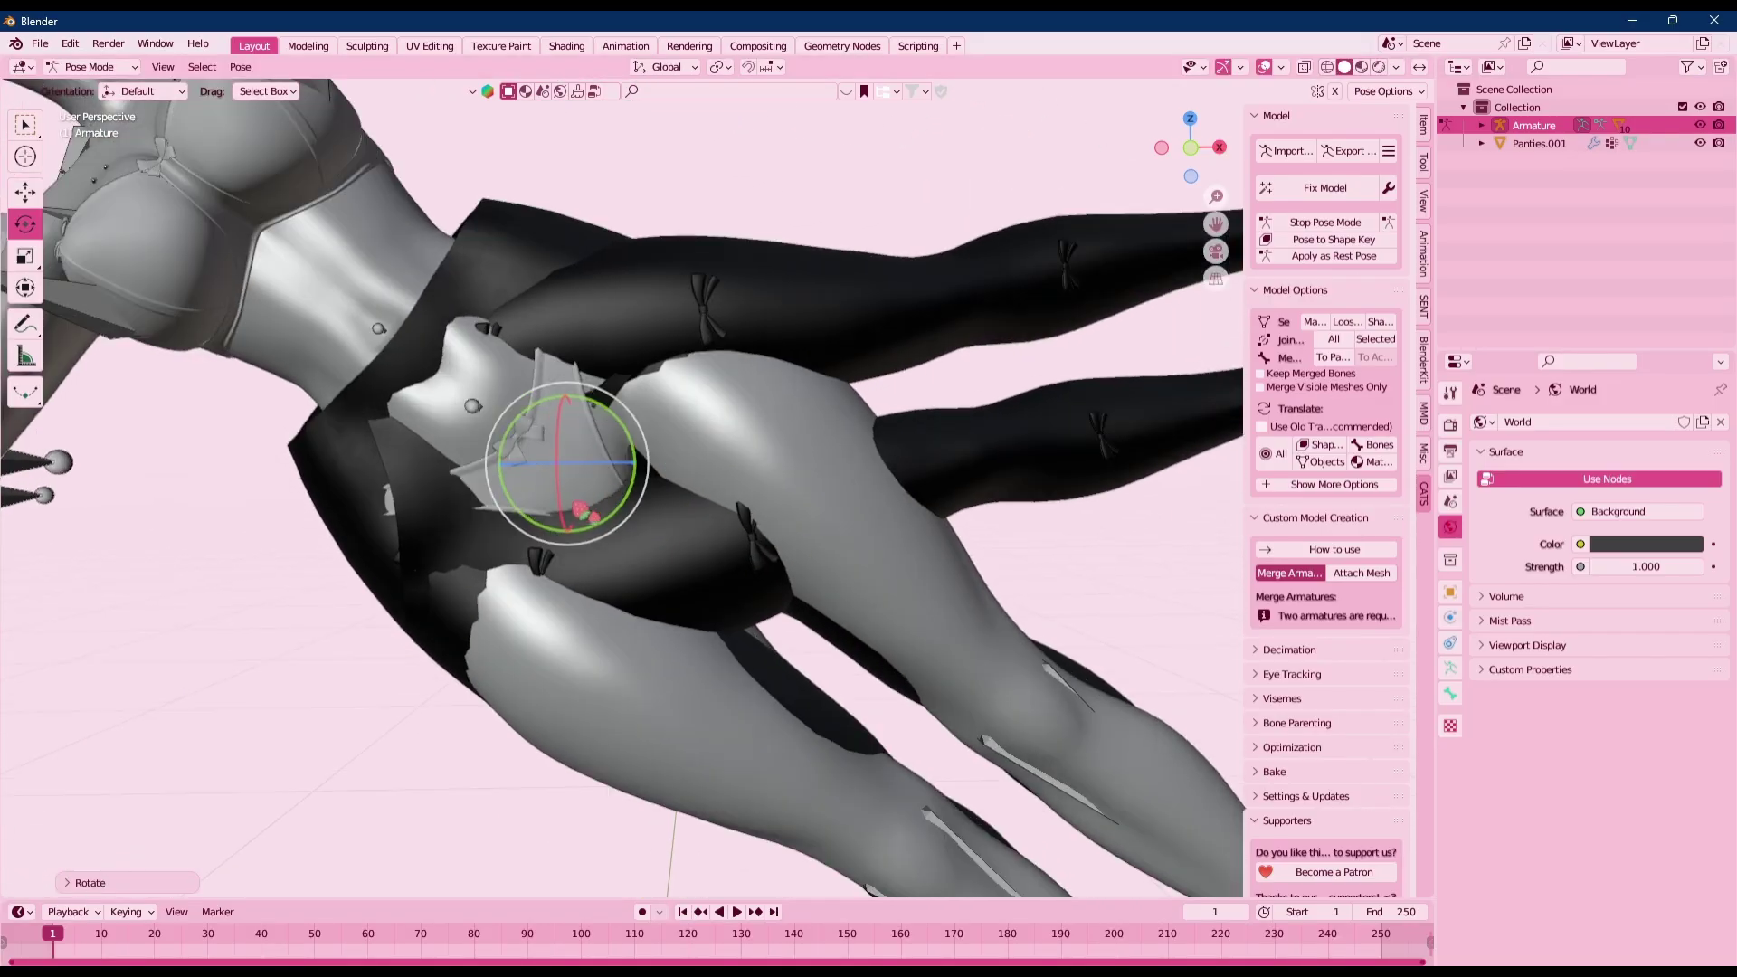
middle_click_drag(653, 407, 778, 611, "shift")
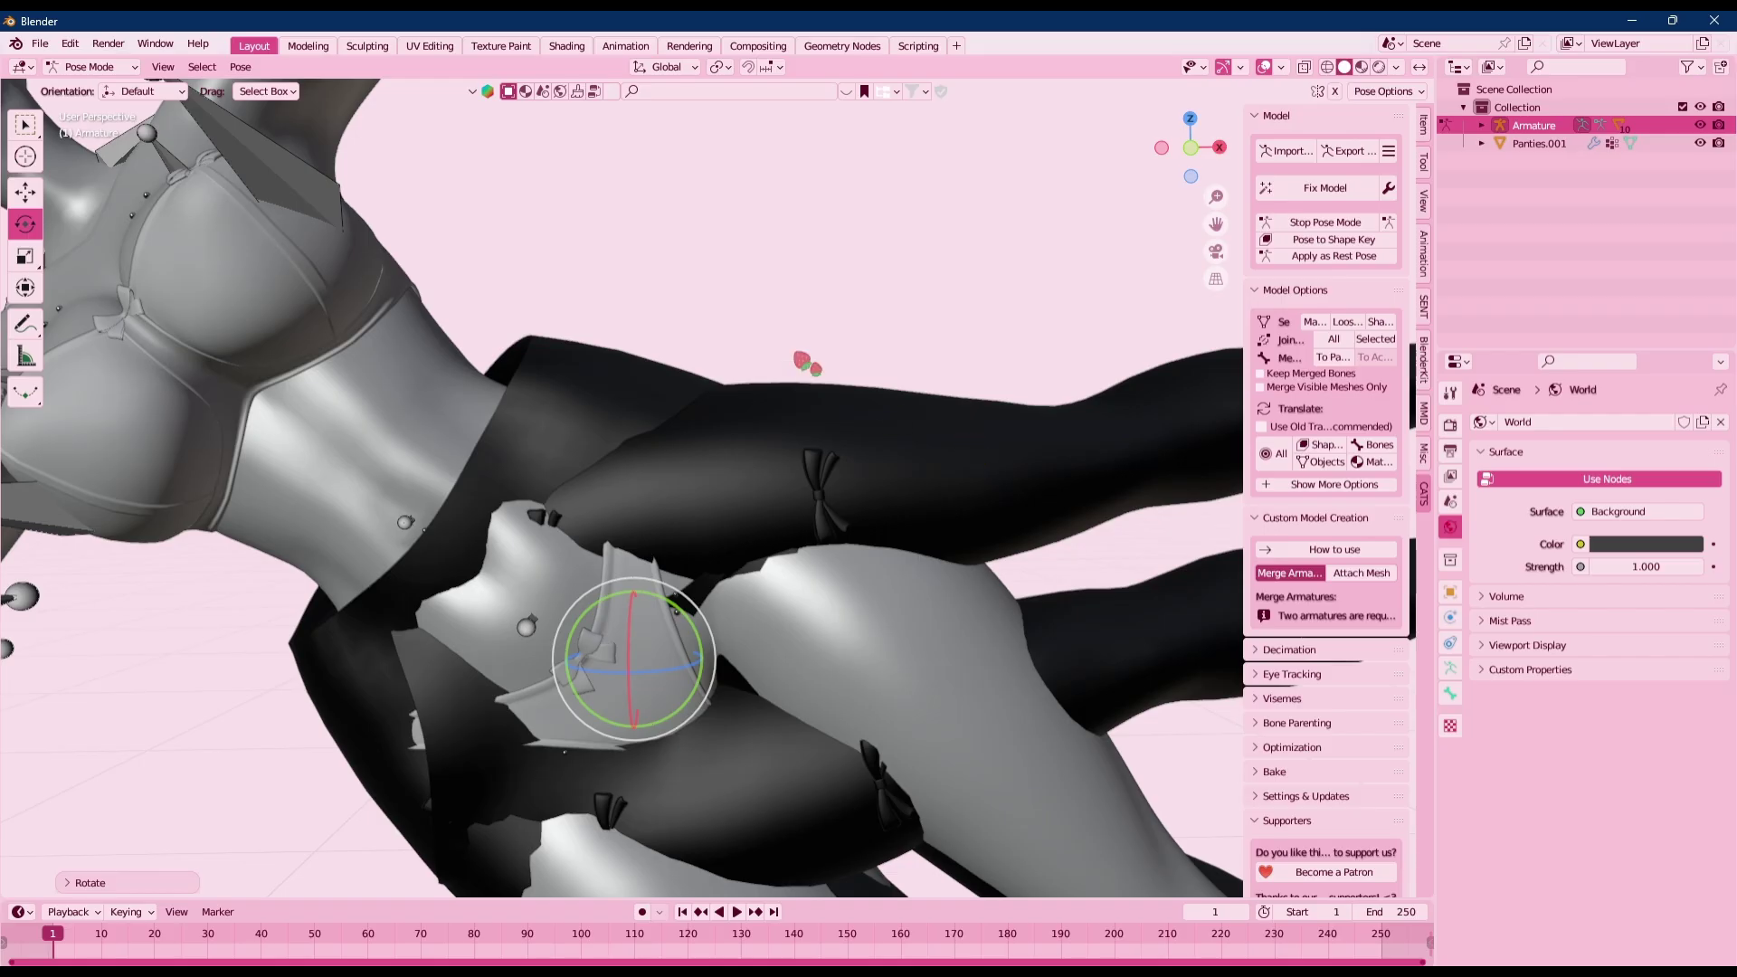
scroll(404, 285, "down", 2)
middle_click_drag(395, 253, 784, 473, "shift")
scroll(789, 416, "down", 4)
scroll(823, 281, "up", 3)
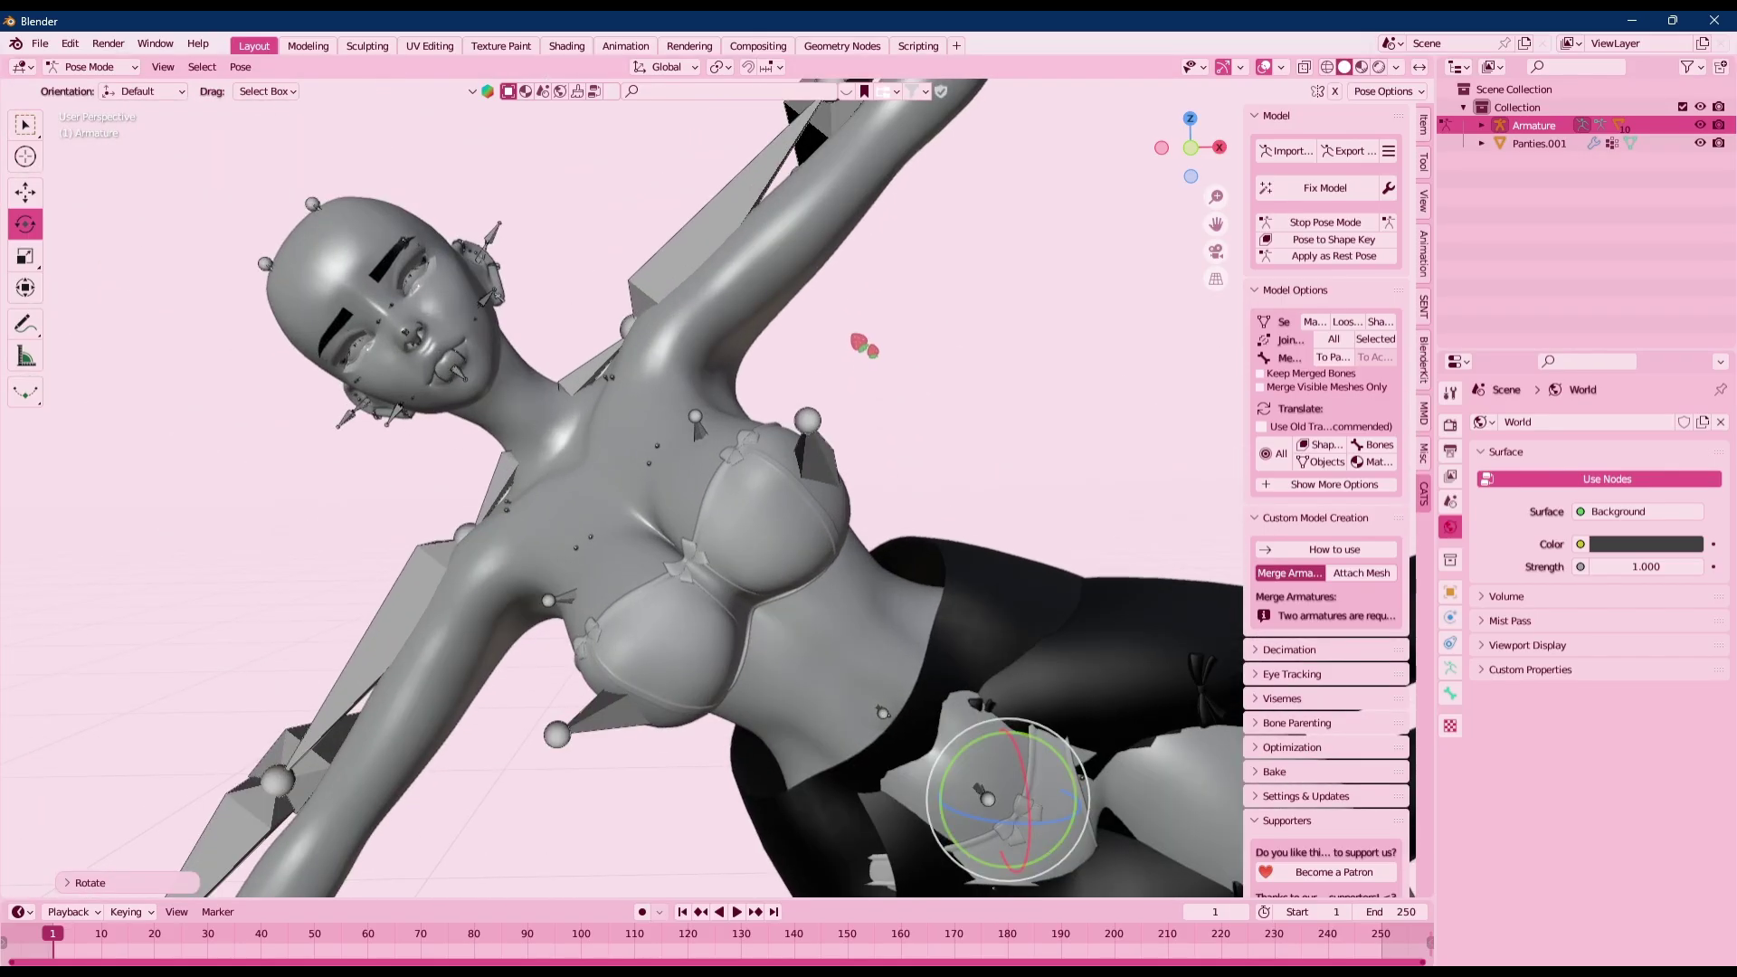
scroll(660, 576, "up", 2)
middle_click_drag(679, 181, 690, 357, "shift")
scroll(669, 588, "down", 4)
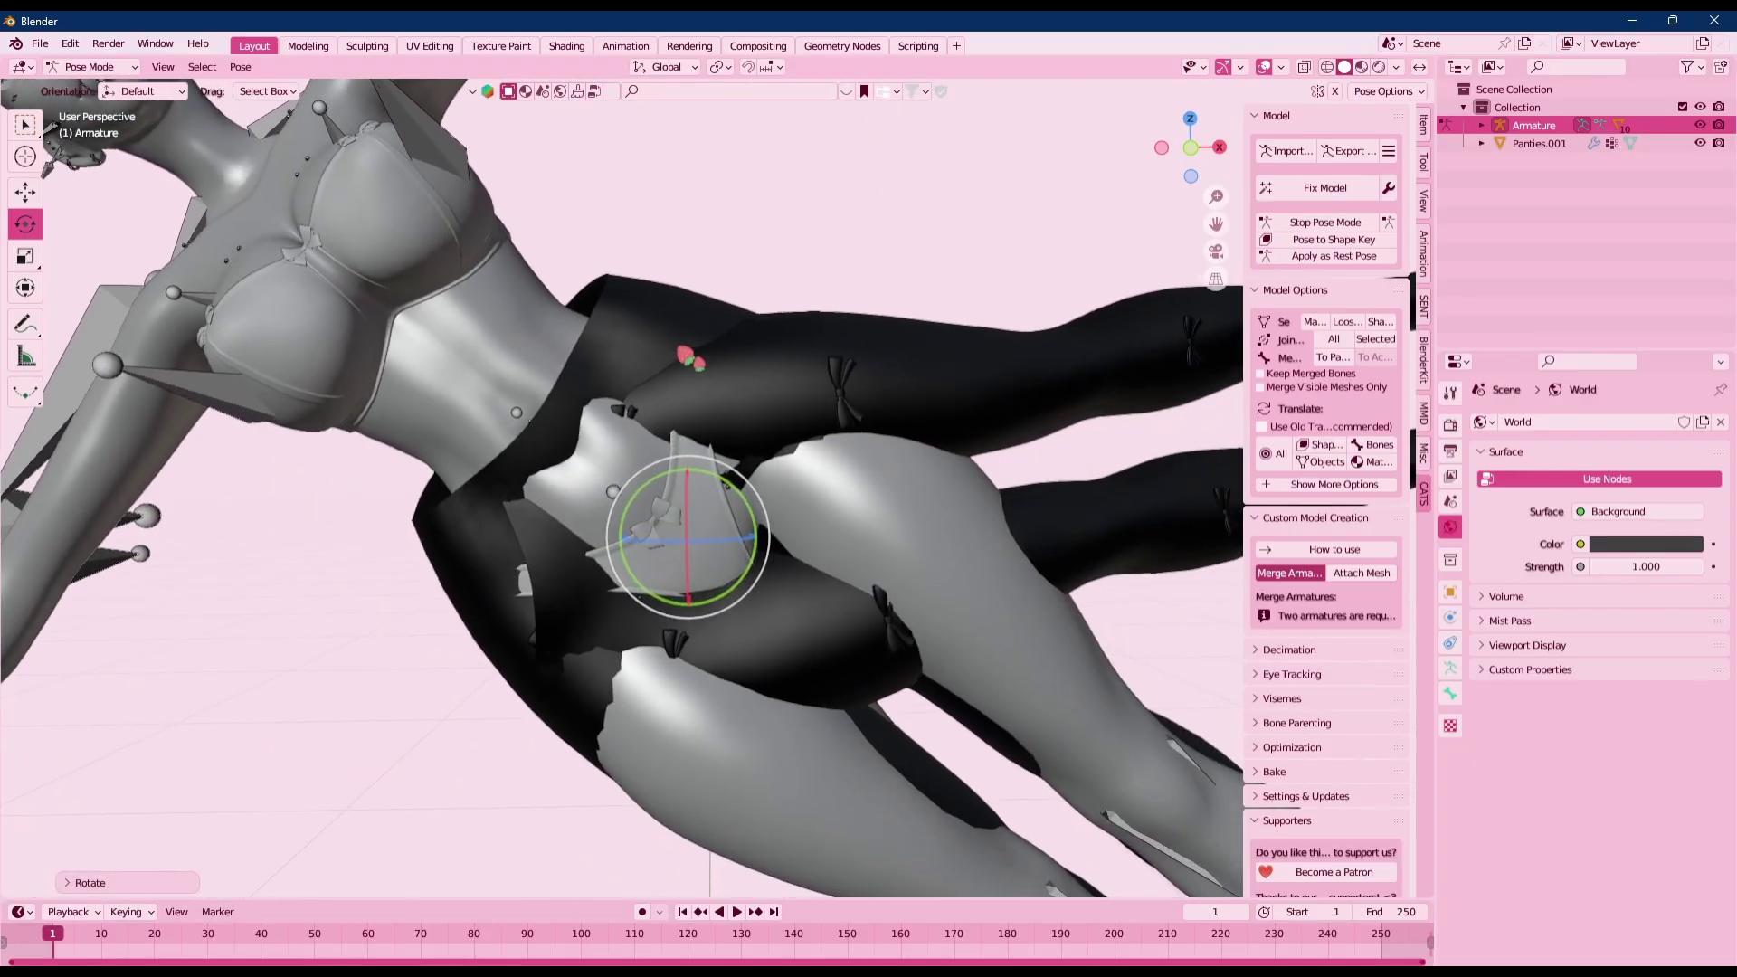
scroll(731, 469, "up", 3)
scroll(726, 464, "down", 5)
middle_click_drag(453, 256, 577, 359, "shift")
scroll(555, 377, "up", 5)
middle_click_drag(760, 462, 679, 389, "shift")
scroll(719, 469, "up", 3)
middle_click_drag(749, 337, 754, 414, "shift")
scroll(751, 413, "down", 6)
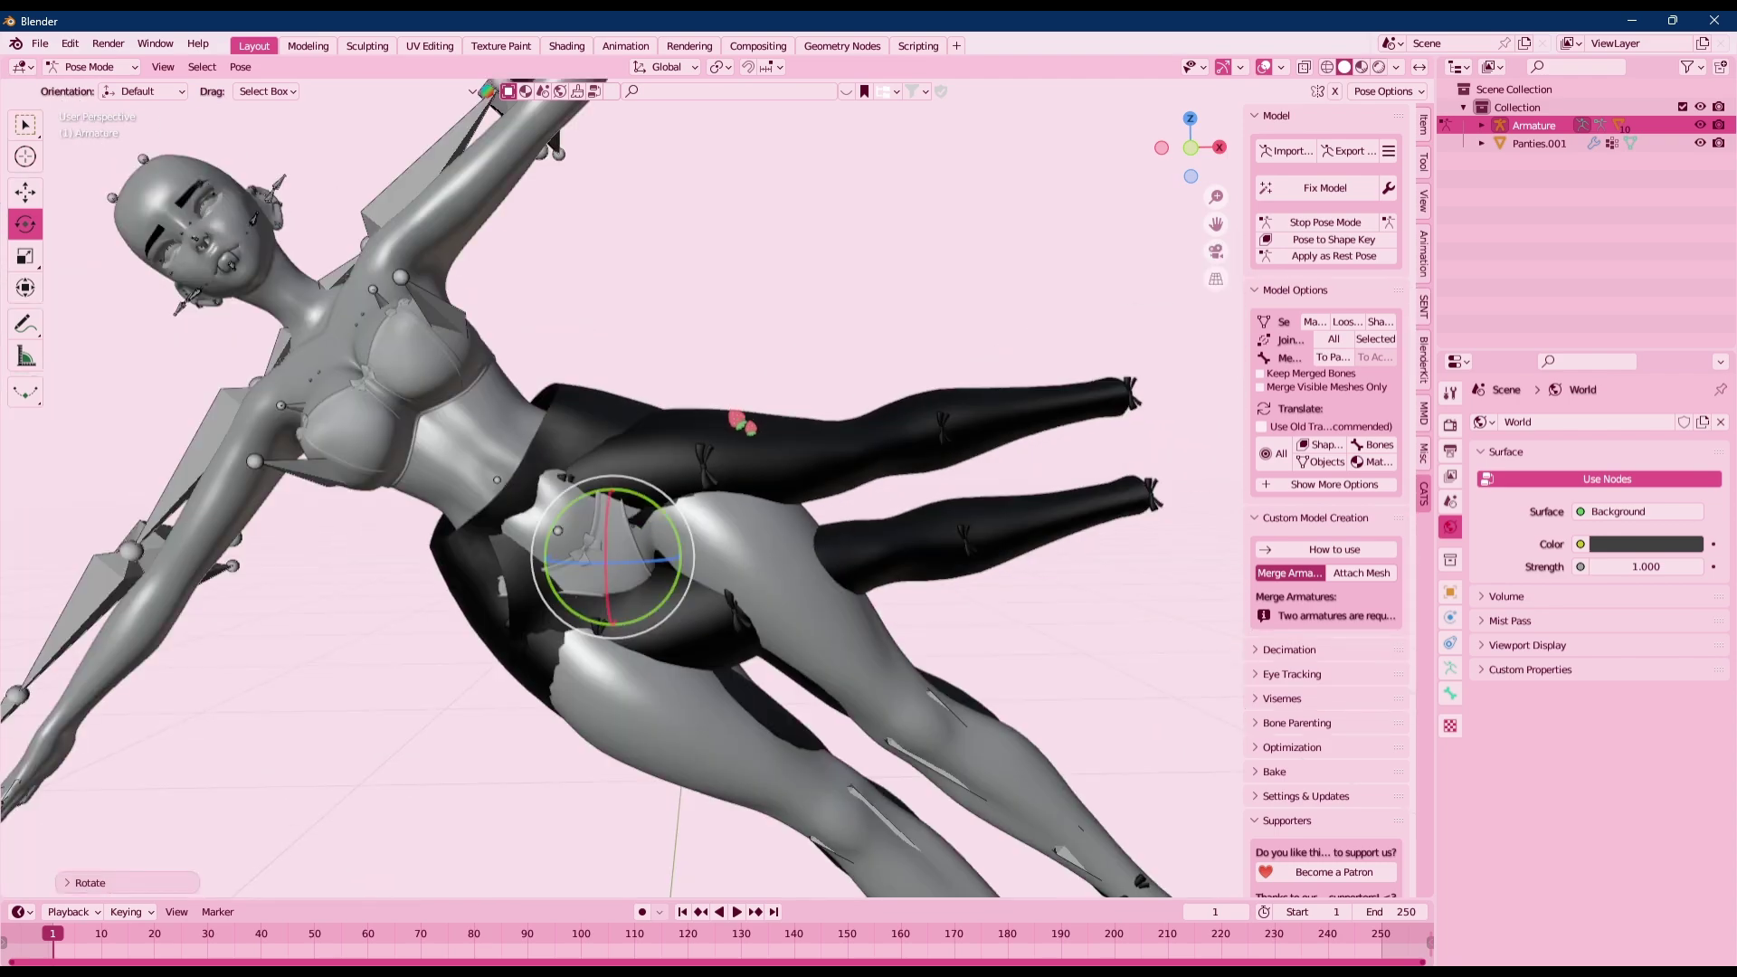
middle_click_drag(756, 485, 759, 411, "shift")
scroll(760, 411, "up", 3)
middle_click_drag(597, 443, 556, 436, "shift")
left_click(1308, 221)
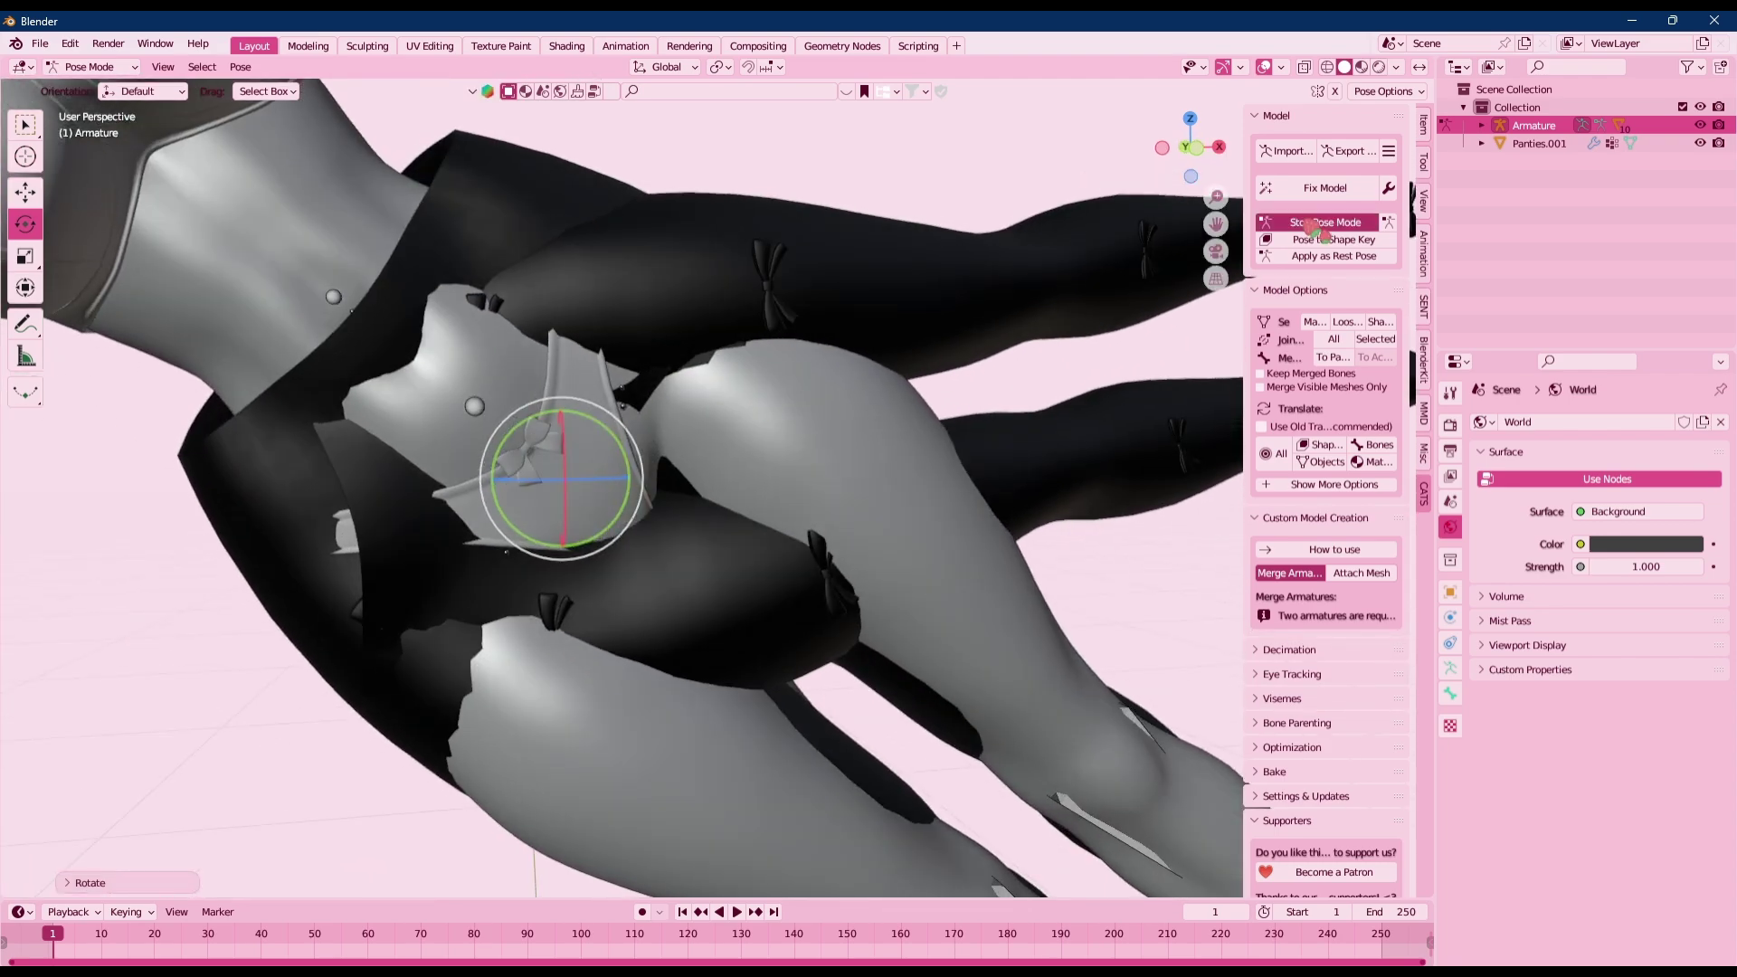
Inspect the overlapping tights meshes Tights.001 and Tights.002 around the hips from several angles
middle_click_drag(755, 360, 868, 501, "shift")
left_click(731, 583)
scroll(868, 501, "up", 2)
scroll(841, 420, "down", 4)
middle_click_drag(841, 420, 744, 501)
scroll(783, 574, "up", 3)
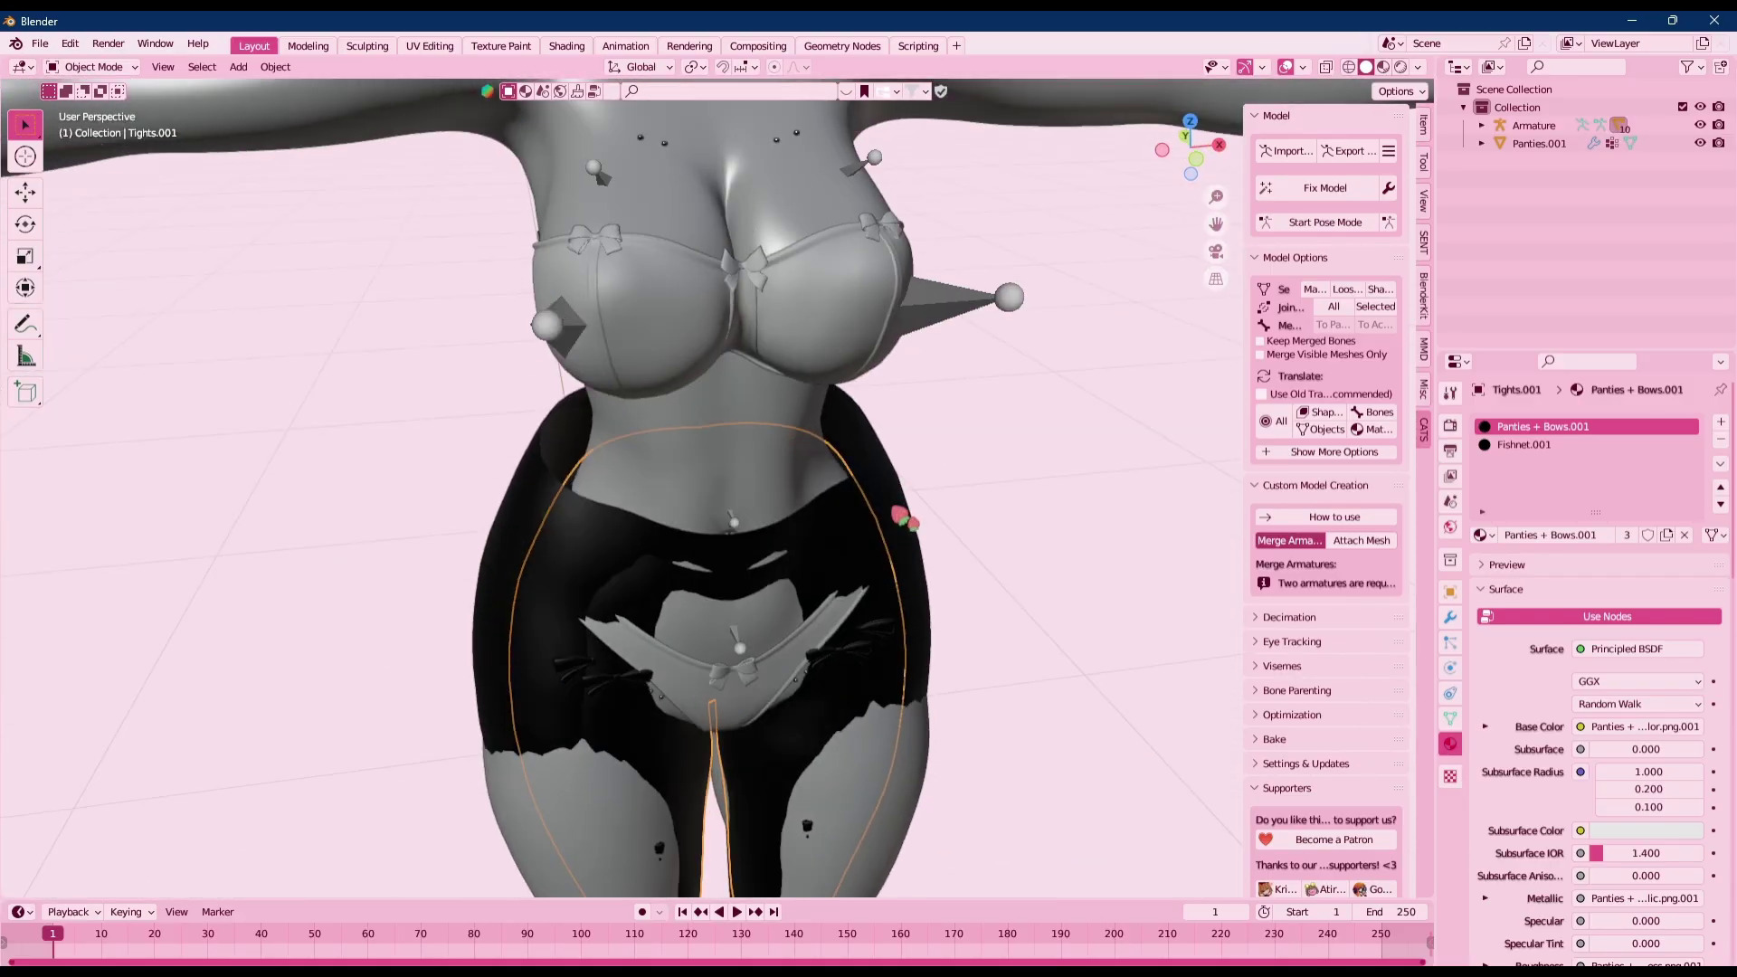
scroll(900, 504, "up", 1)
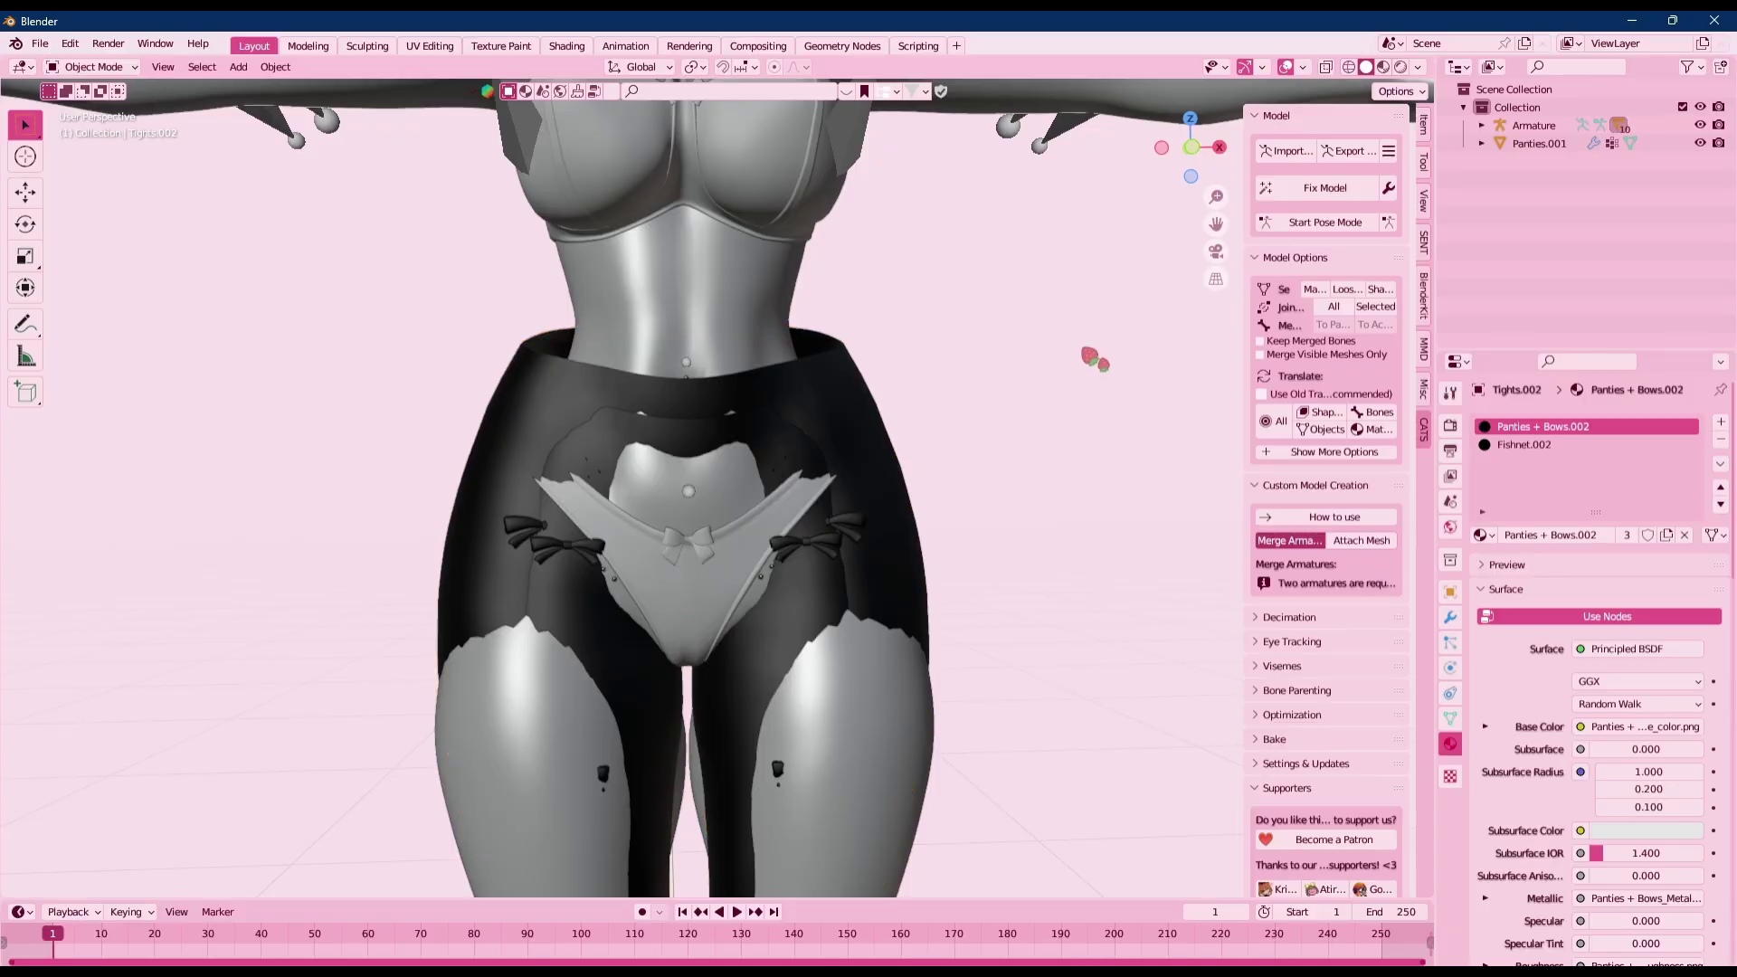
scroll(912, 471, "down", 2)
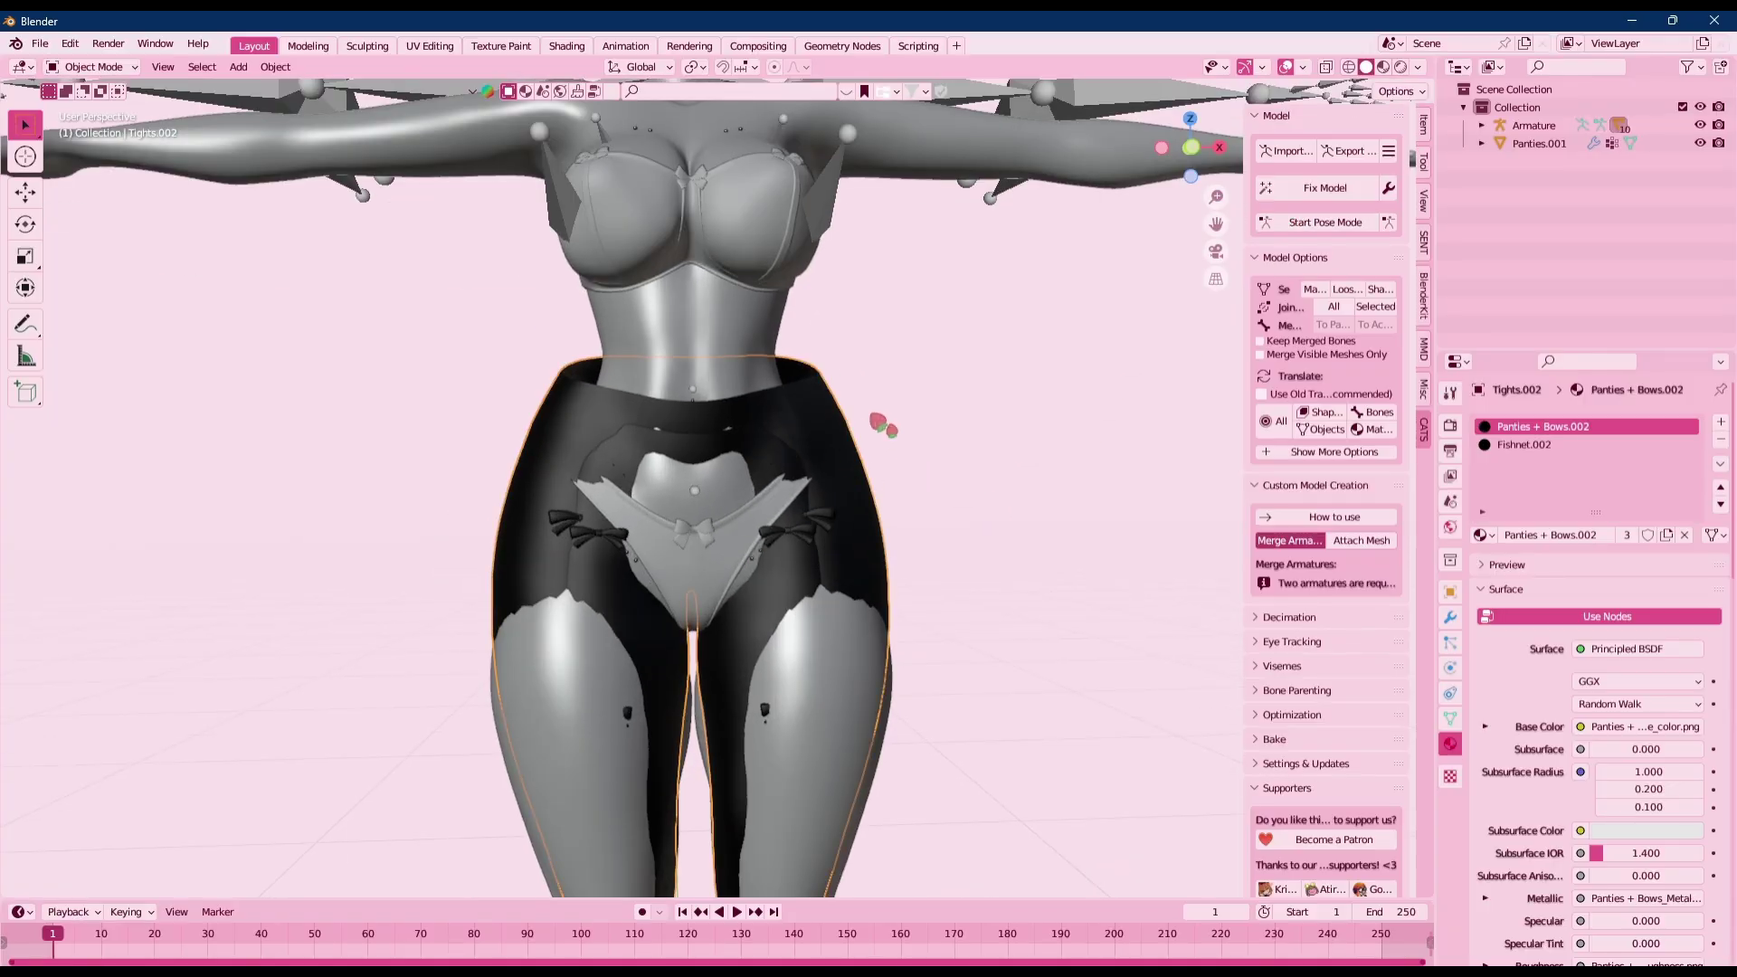
scroll(908, 362, "up", 2)
middle_click_drag(814, 373, 788, 398)
right_click(855, 381)
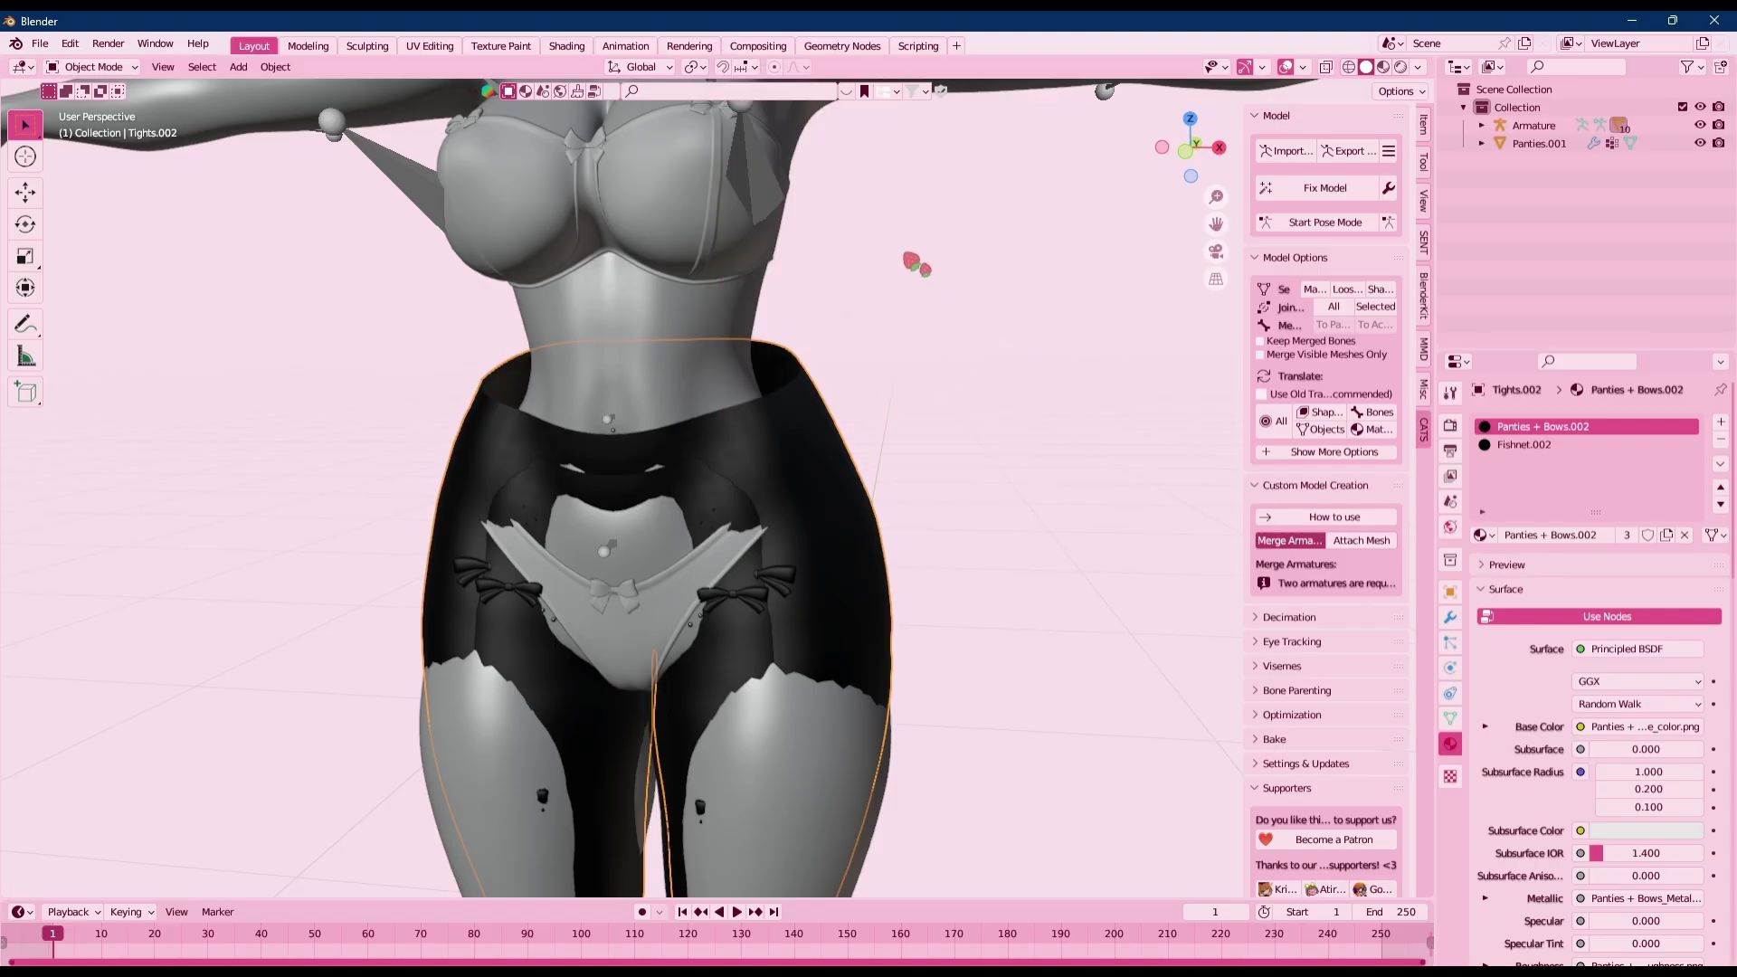
Select the base armature and inspect its bones from the head to the hips
middle_click_drag(914, 263, 831, 434, "shift")
left_click(939, 122)
middle_click_drag(945, 152, 888, 617, "shift")
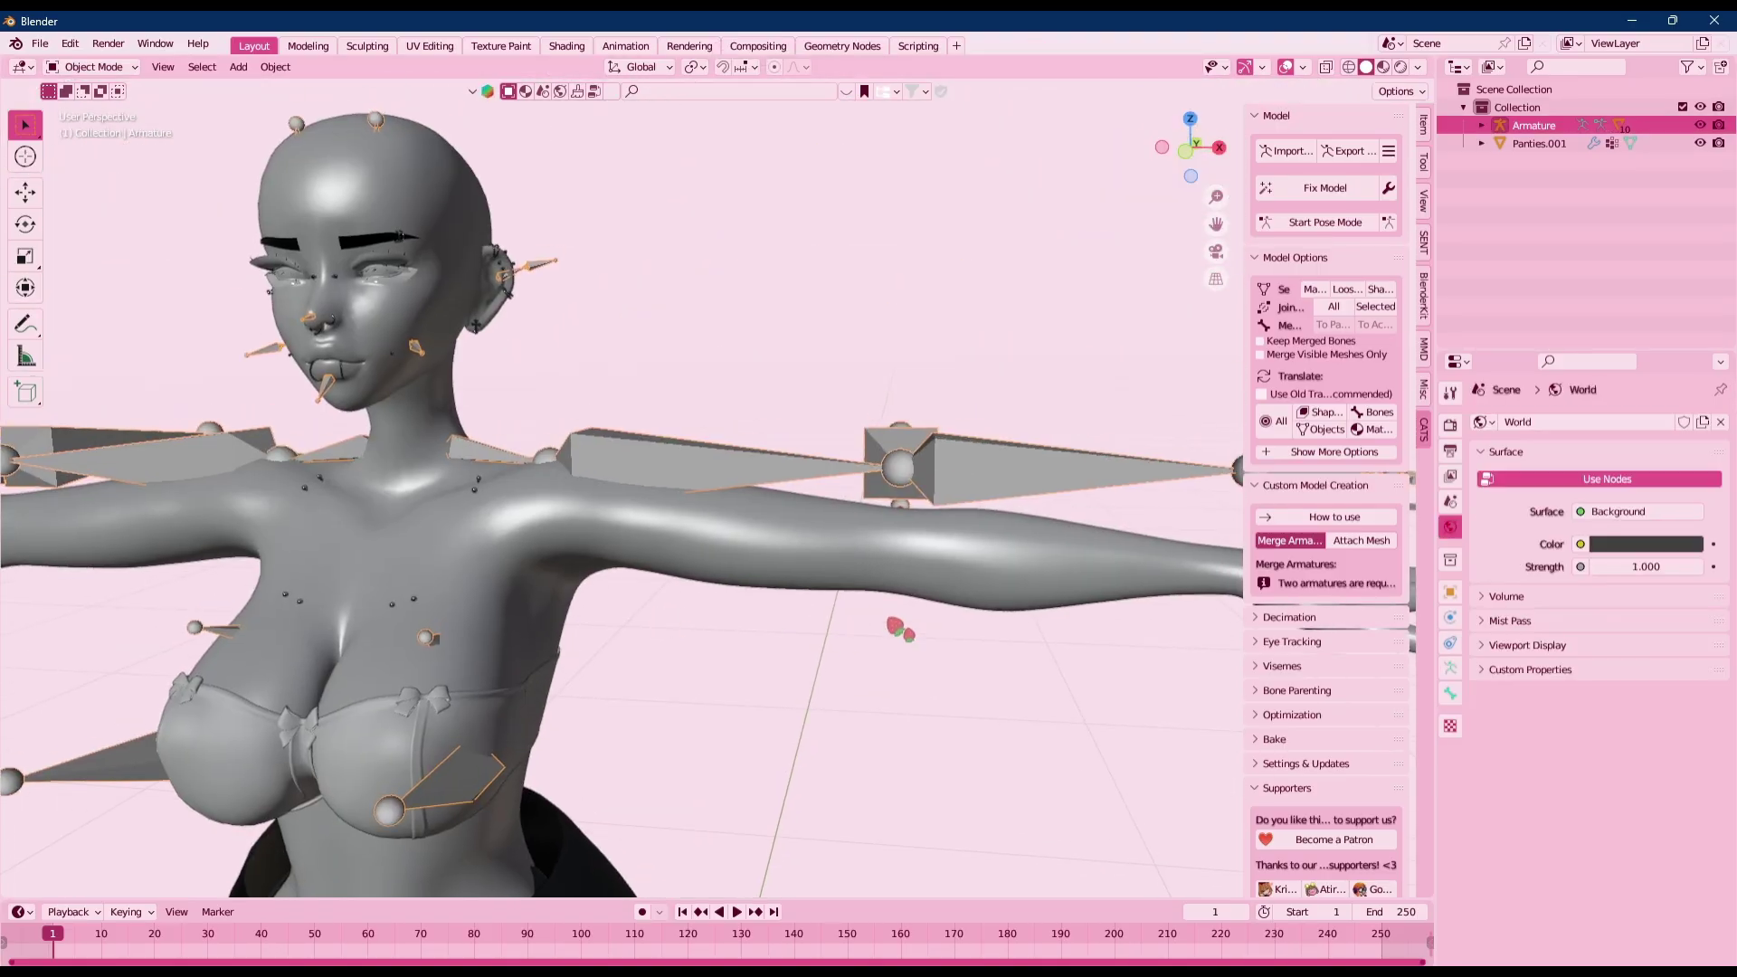
middle_click_drag(941, 564, 680, 586, "shift")
scroll(766, 558, "up", 4)
scroll(766, 558, "down", 7)
middle_click_drag(622, 667, 859, 489, "shift")
scroll(724, 570, "up", 3)
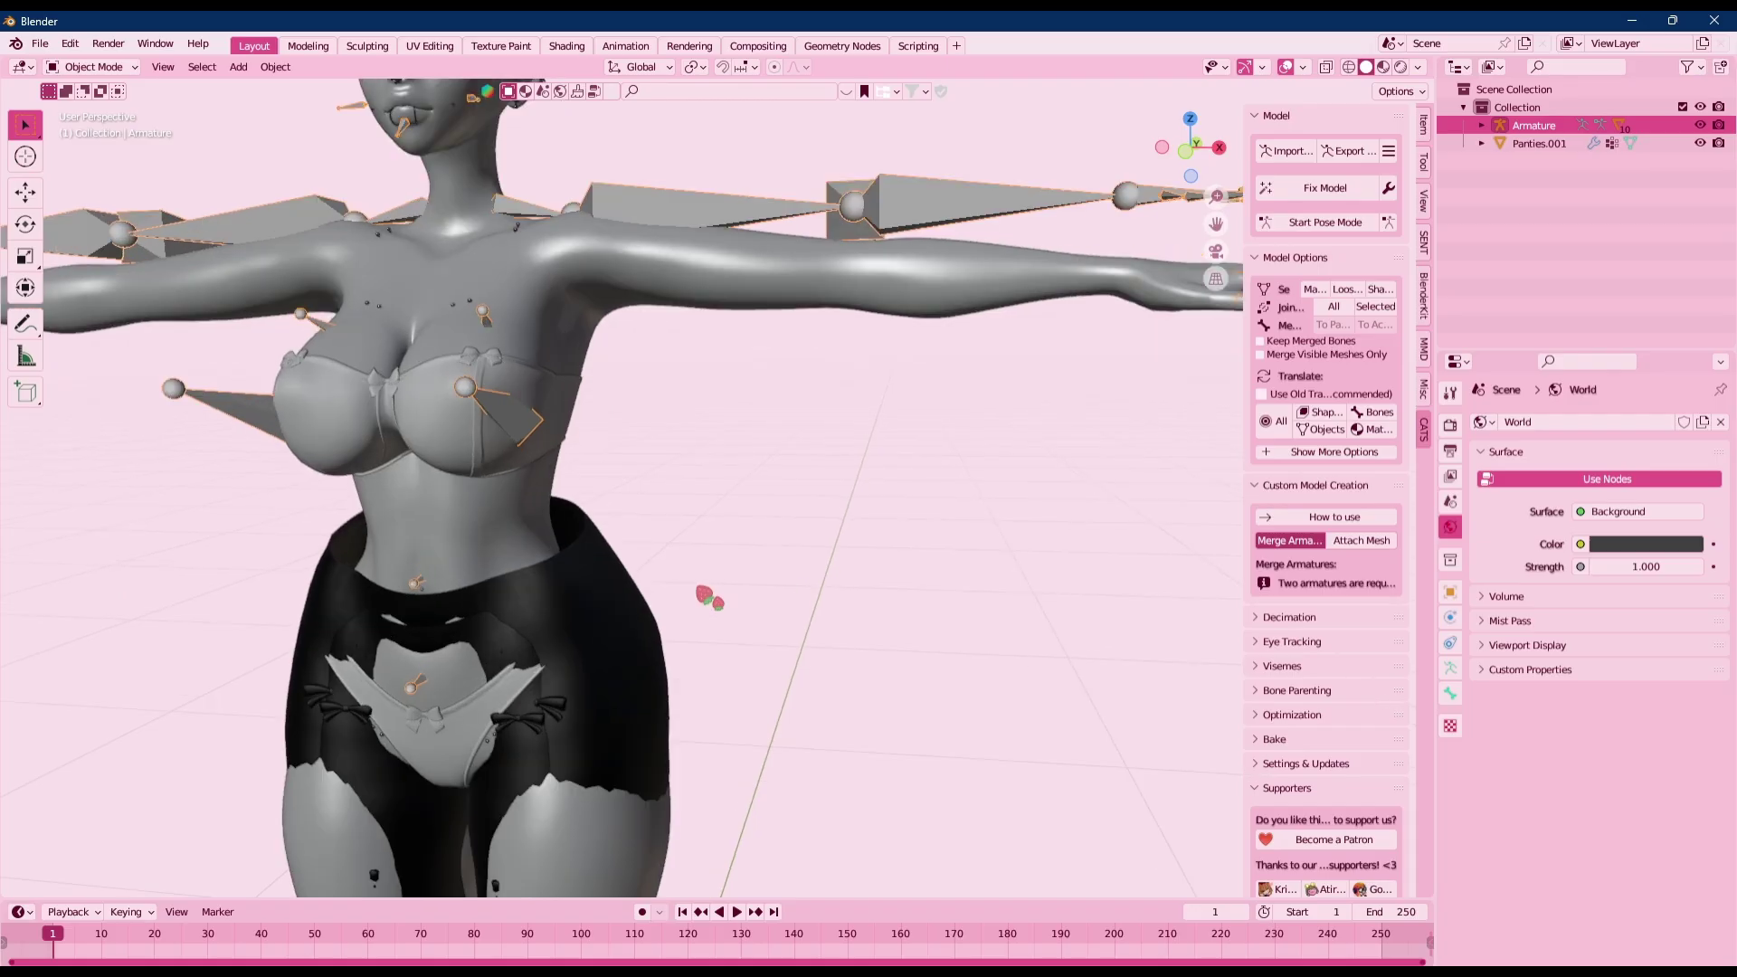
Clear the parent of the inner tights mesh Tights.001
left_click(692, 586)
middle_click_drag(611, 574, 779, 429, "shift")
scroll(671, 519, "up", 2)
left_click(877, 357)
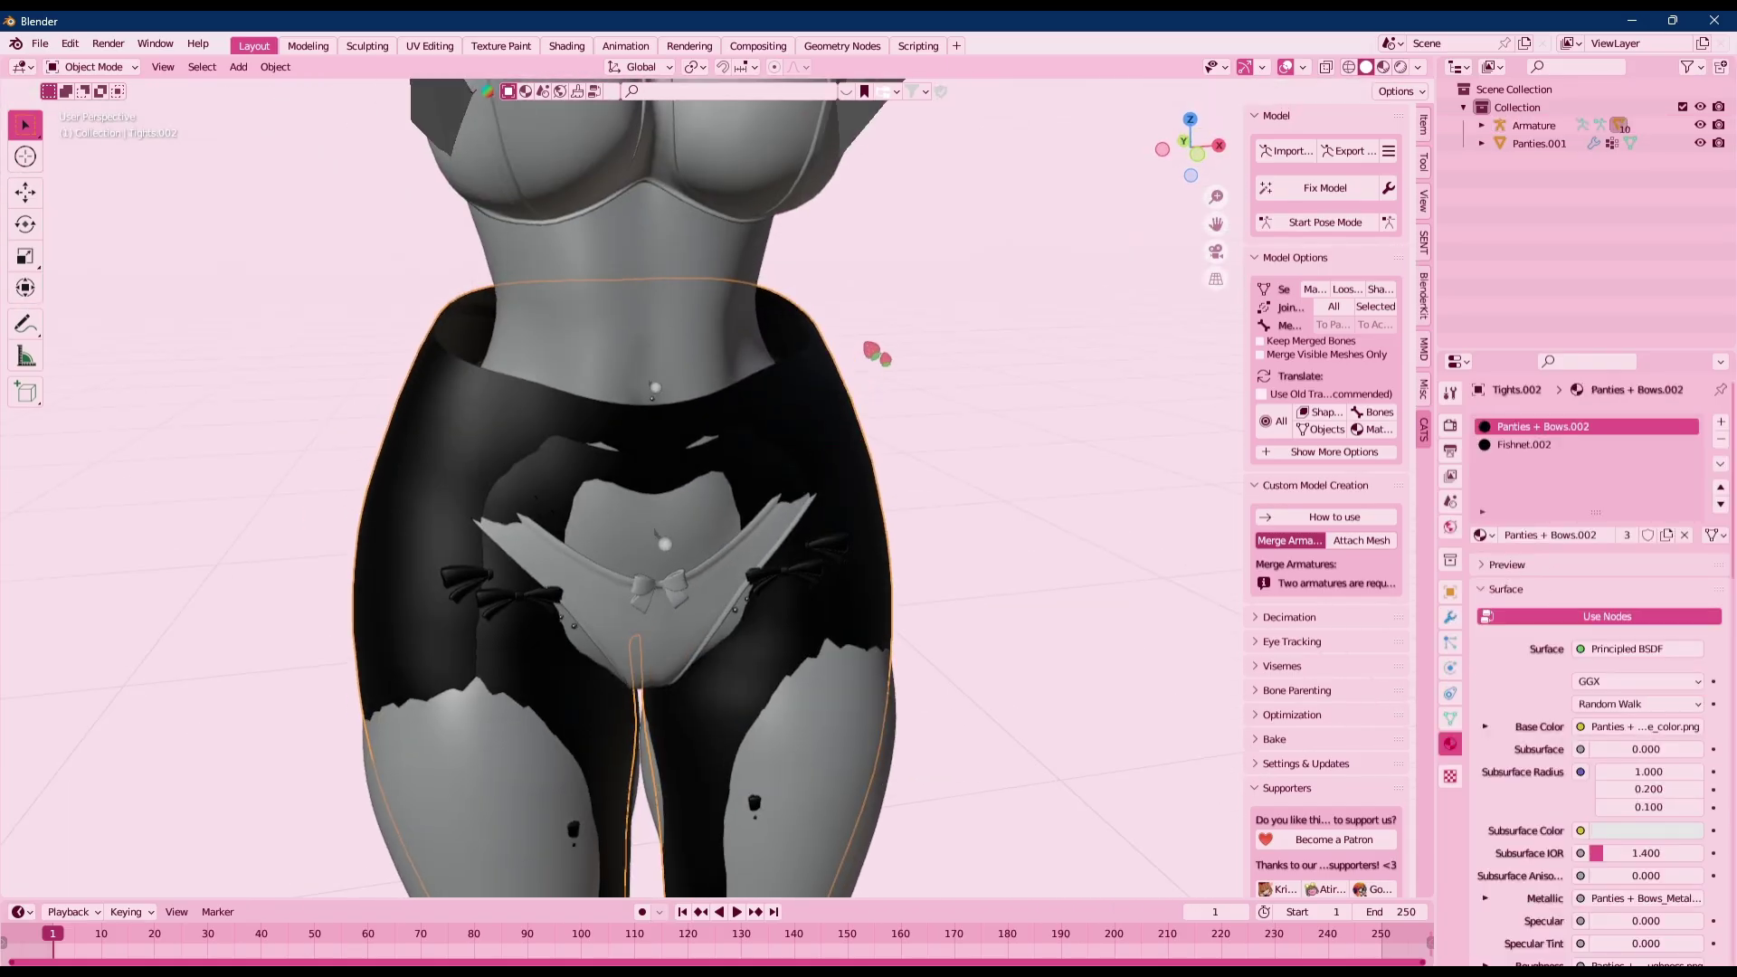
left_click(707, 516)
right_click(814, 427)
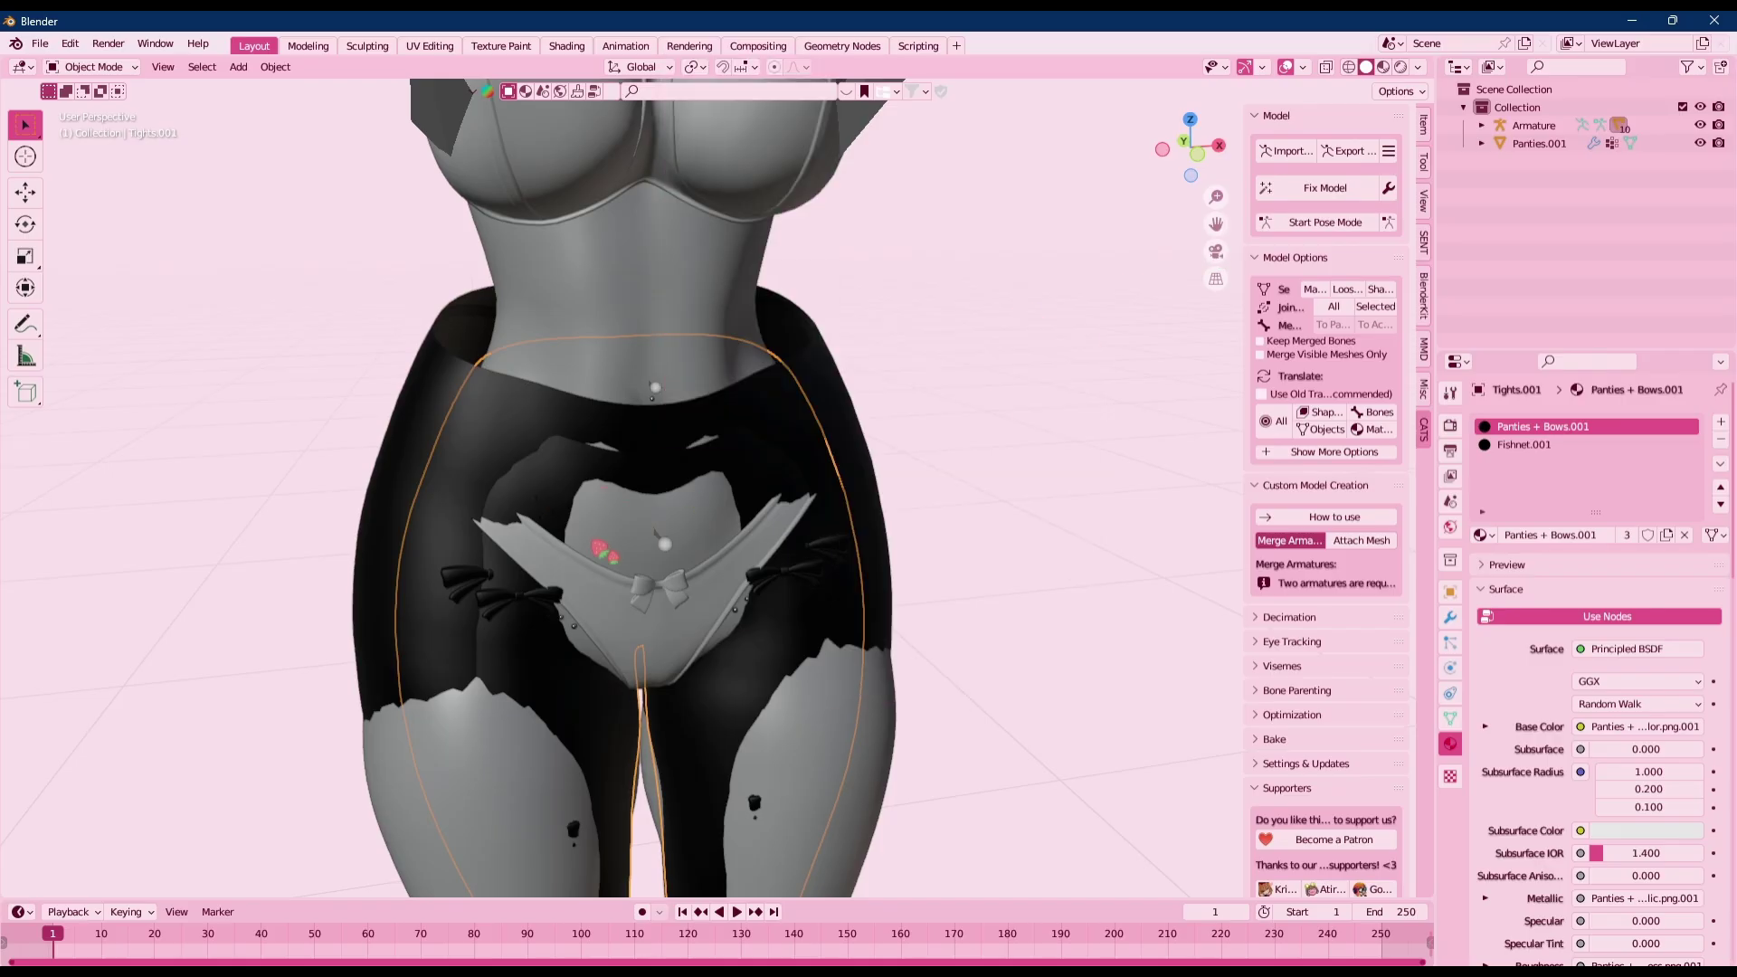
right_click(599, 539)
mouse_move(542, 461)
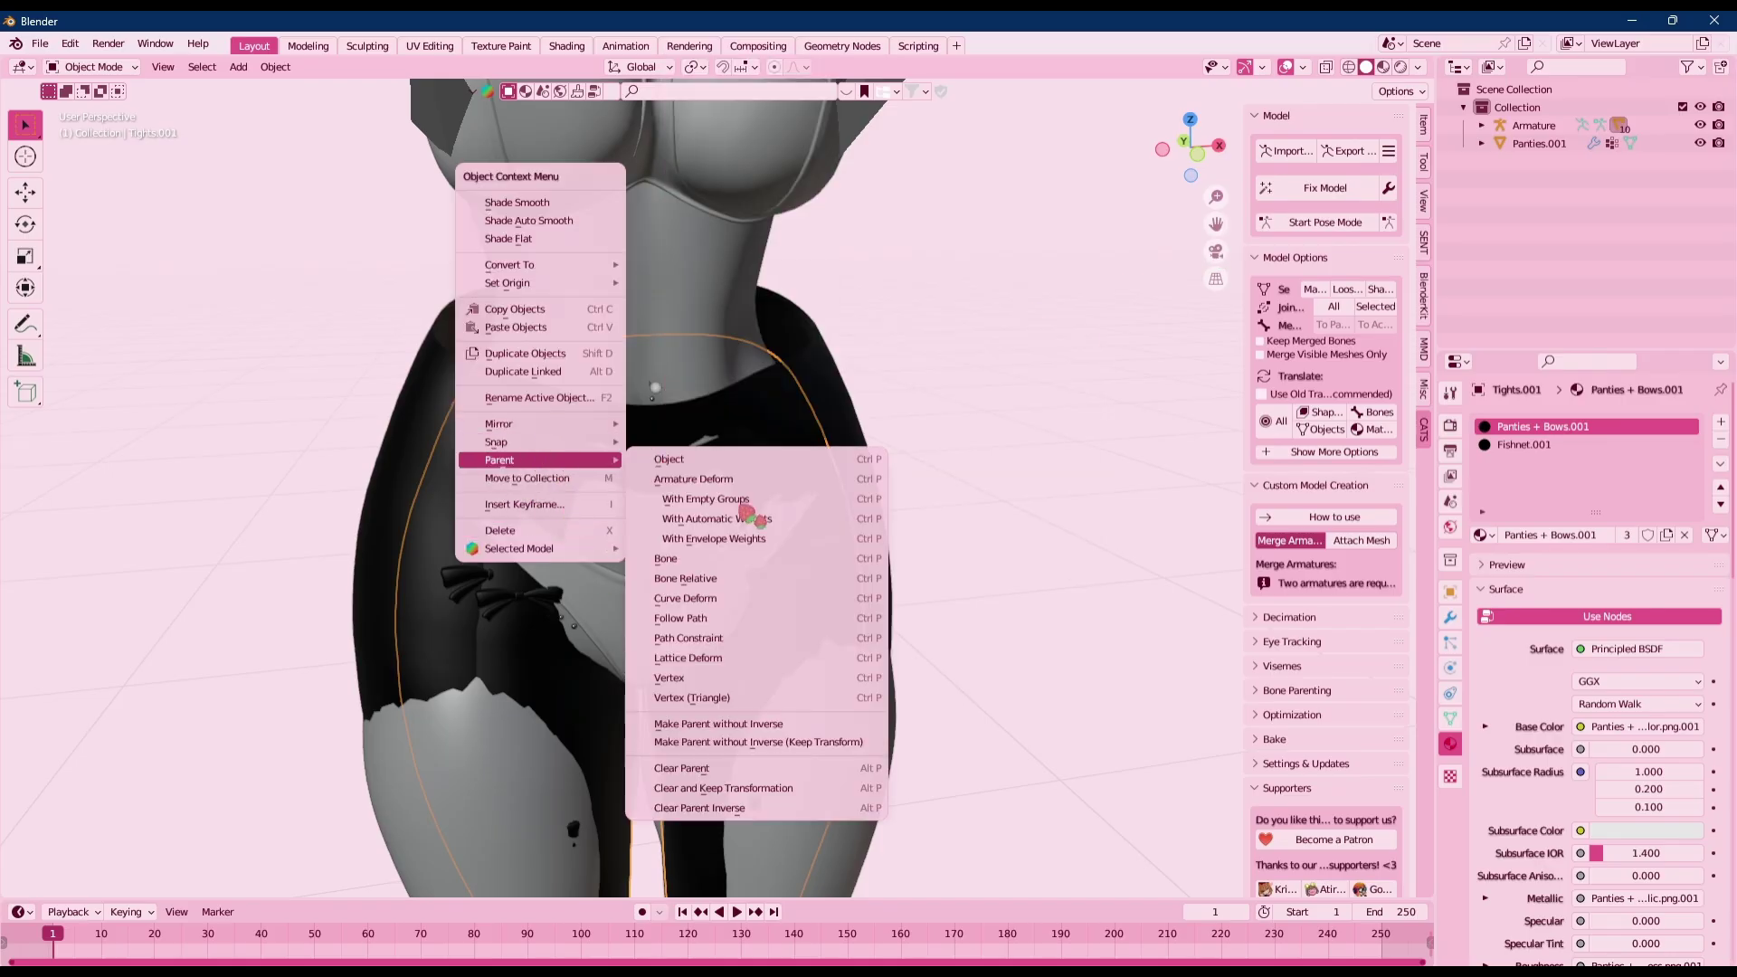
left_click(687, 768)
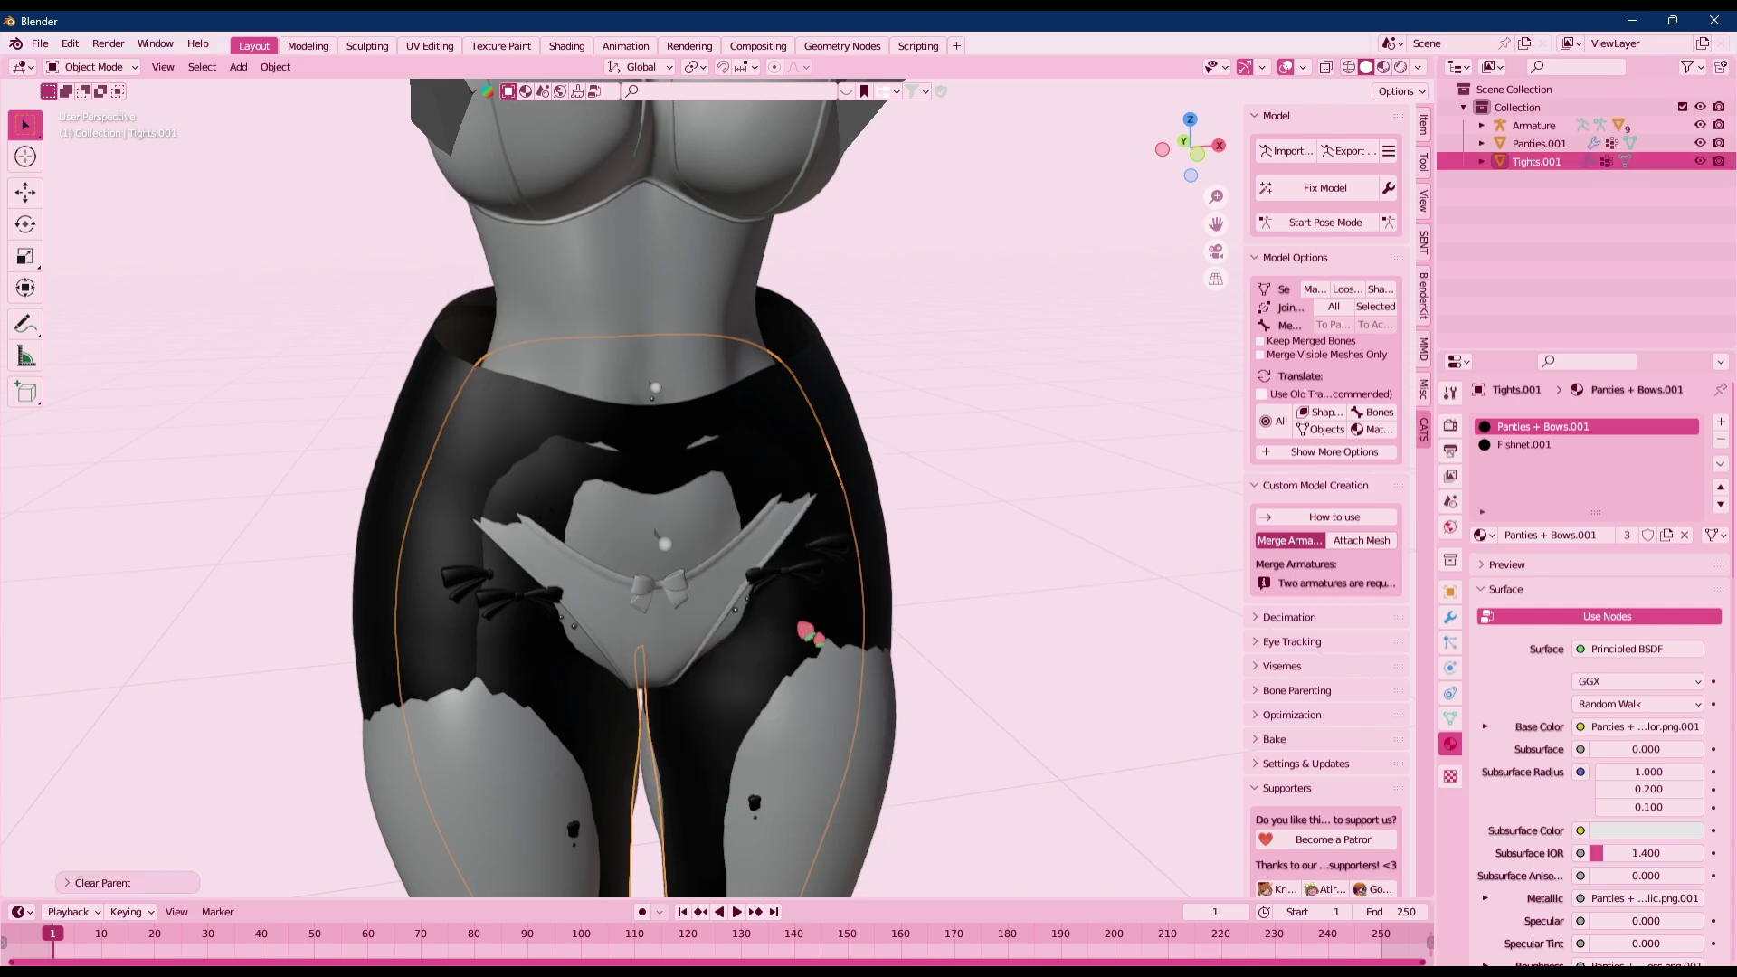
Test the unparented tights by rotating the hips in pose mode, and return to object mode
left_click(1325, 222)
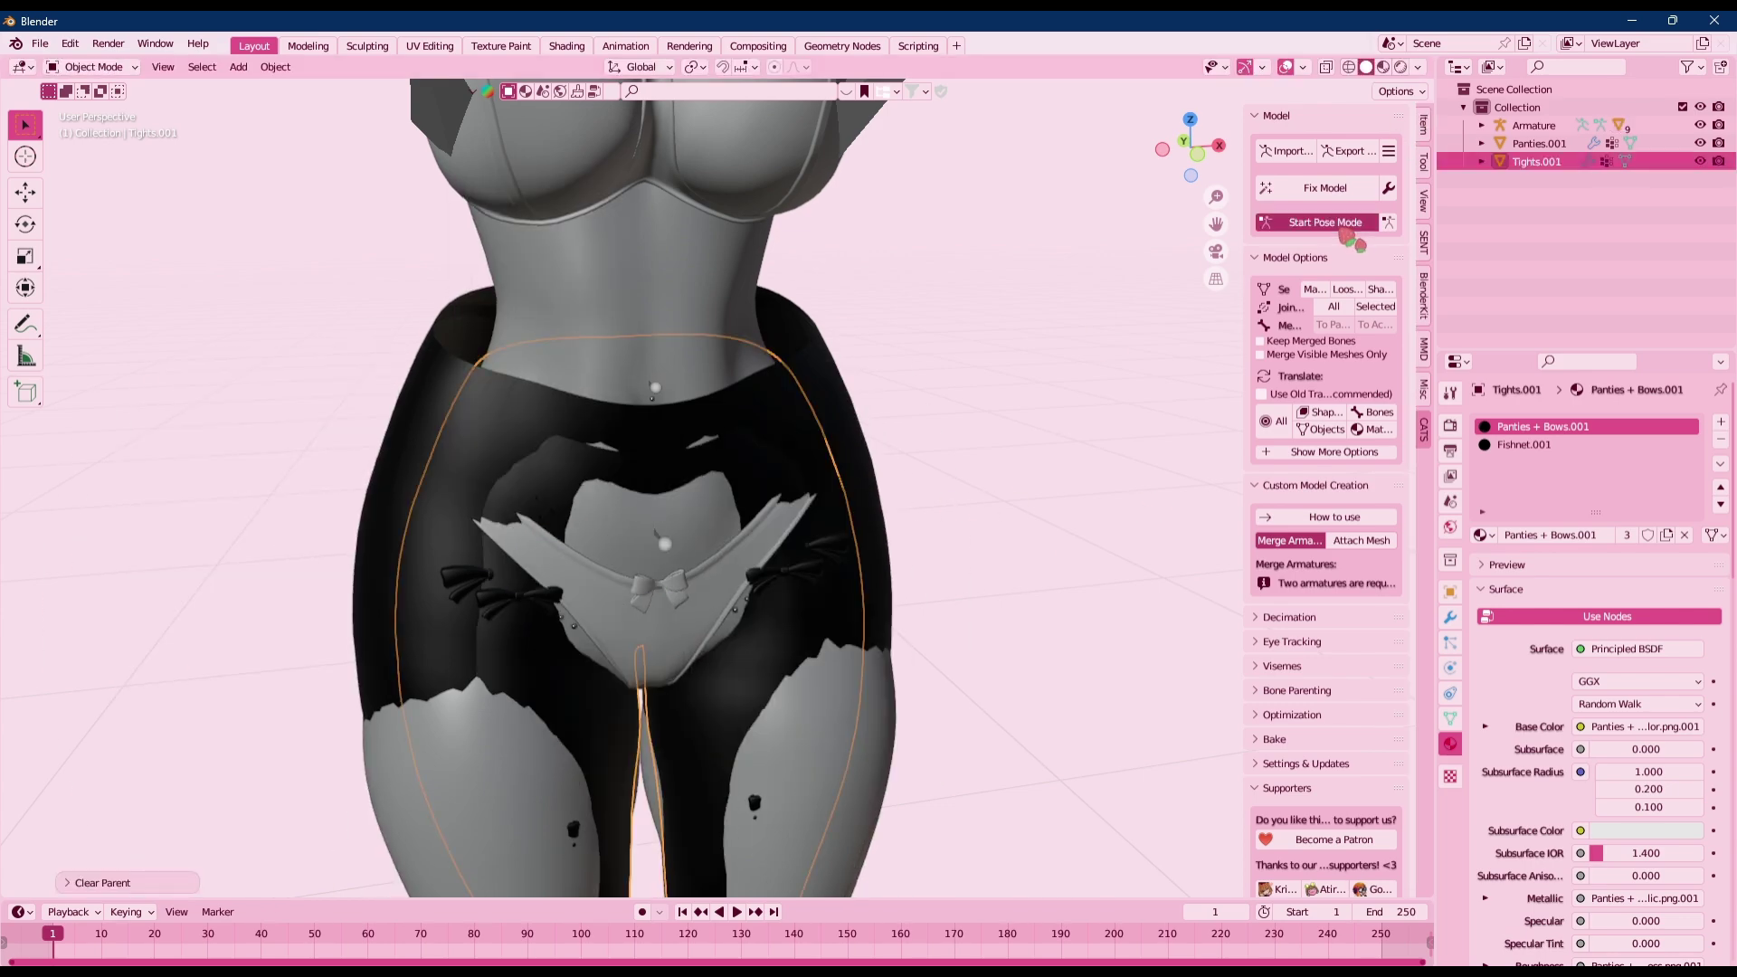
mouse_move(701, 600)
left_mouse_down()
mouse_move(726, 570)
mouse_move(719, 584)
left_mouse_up()
left_click(1318, 225)
scroll(723, 544, "up", 3)
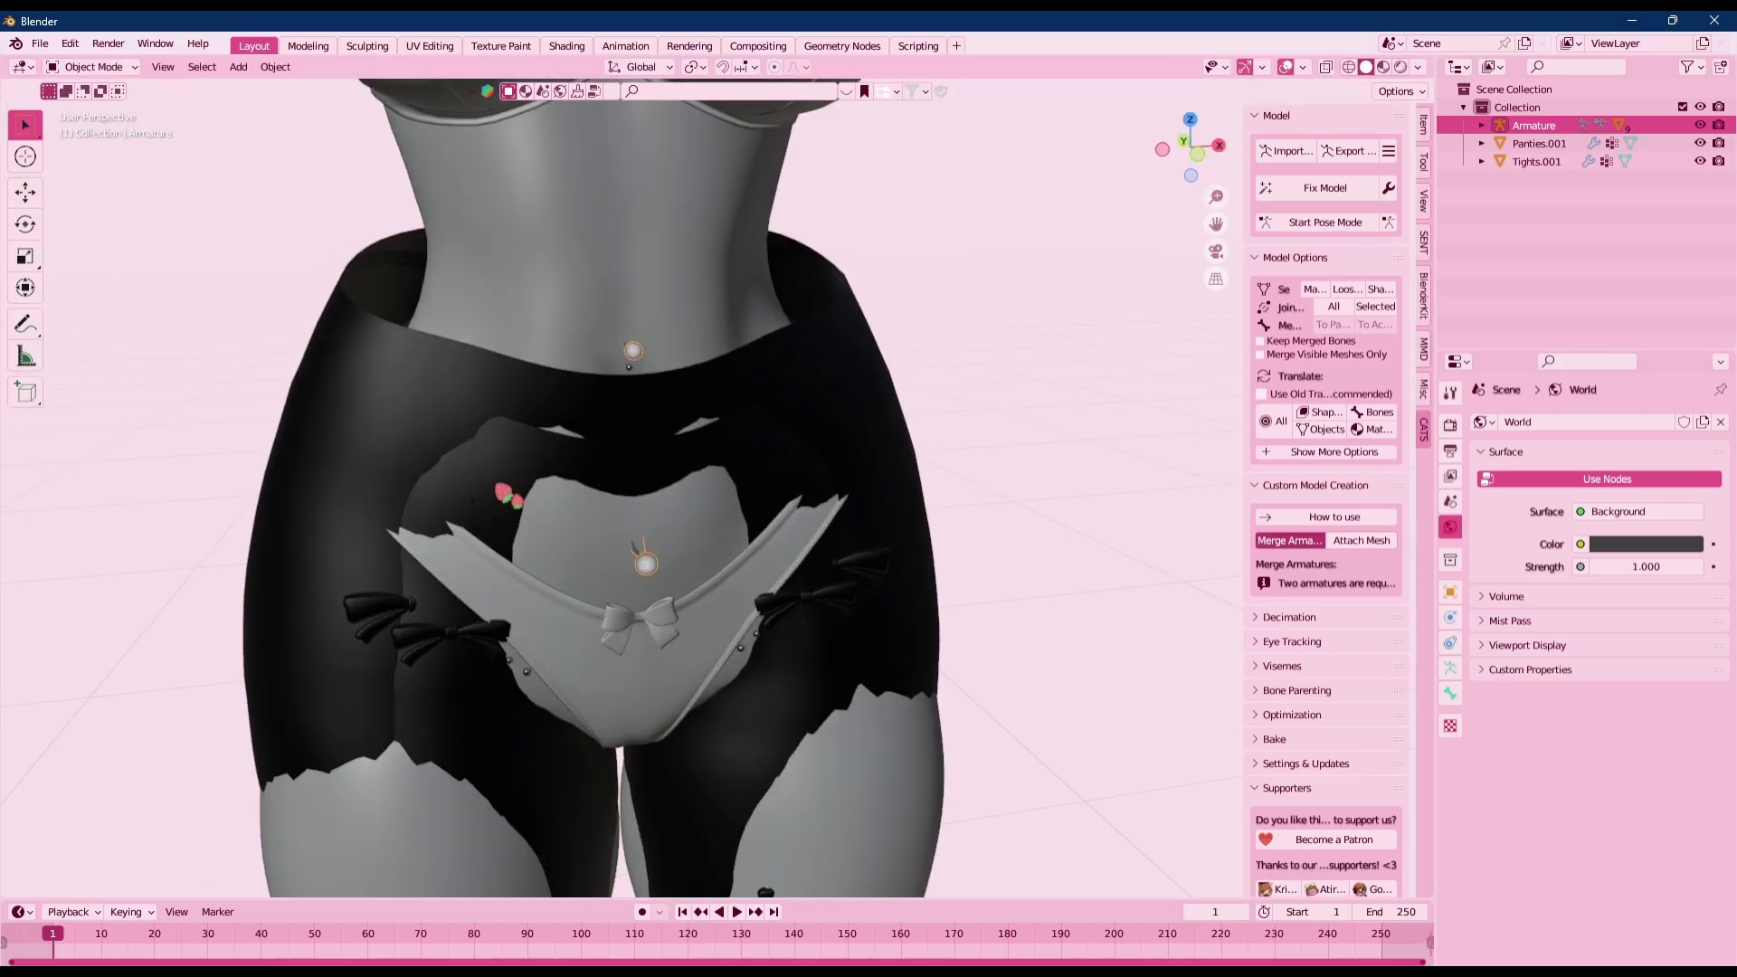
Remove the Armature modifier from the Tights.001 mesh
left_click(498, 485)
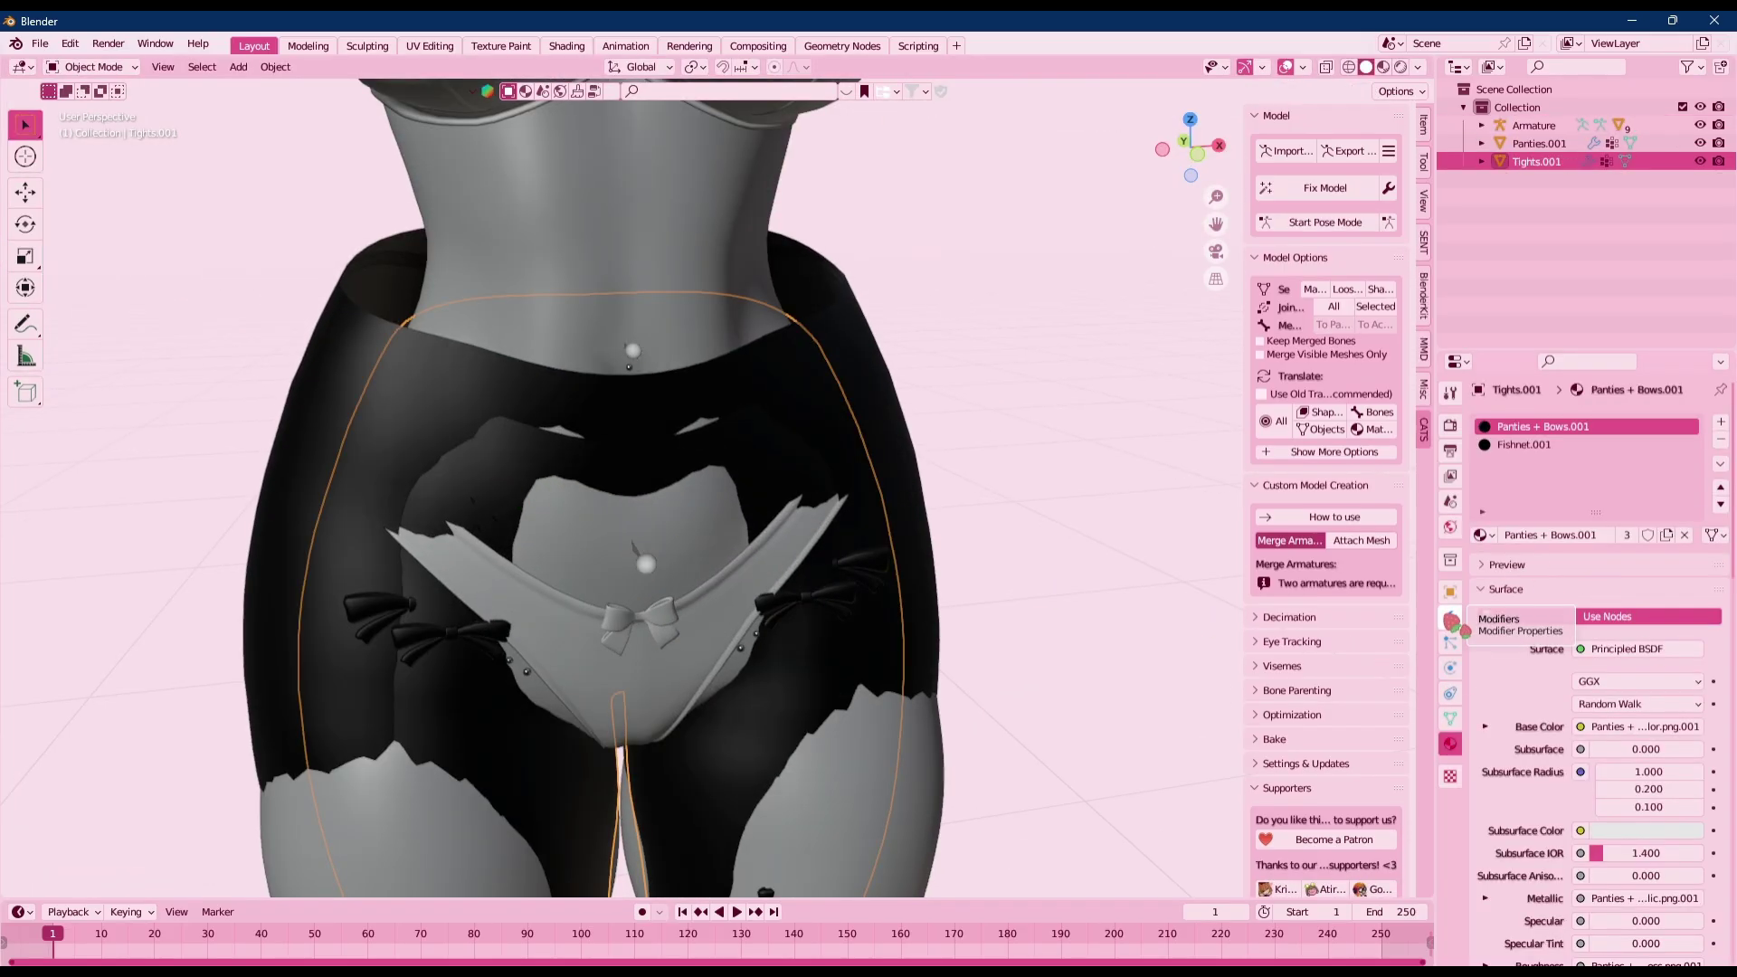
left_click(1450, 618)
left_click(1694, 451)
left_click(1693, 452)
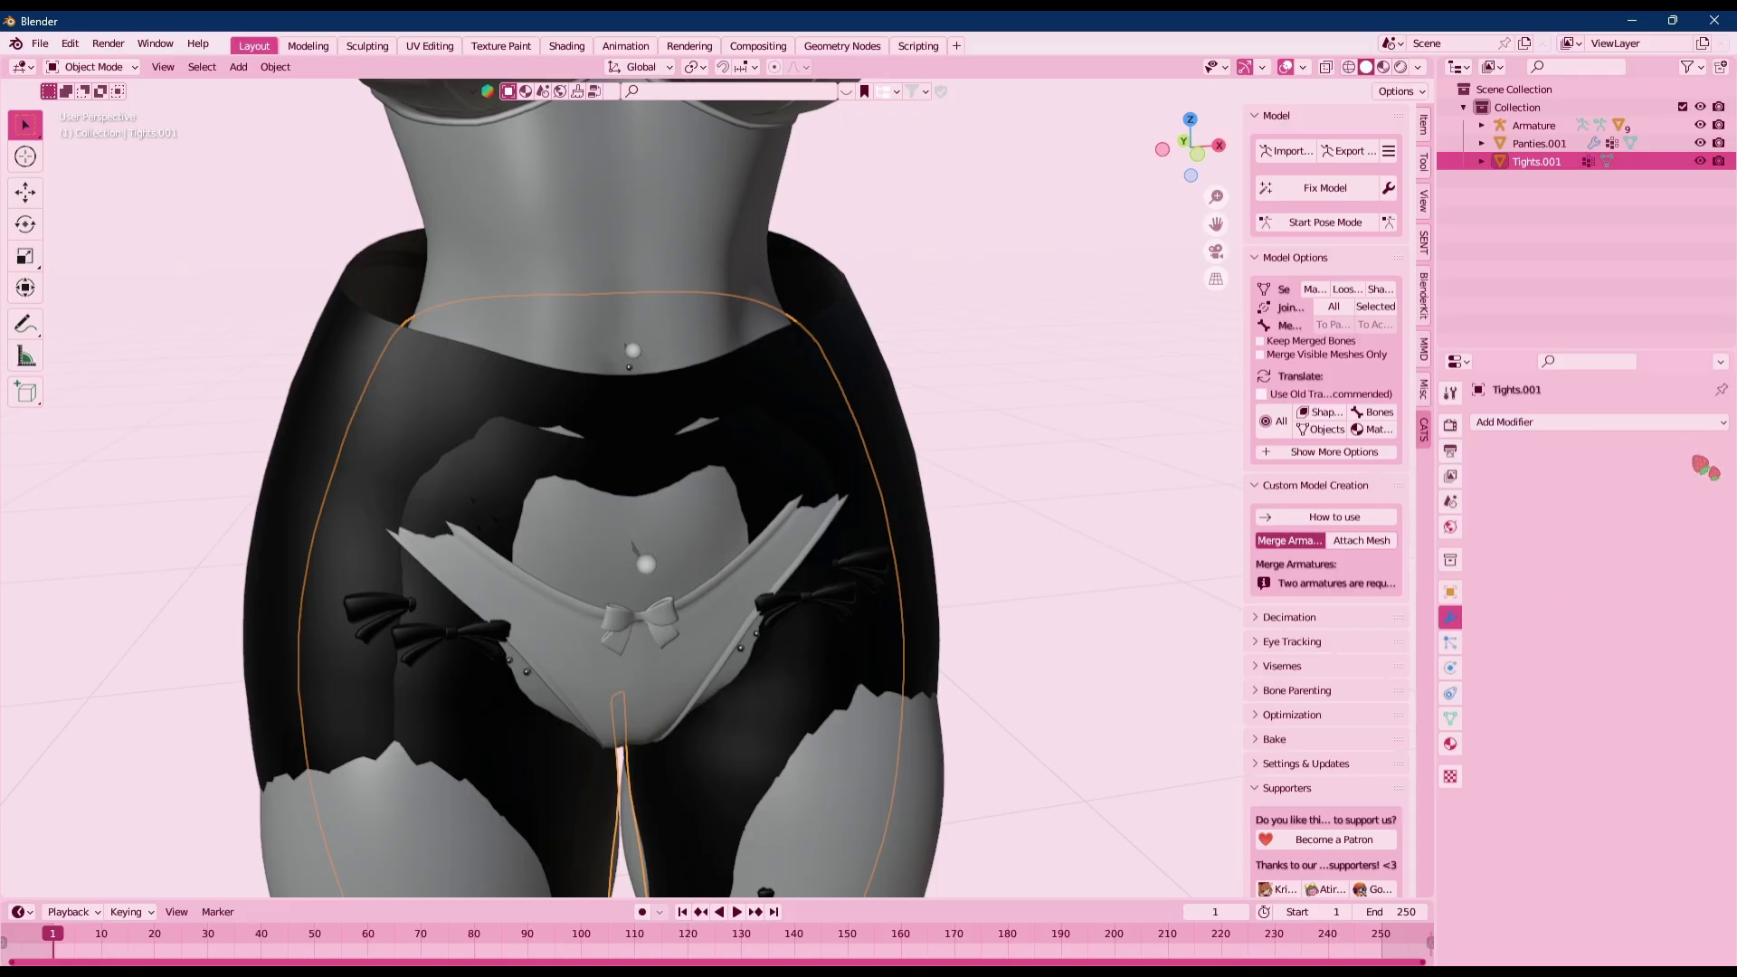
Check that Tights.001 is detached by rotating the hips in two pose mode tests, leaving pose mode after each
left_click(1329, 228)
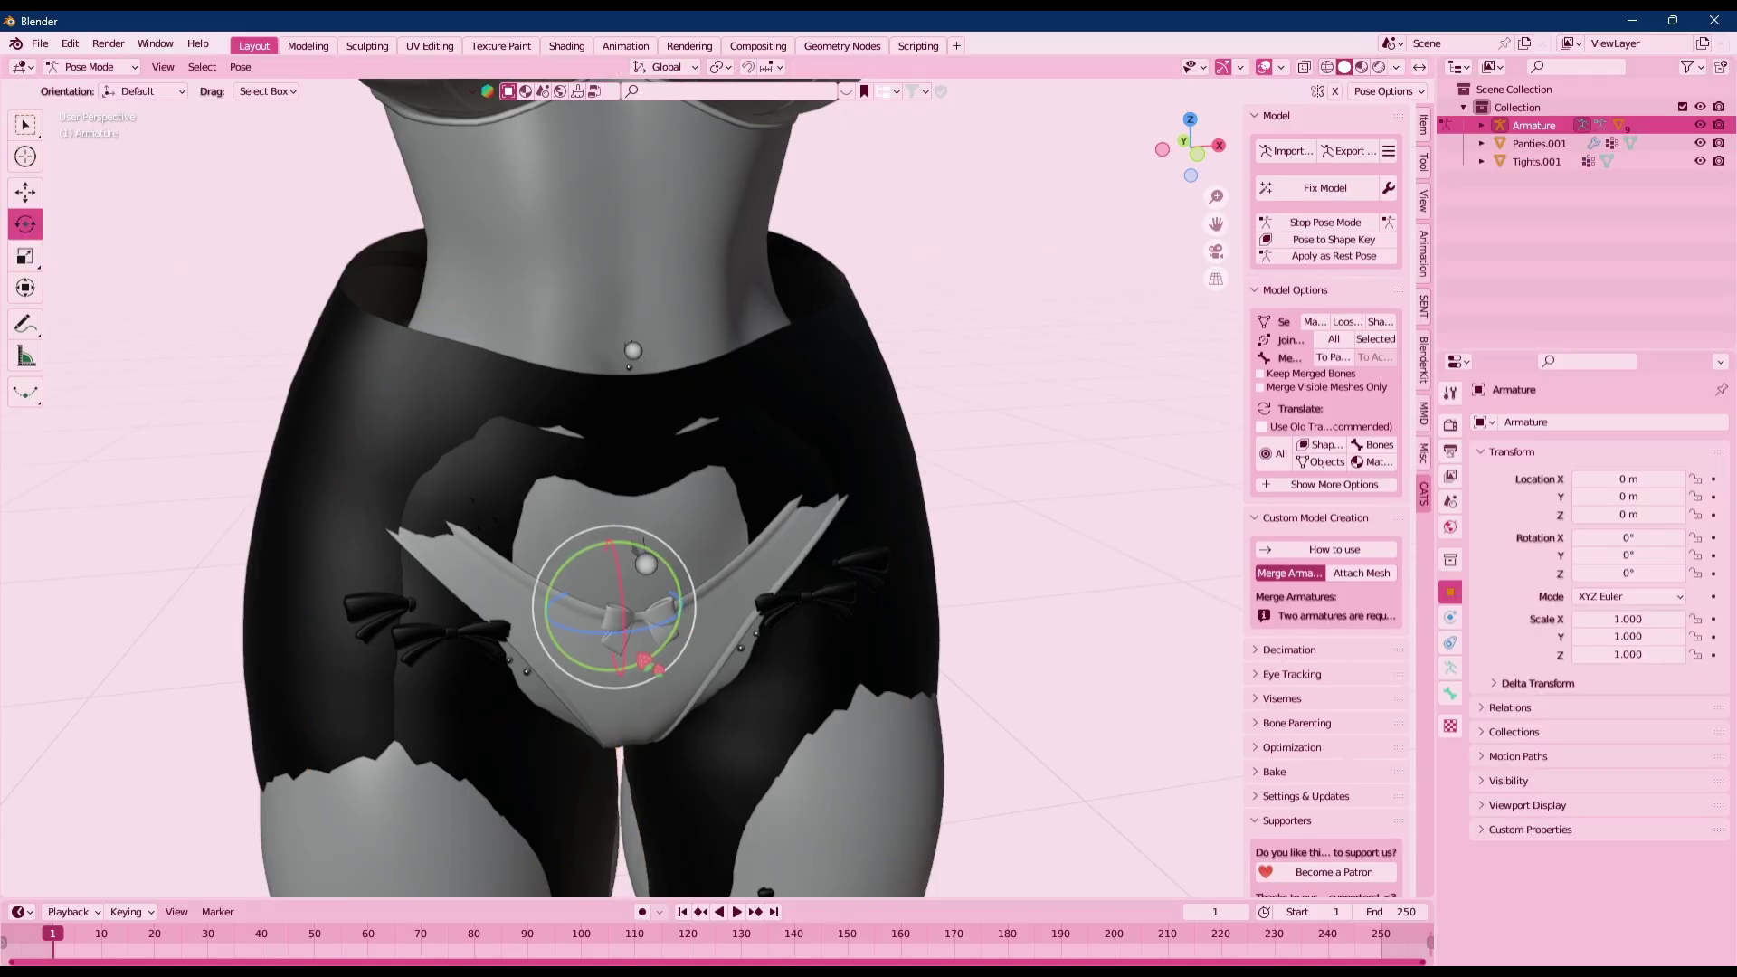
left_click_drag(636, 649, 714, 724)
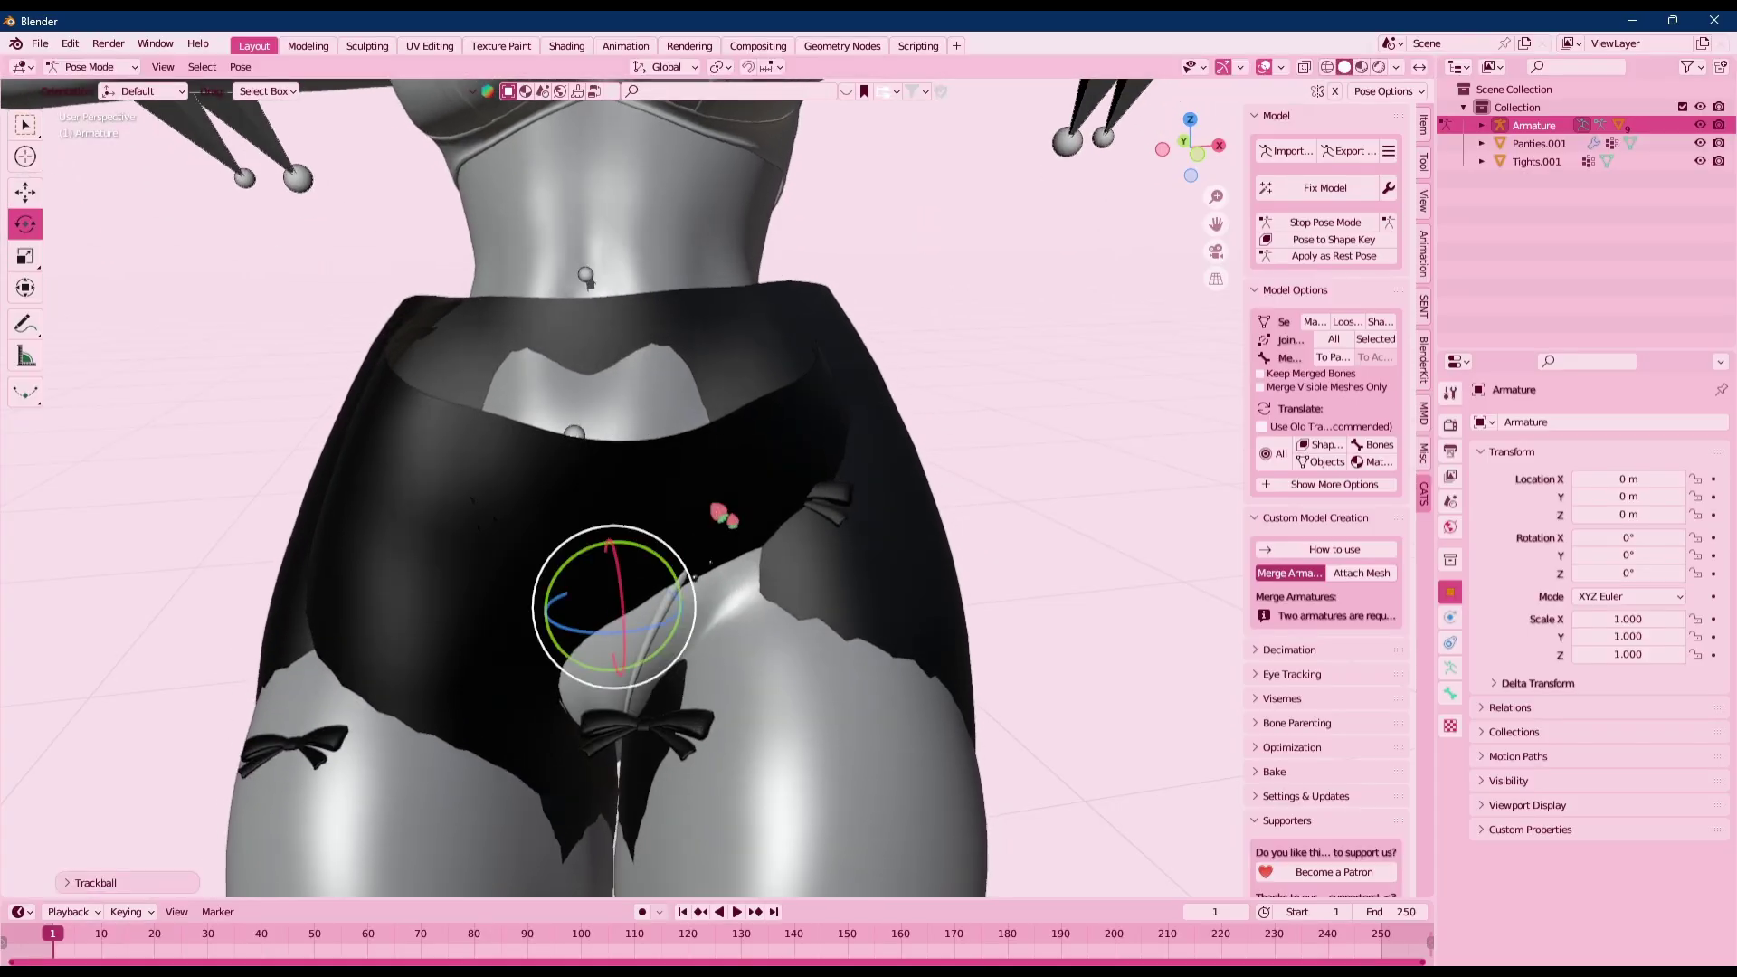
left_click(1316, 226)
scroll(618, 542, "down", 3)
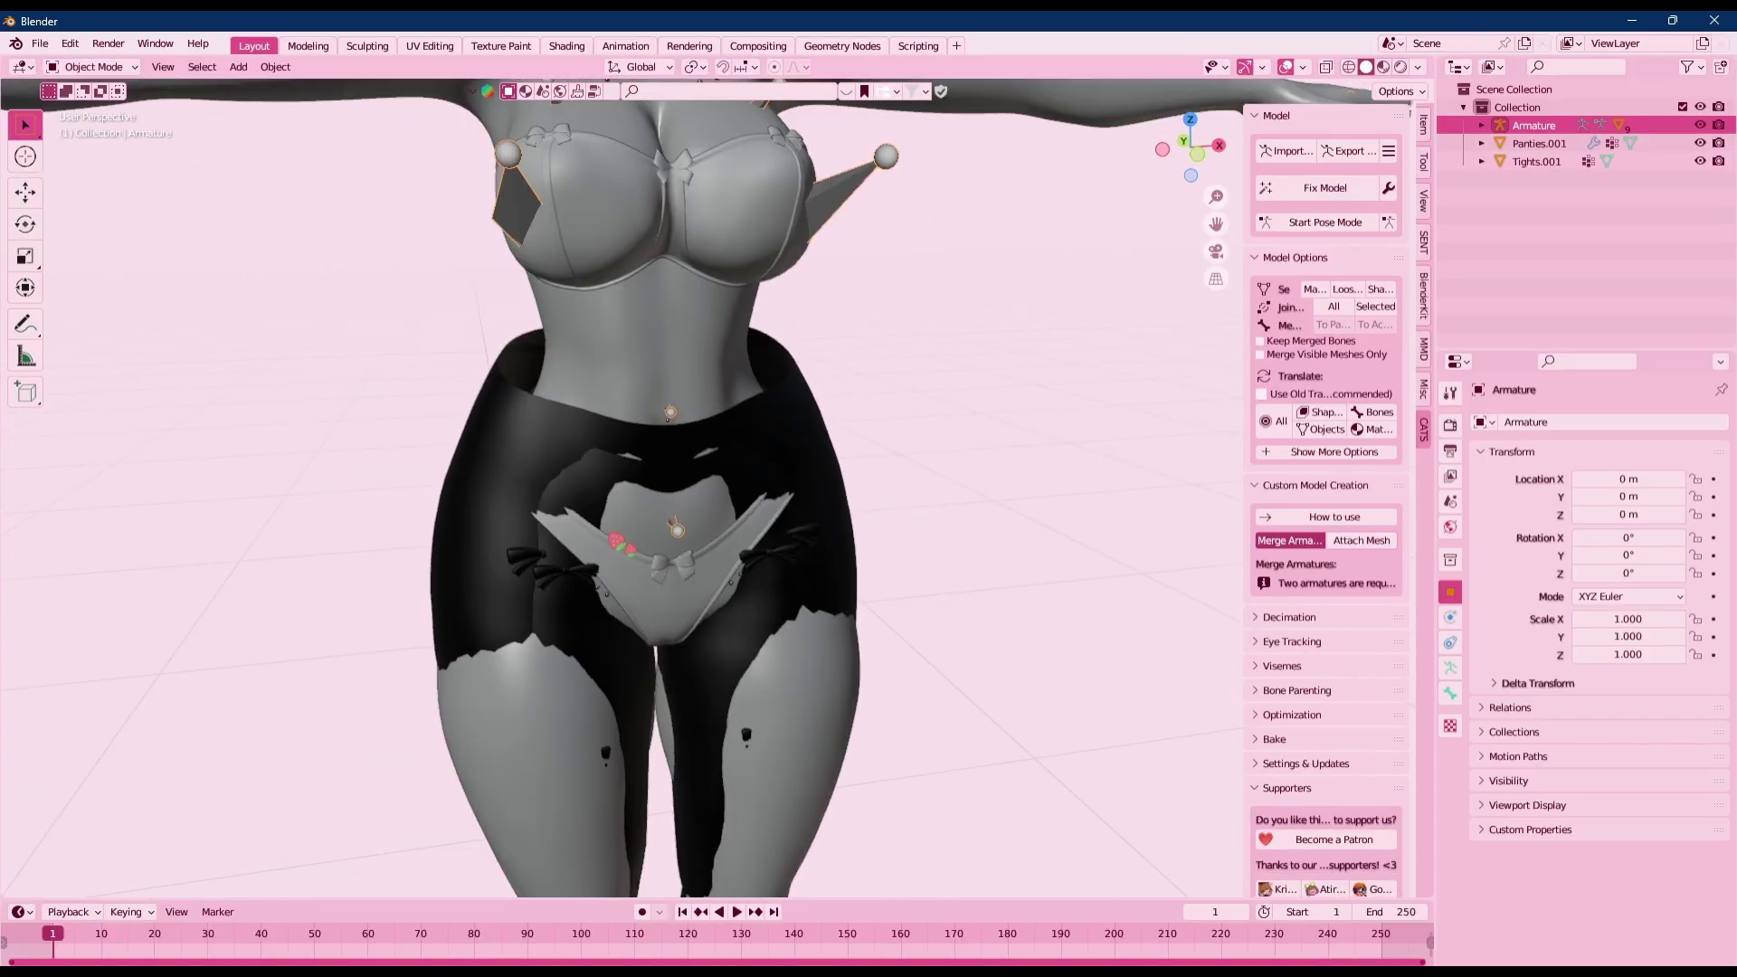
left_click(1353, 224)
scroll(633, 543, "up", 3)
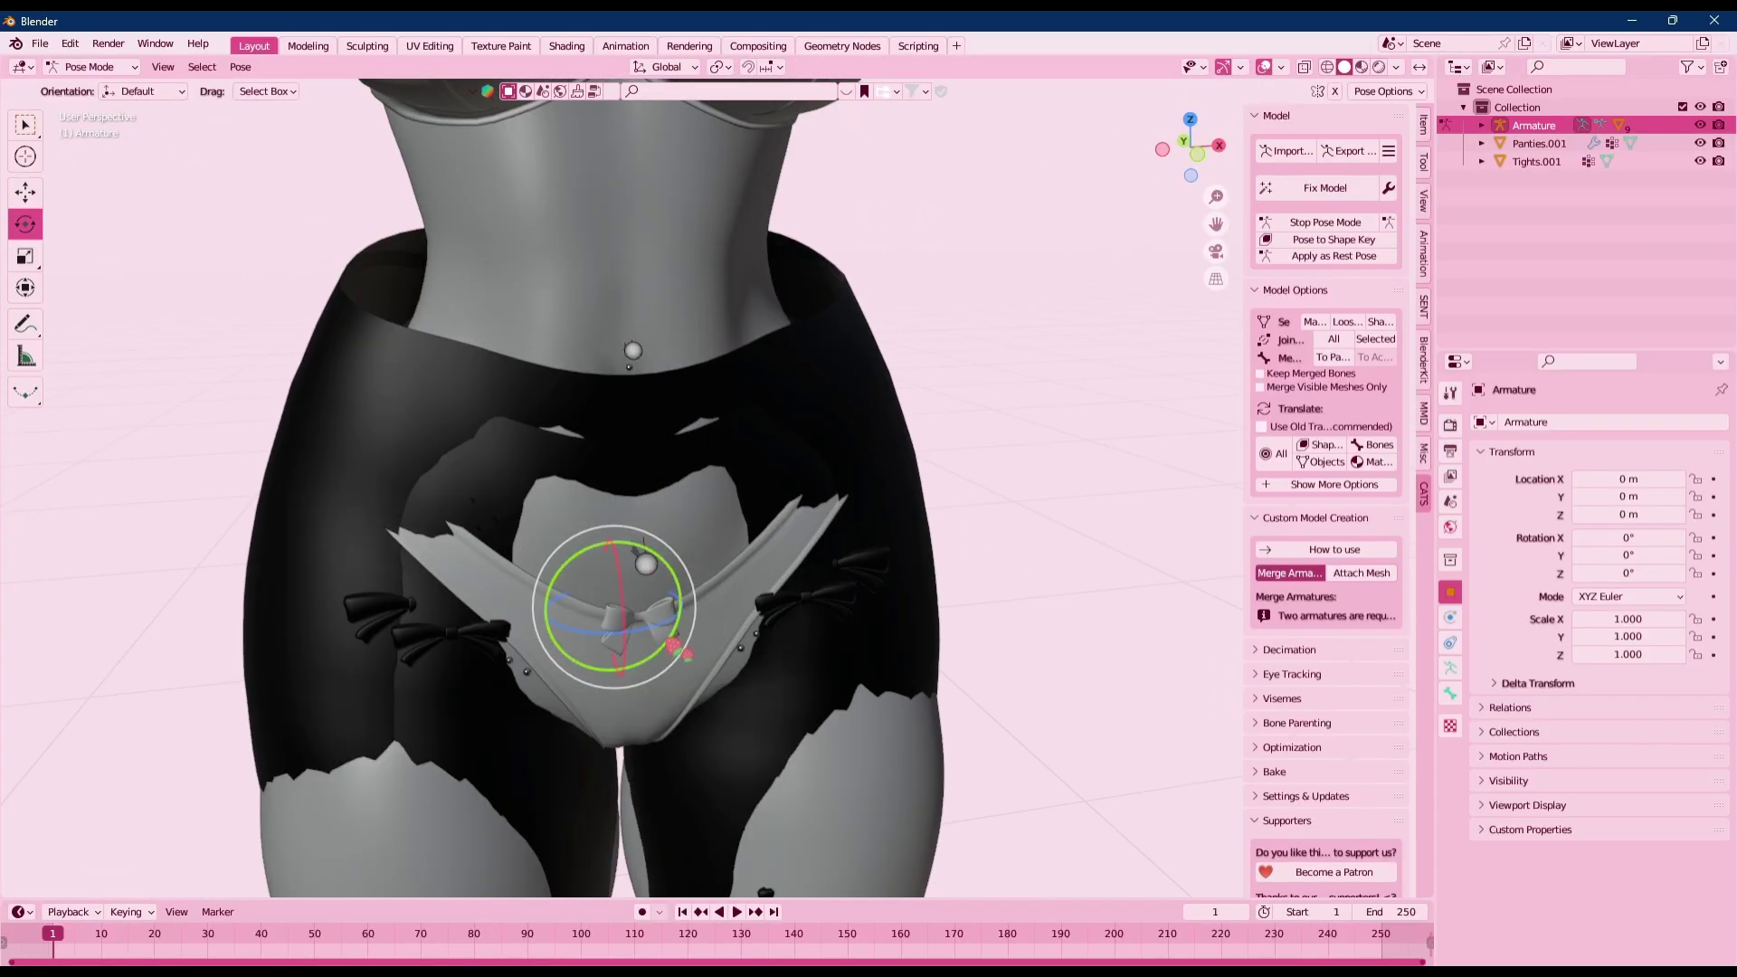
left_click_drag(678, 620, 628, 519)
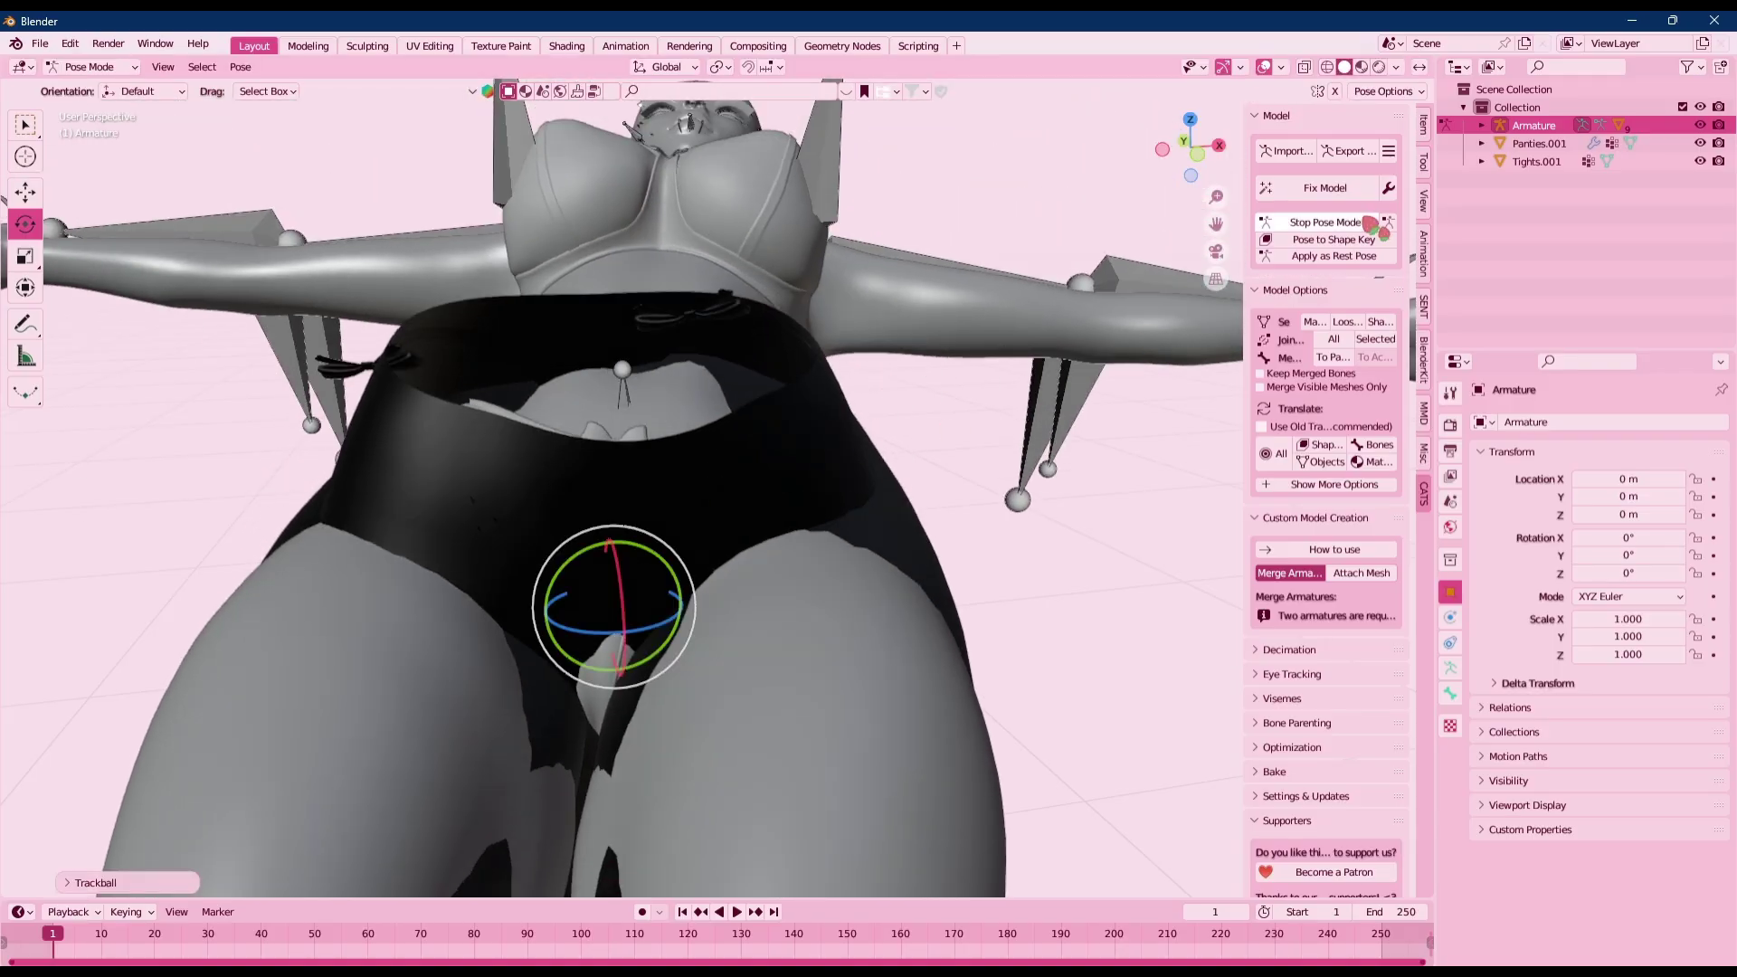
left_click(1353, 223)
scroll(632, 546, "down", 3)
Parent Tights.001 to the base Armature using Armature Deform With Empty Groups
left_click(521, 550)
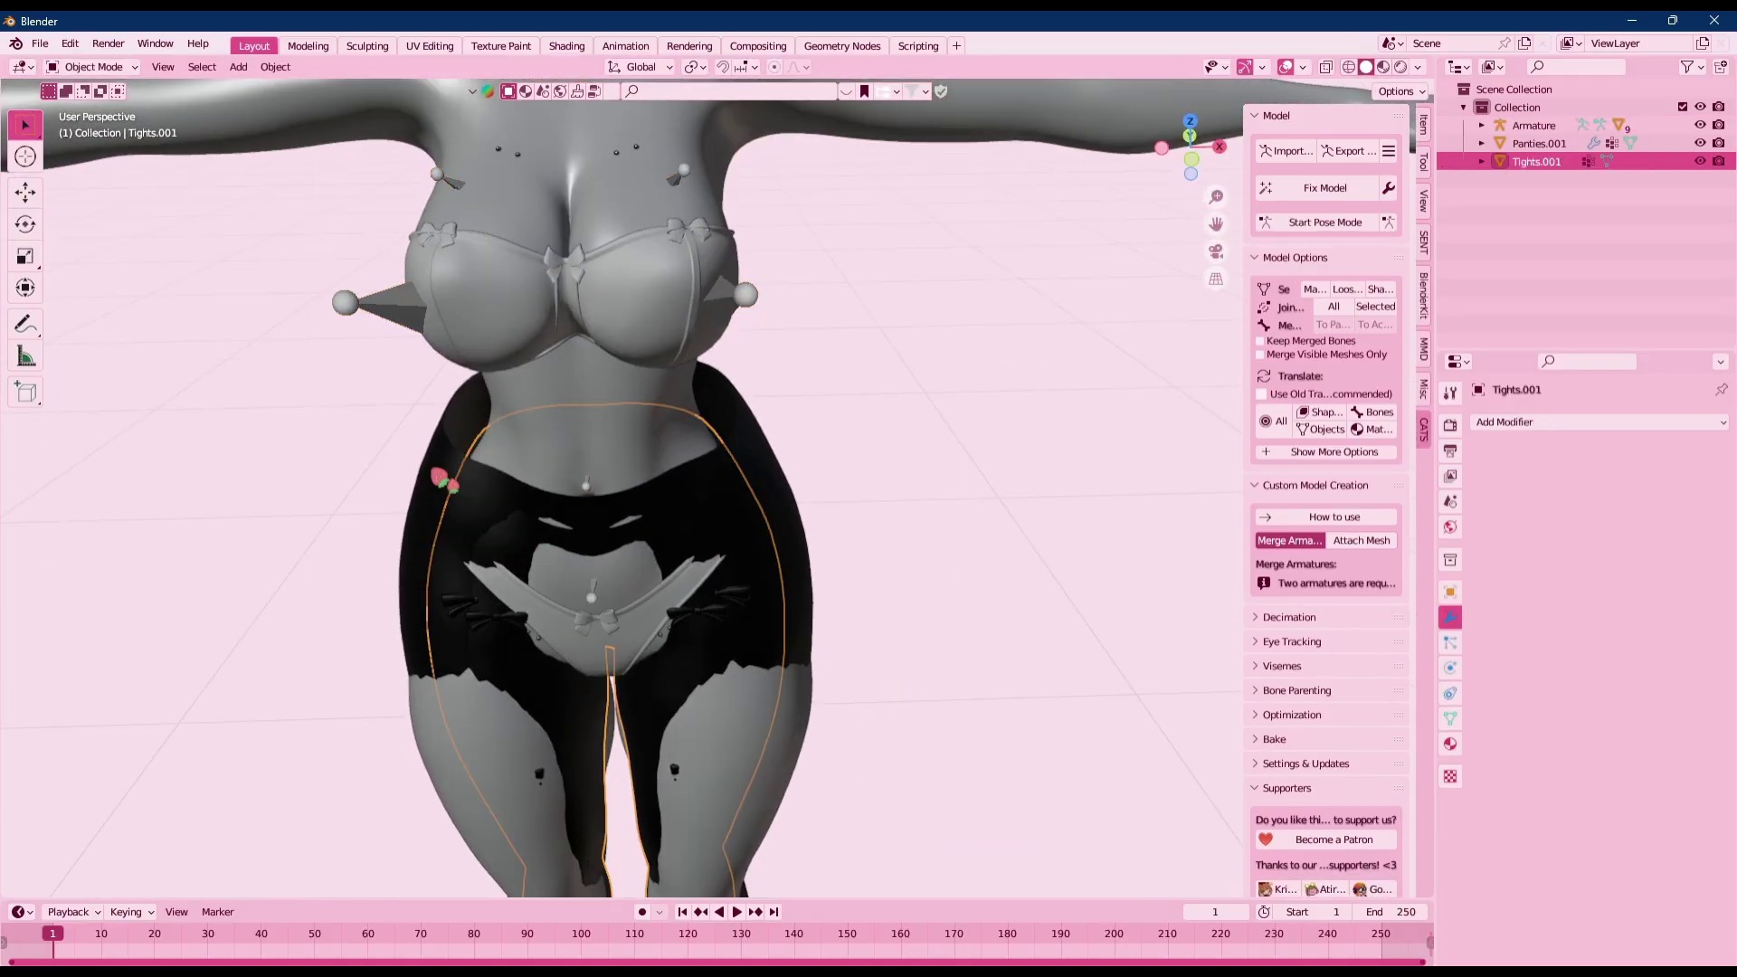
left_click(357, 303, "shift")
key("ctrl+p")
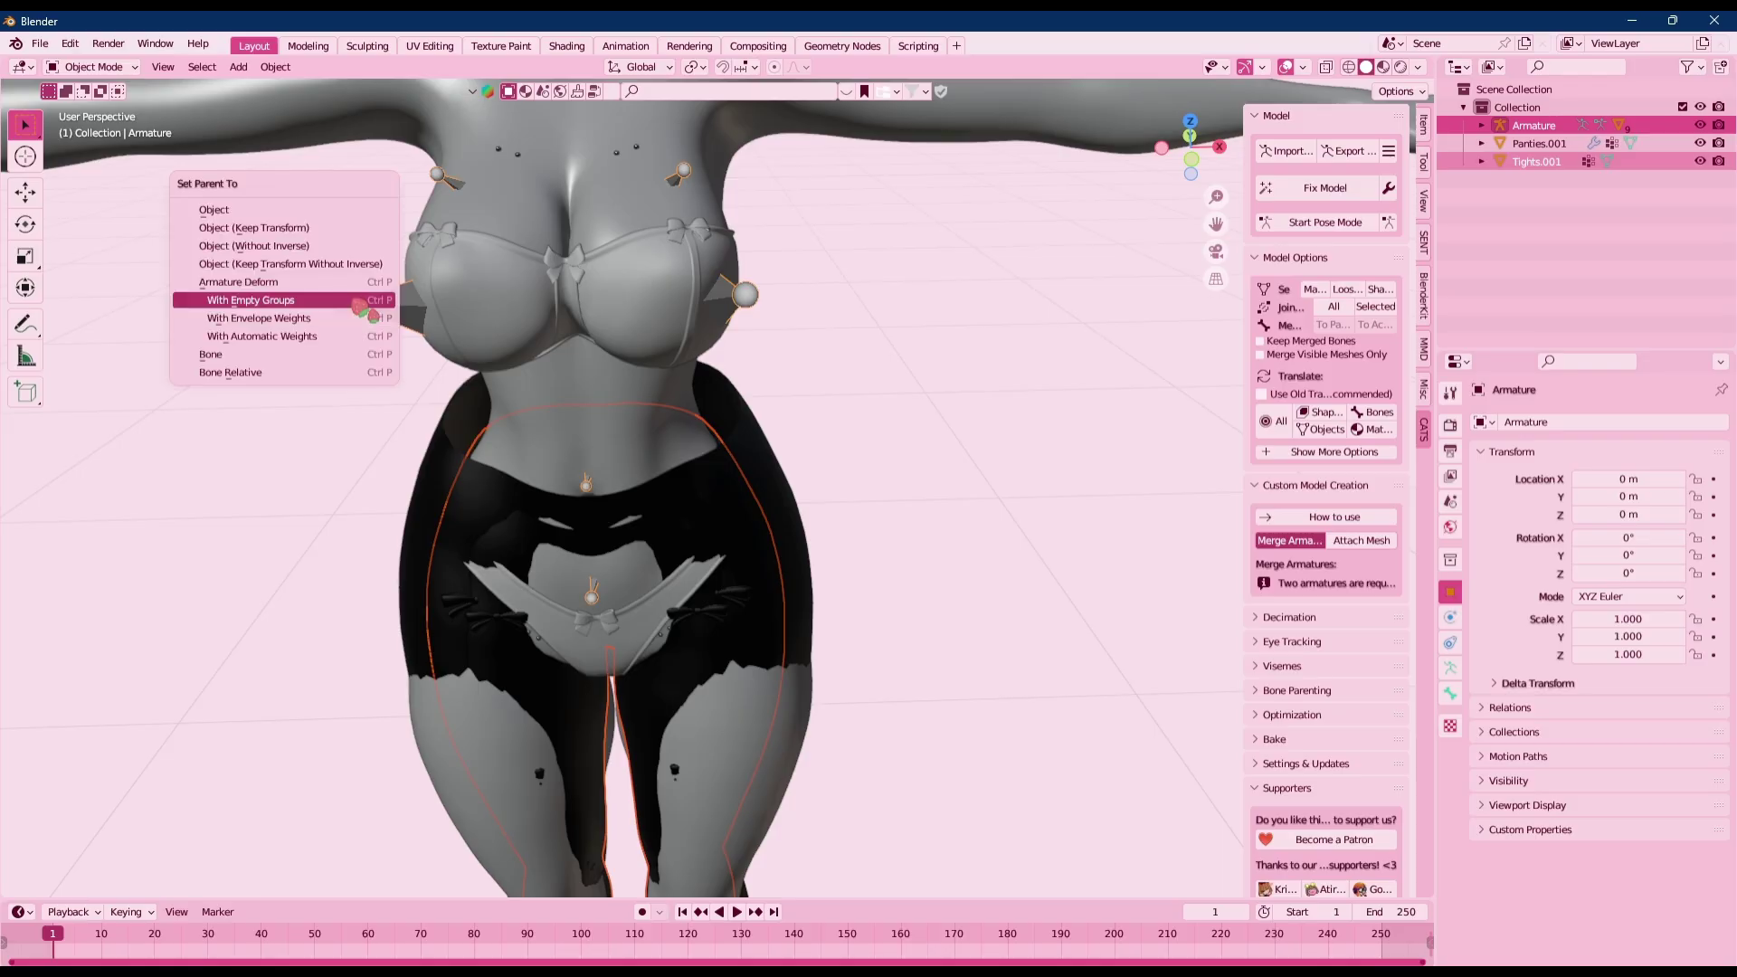
left_click(362, 303)
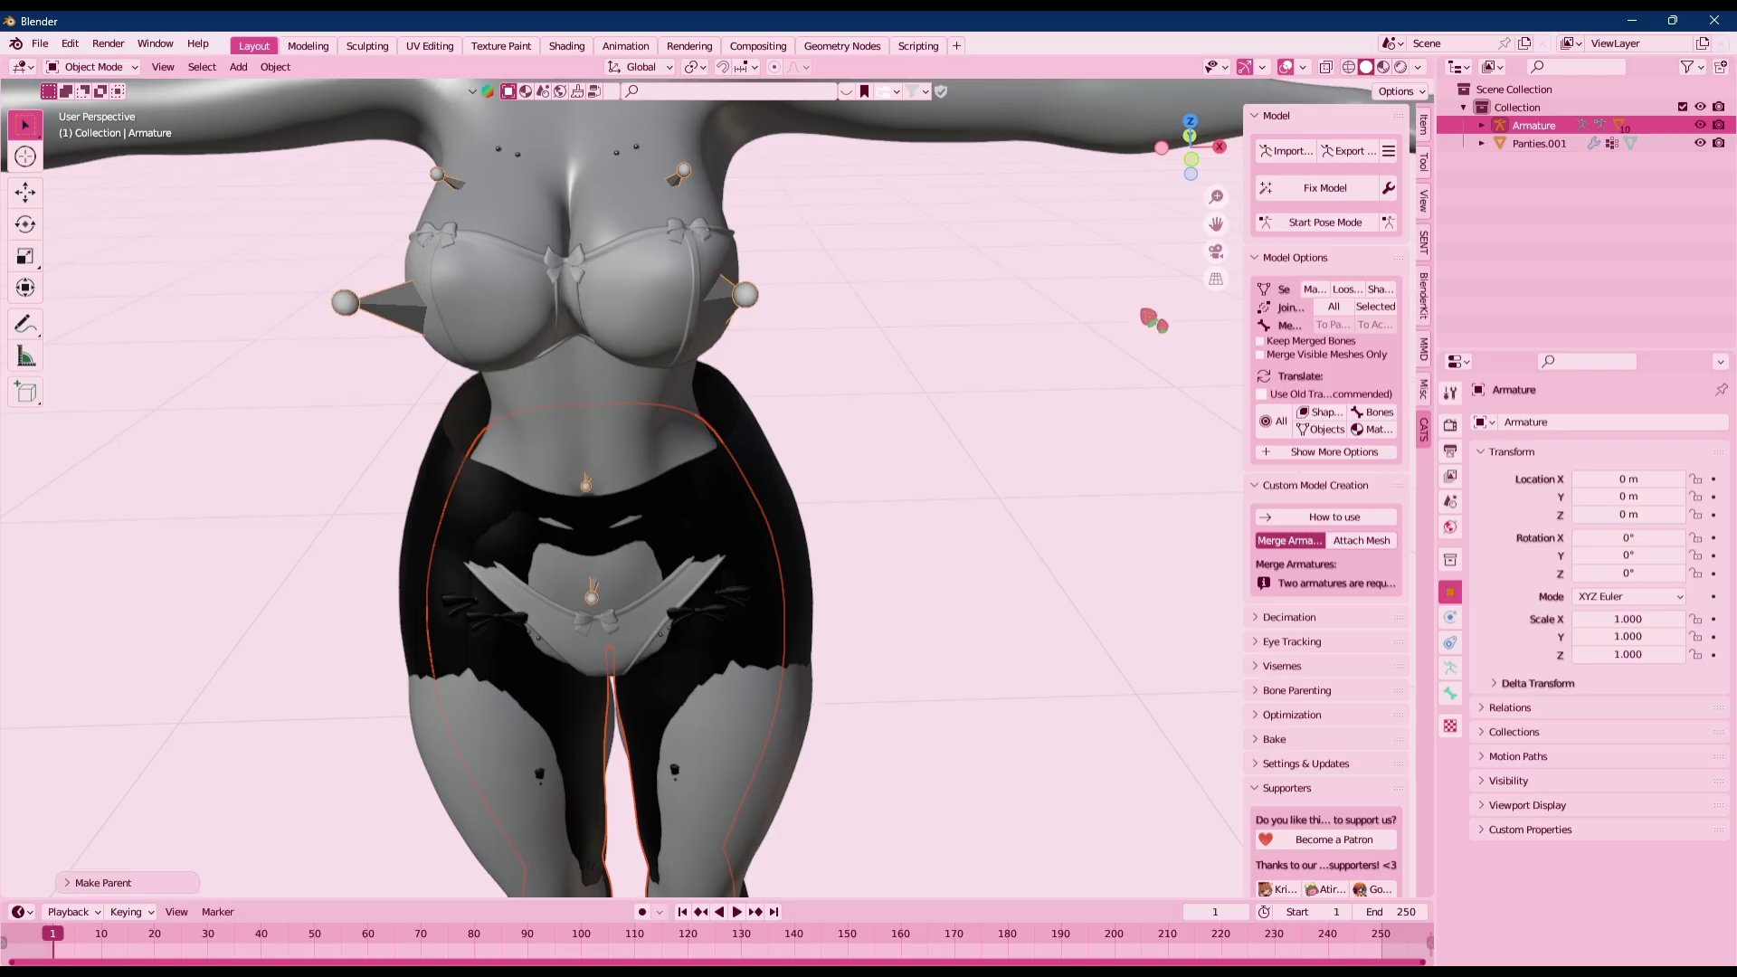
Rotate the hips in pose mode to test the reparented tights, and leave pose mode
left_click(1357, 232)
left_click_drag(592, 583, 655, 542)
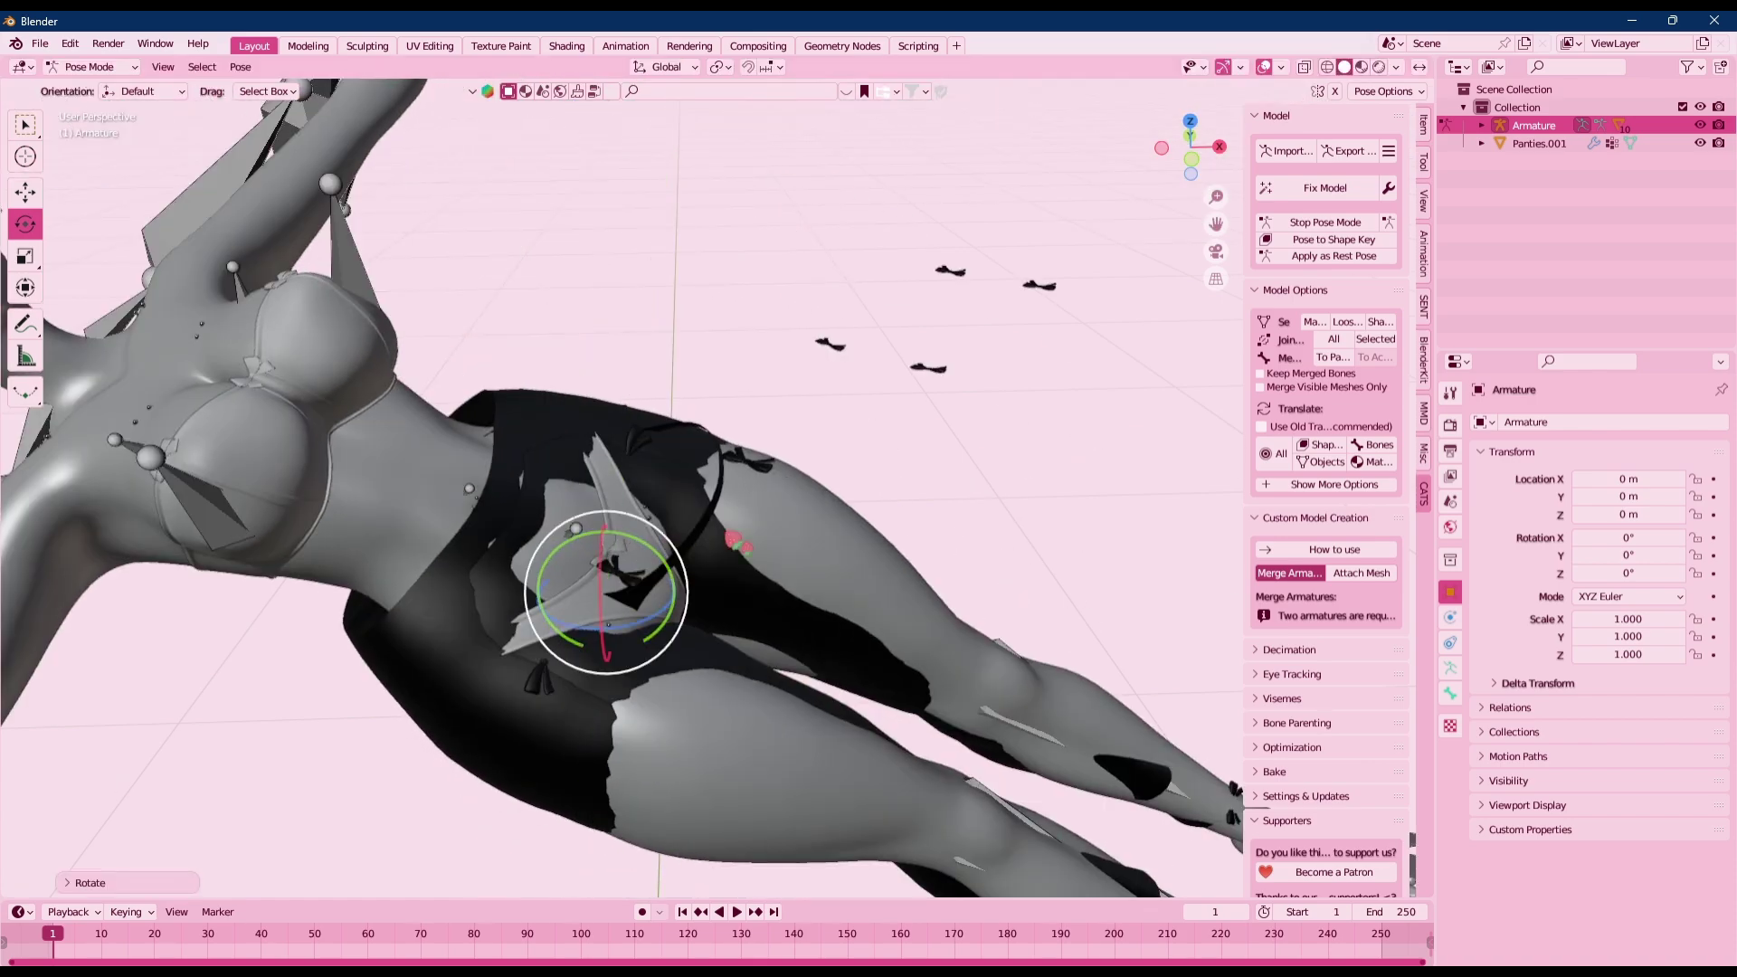
left_click(1324, 223)
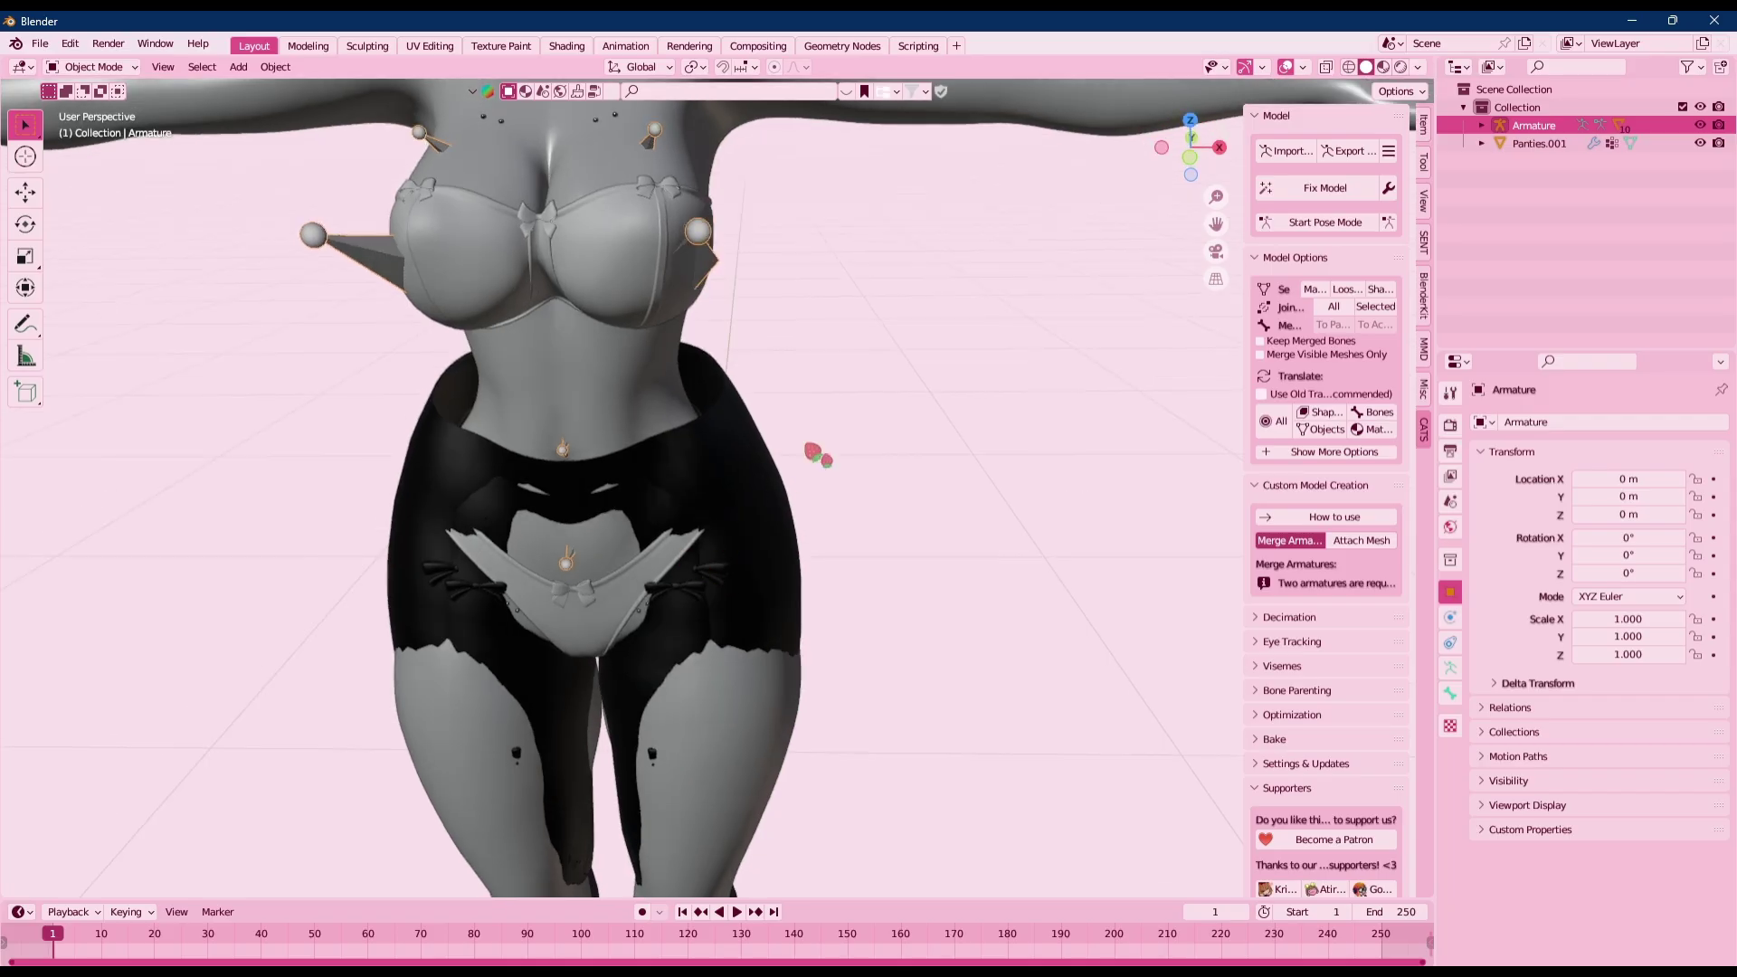
scroll(714, 353, "up", 4)
scroll(621, 484, "down", 6)
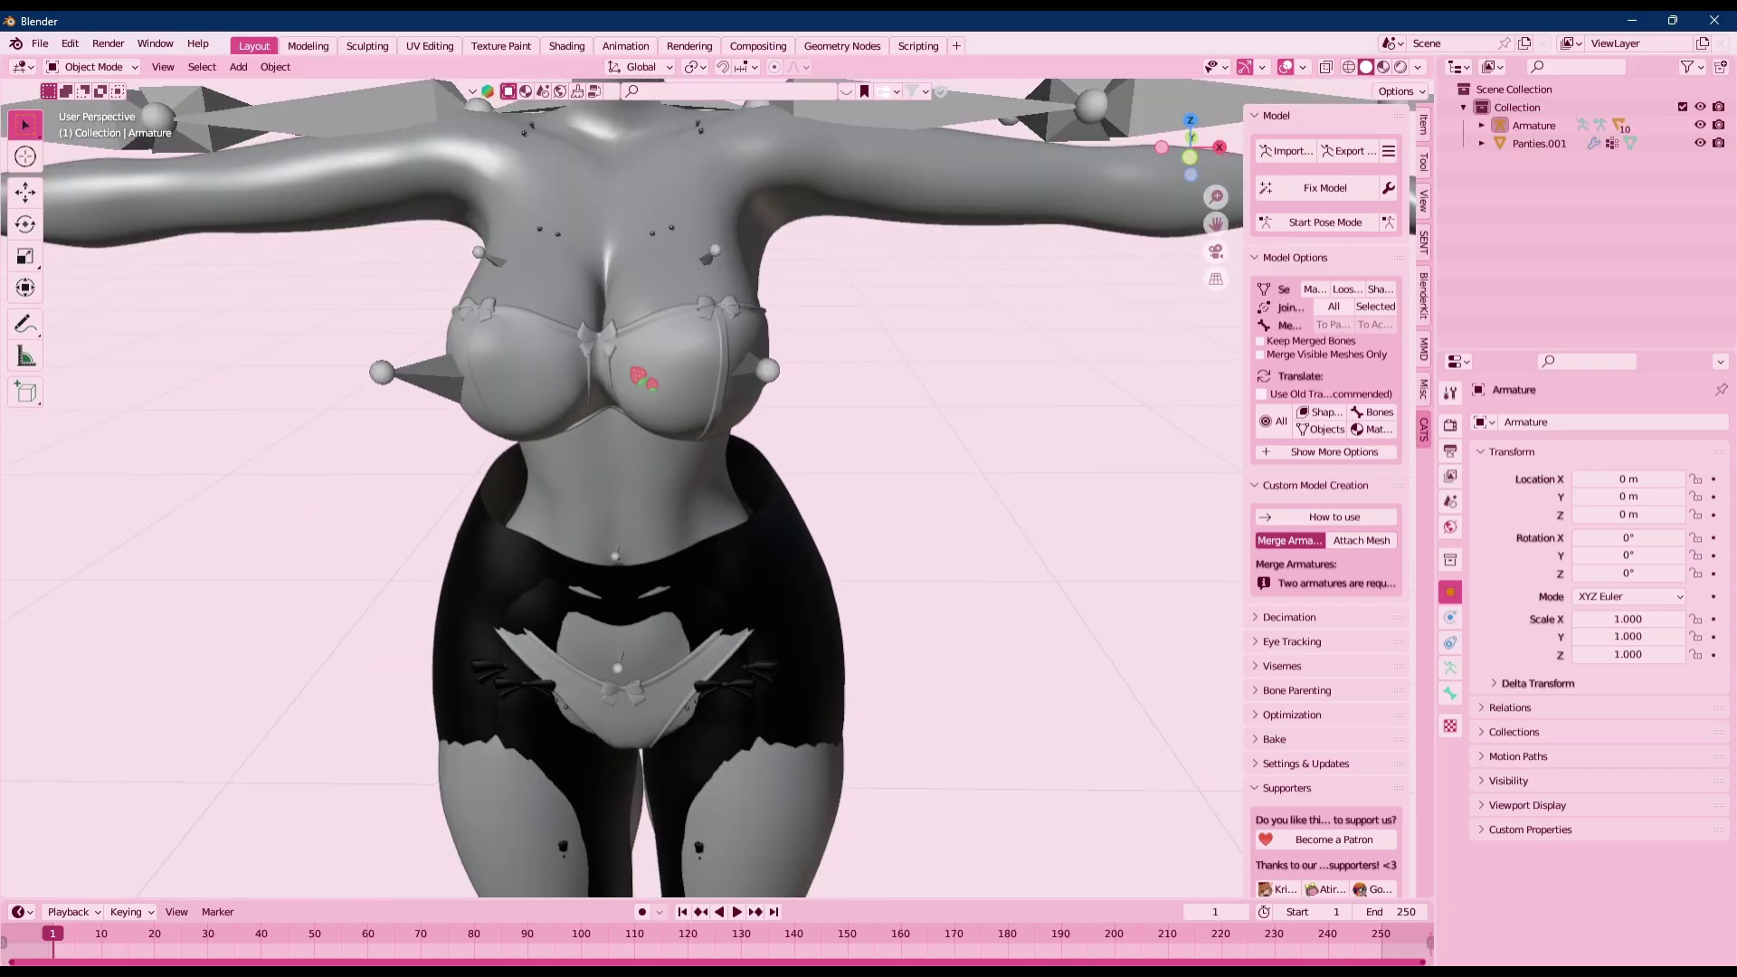
Select the SlimFitBase Undies mesh and view the dressed body from the front
left_click(673, 423)
left_click(905, 469)
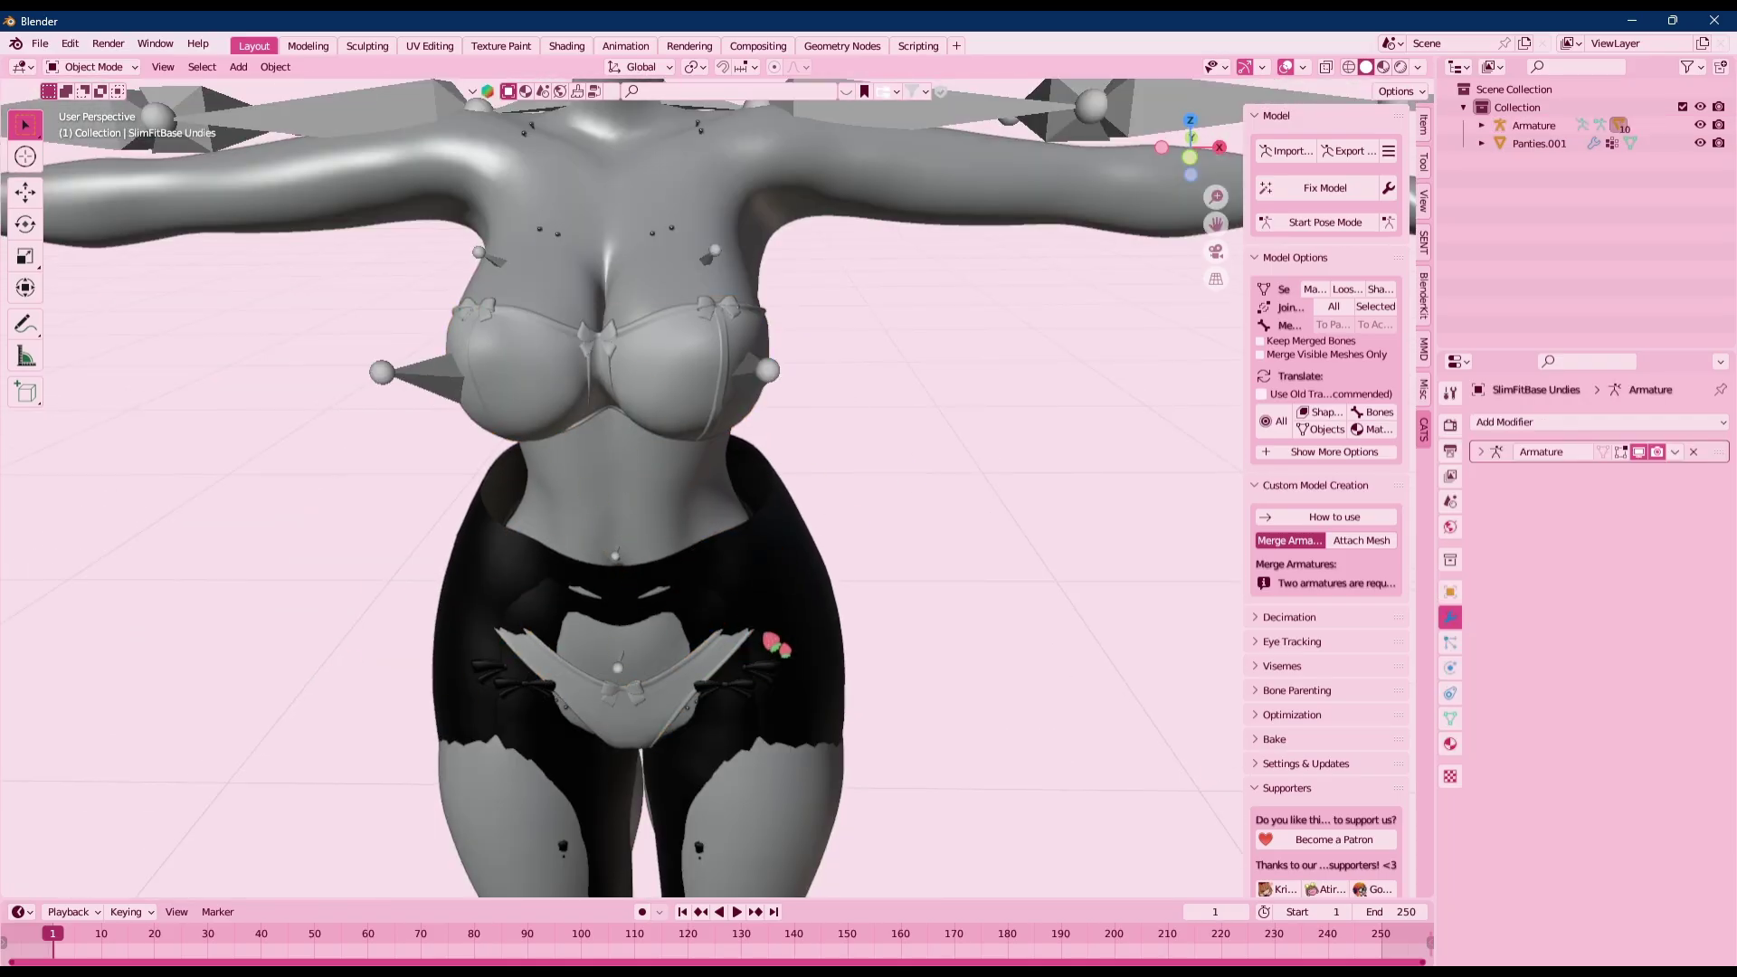
scroll(905, 475, "down", 6)
scroll(940, 362, "up", 2)
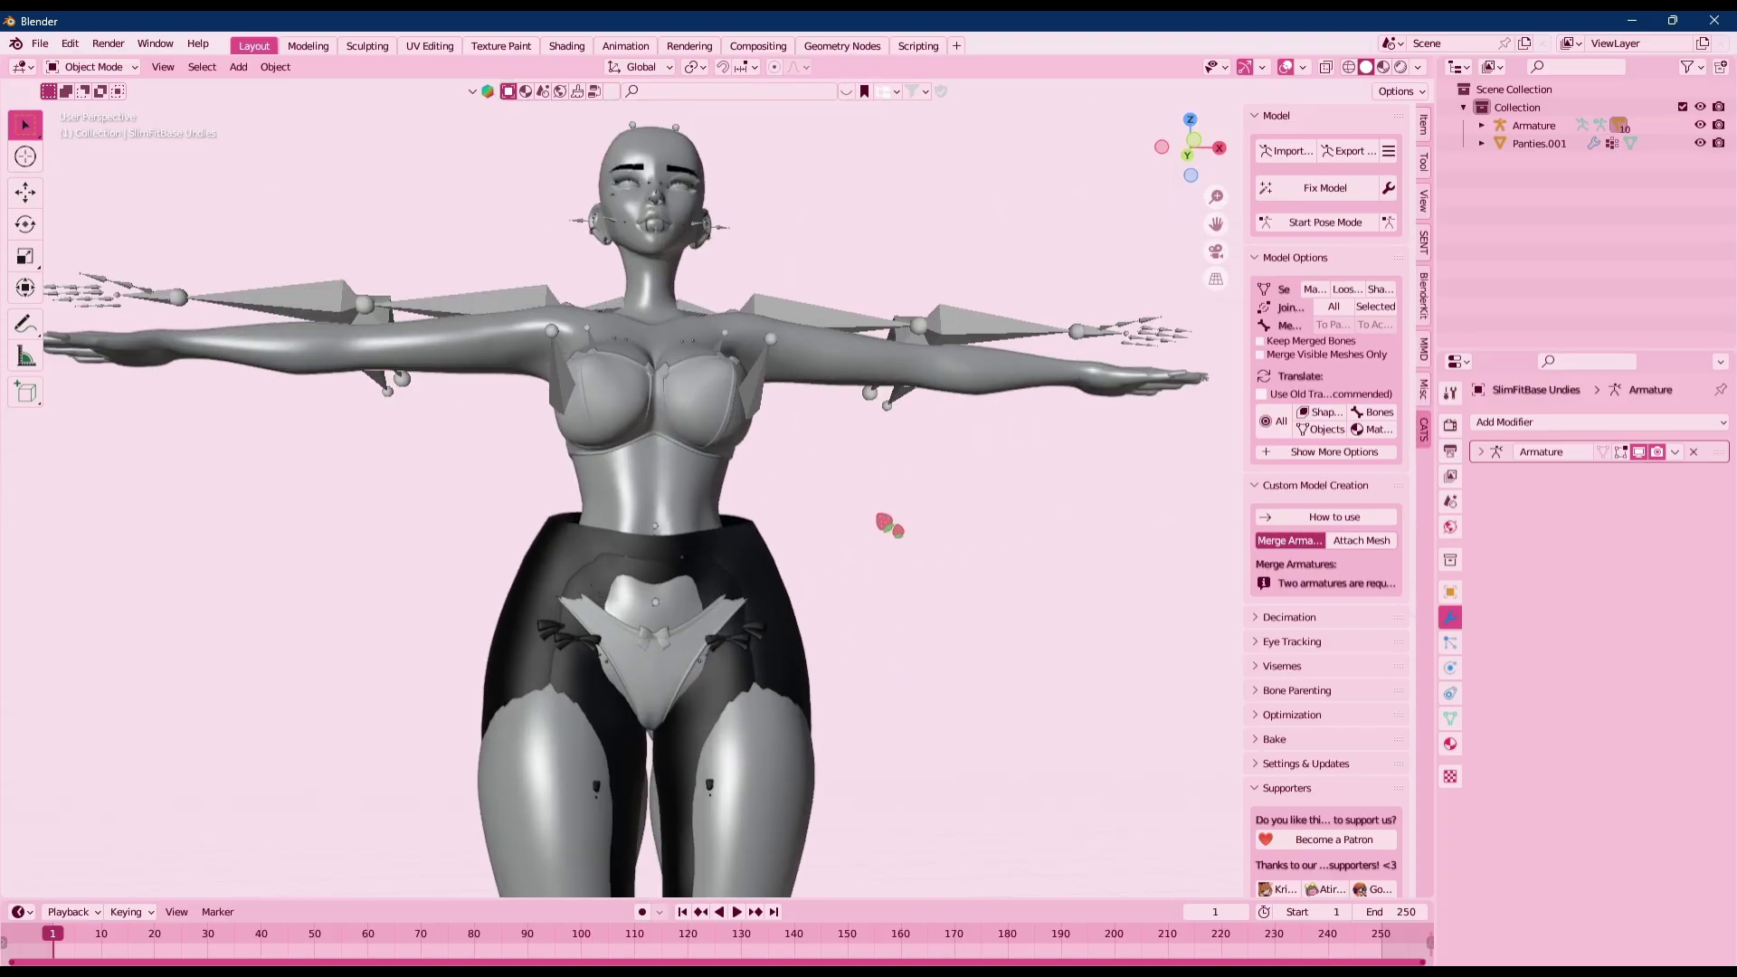
middle_click_drag(877, 515, 780, 591)
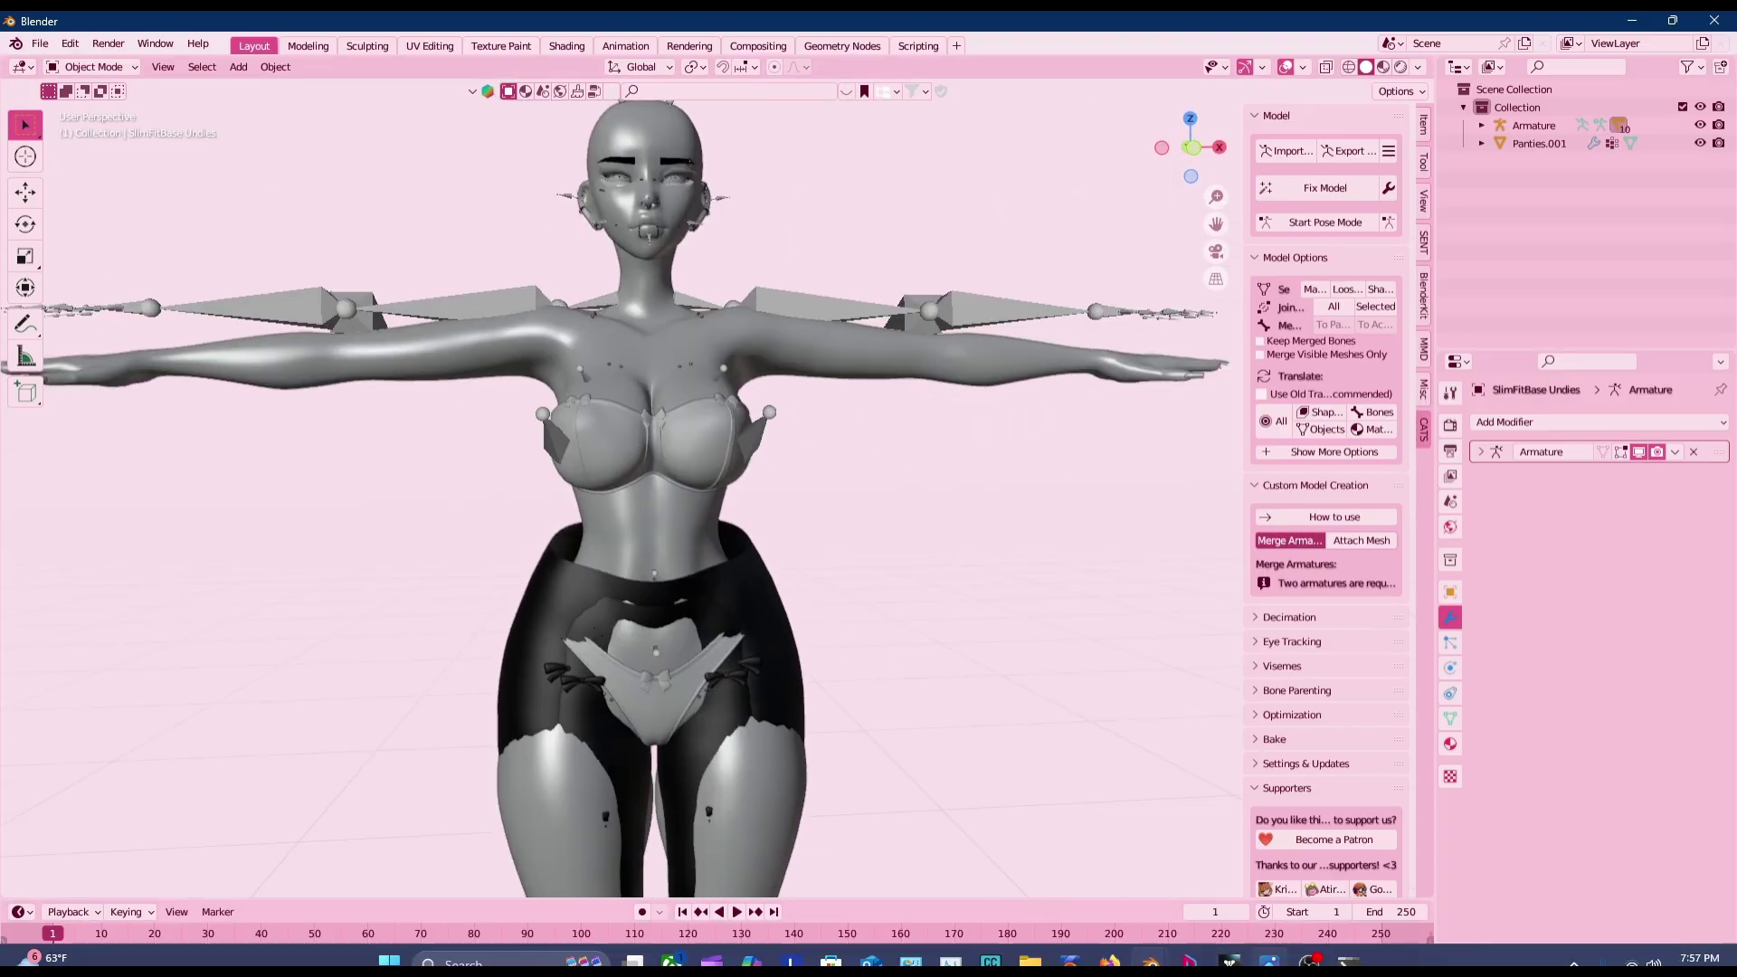
left_click(1309, 960)
left_click(1155, 659)
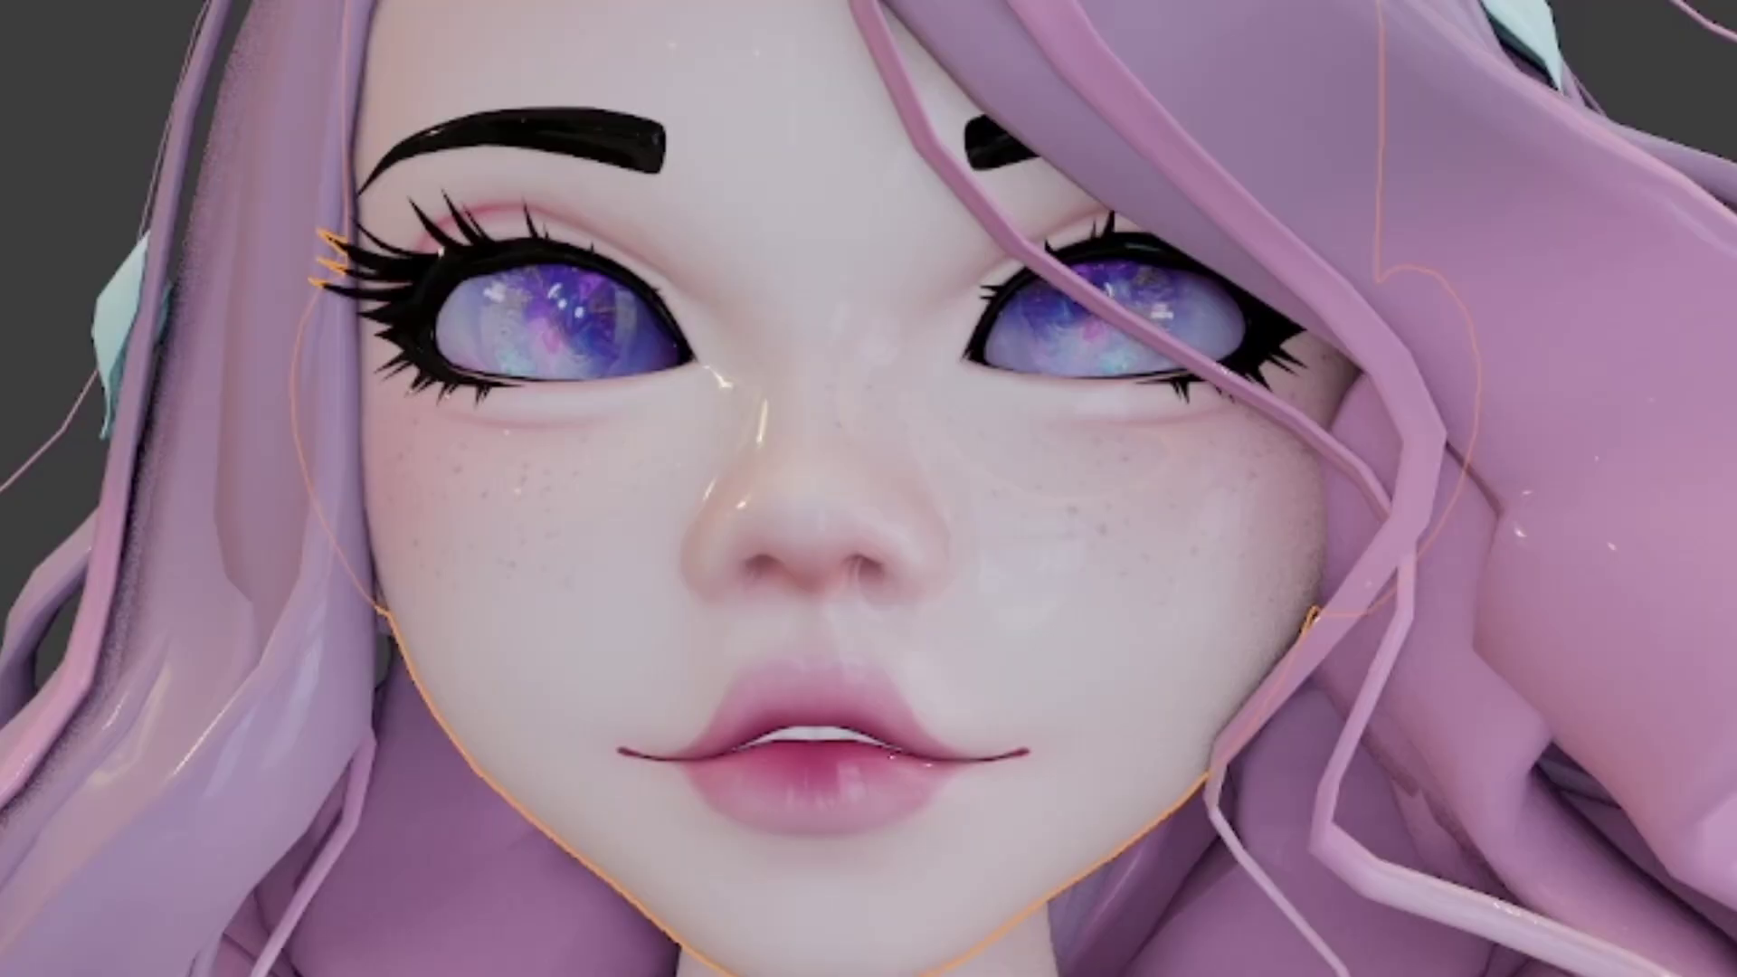